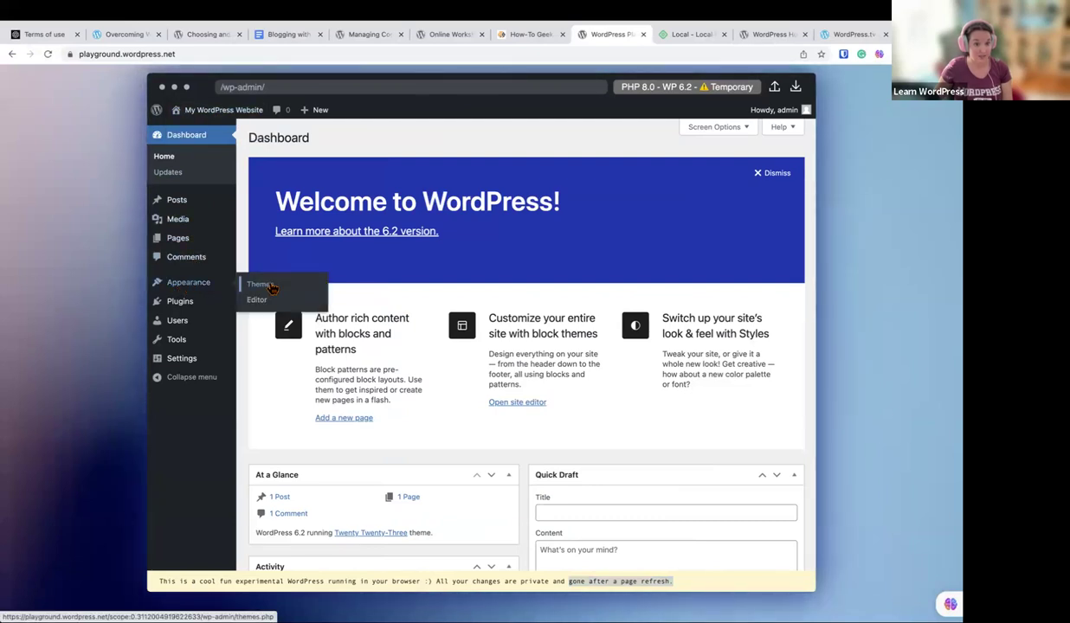
# Open the Appearance > Themes page from the Playground admin Dashboard
pyautogui.click(272, 288)
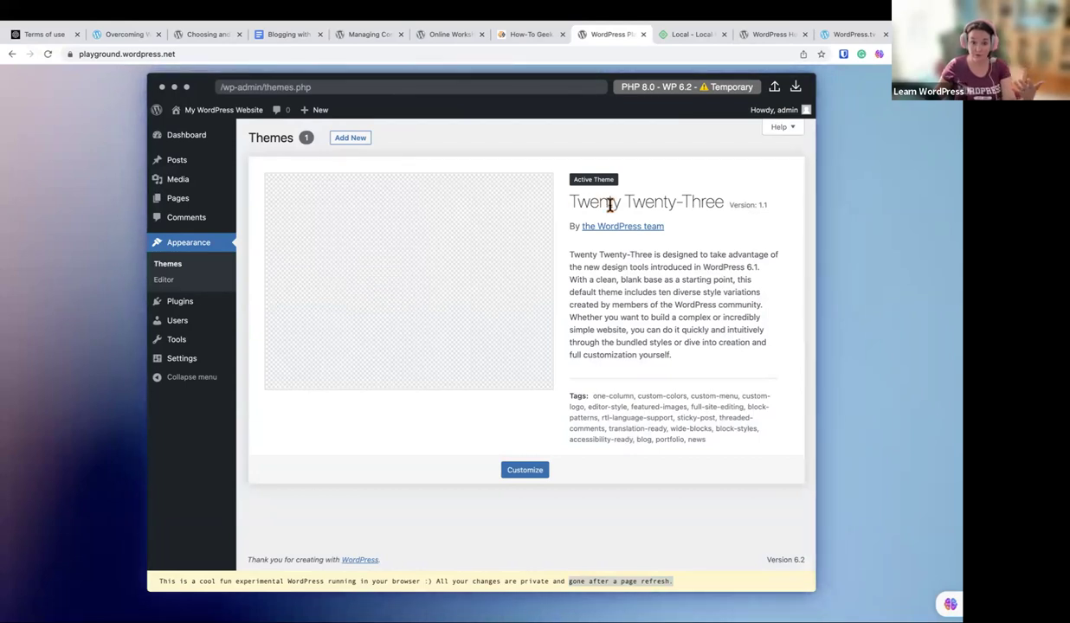
# Open Add New themes, note the 'no themes directory yet' notice, and open a new browser tab
pyautogui.moveTo(723, 202); pyautogui.dragTo(569, 207)
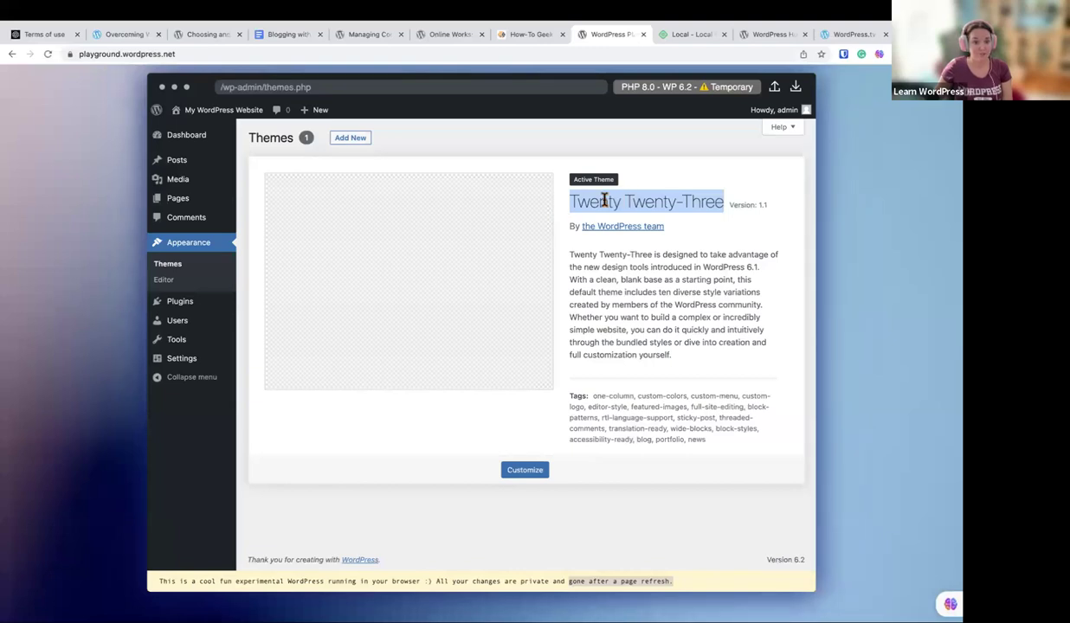
pyautogui.click(352, 141)
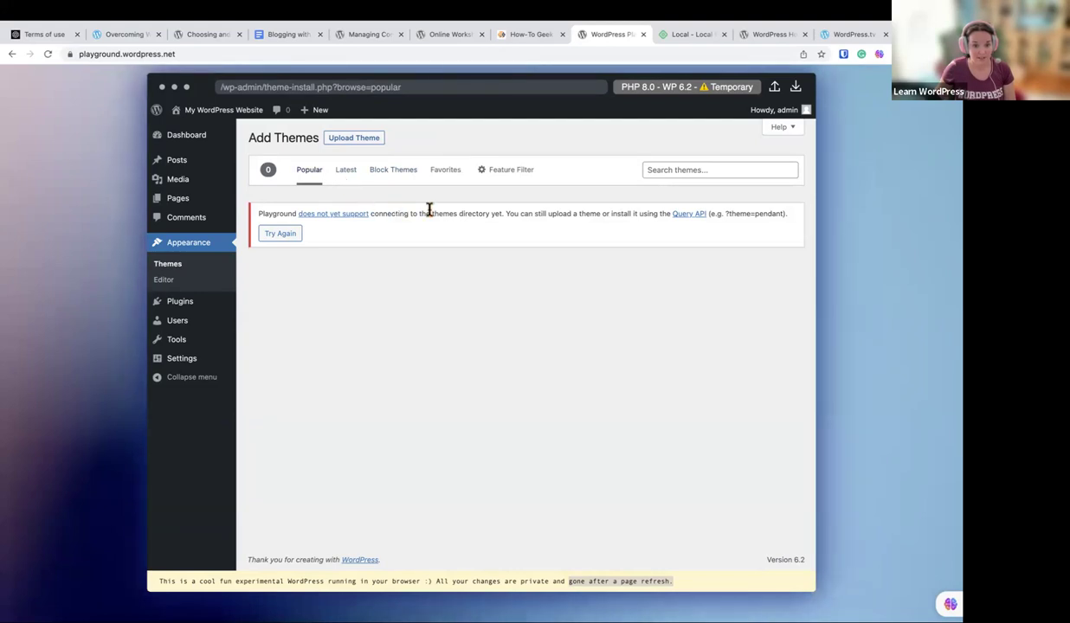
pyautogui.moveTo(431, 214); pyautogui.dragTo(504, 214)
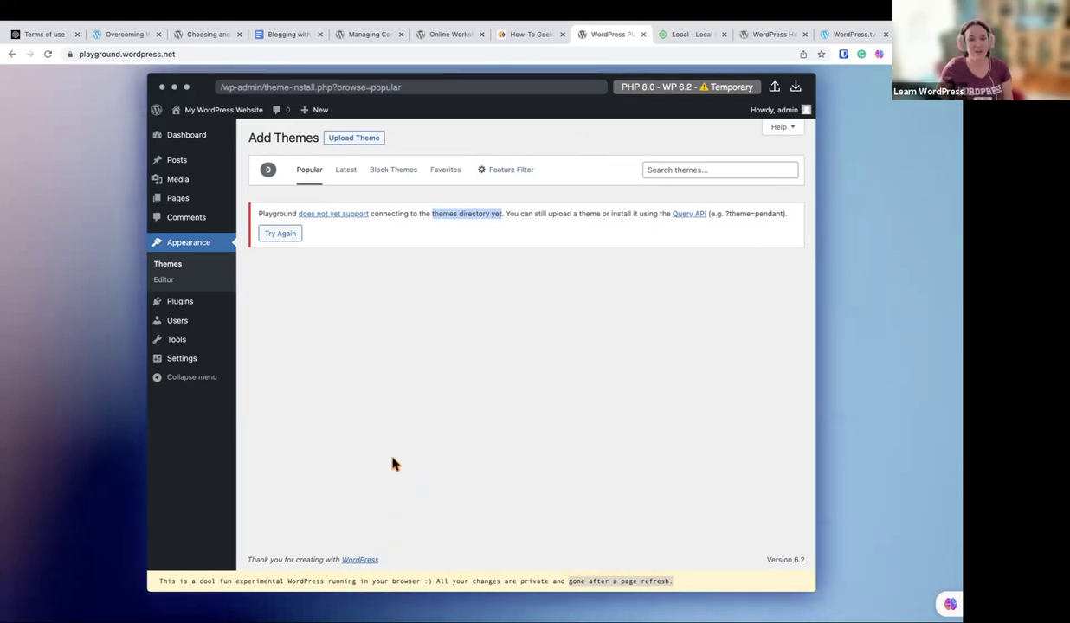
pyautogui.press('super+t')
# Load wordpress.org and browse its theme directory filtered to Block Themes
pyautogui.write('wordpre')
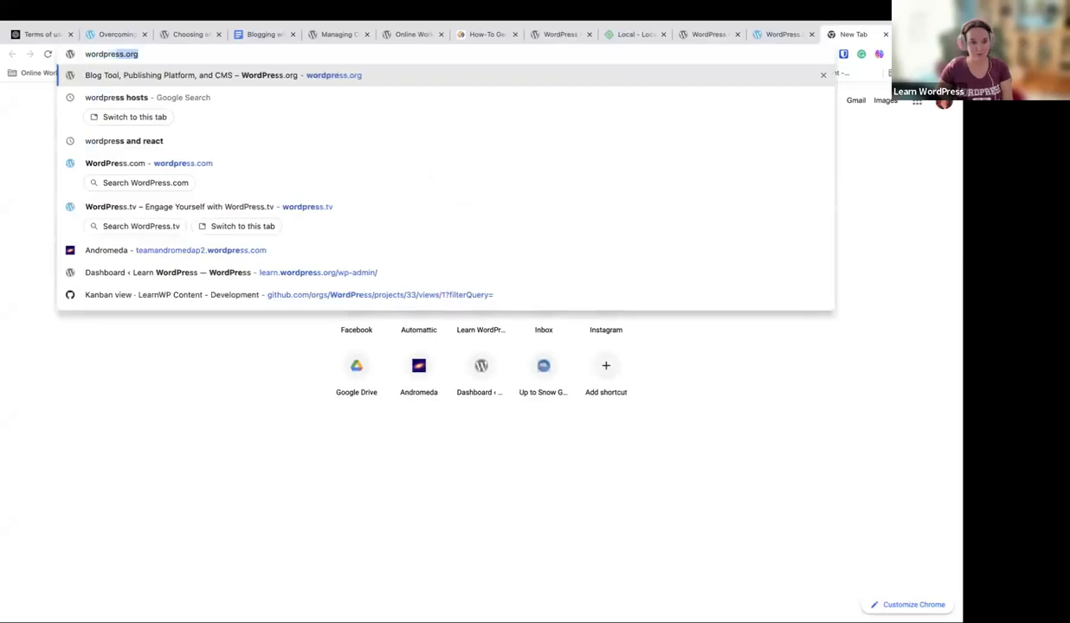
pyautogui.write('ss.org')
pyautogui.press('Return')
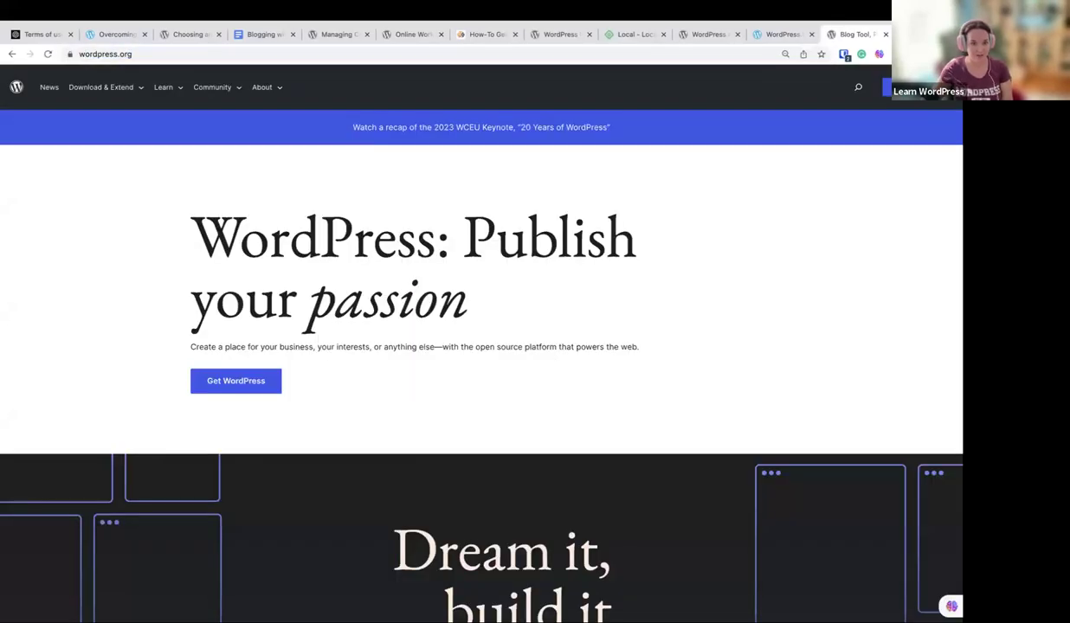
pyautogui.moveTo(113, 92)
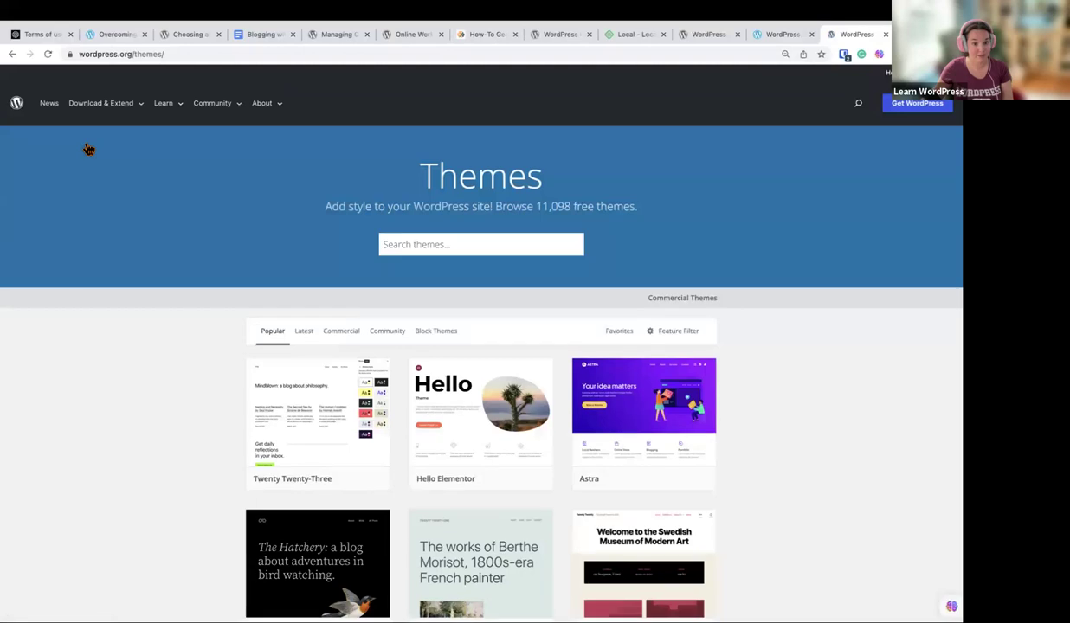
pyautogui.scroll(-5, 639, 350)
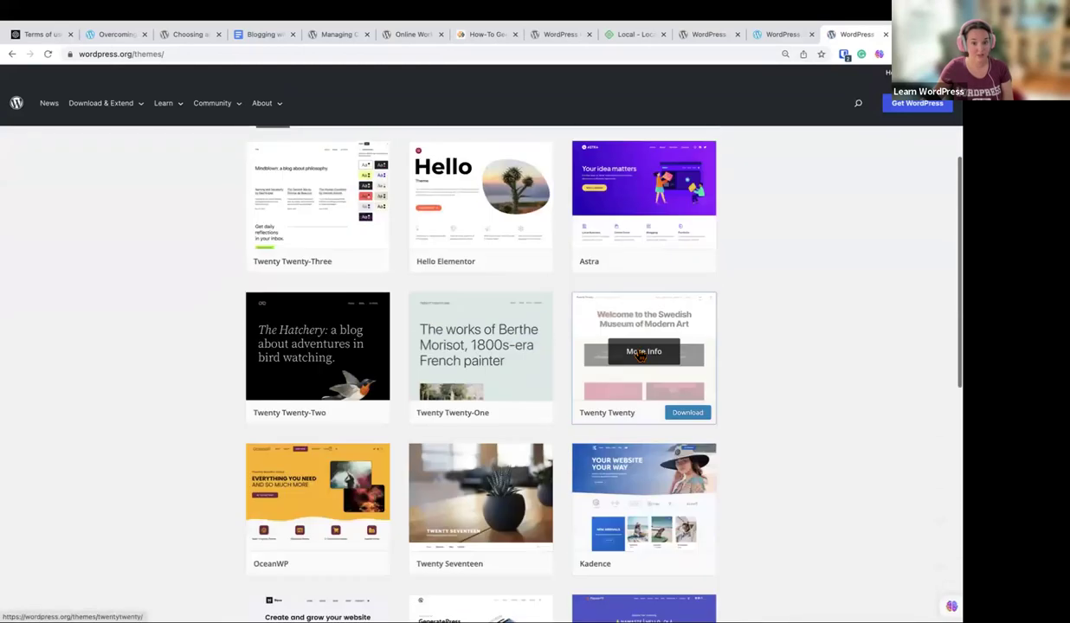
pyautogui.scroll(4, 640, 346)
pyautogui.scroll(1, 450, 200)
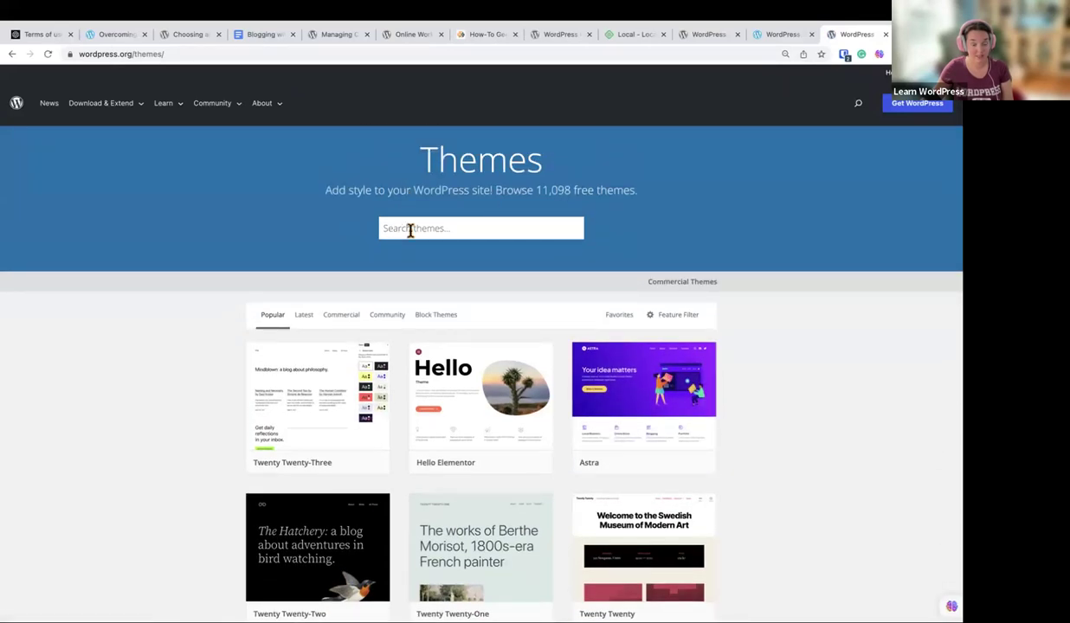
pyautogui.click(130, 54)
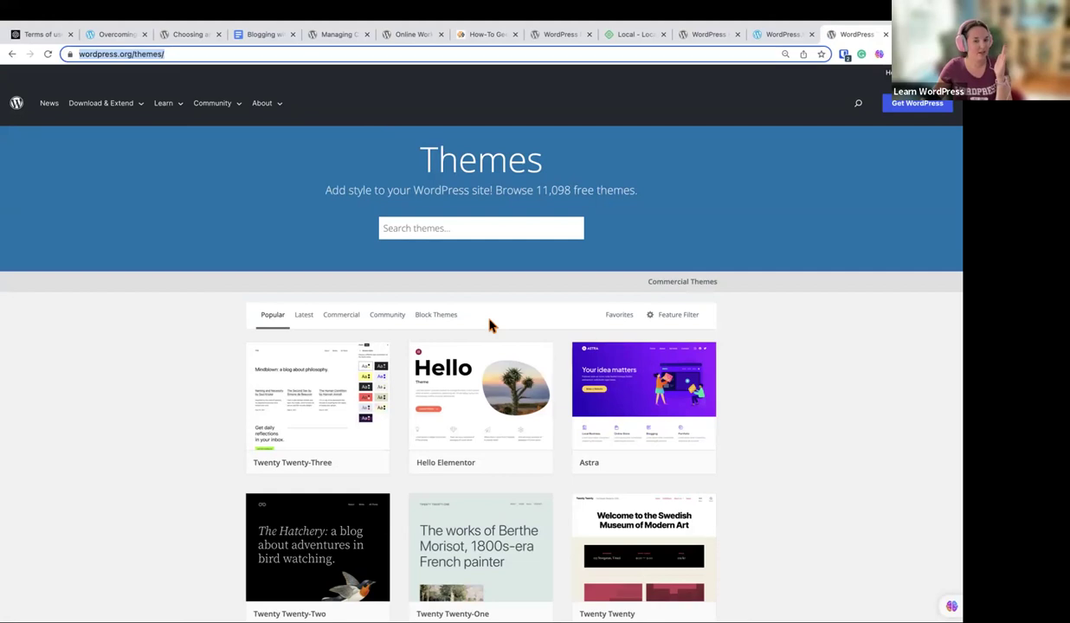
pyautogui.click(436, 318)
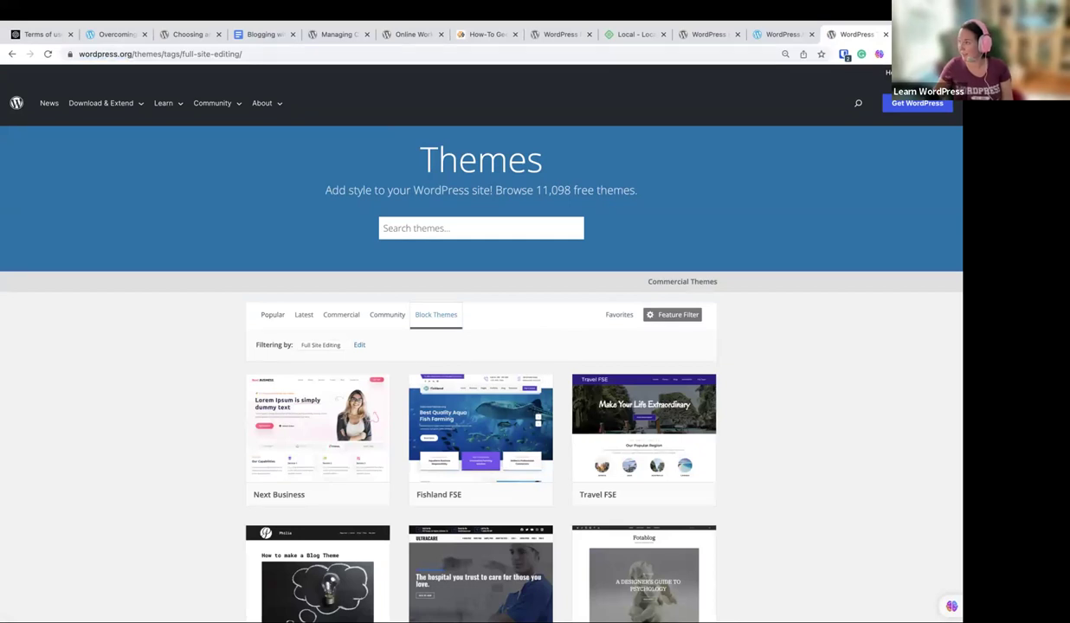
pyautogui.click(461, 229)
# Search the WordPress.org theme directory for animals and scroll through the results
pyautogui.write('horses')
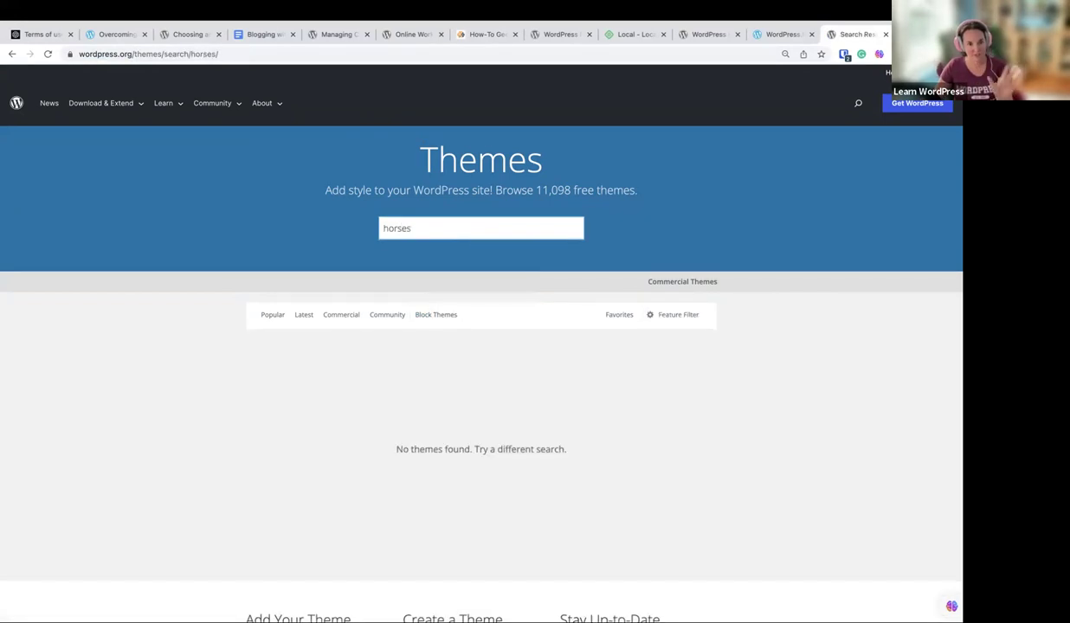
pyautogui.press('BackSpace')
pyautogui.press('BackSpace')
pyautogui.press('BackSpace')
pyautogui.press('BackSpace')
pyautogui.press('BackSpace')
pyautogui.write('animals')
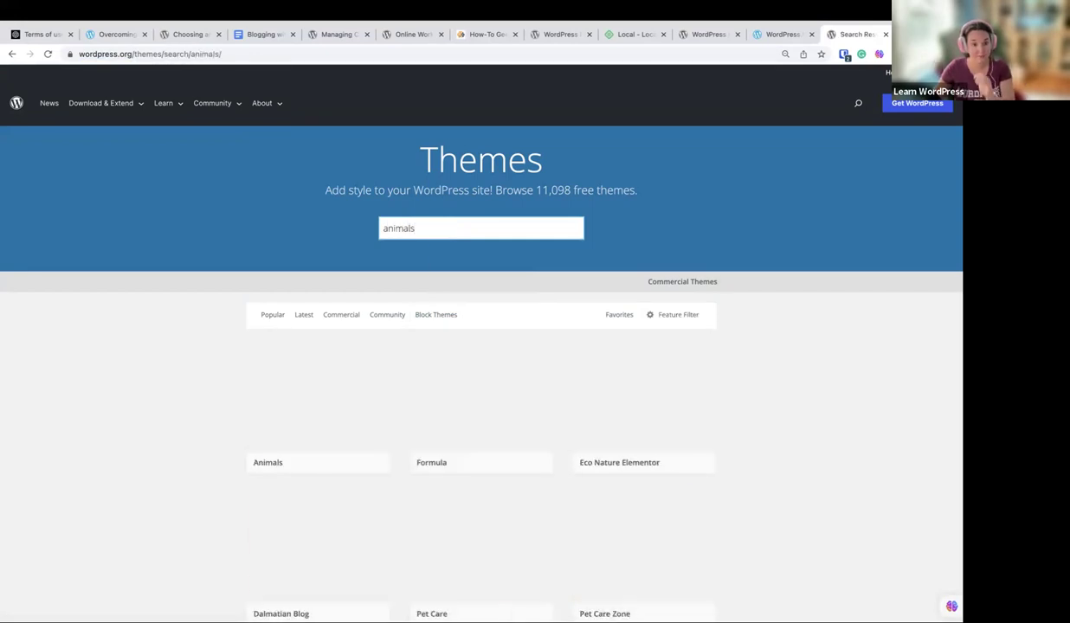
pyautogui.scroll(-3, 883, 337)
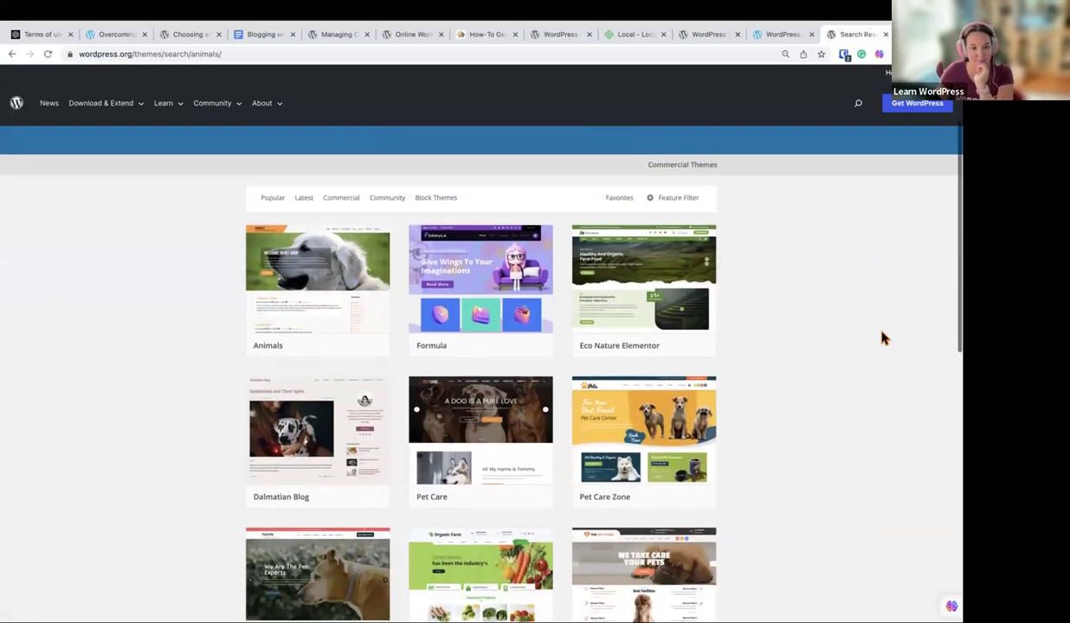
pyautogui.scroll(2, 882, 337)
pyautogui.scroll(-2, 895, 309)
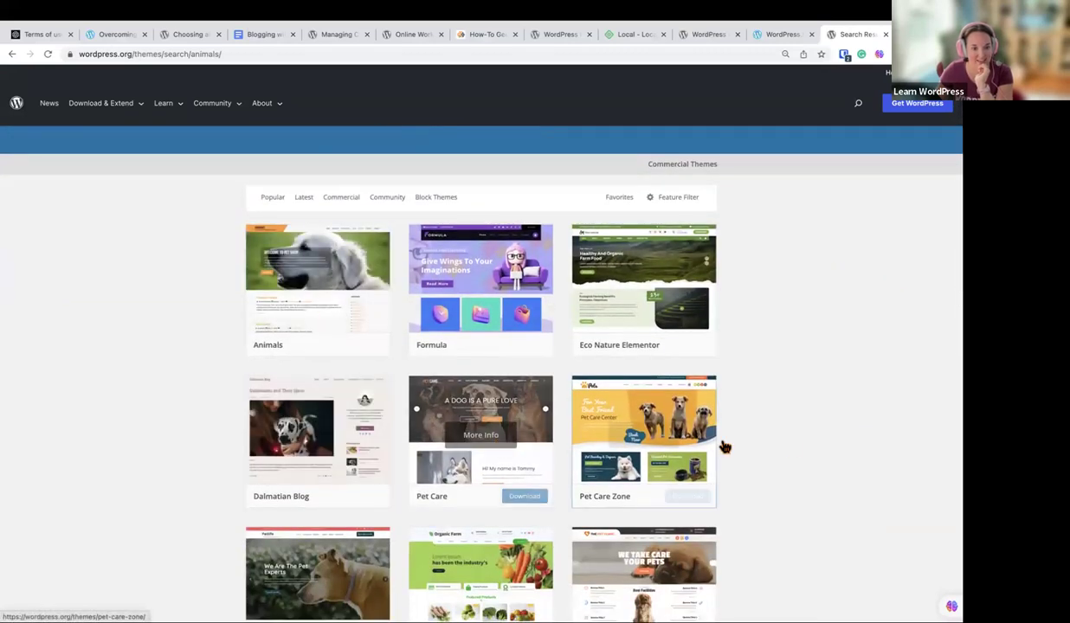
pyautogui.scroll(-2, 853, 485)
pyautogui.scroll(-4, 786, 497)
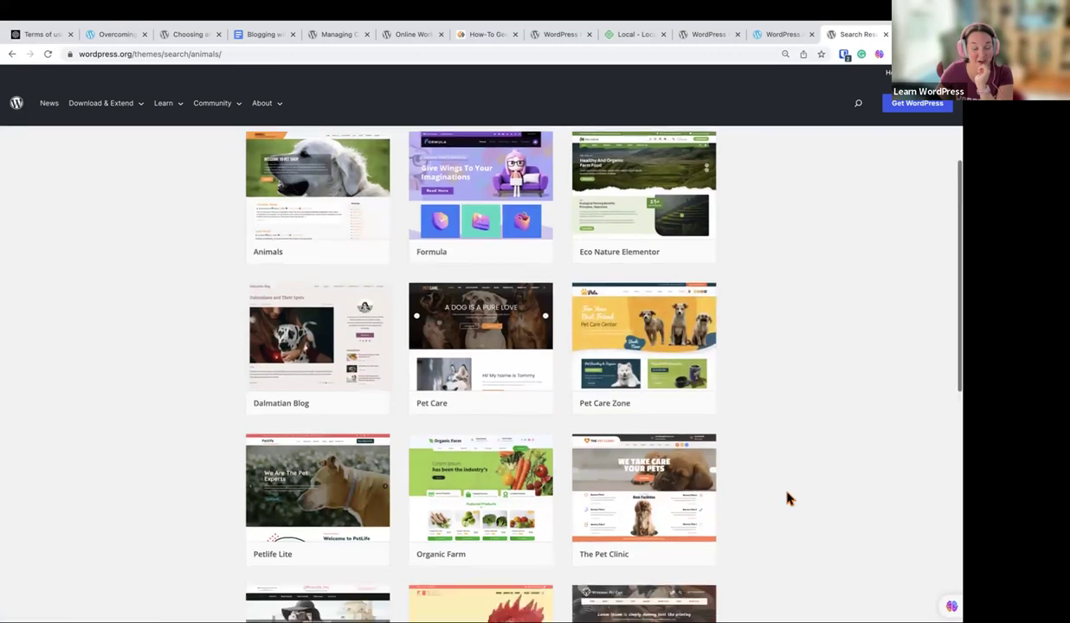
pyautogui.scroll(-4, 788, 498)
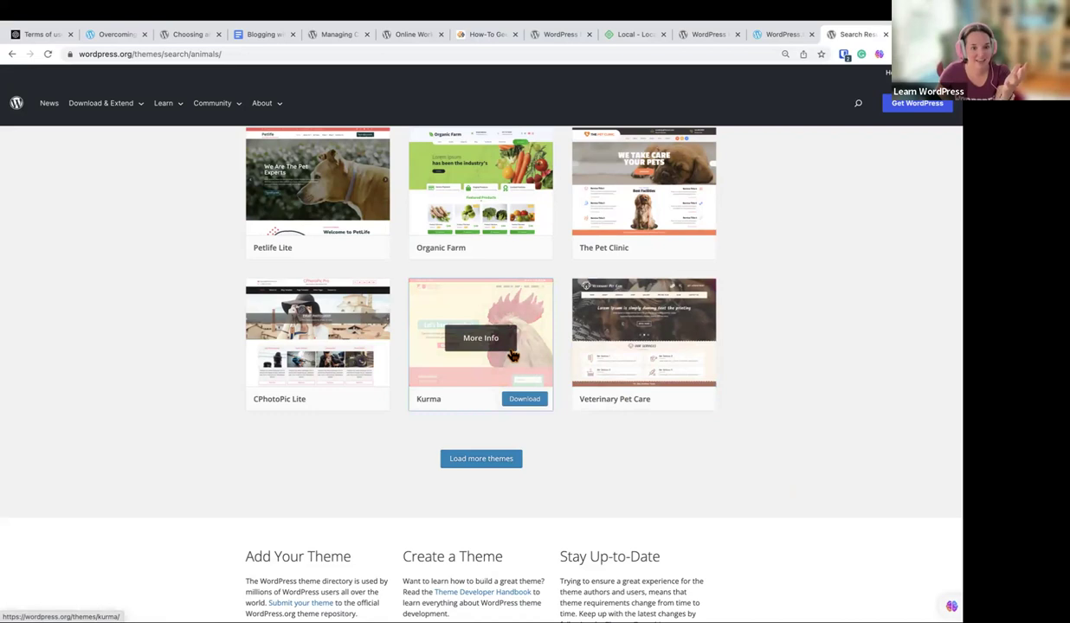
pyautogui.scroll(3, 513, 355)
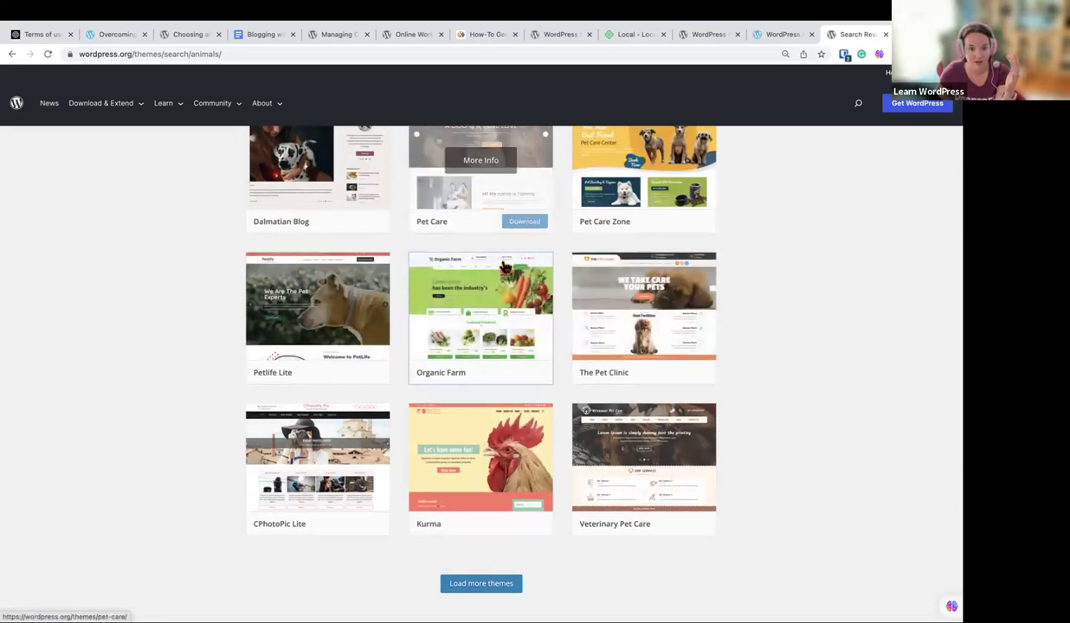
pyautogui.scroll(3, 505, 267)
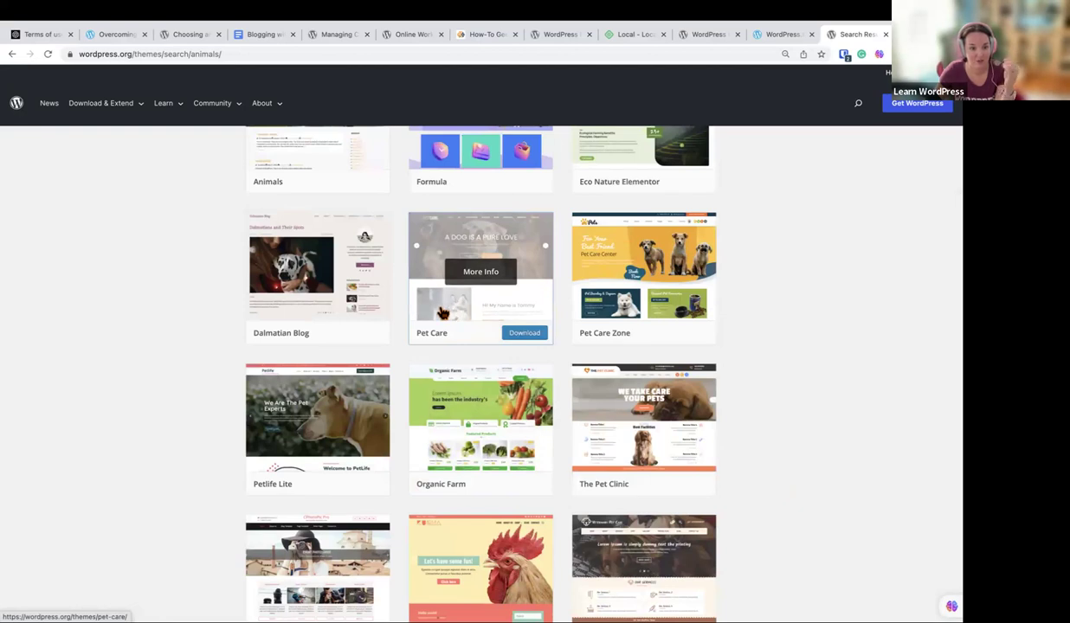
pyautogui.scroll(3, 459, 332)
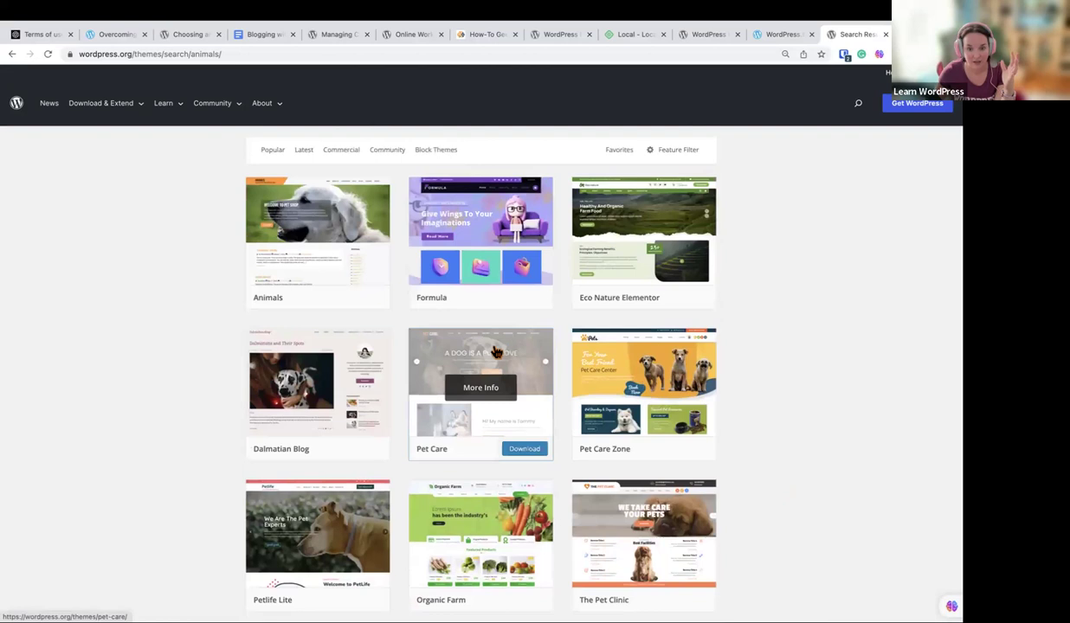
# Download the Dalmatian Blog theme zip, then switch to another browser tab
pyautogui.moveTo(262, 367)
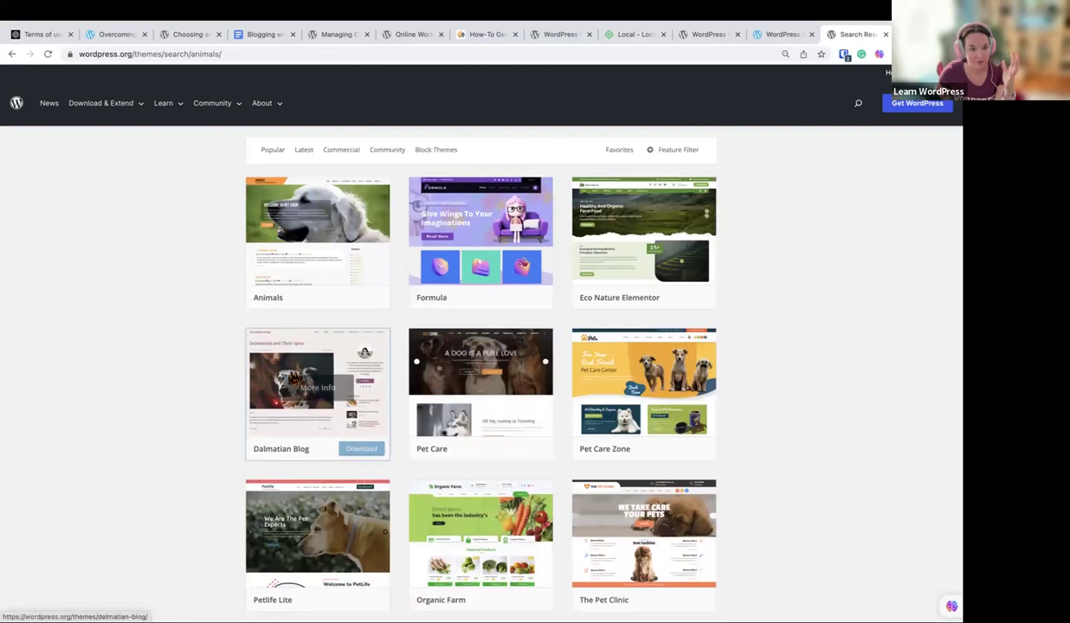
pyautogui.click(362, 452)
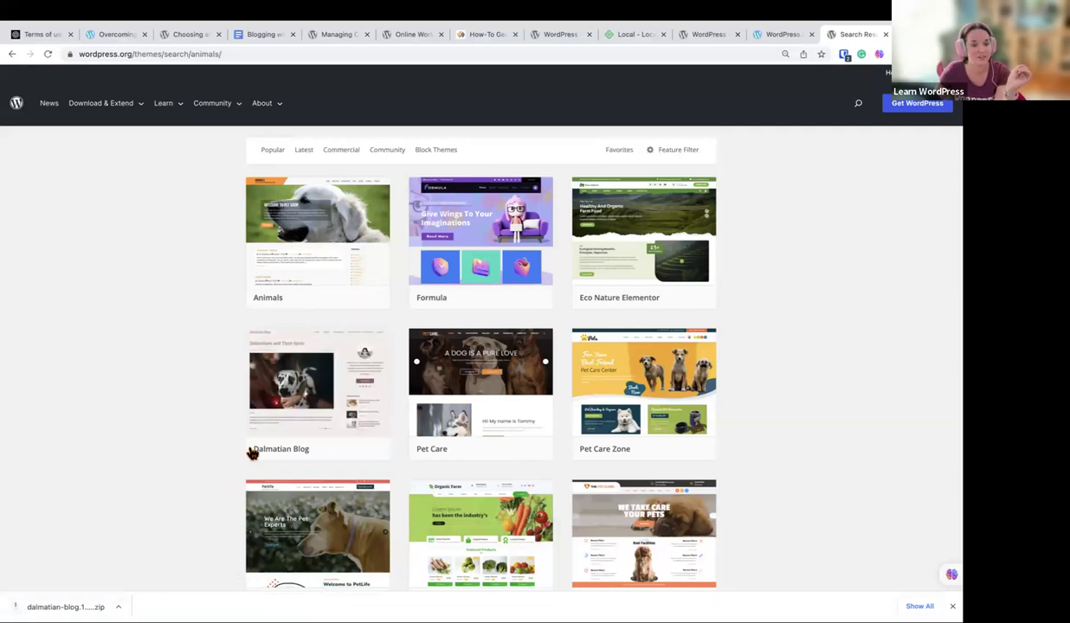
pyautogui.moveTo(310, 399)
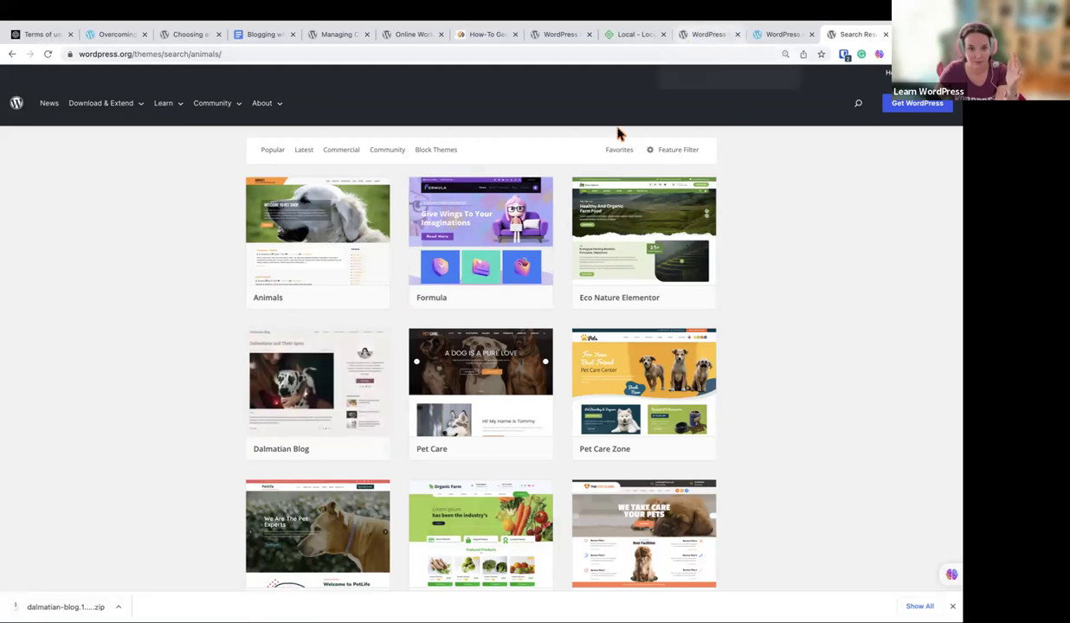
pyautogui.click(705, 34)
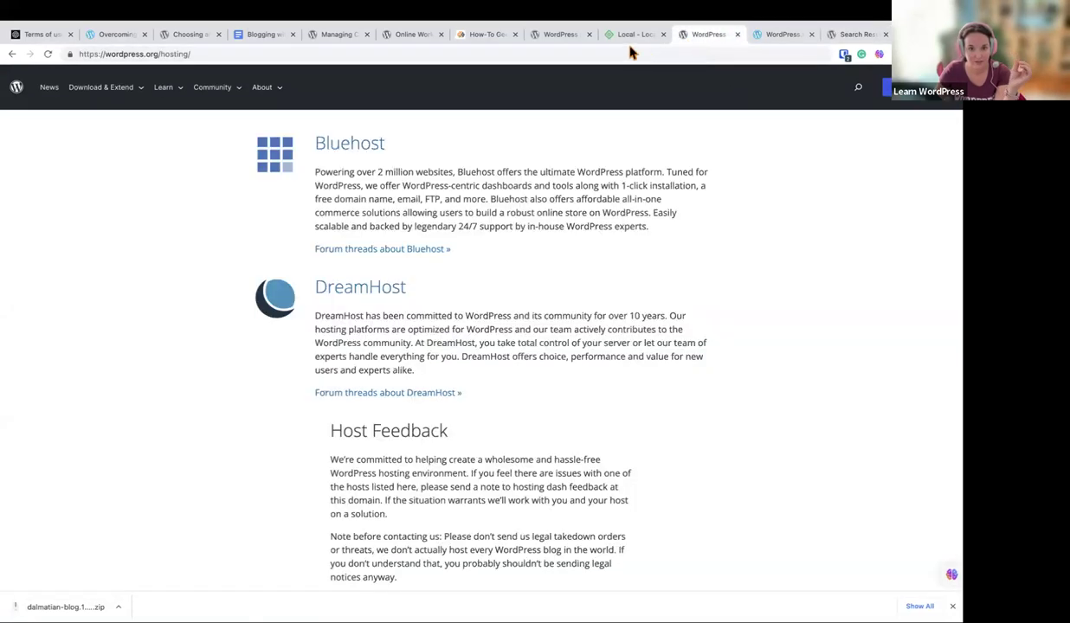
# Upload dalmatian-blog.1.1.0.zip on the Add Themes page and install it
pyautogui.click(570, 39)
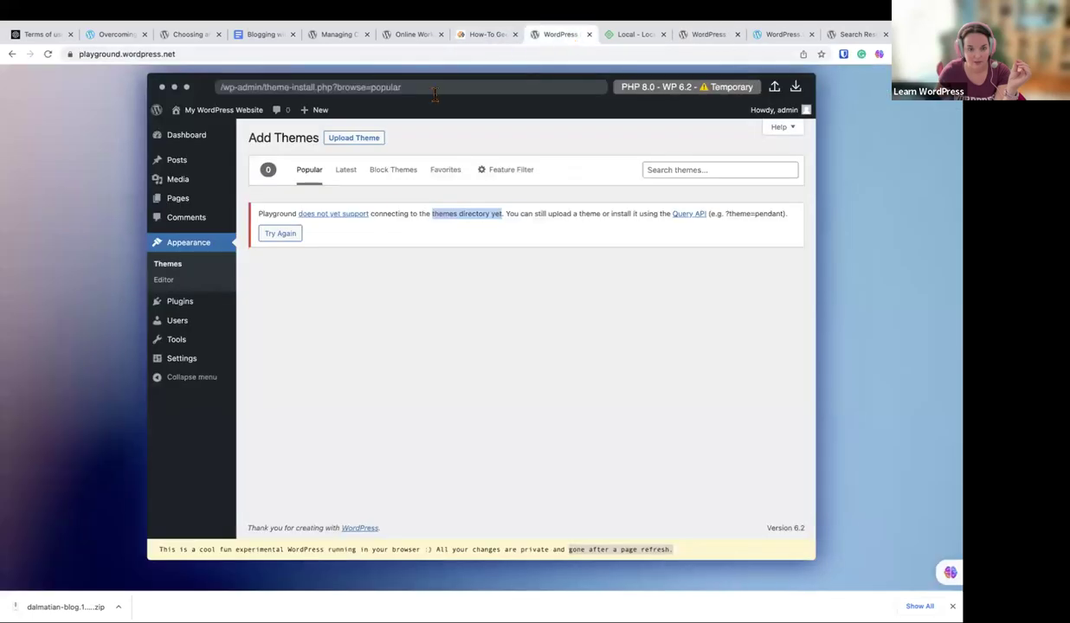
pyautogui.click(355, 141)
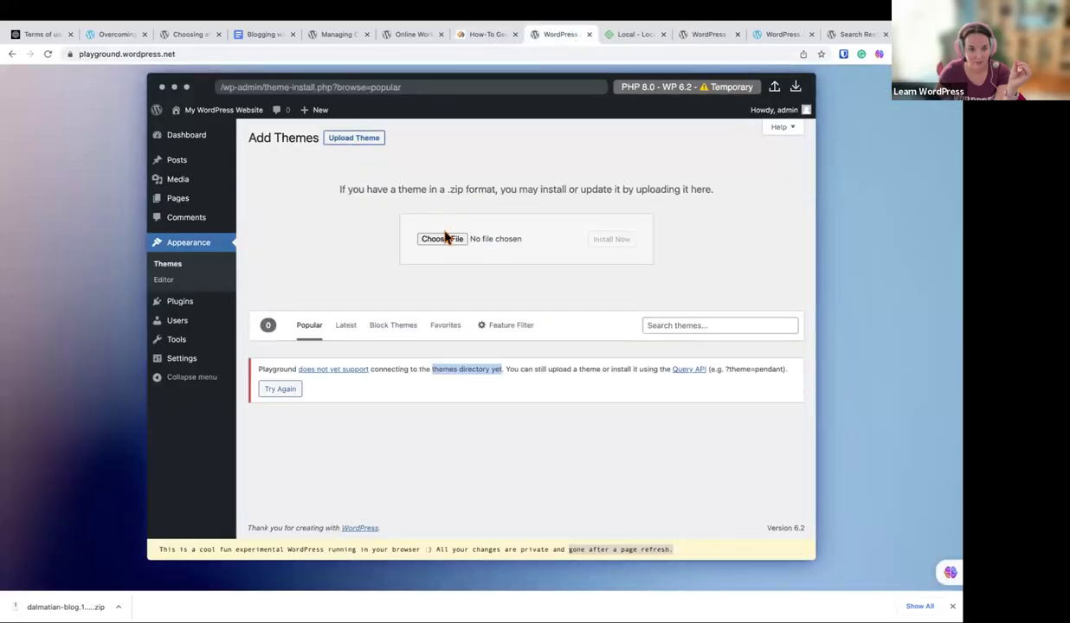
pyautogui.click(442, 239)
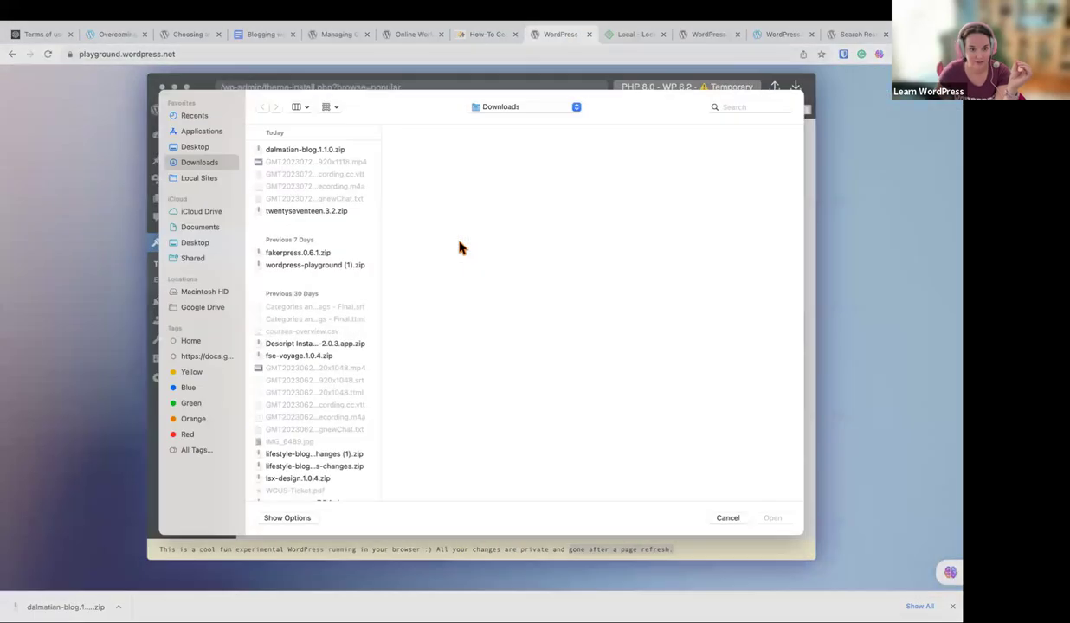
pyautogui.click(339, 161)
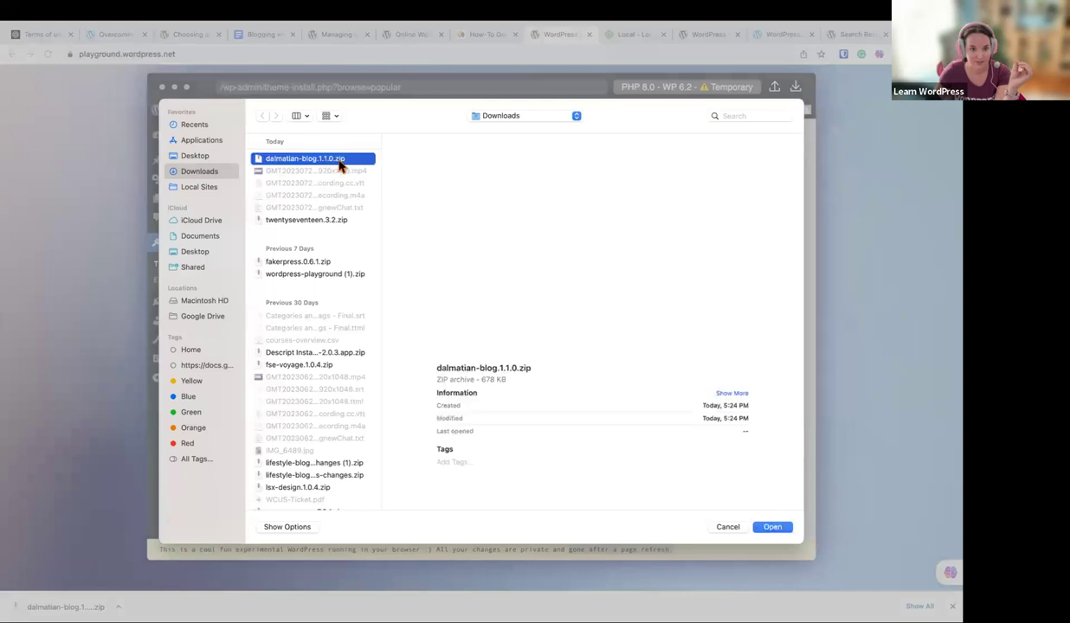
pyautogui.click(773, 528)
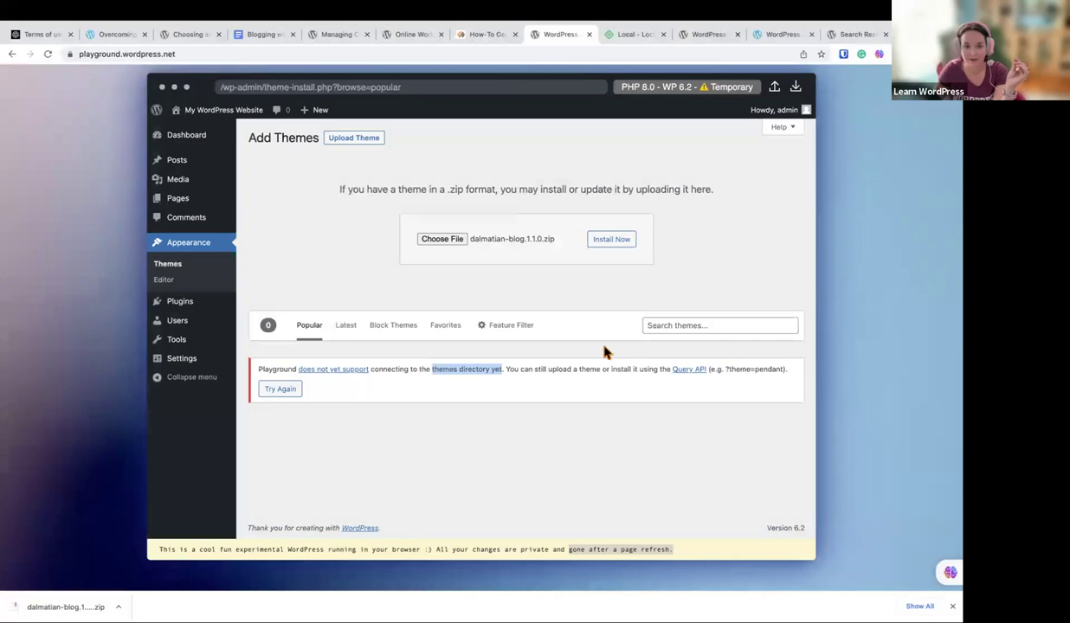
pyautogui.click(610, 242)
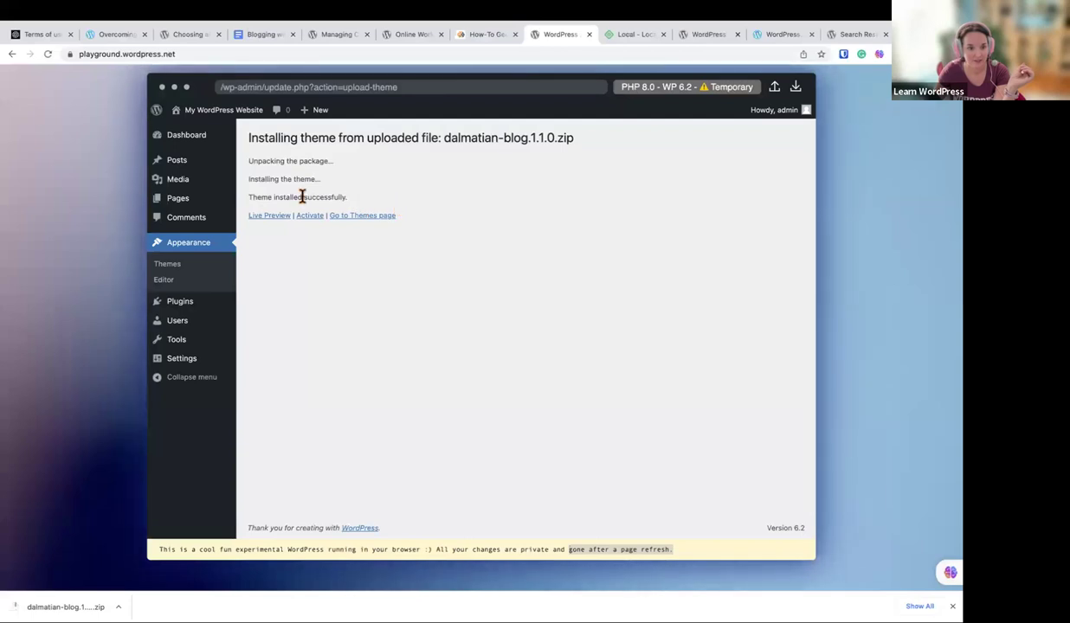
# Activate Dalmatian Blog and view the live site's Hello world post in its styling
pyautogui.click(166, 267)
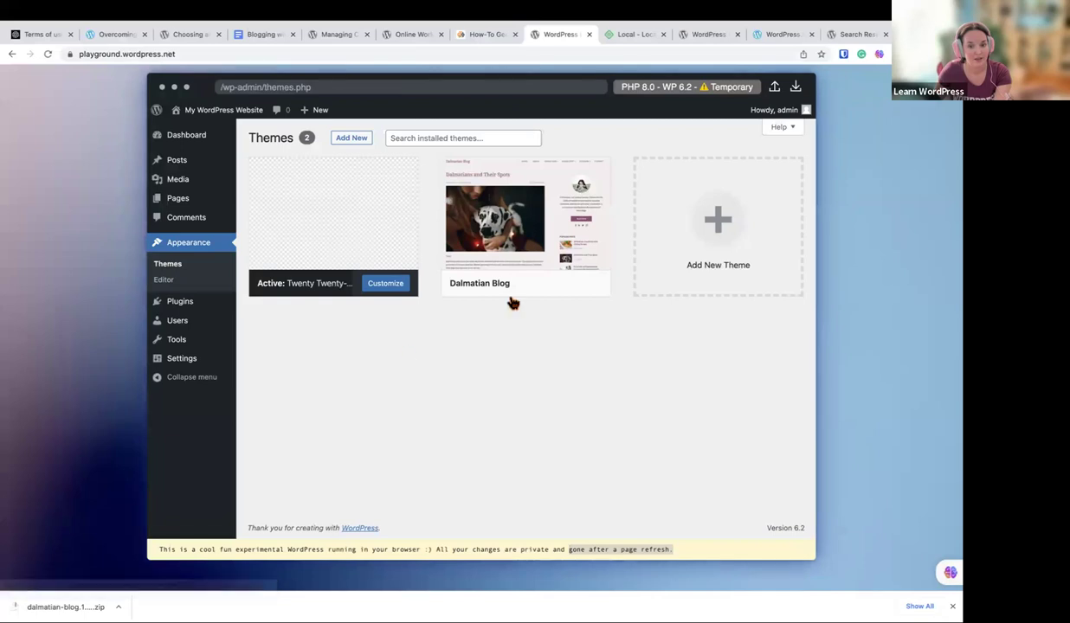
pyautogui.moveTo(537, 229)
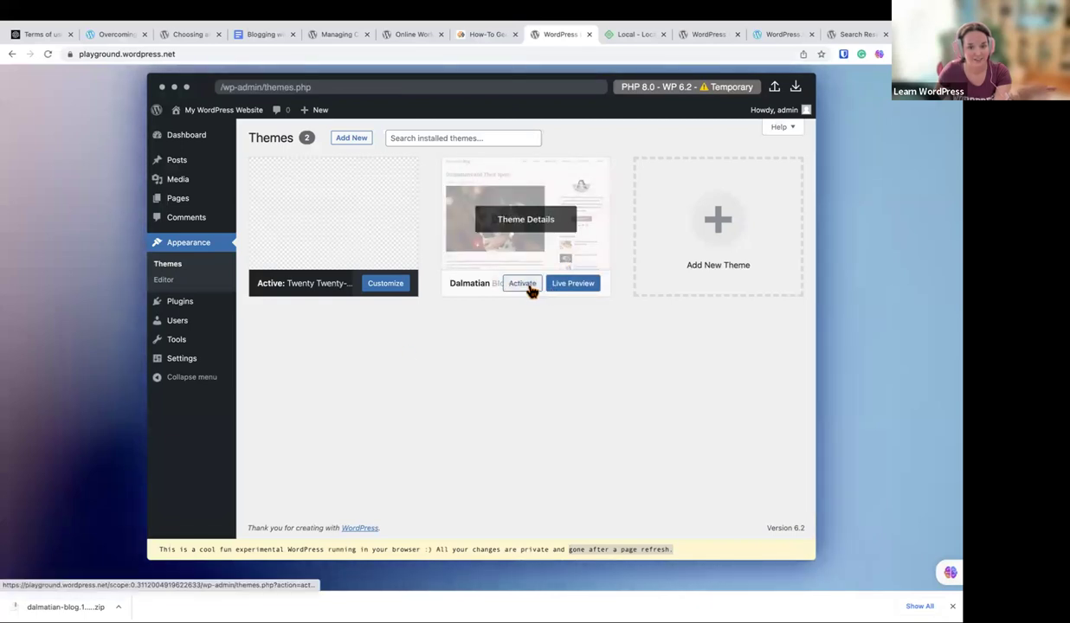
pyautogui.click(524, 284)
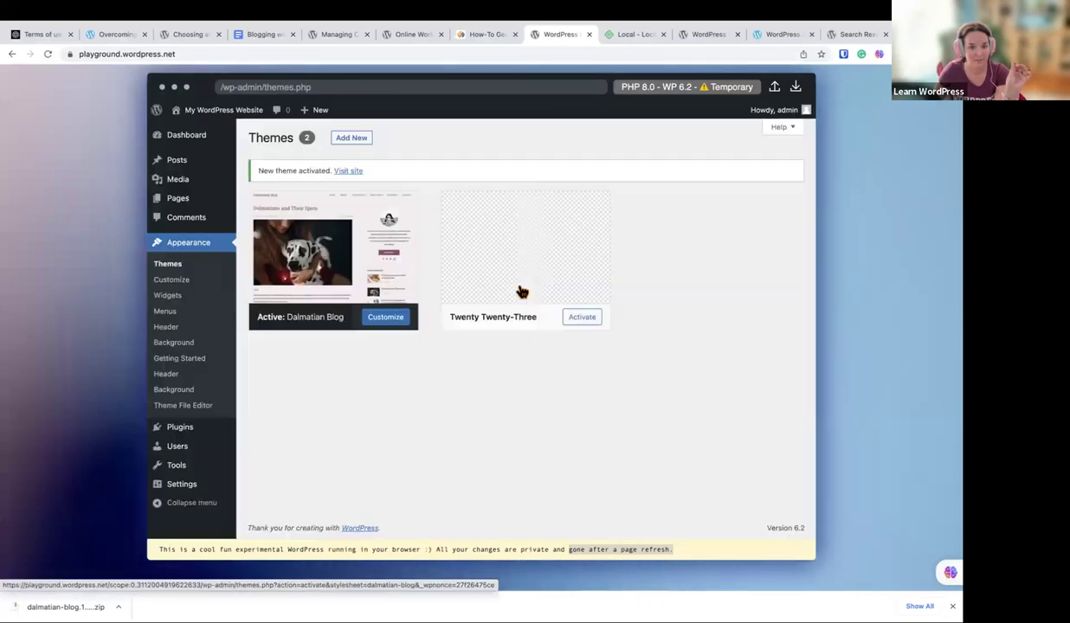
pyautogui.click(343, 172)
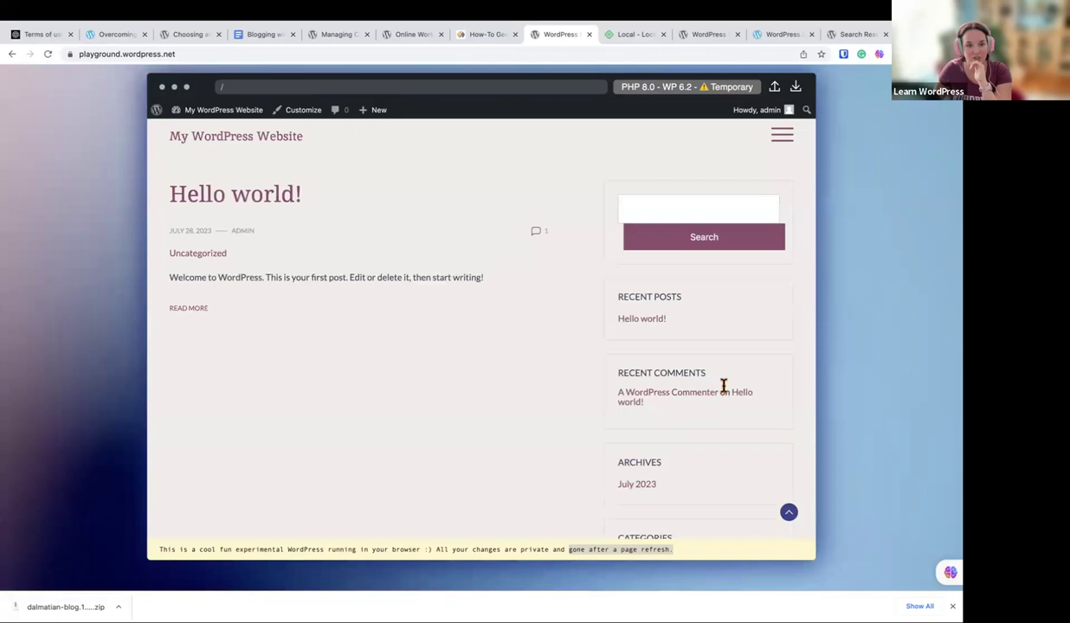
pyautogui.scroll(-3, 740, 387)
pyautogui.scroll(3, 741, 387)
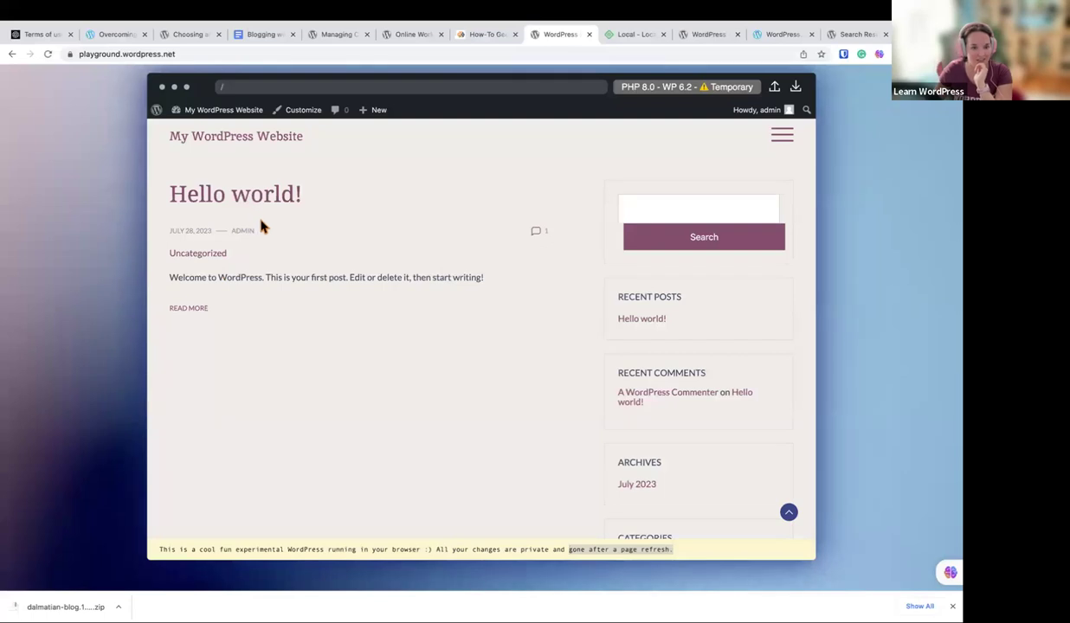
pyautogui.moveTo(219, 116)
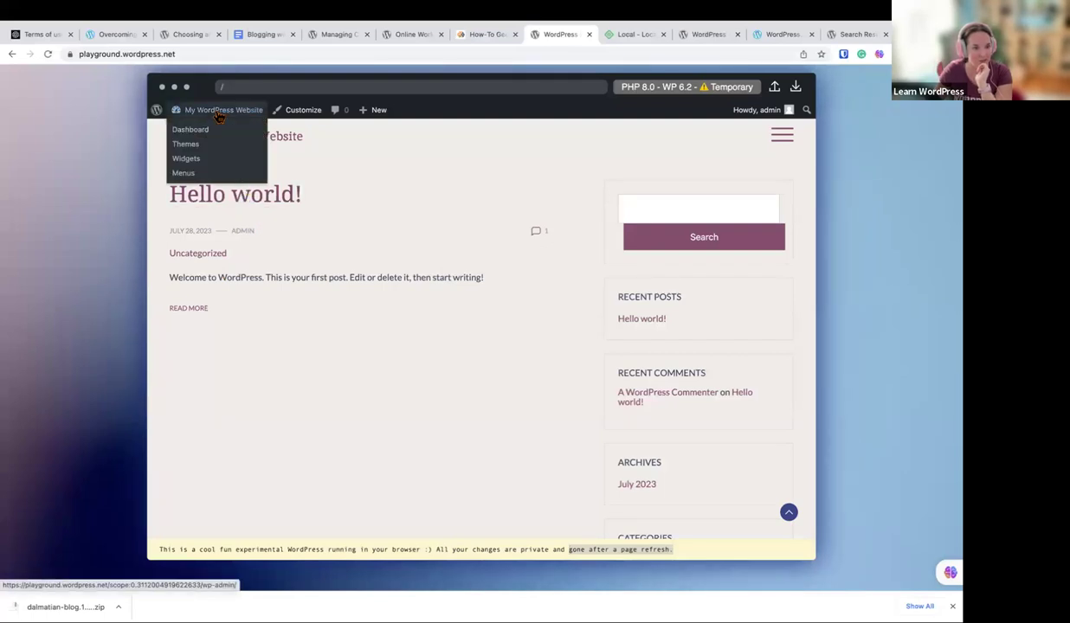
# Return to the admin Dashboard from the site-name menu in the admin bar
pyautogui.click(186, 136)
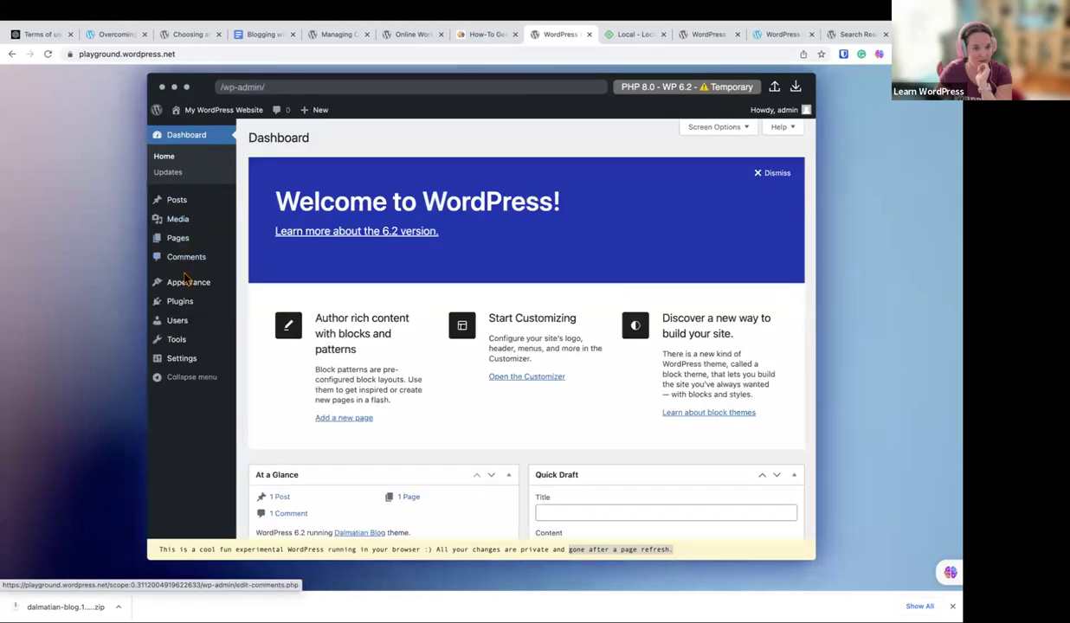
pyautogui.moveTo(181, 288)
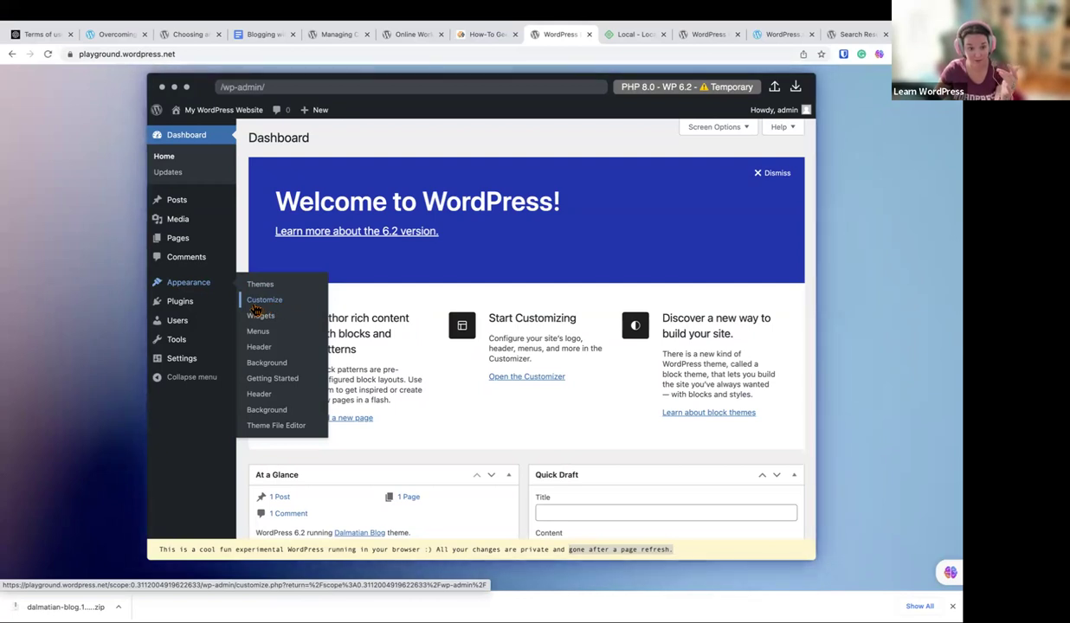
# In Site Identity, set title 'My Blog About Mares' and tagline 'All about horses and the joy that they bring.'
pyautogui.click(269, 303)
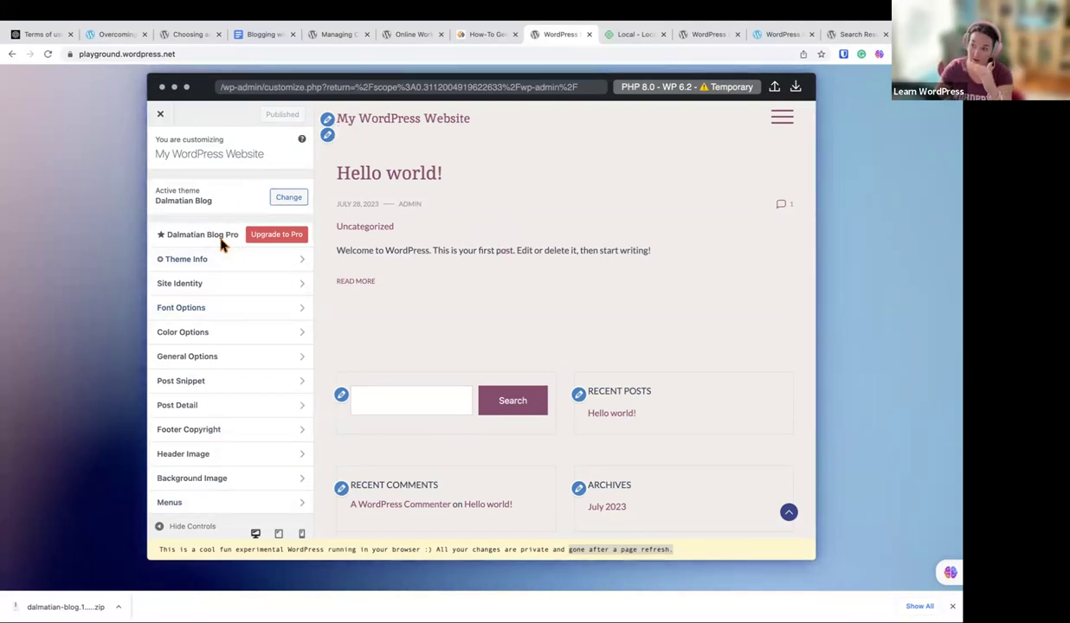
pyautogui.click(201, 284)
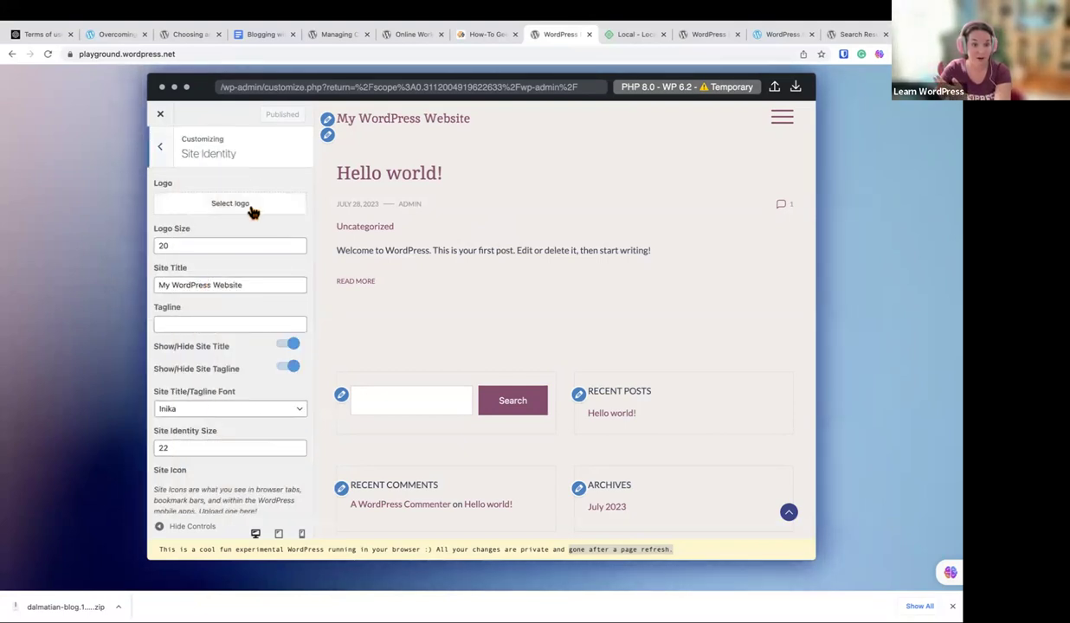
pyautogui.moveTo(246, 284); pyautogui.dragTo(118, 286)
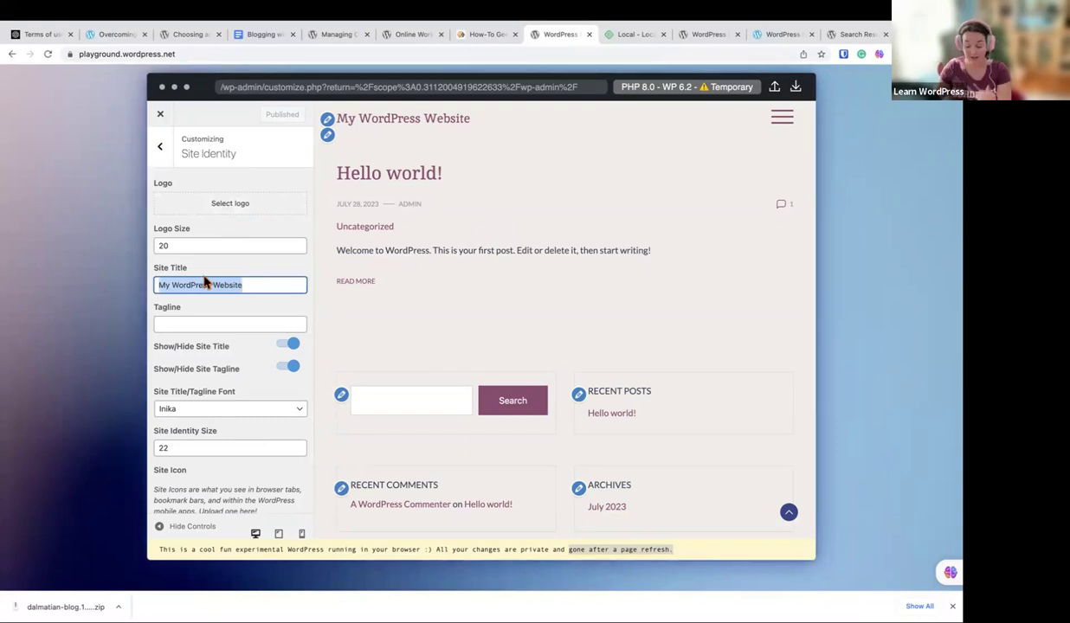
pyautogui.write('My')
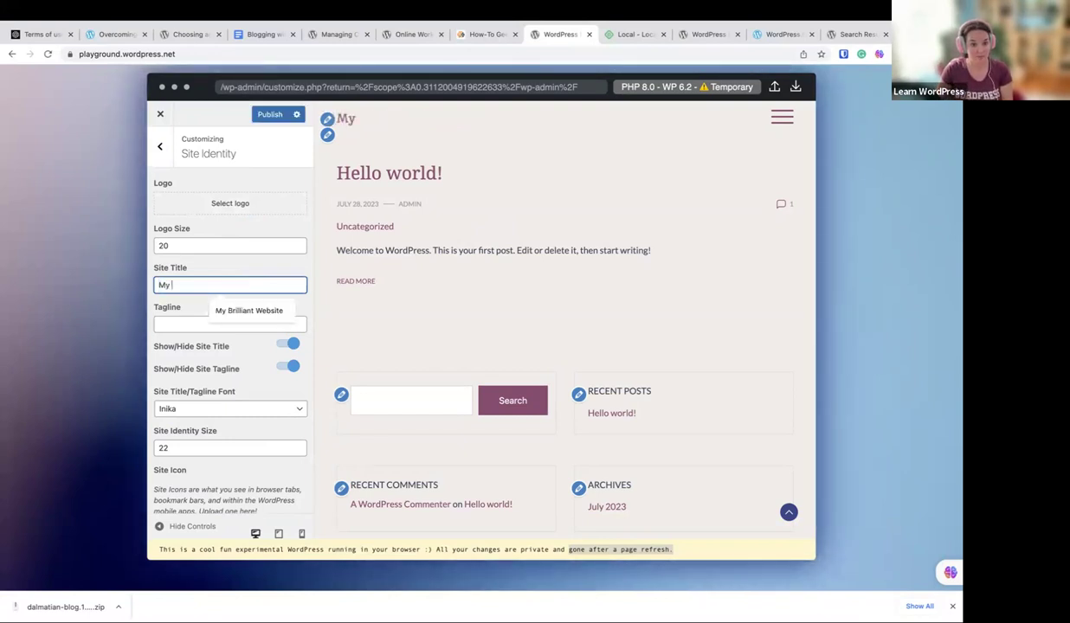
pyautogui.write(' Blog ')
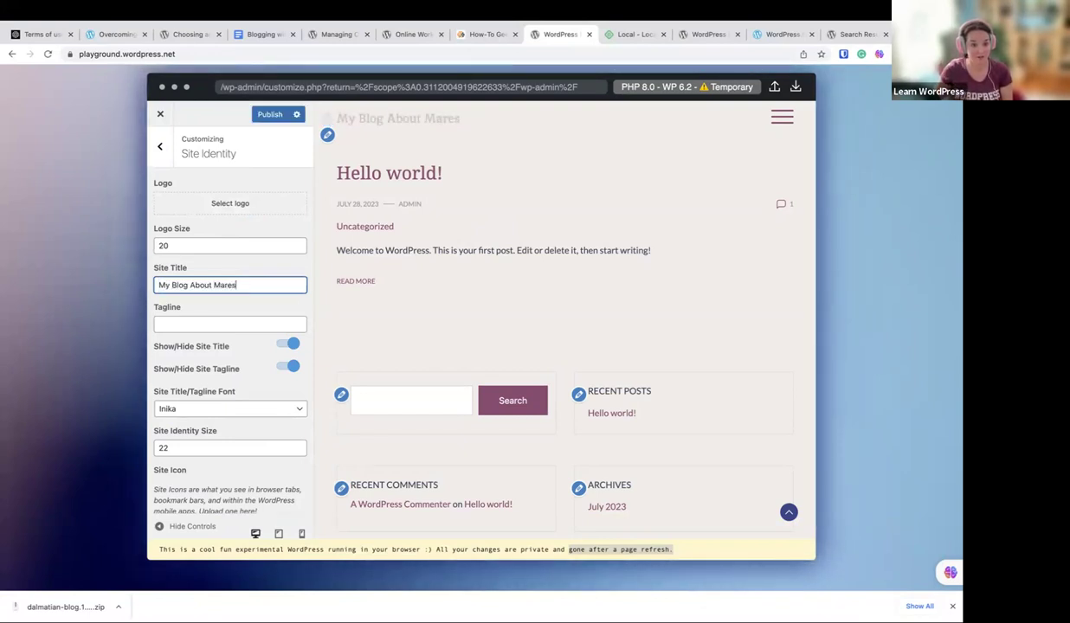
pyautogui.write('About Mares')
pyautogui.click(189, 326)
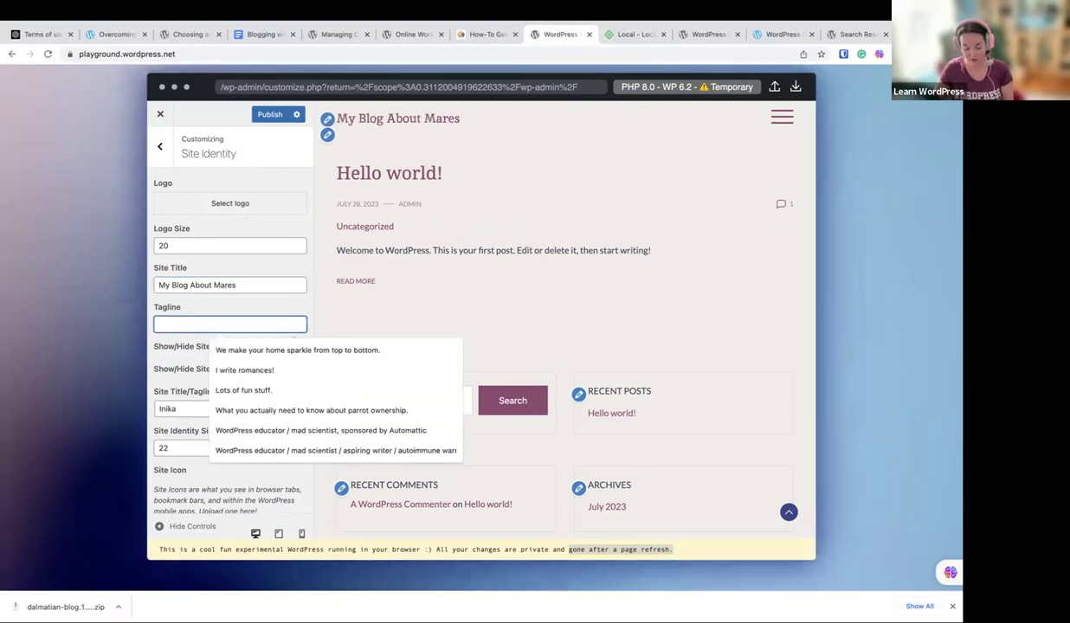
pyautogui.write('All about horses and the joy that they bring.')
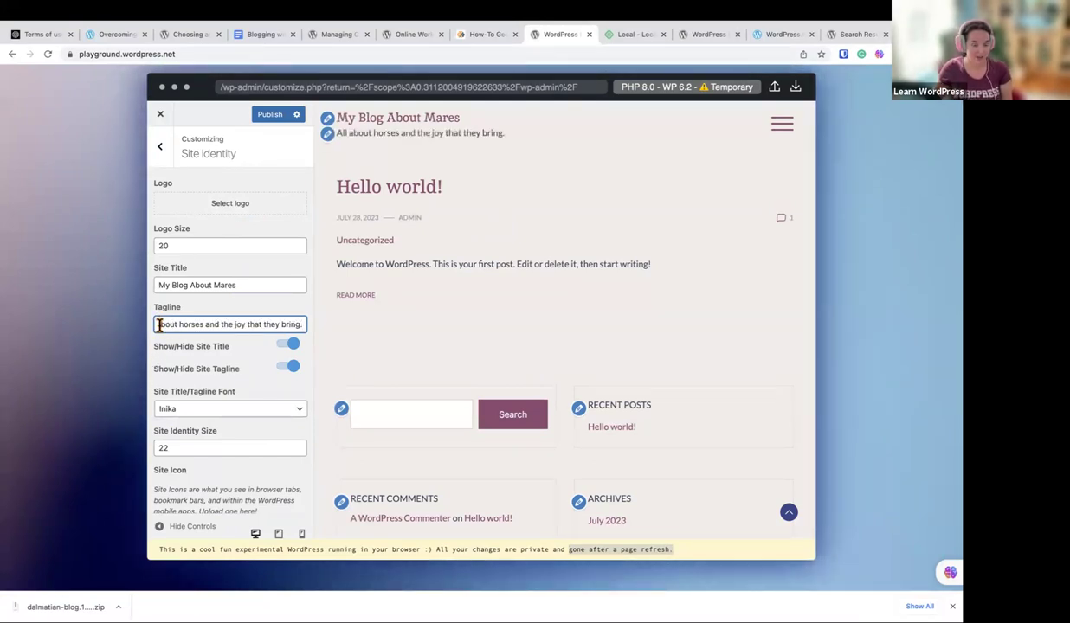
# Toggle the tagline display off and on again, and set the title font to Poppins
pyautogui.moveTo(159, 326); pyautogui.dragTo(315, 334)
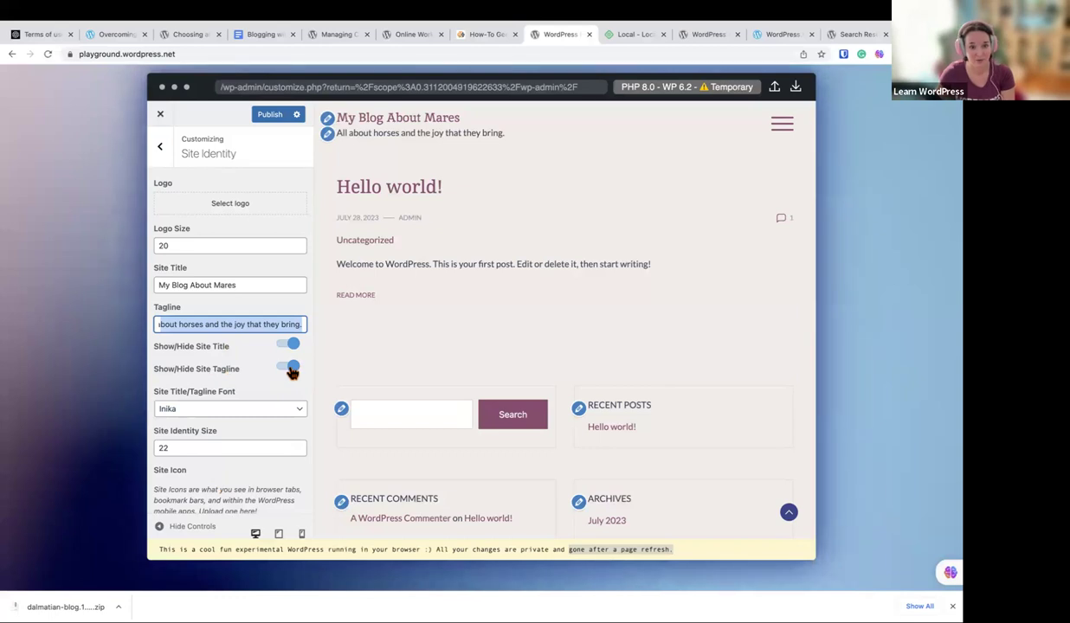
pyautogui.click(292, 369)
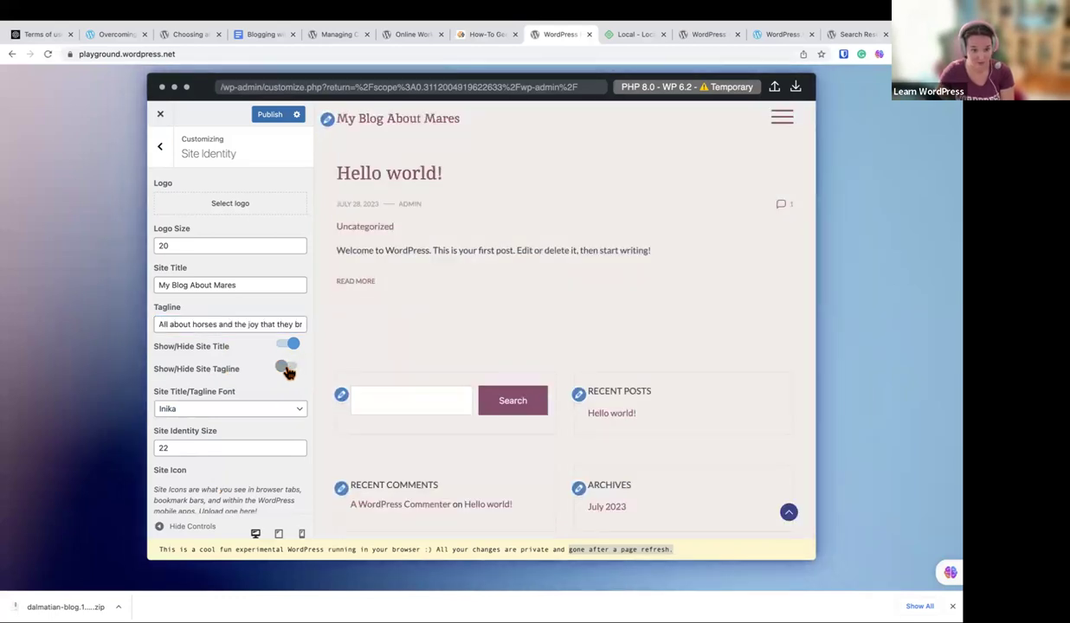
pyautogui.click(288, 370)
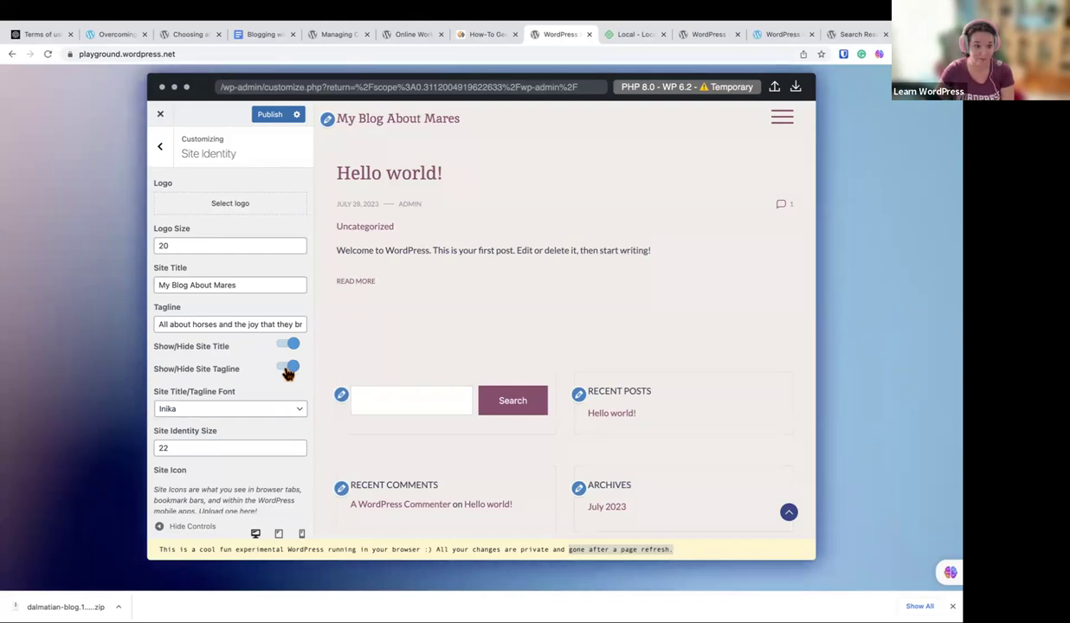
pyautogui.click(249, 411)
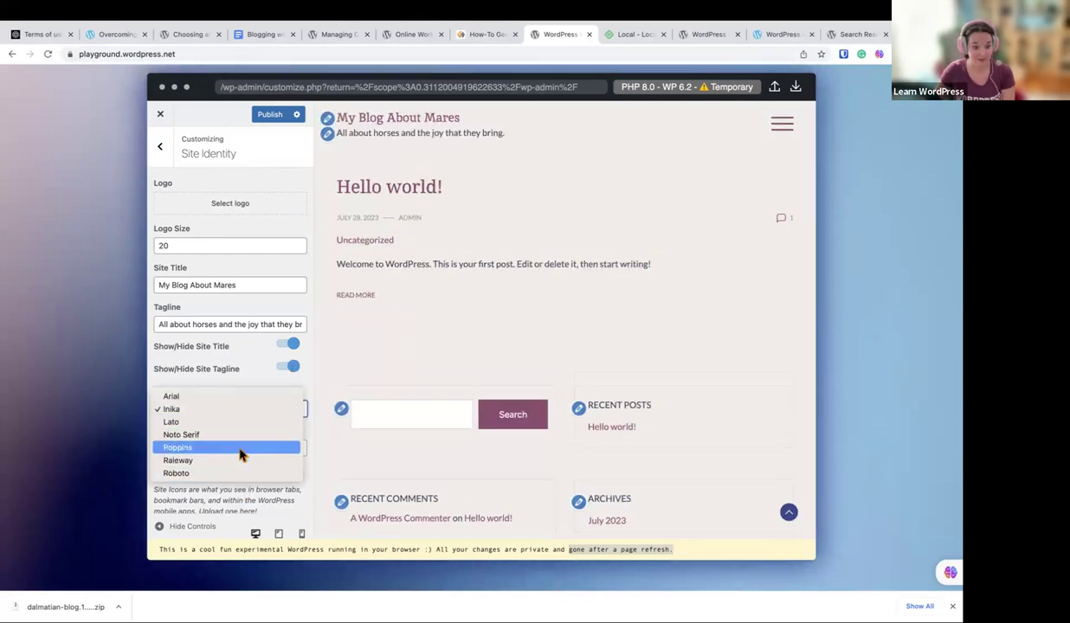
pyautogui.click(241, 447)
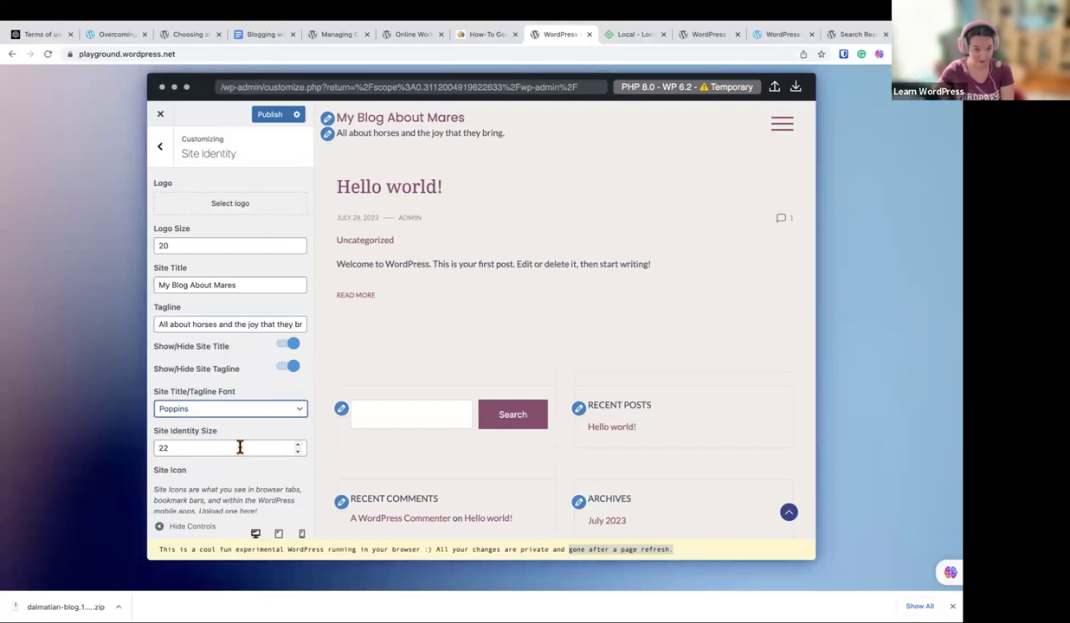
pyautogui.click(160, 146)
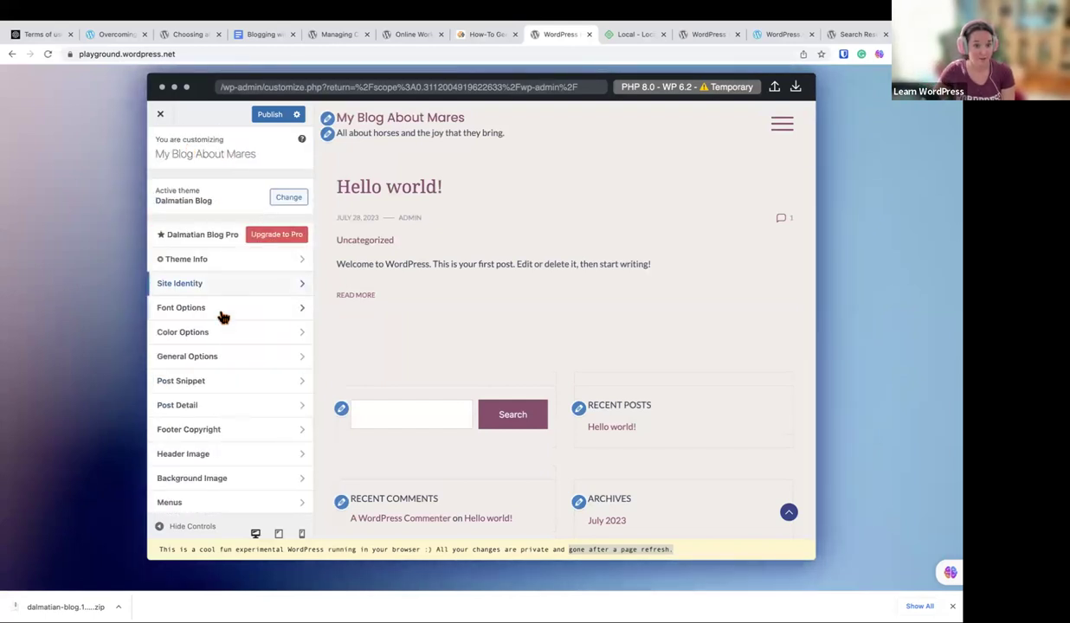
# Set the site background colour to white after trying a blue swatch
pyautogui.click(204, 333)
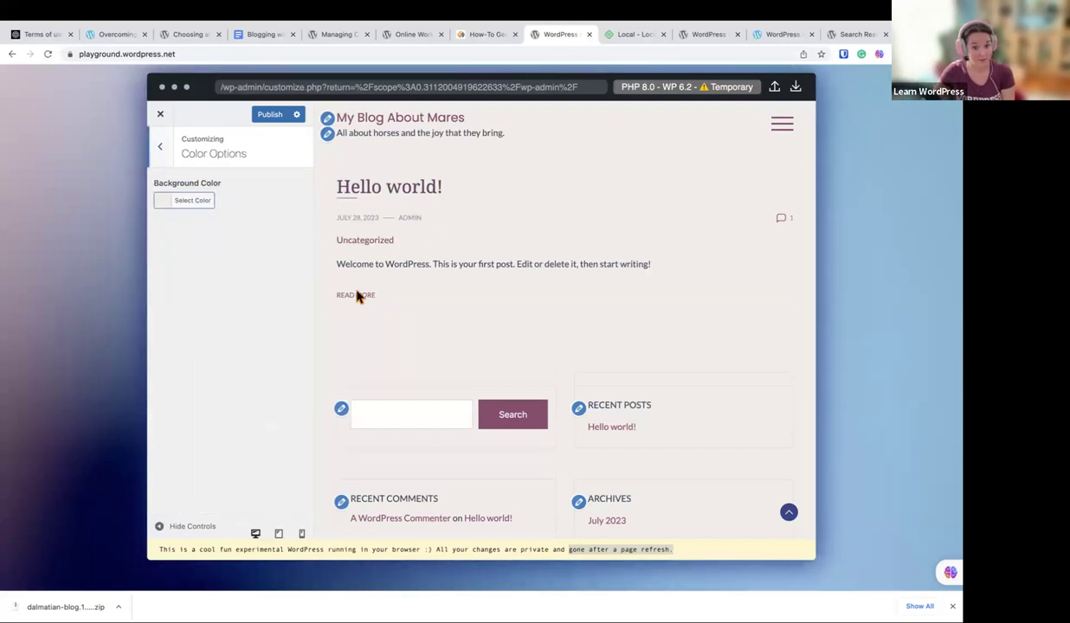
pyautogui.click(194, 204)
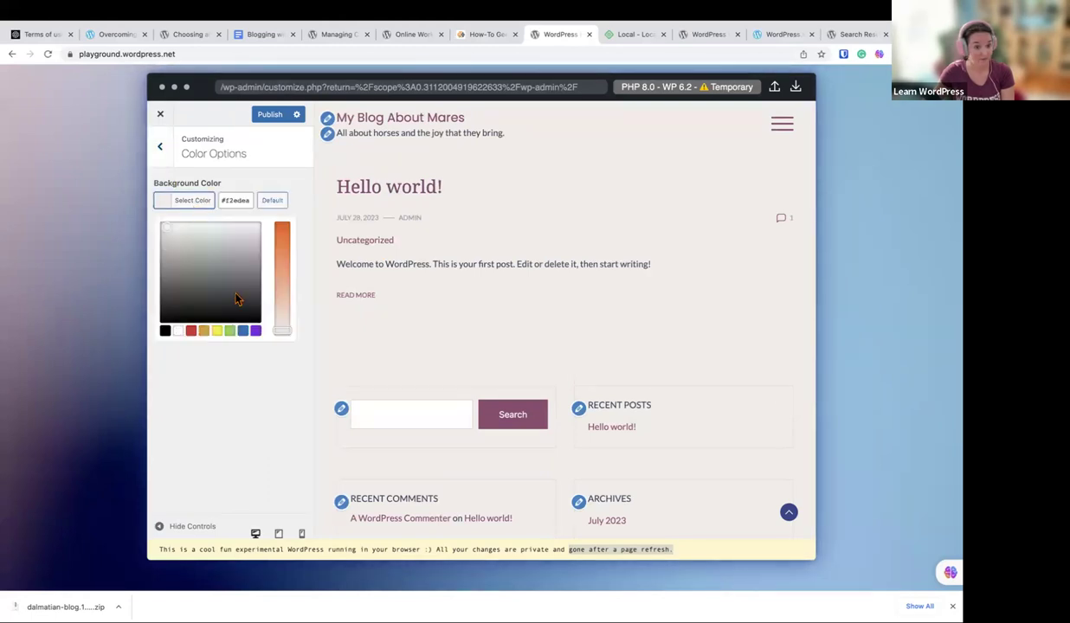
pyautogui.click(243, 332)
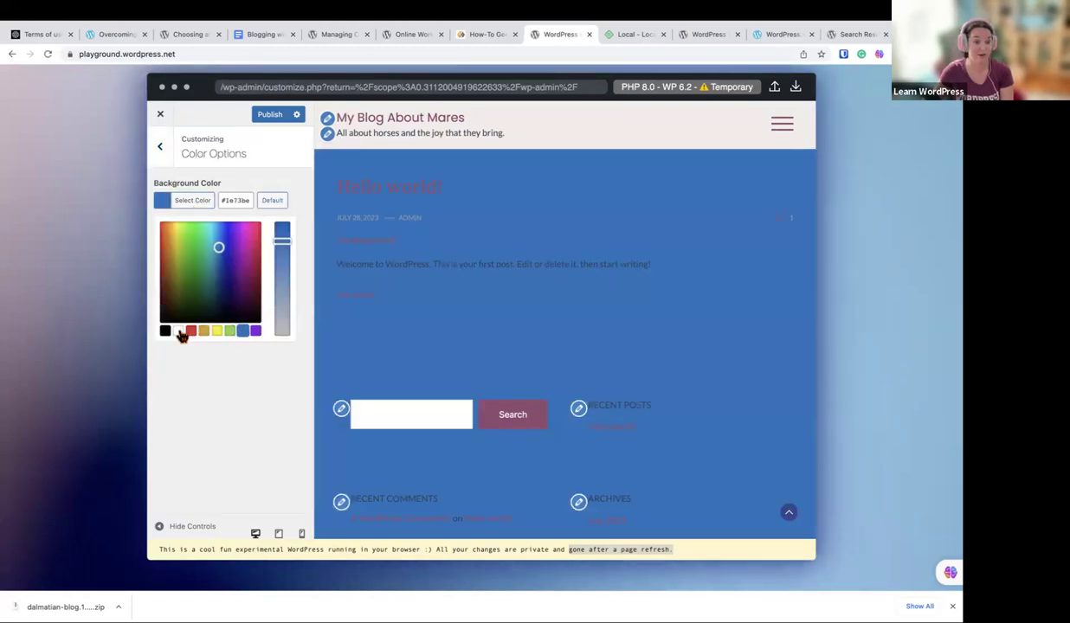
pyautogui.click(178, 331)
pyautogui.click(260, 379)
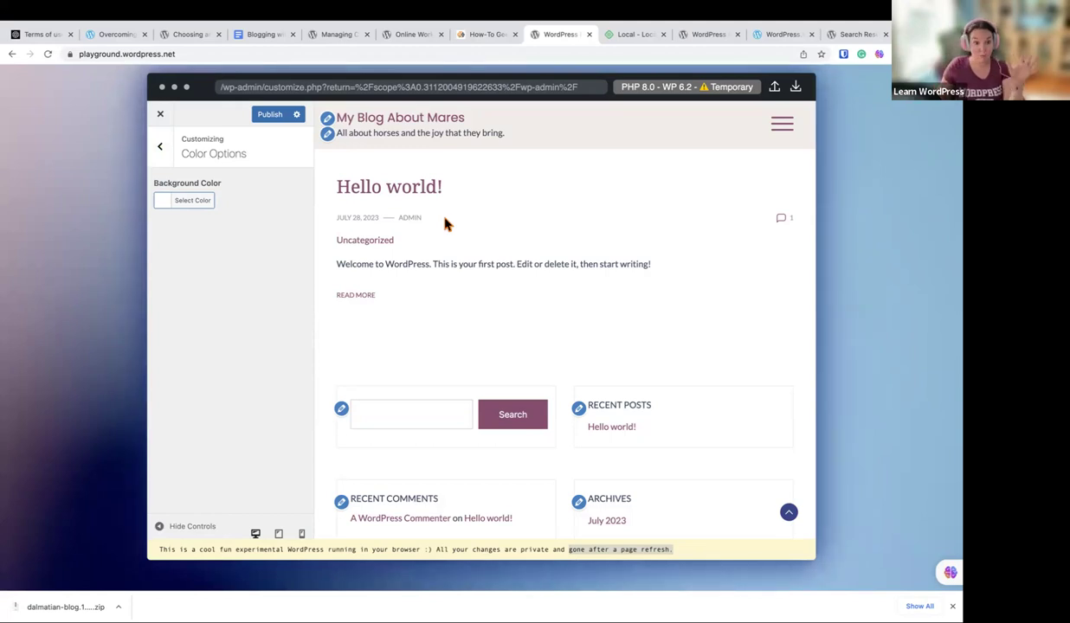
# Publish the Customizer changes and return to the main customisation sections
pyautogui.click(263, 115)
pyautogui.scroll(-5, 513, 278)
pyautogui.scroll(5, 514, 275)
pyautogui.click(162, 160)
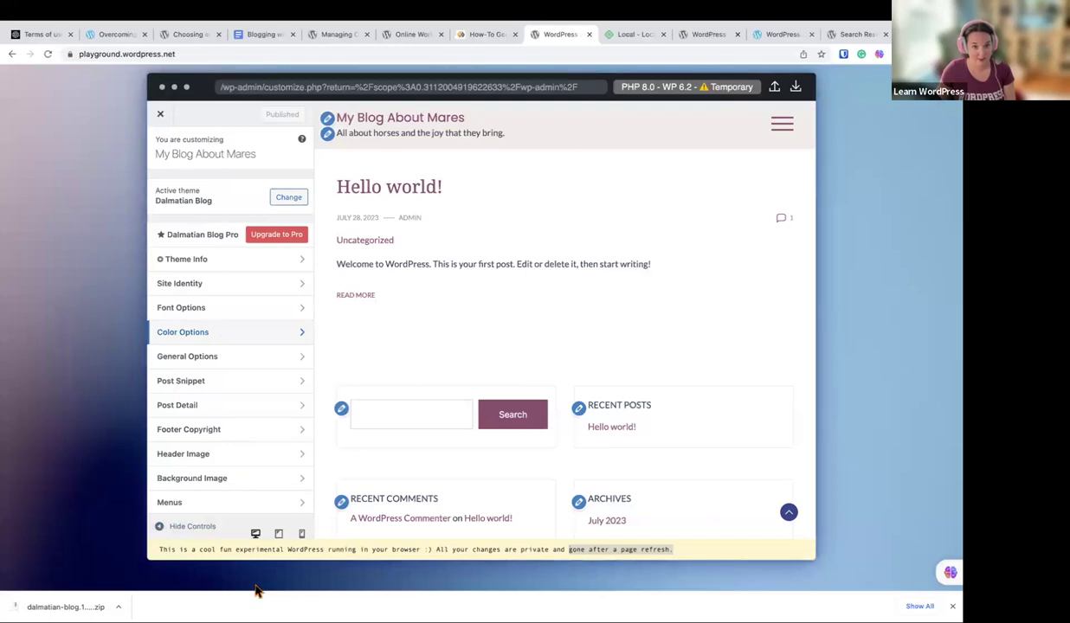
pyautogui.click(793, 38)
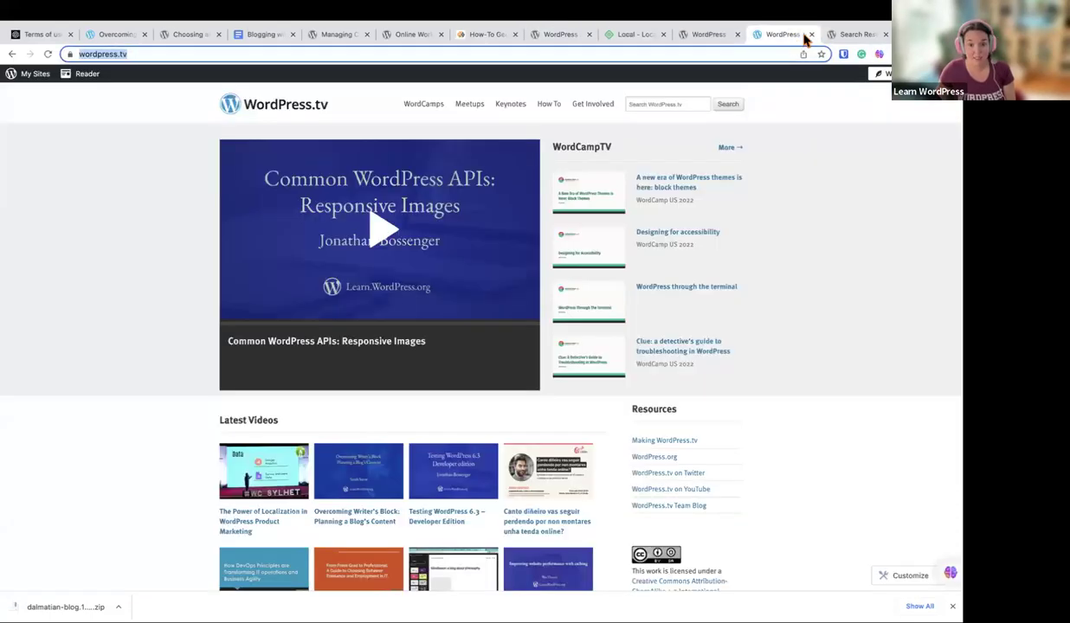
pyautogui.click(844, 35)
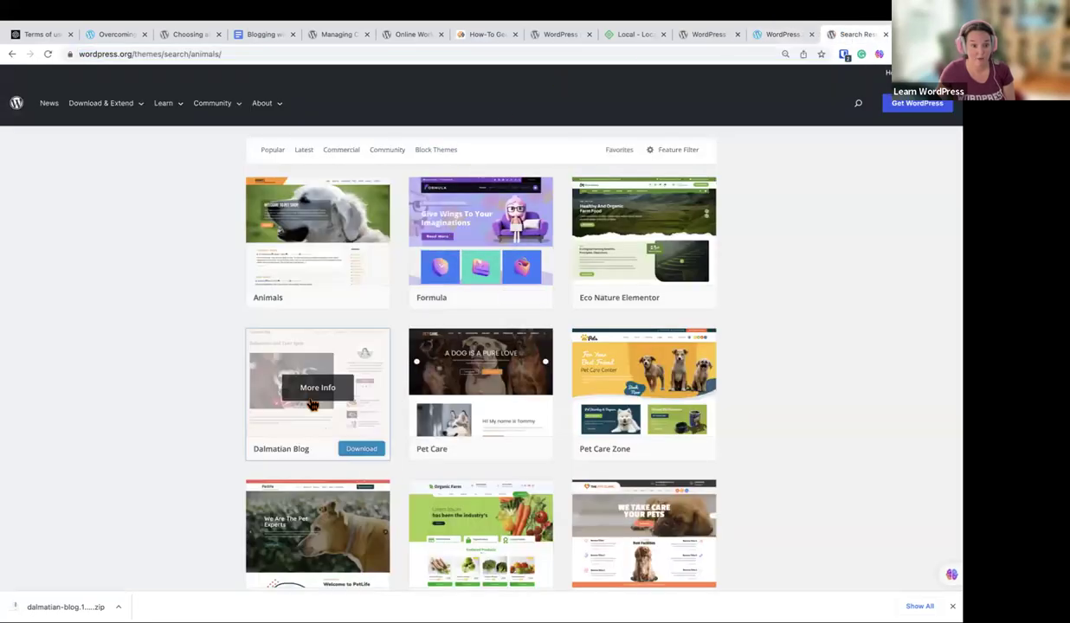
pyautogui.click(342, 342)
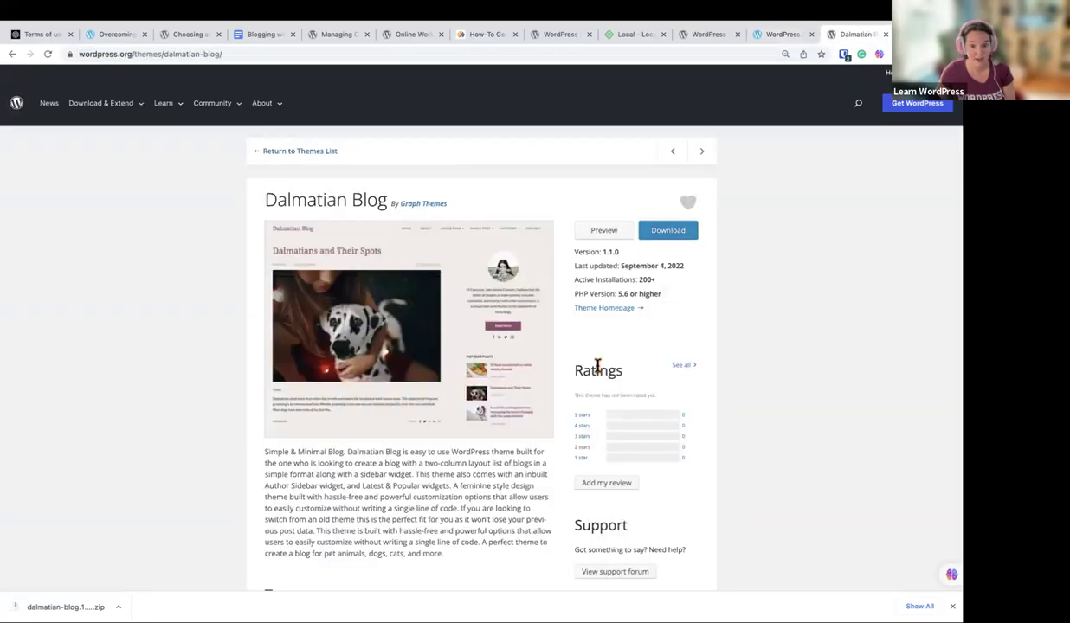
pyautogui.scroll(-3, 609, 339)
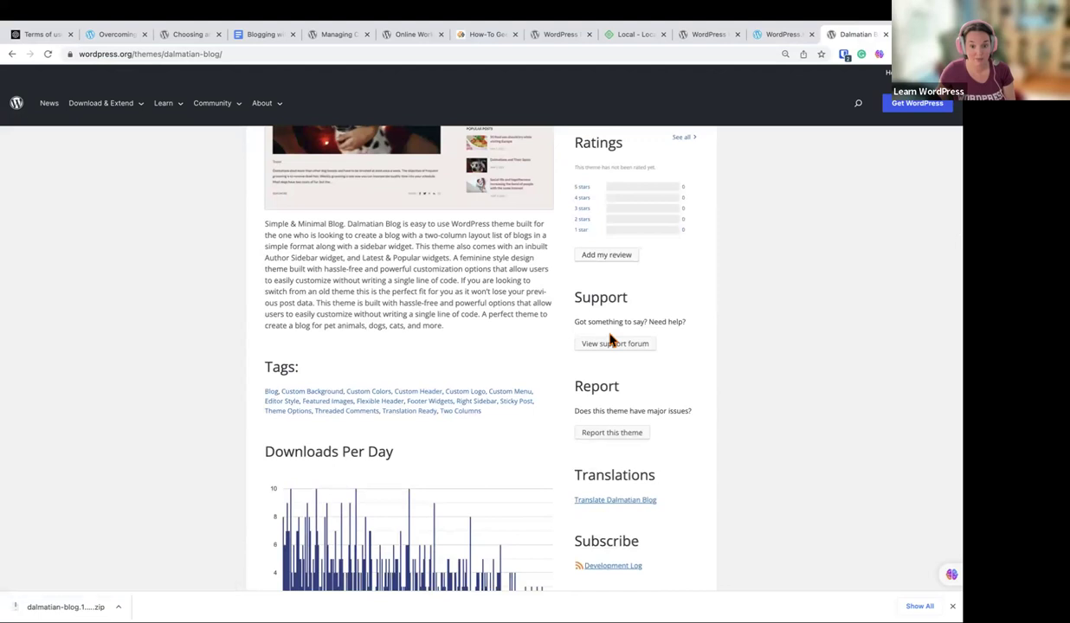
pyautogui.scroll(-2, 609, 340)
pyautogui.scroll(3, 609, 339)
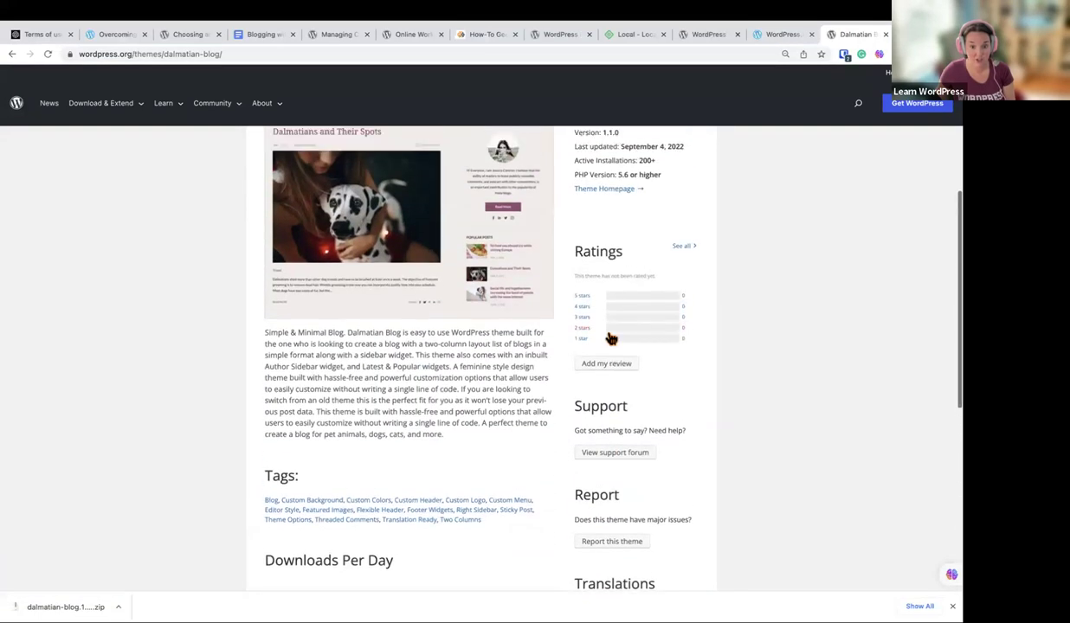
pyautogui.click(596, 459)
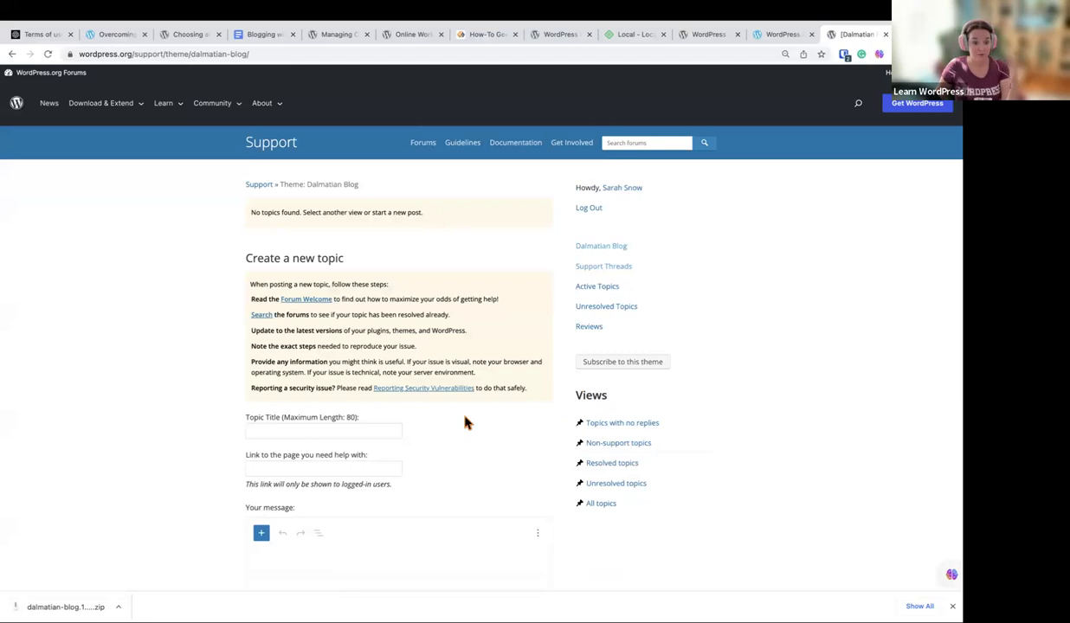
pyautogui.scroll(-4, 465, 422)
pyautogui.scroll(3, 465, 422)
pyautogui.scroll(2, 465, 422)
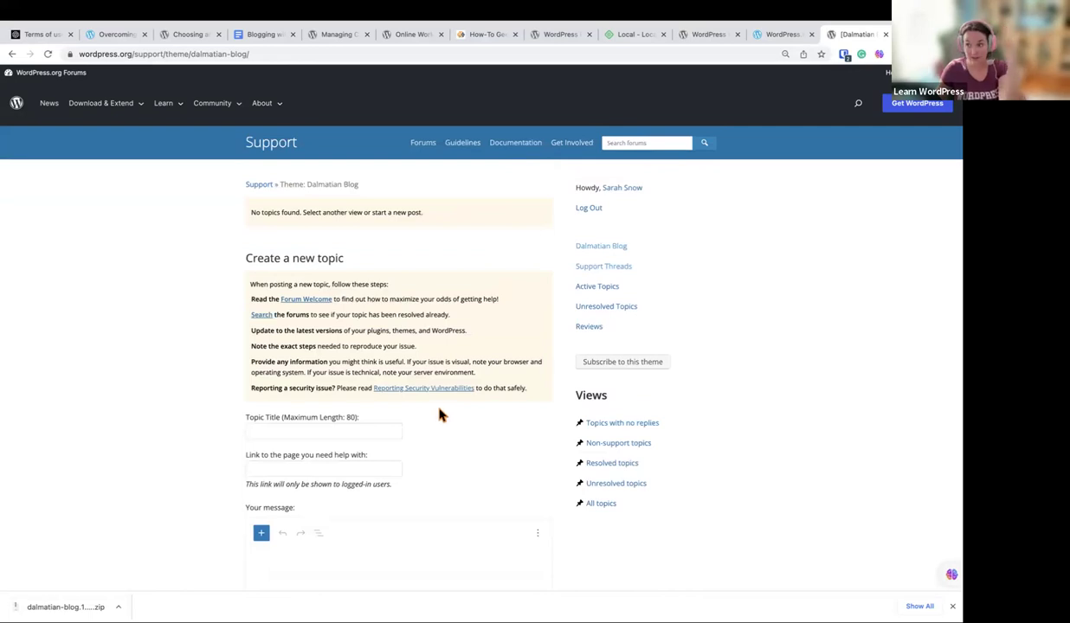
pyautogui.click(12, 54)
pyautogui.scroll(-5, 686, 306)
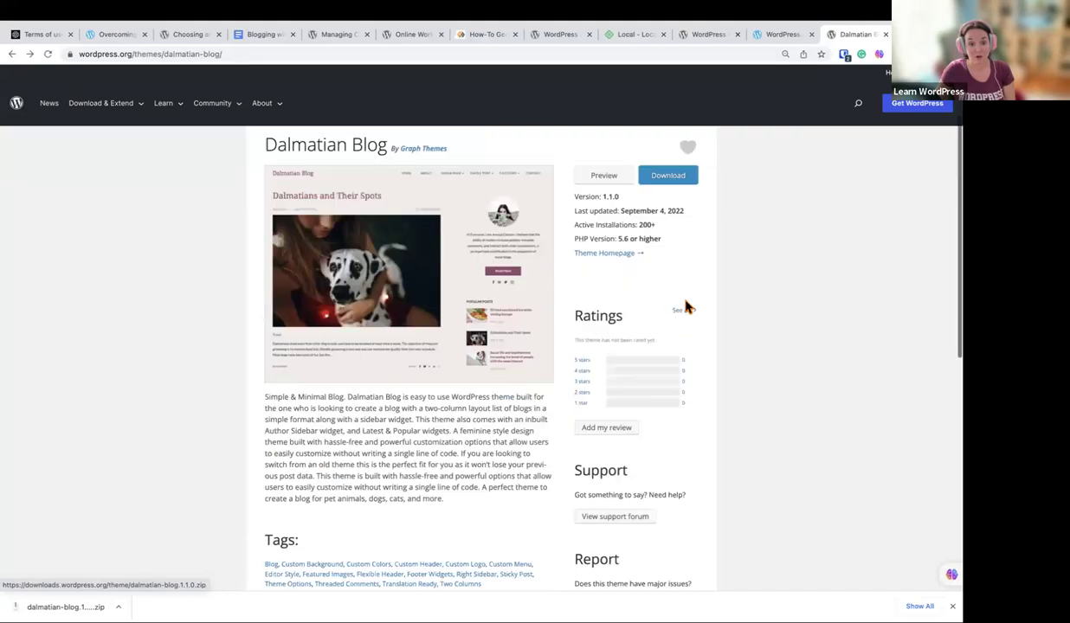
pyautogui.scroll(-1, 685, 306)
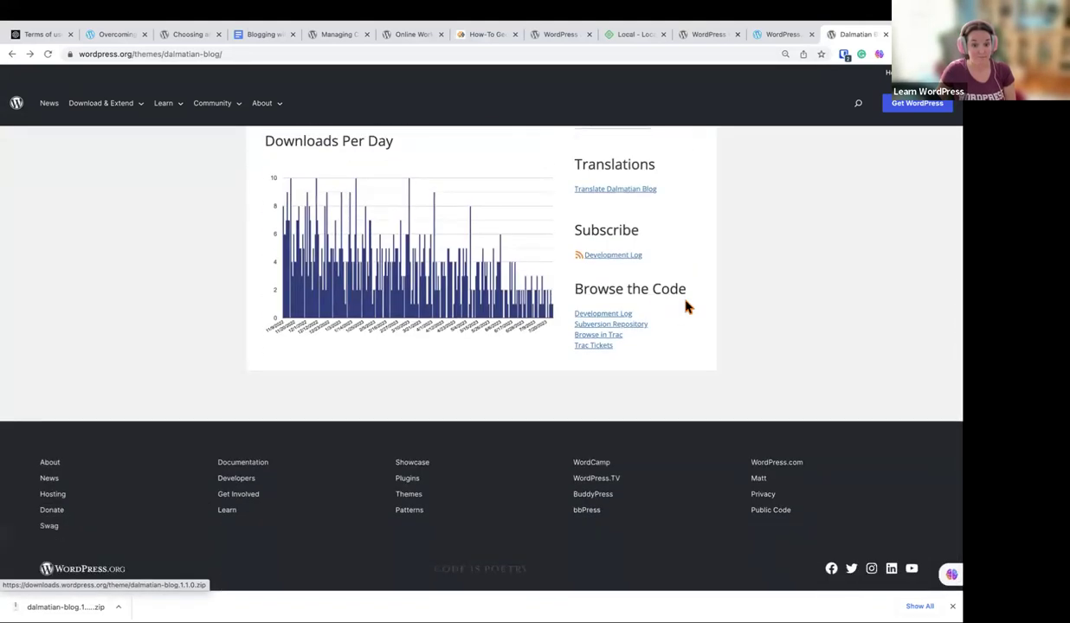
pyautogui.scroll(5, 686, 306)
pyautogui.scroll(3, 685, 306)
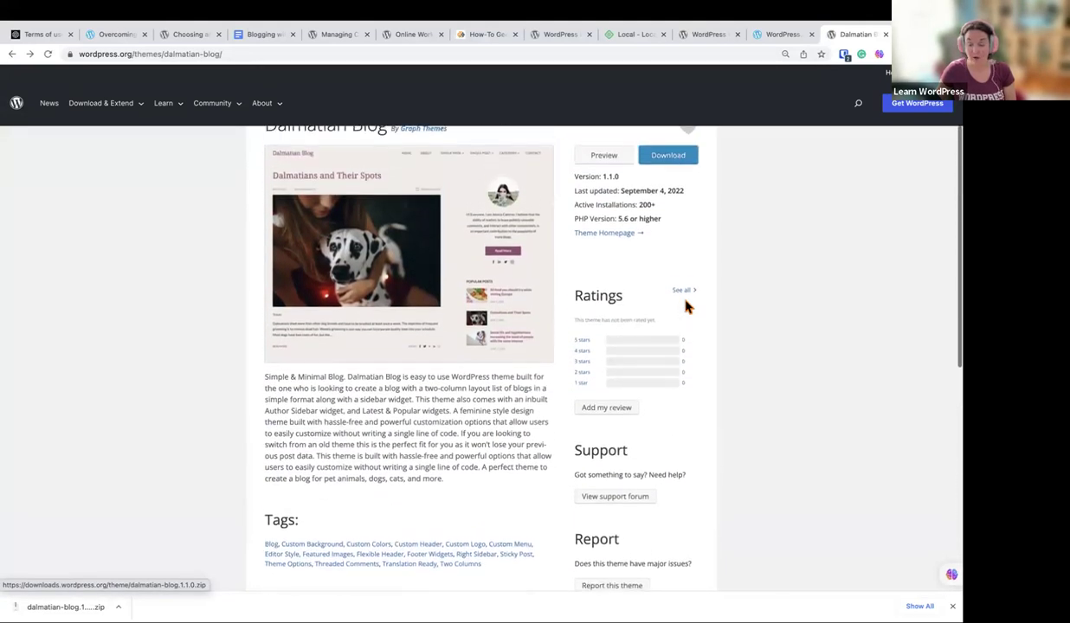
pyautogui.scroll(3, 686, 306)
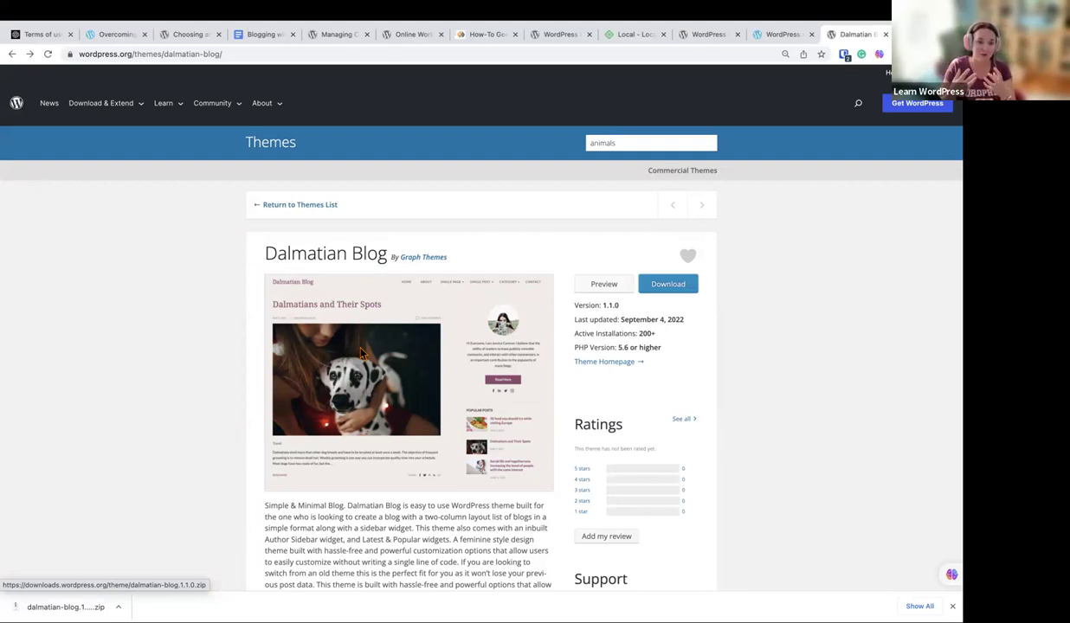
# View the 'Blogging with WordPress: Learning Resources' Google Doc, then return to Playground
pyautogui.click(539, 38)
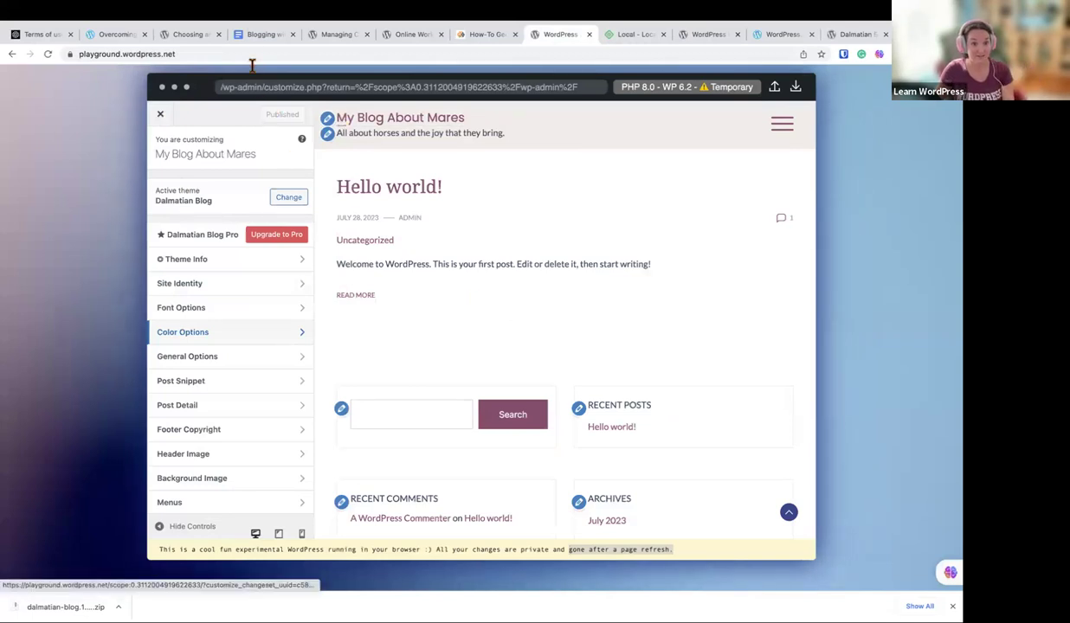
pyautogui.click(259, 34)
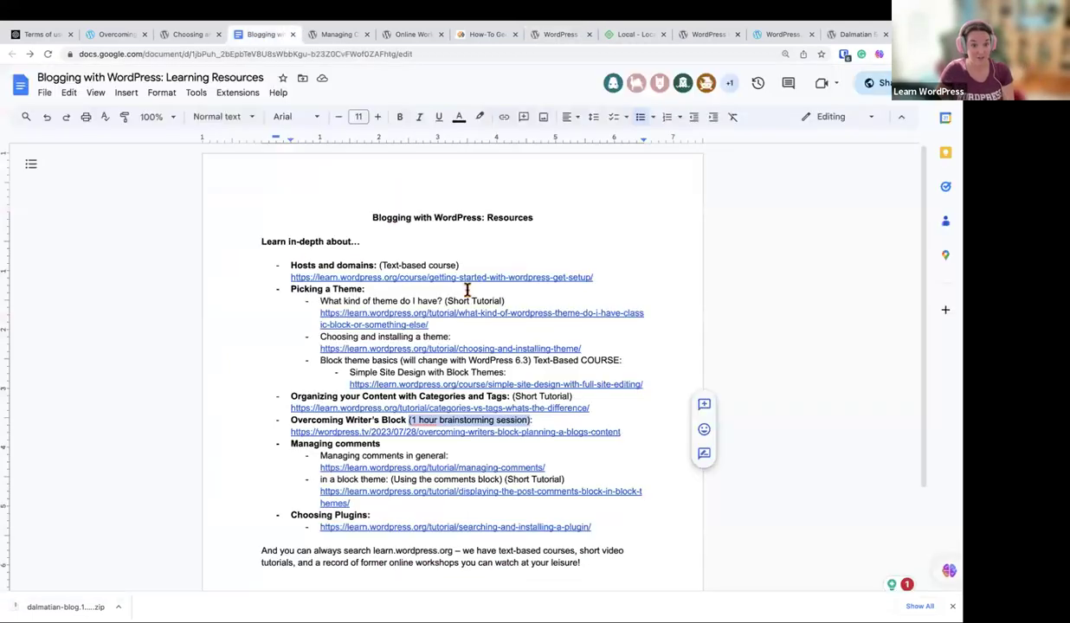
pyautogui.click(320, 300)
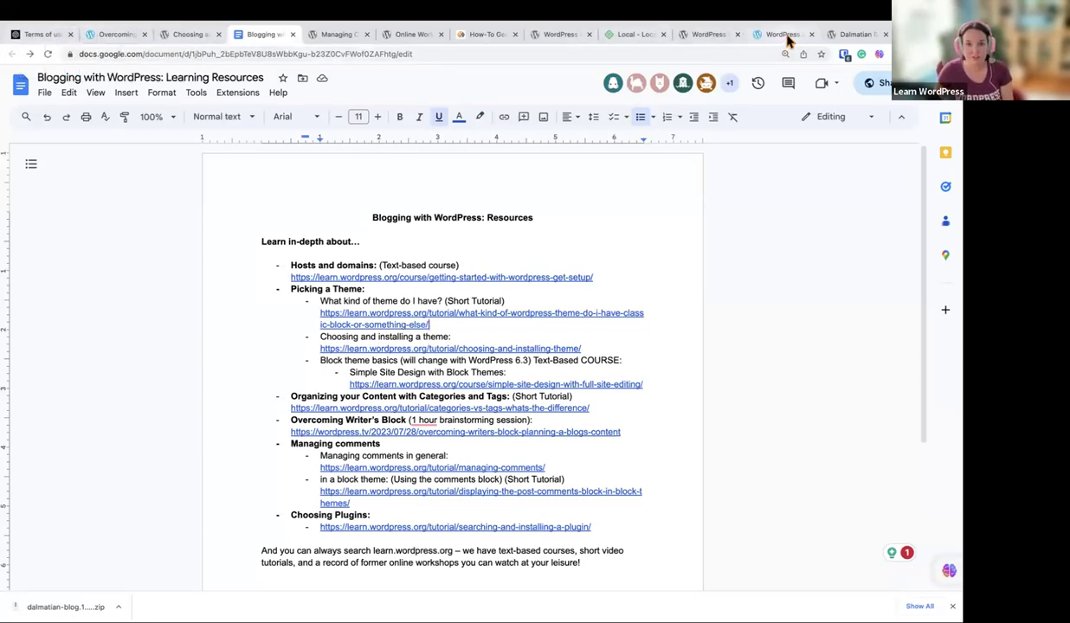
pyautogui.click(558, 35)
# Activate Twenty Twenty-Three in place of Dalmatian Blog, then return to the Dalmatian Blog tab
pyautogui.click(160, 115)
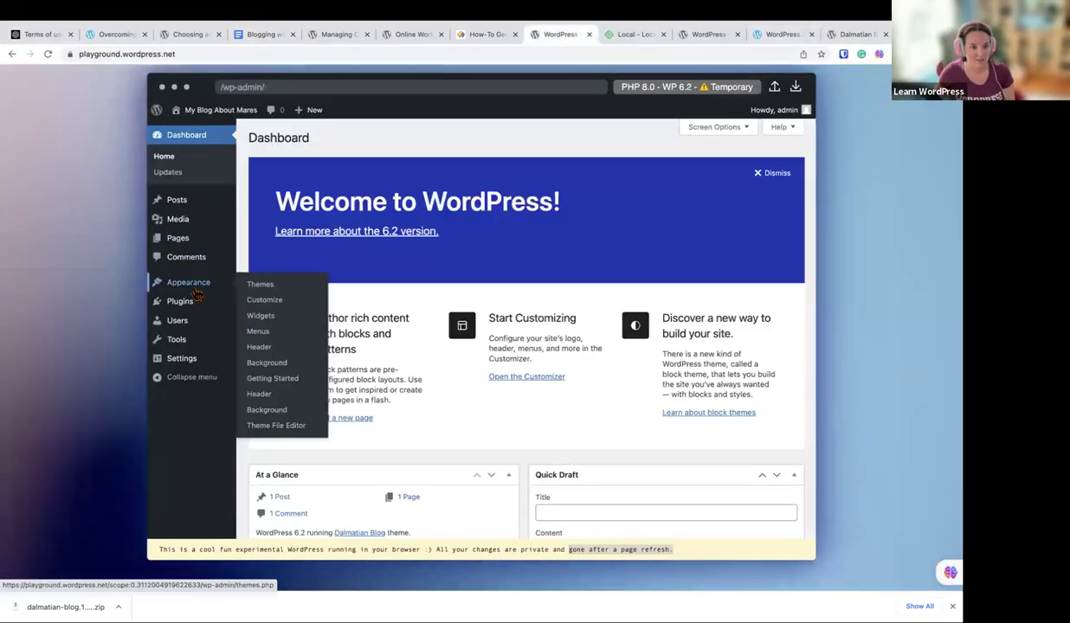
pyautogui.click(188, 293)
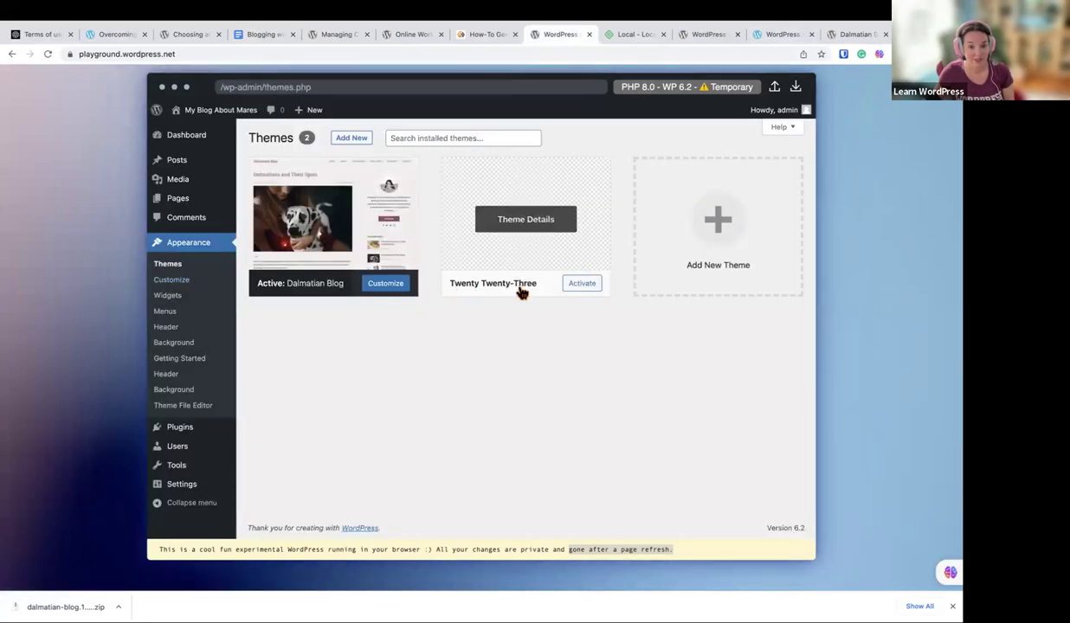
pyautogui.click(582, 284)
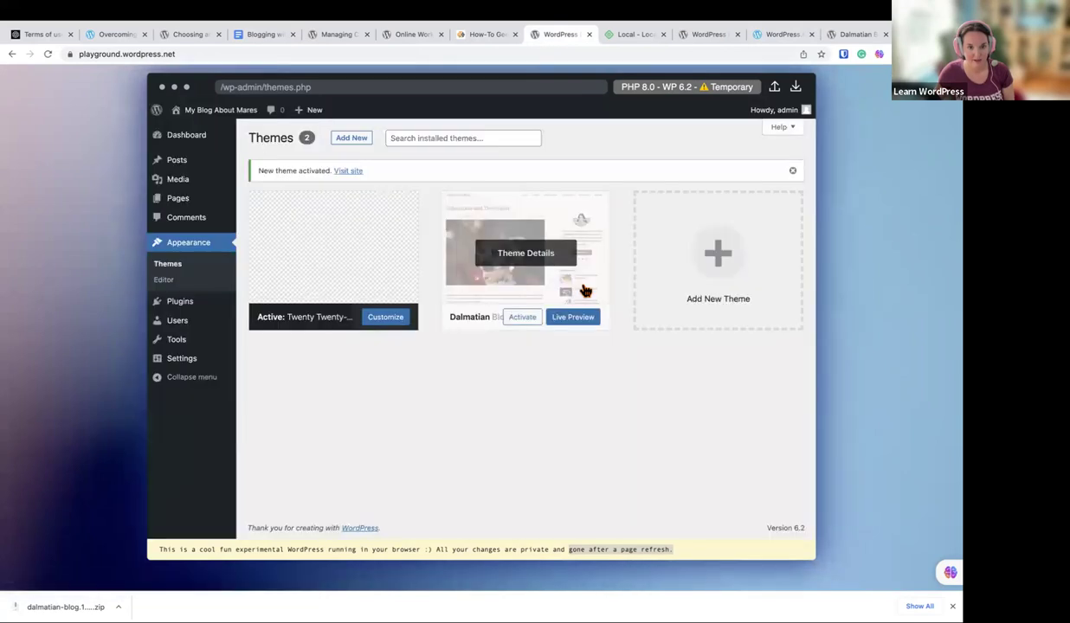
pyautogui.click(848, 38)
# Browse the Block Themes listing in WordPress.org's theme directory, then return to the Playground tab
pyautogui.click(288, 208)
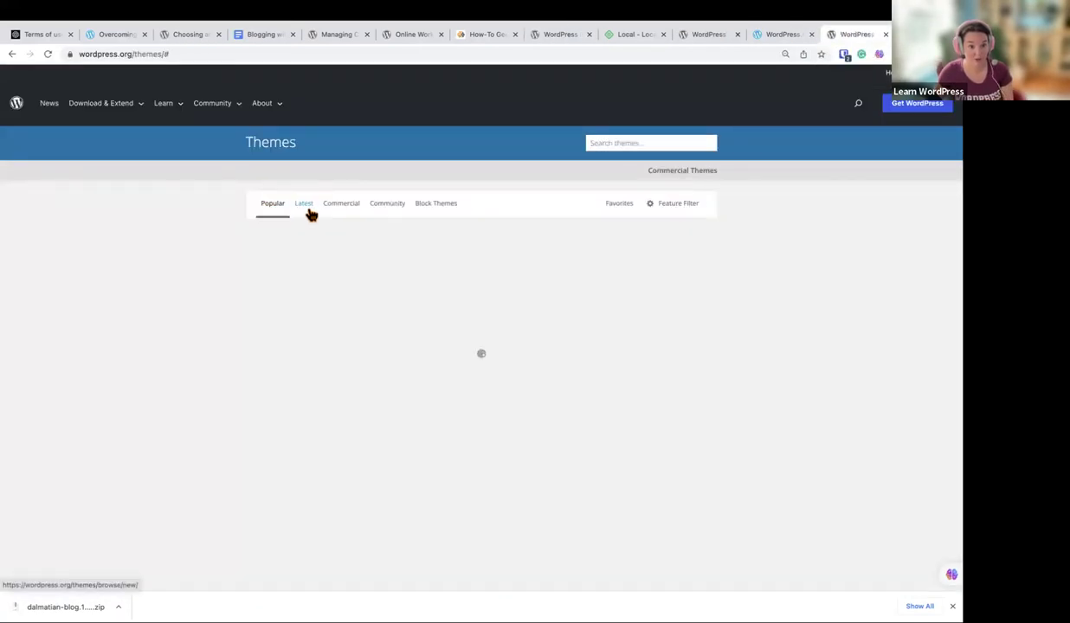
pyautogui.click(435, 205)
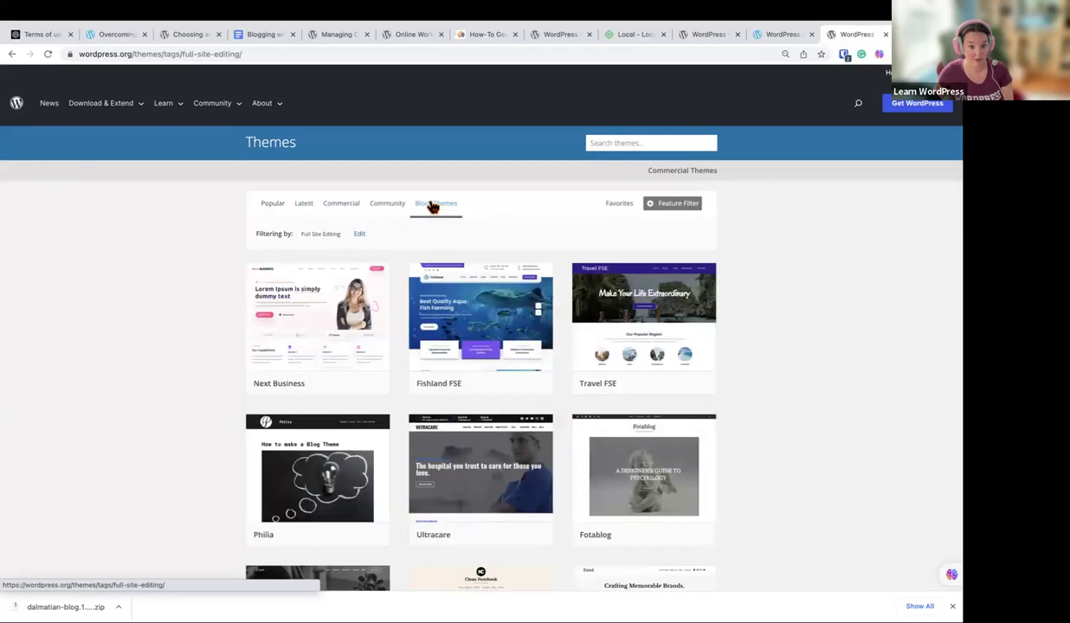
pyautogui.scroll(-5, 462, 295)
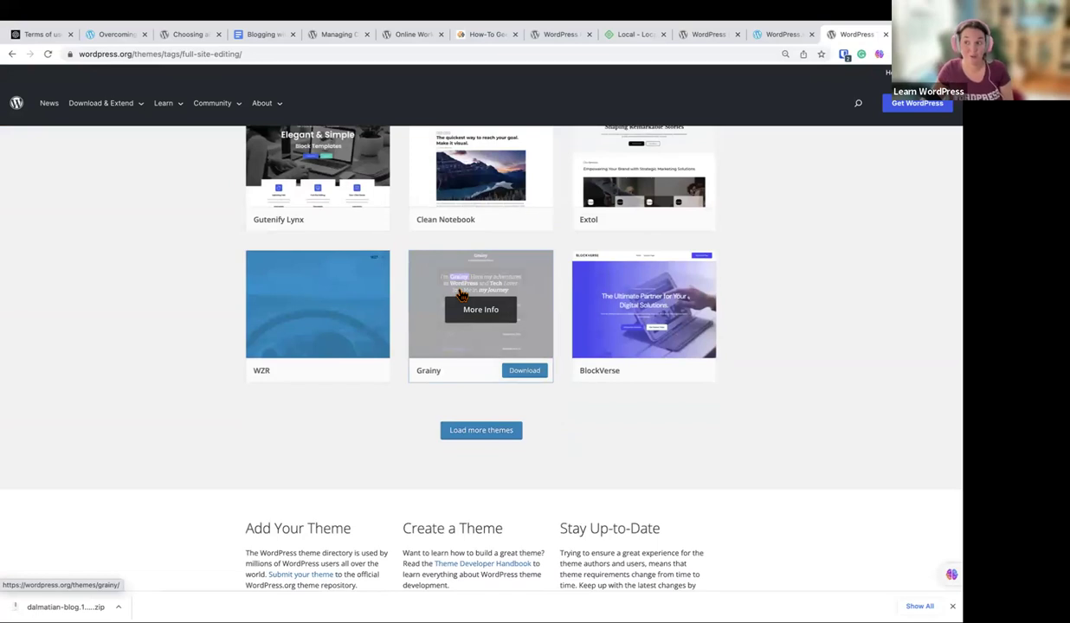
pyautogui.click(569, 39)
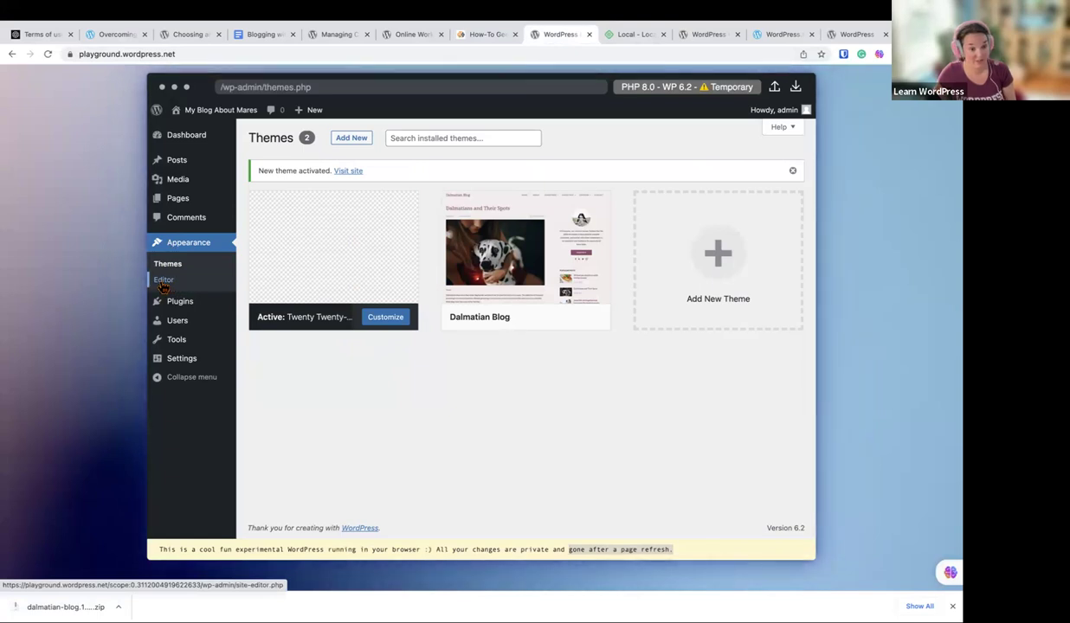
# Open Appearance > Editor and start editing the Home template
pyautogui.click(163, 281)
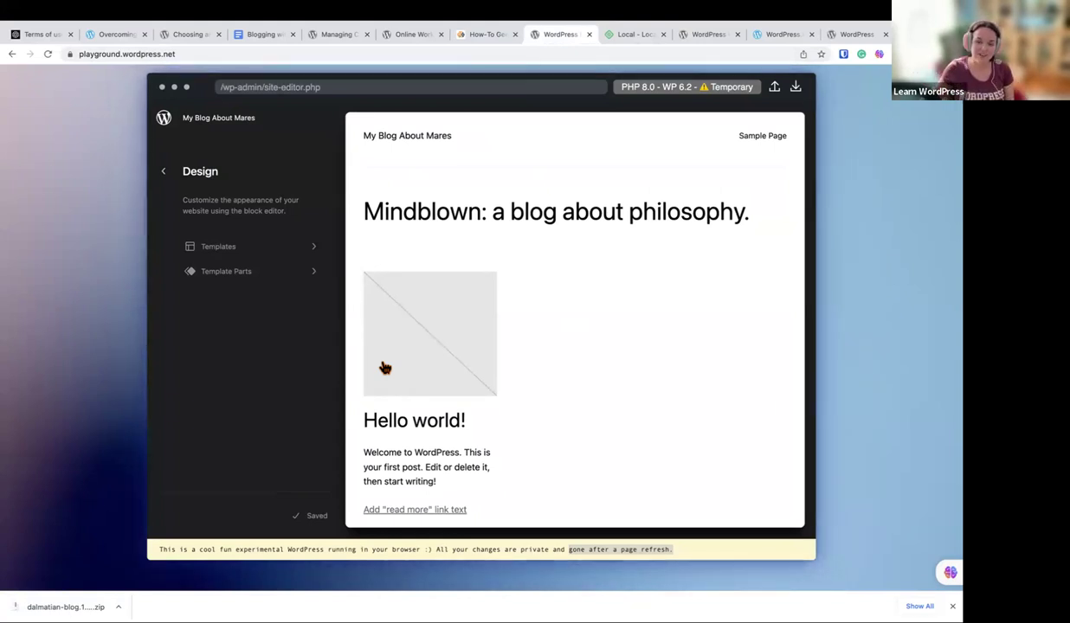
pyautogui.click(530, 178)
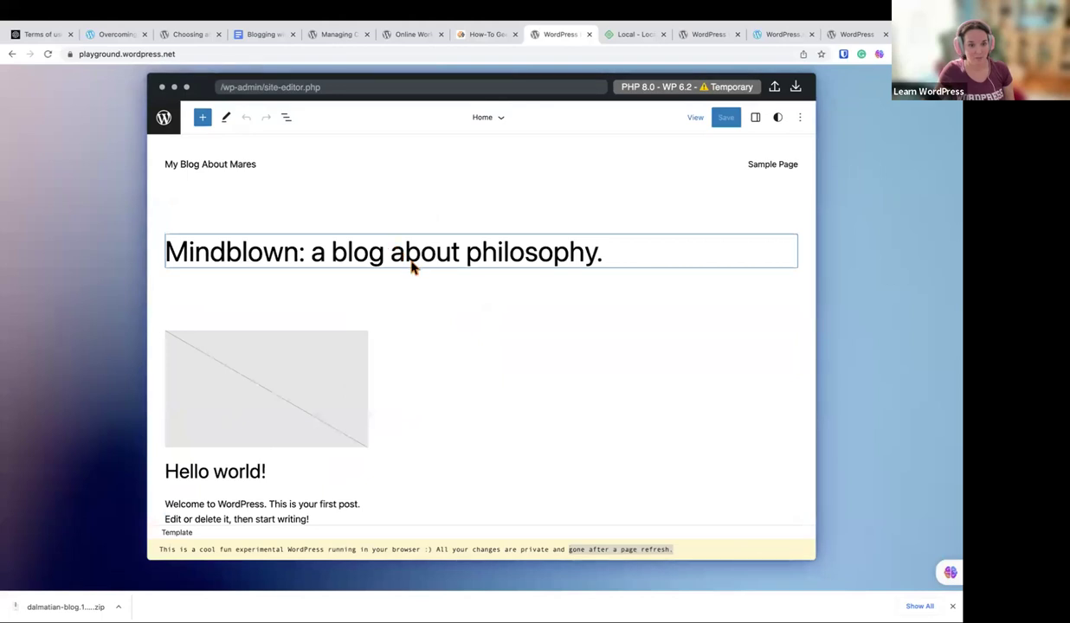
# Open List View and expand Group, Header, Query Loop and Post Template
pyautogui.click(287, 122)
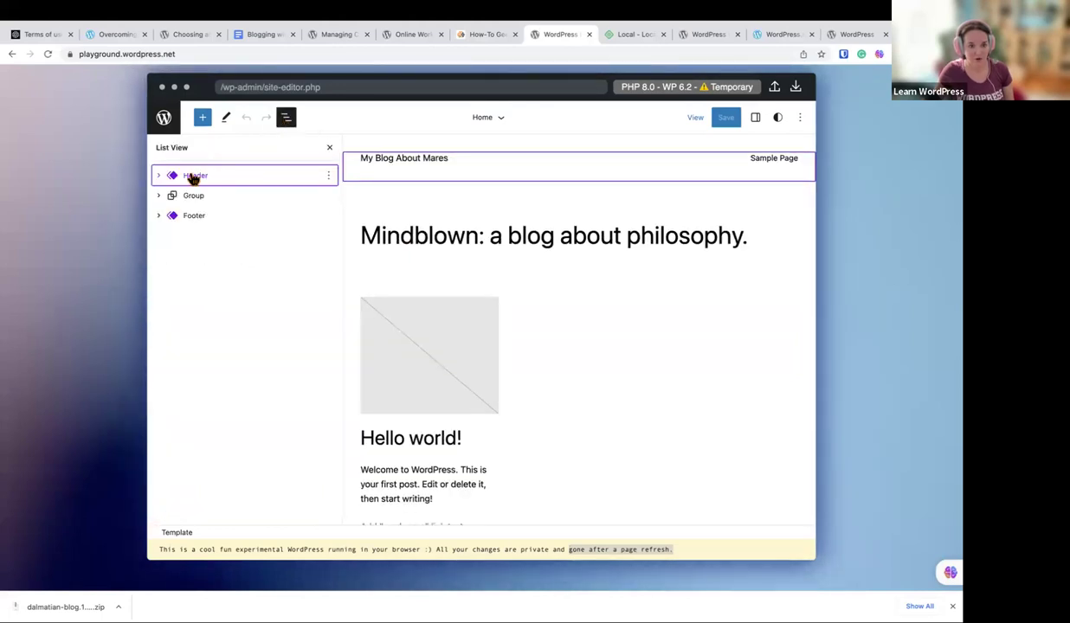
pyautogui.click(159, 194)
pyautogui.click(159, 176)
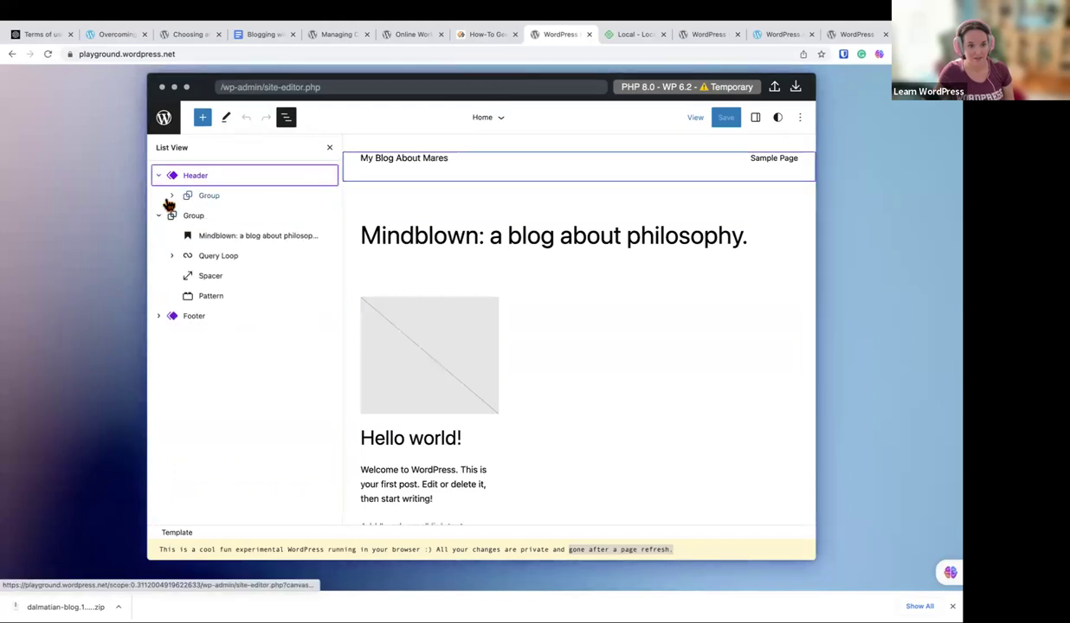
pyautogui.click(171, 257)
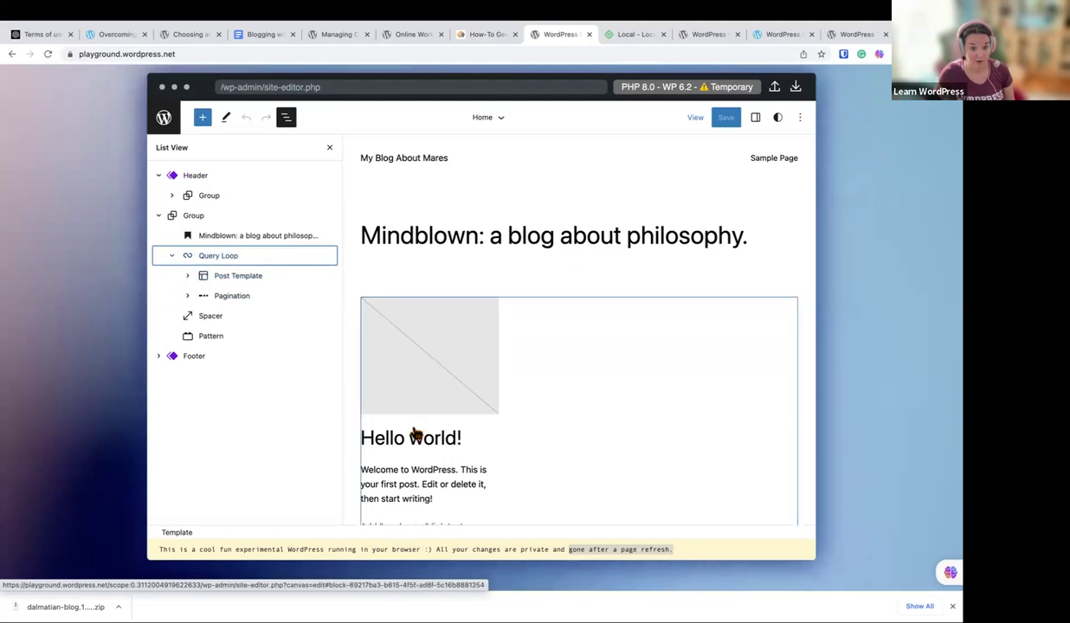
pyautogui.click(187, 276)
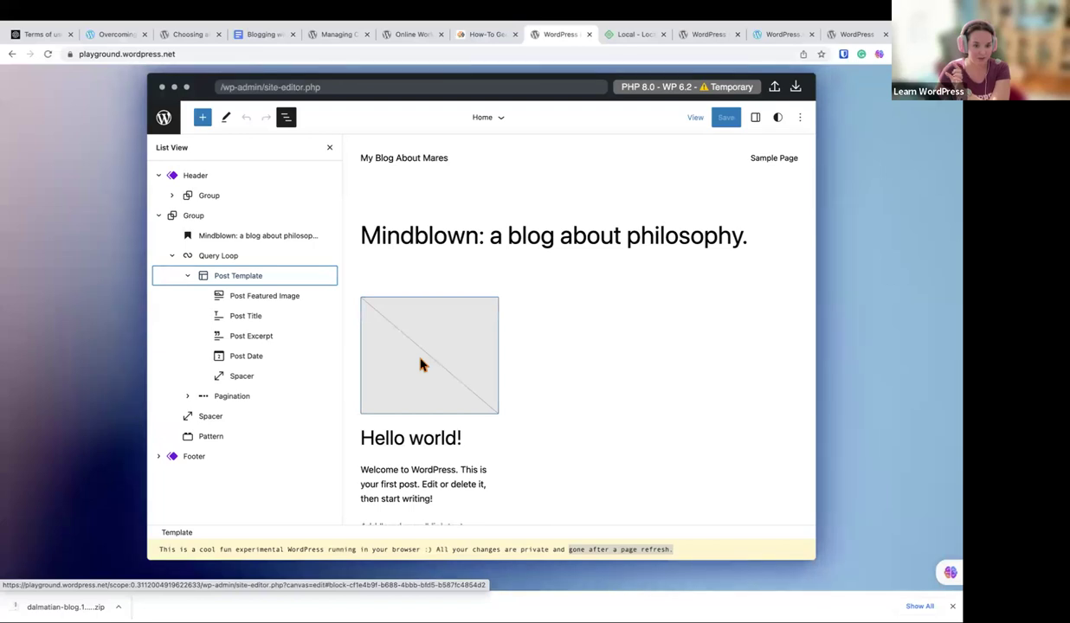
# Move Post Title above Featured Image, then place the featured image below Post Excerpt
pyautogui.moveTo(264, 320); pyautogui.dragTo(264, 288)
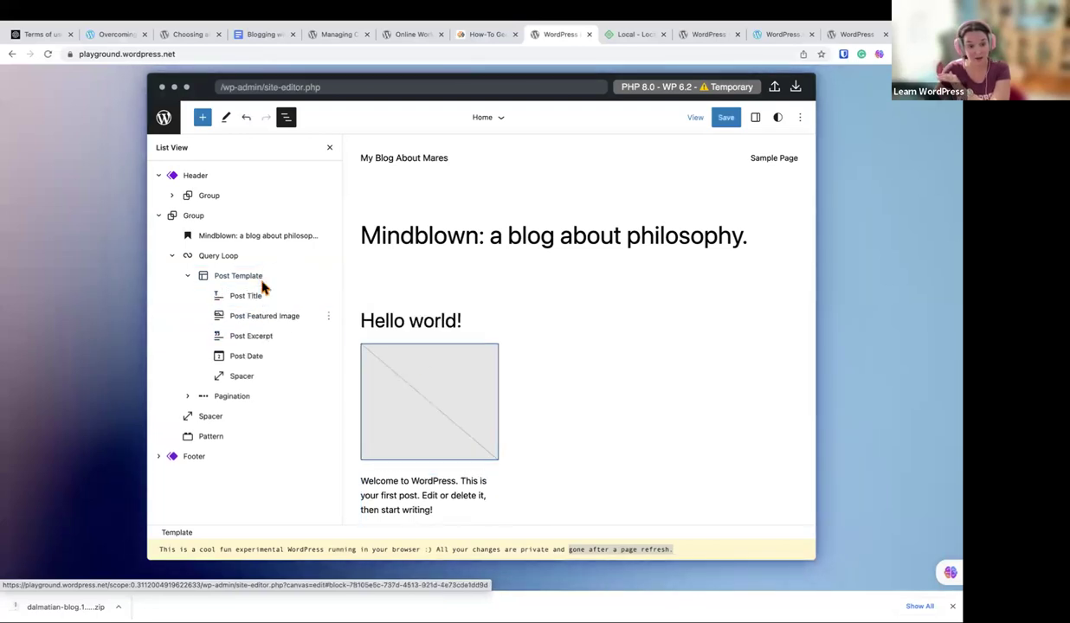
pyautogui.click(426, 417)
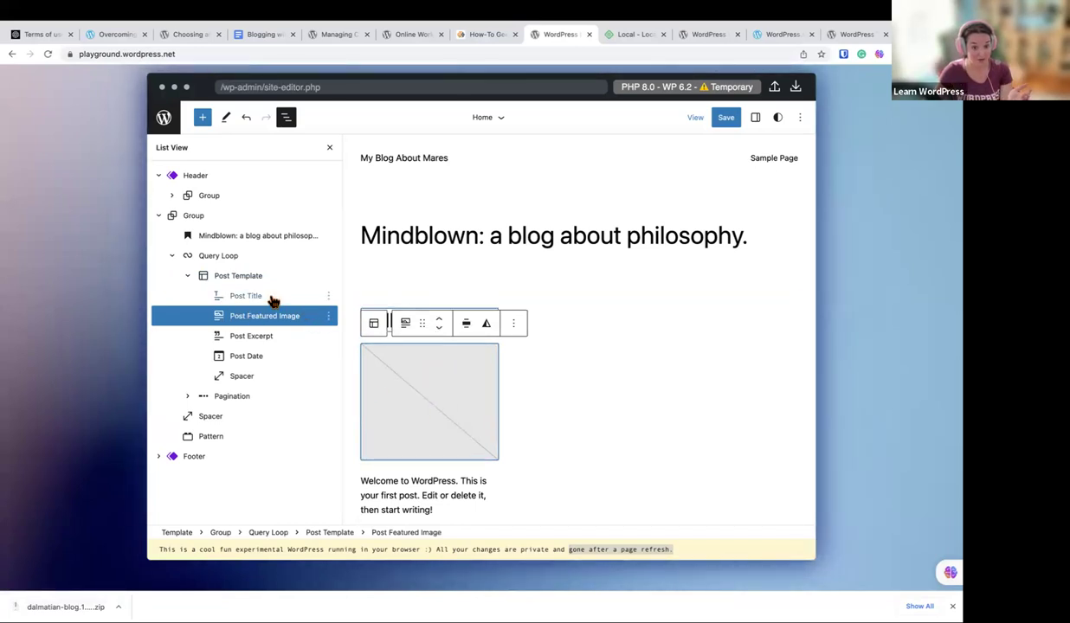
pyautogui.click(440, 327)
pyautogui.click(439, 320)
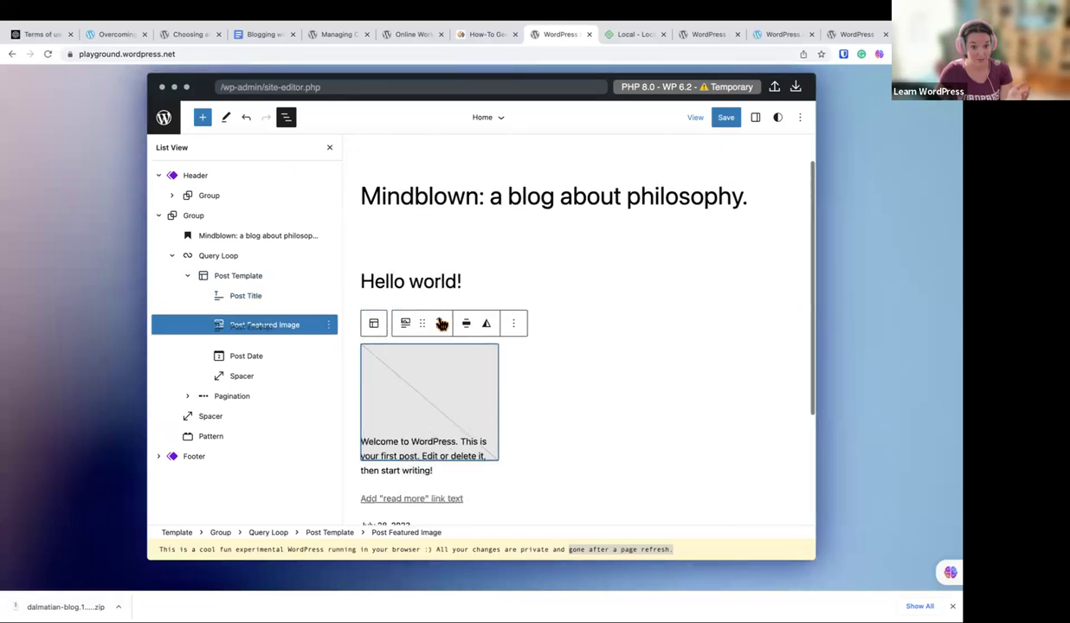
pyautogui.click(441, 331)
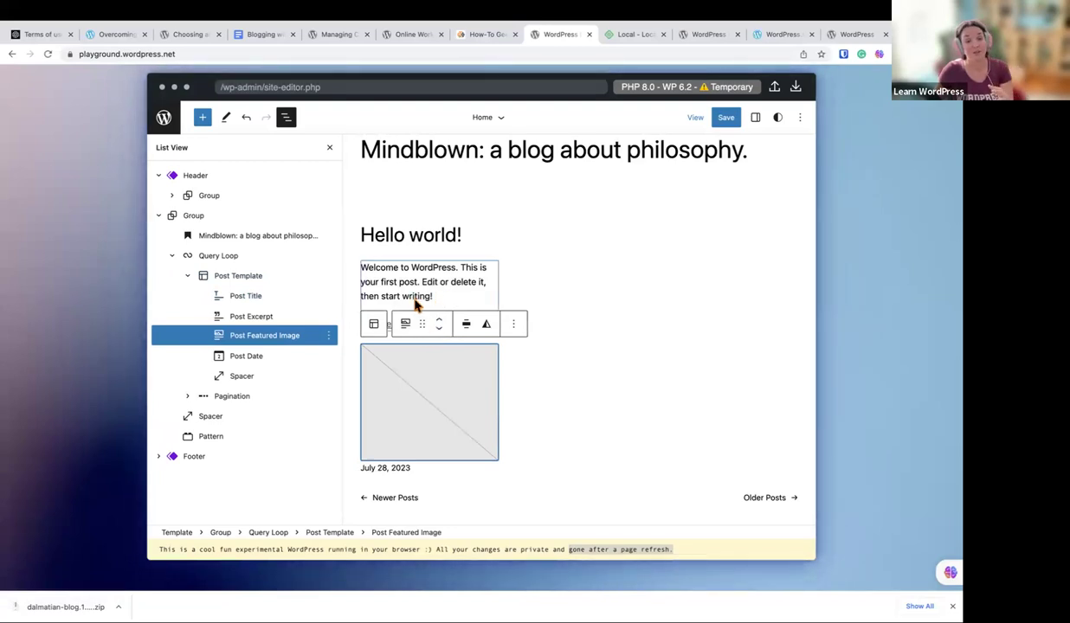
pyautogui.click(642, 190)
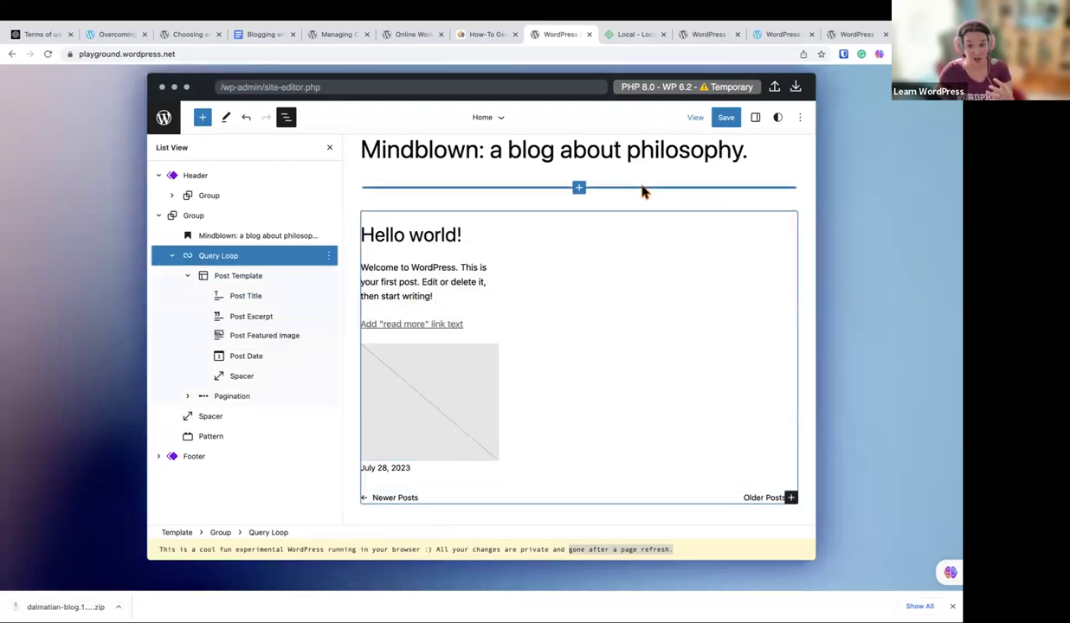
# Preview the Pitch, Sherbet, Pilgrimage and Marigold style variations, then apply Electric
pyautogui.click(778, 122)
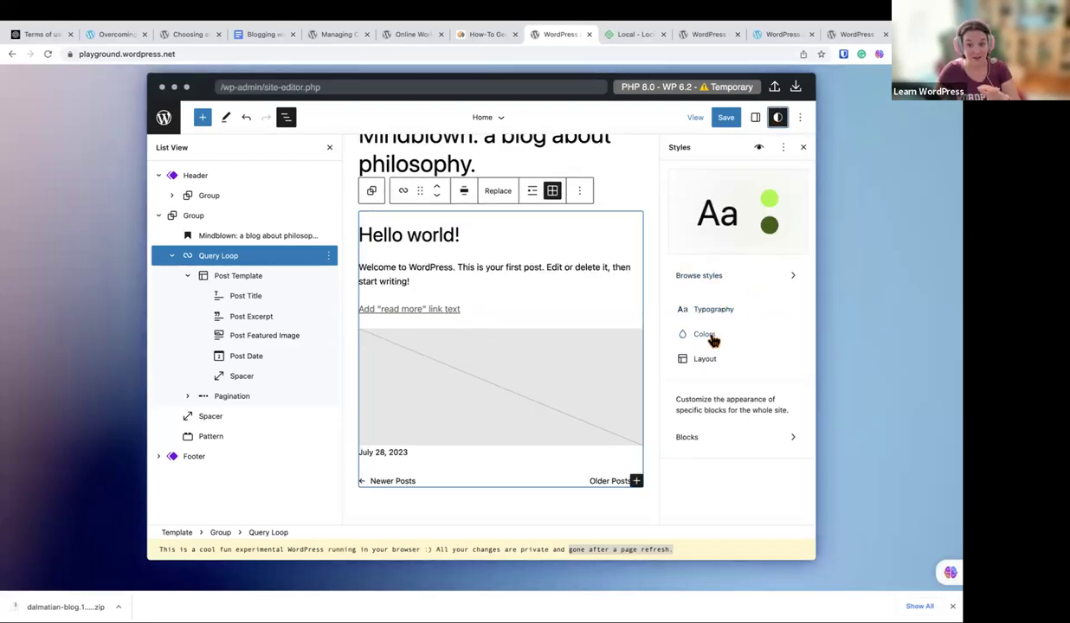
pyautogui.click(707, 335)
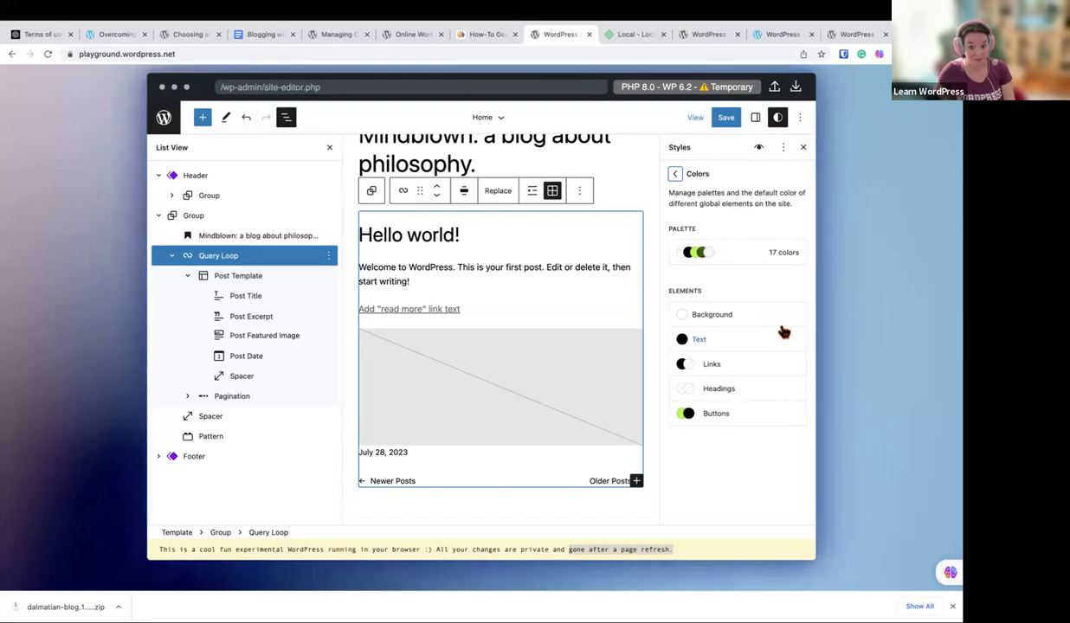
pyautogui.click(675, 174)
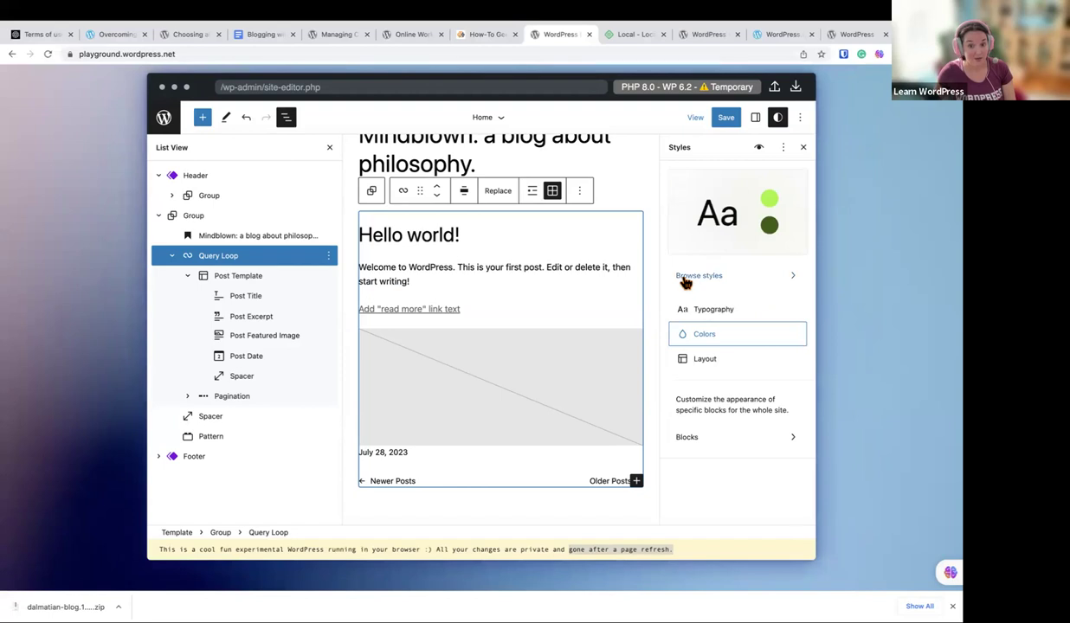
pyautogui.click(738, 280)
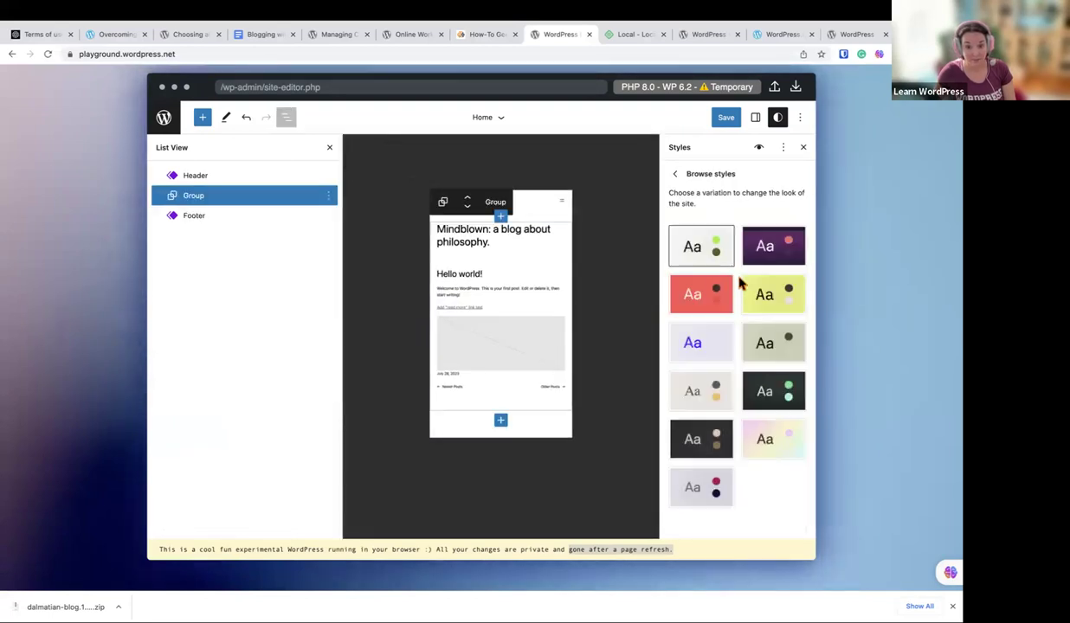
pyautogui.click(720, 452)
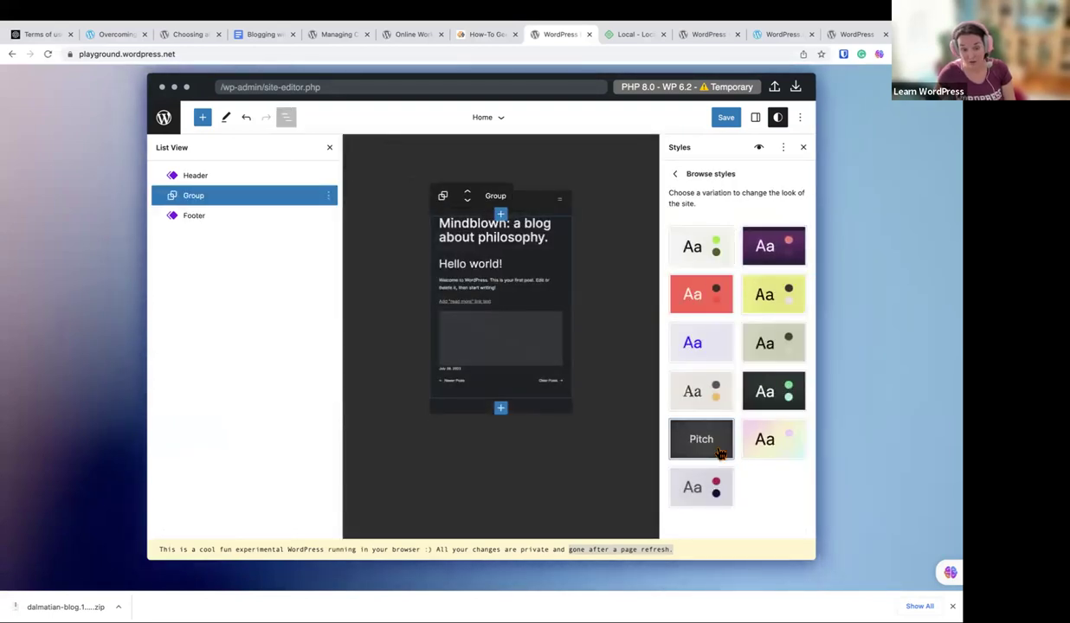
pyautogui.click(770, 449)
pyautogui.click(766, 394)
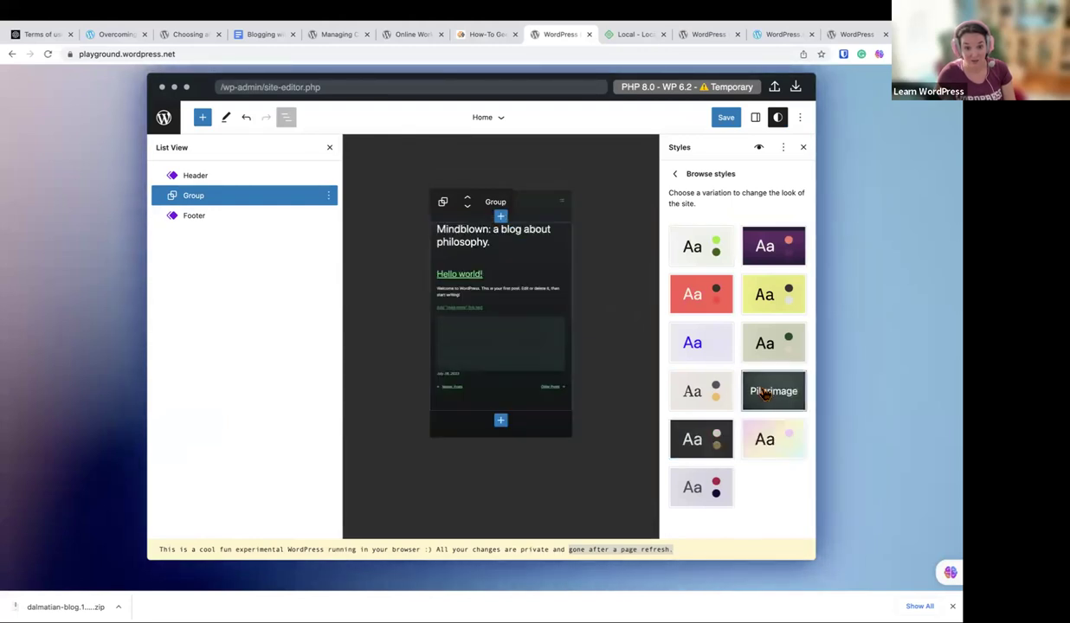
pyautogui.click(701, 389)
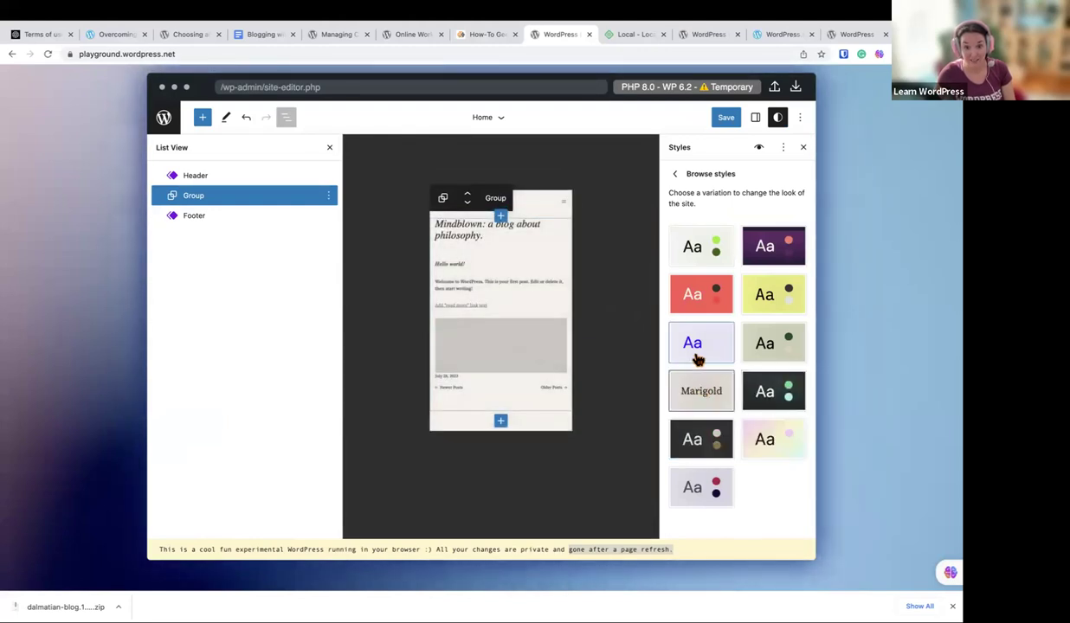
pyautogui.click(697, 355)
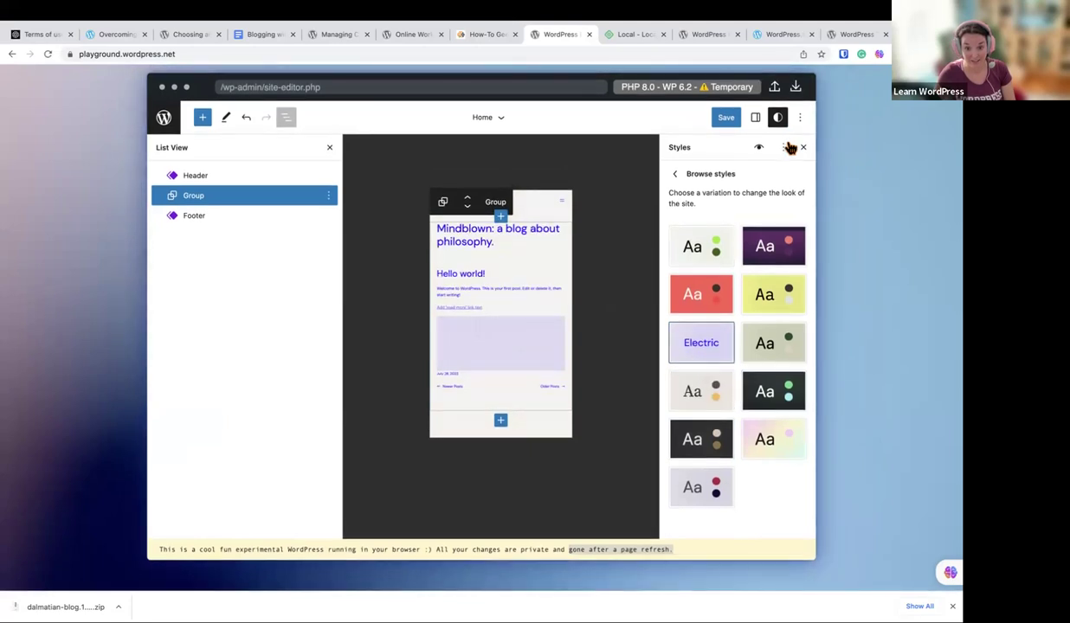
pyautogui.click(675, 174)
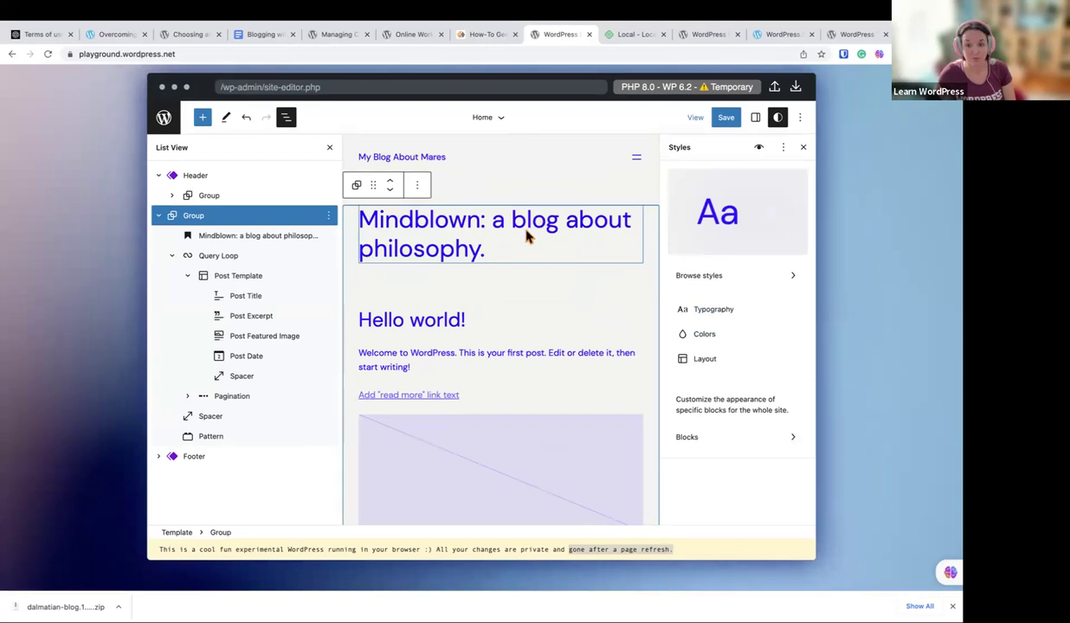
# Set the site's default text colour to Vivid red under Styles > Colors > Text
pyautogui.click(704, 335)
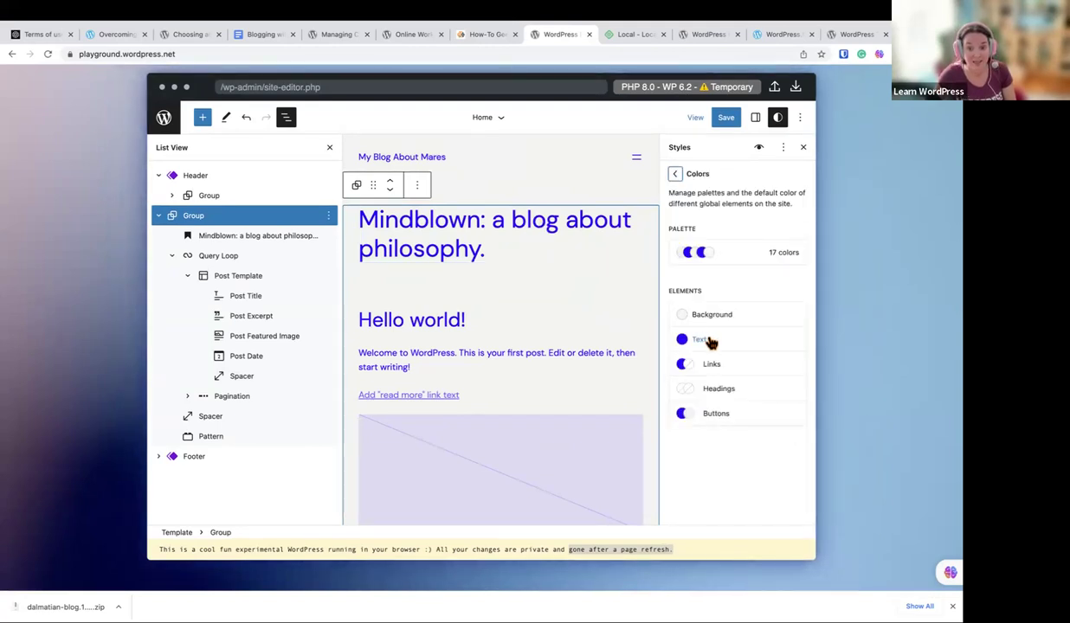
pyautogui.click(701, 339)
pyautogui.rightClick(766, 339)
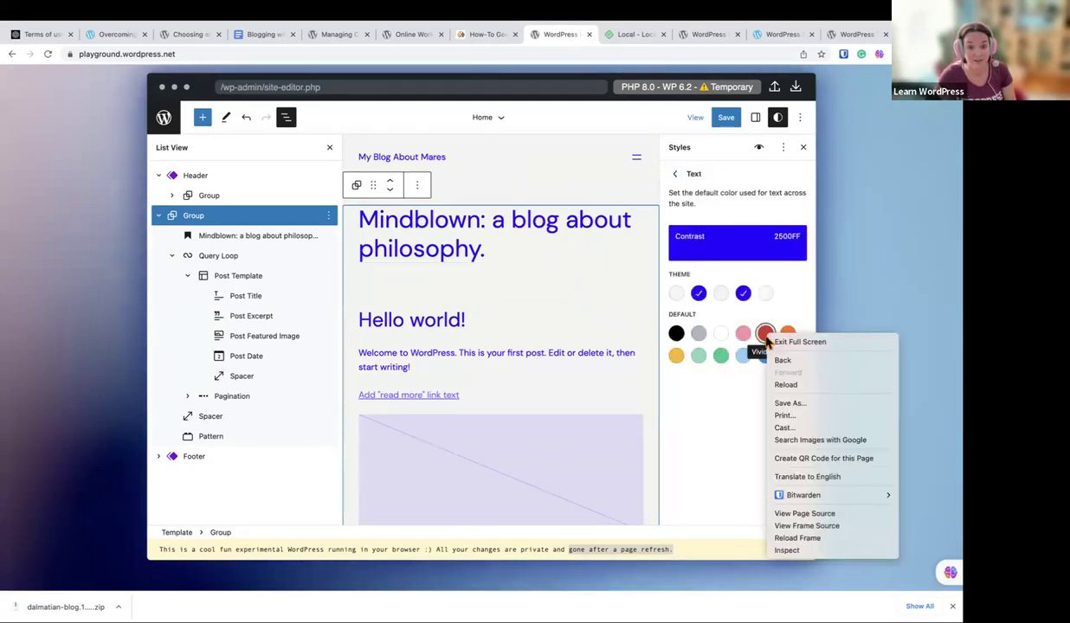
pyautogui.press('Escape')
pyautogui.click(765, 336)
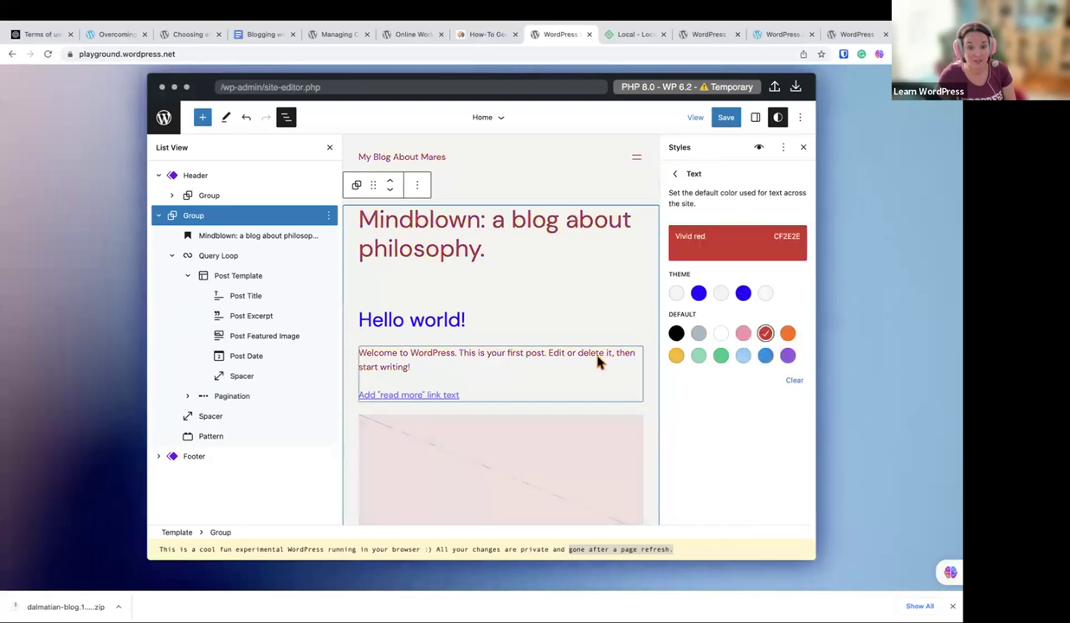
pyautogui.scroll(-3, 576, 358)
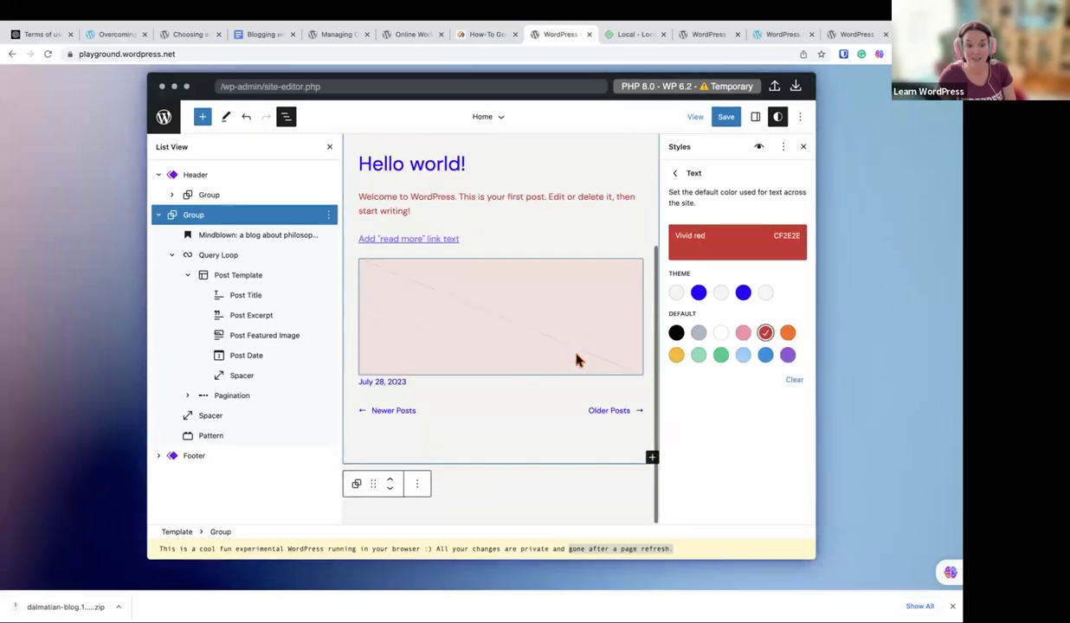
pyautogui.scroll(3, 578, 360)
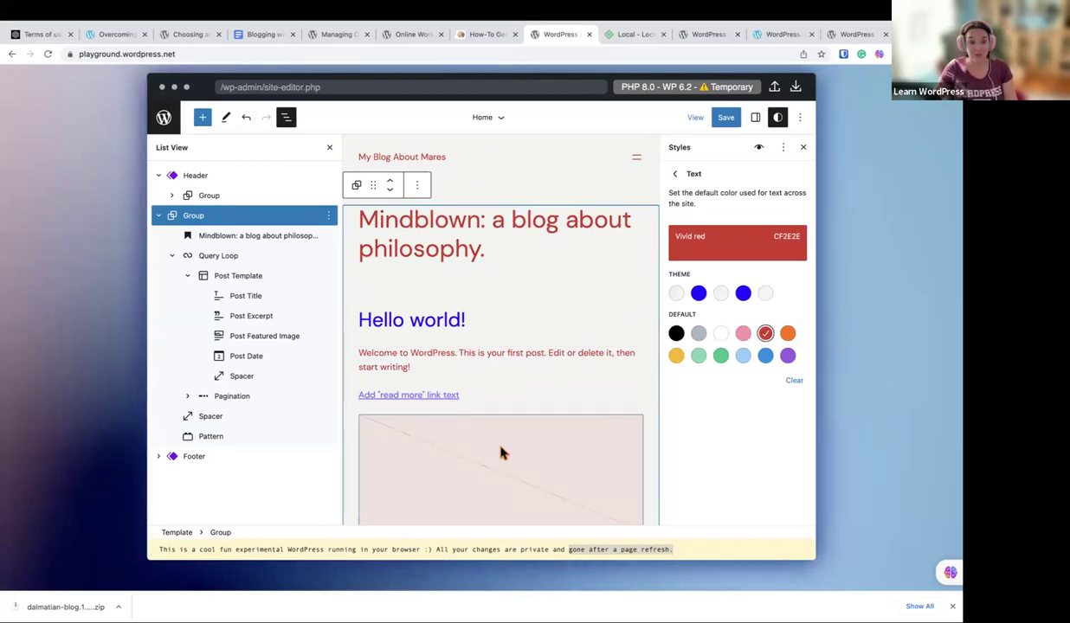
pyautogui.click(675, 176)
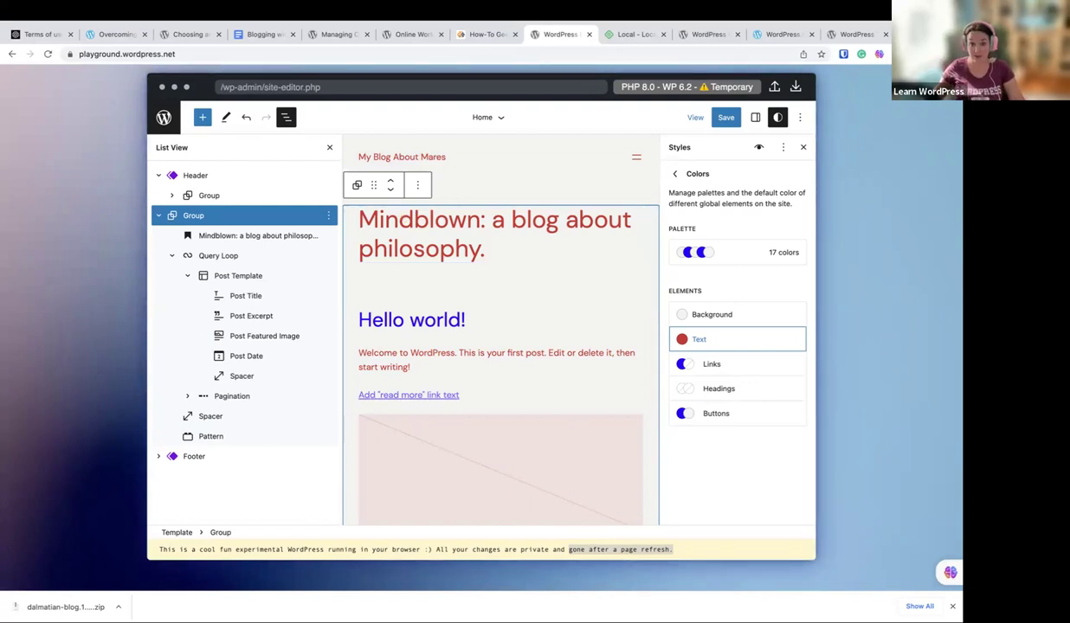
pyautogui.click(873, 39)
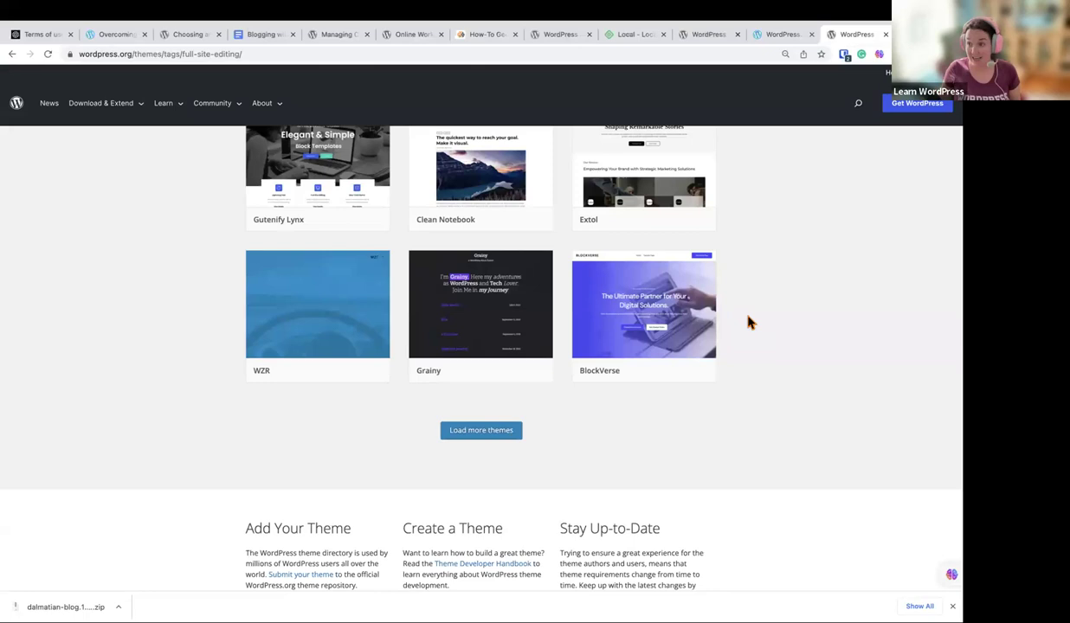
# Search Google for 'wordpress themes', scroll the results, then go back to the Playground site editor
pyautogui.click(705, 58)
pyautogui.write('google.com')
pyautogui.press('Return')
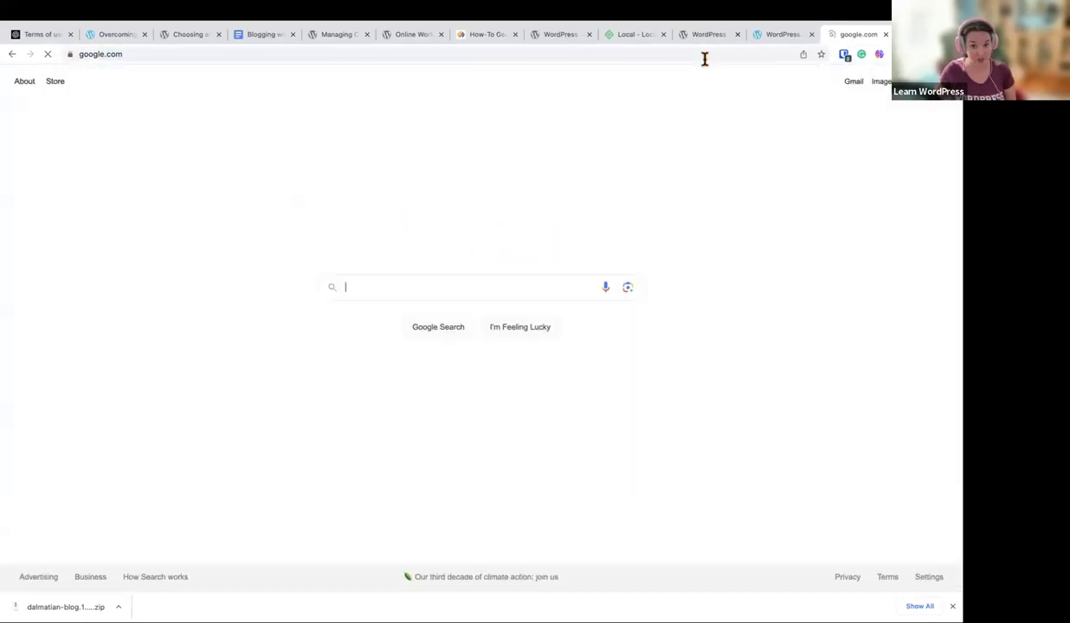
pyautogui.write('wordpress themes')
pyautogui.press('Return')
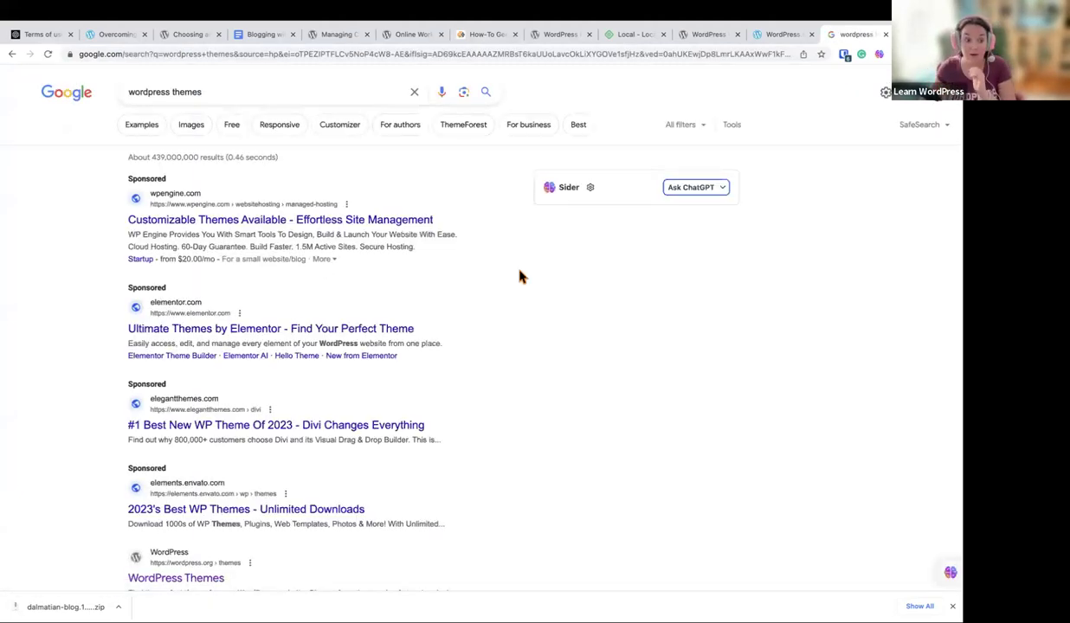
pyautogui.scroll(-5, 519, 276)
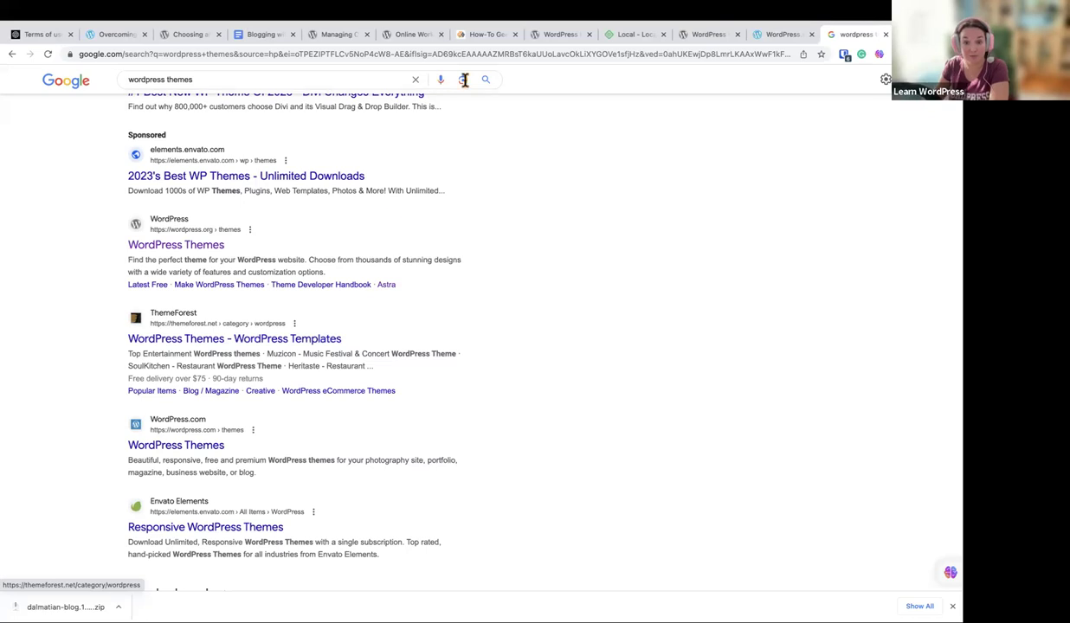
pyautogui.click(684, 34)
pyautogui.click(561, 37)
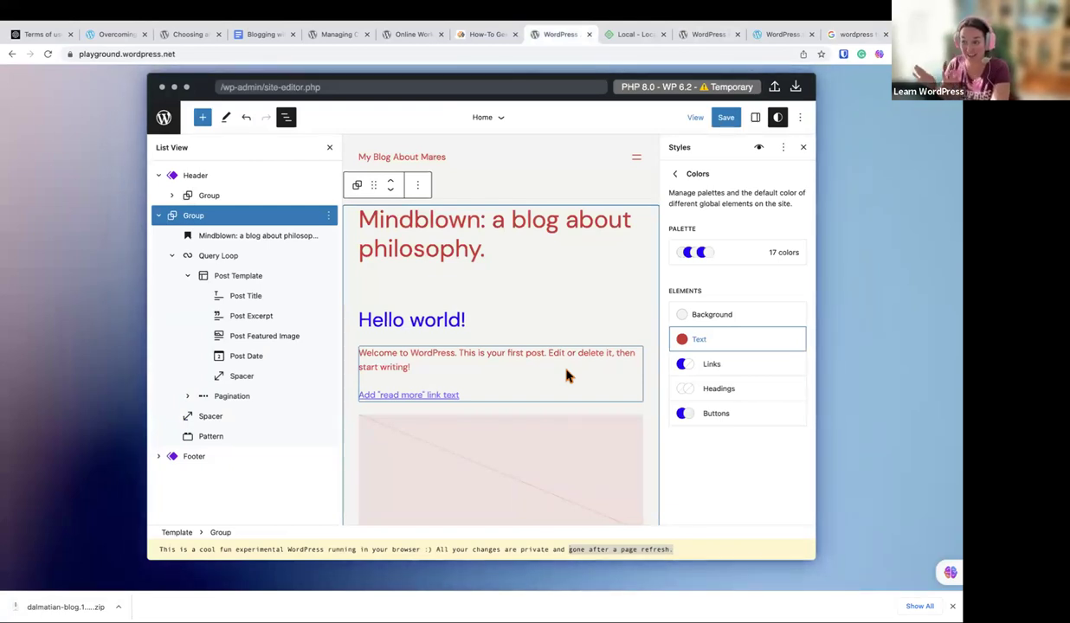
# Load wordpress.org and open its free Themes directory via Download & Extend > Themes
pyautogui.click(707, 35)
pyautogui.click(853, 34)
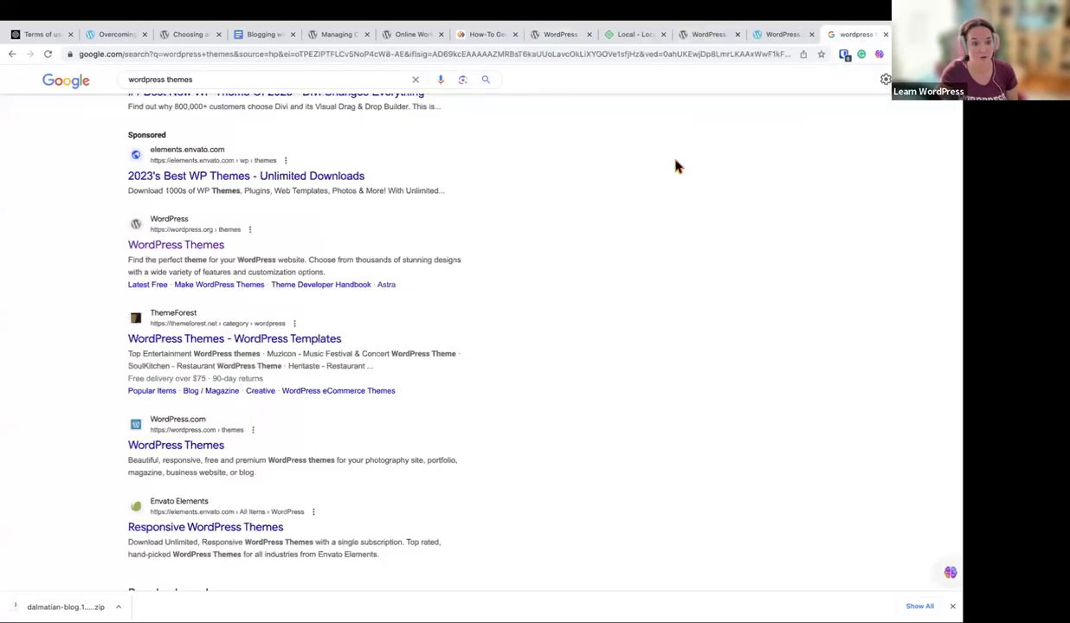
pyautogui.scroll(1, 678, 166)
pyautogui.click(762, 35)
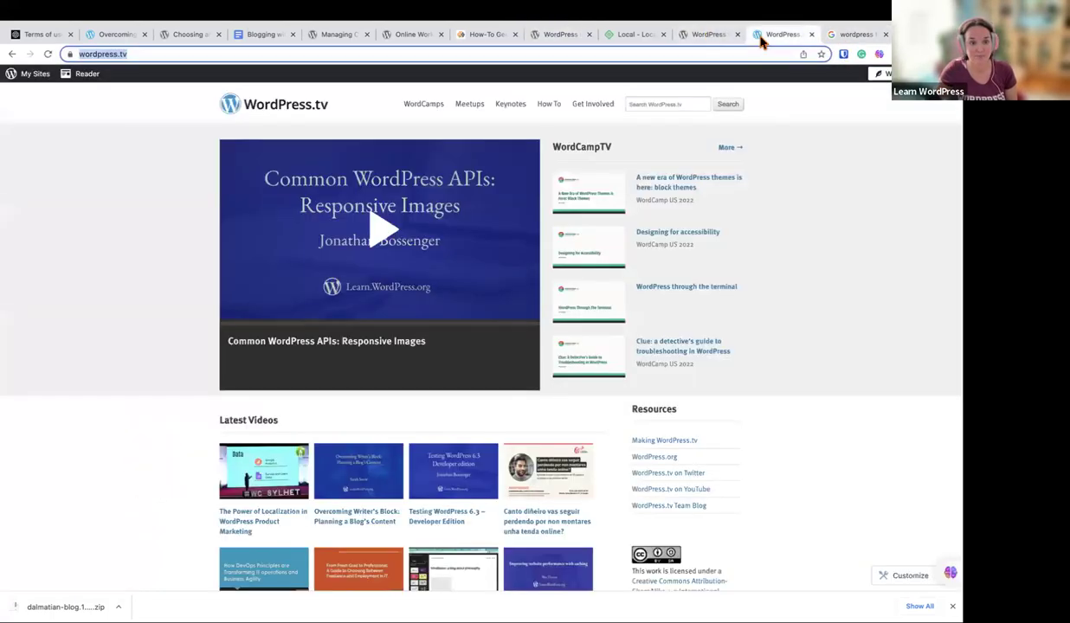
pyautogui.write('wordpress.org')
pyautogui.press('Return')
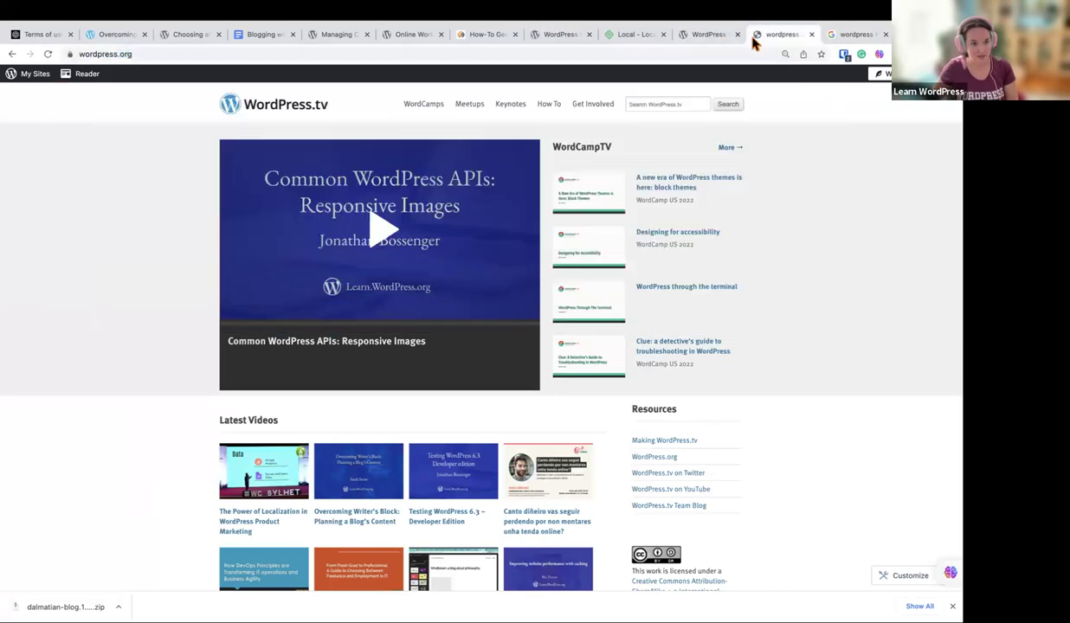
pyautogui.moveTo(101, 86)
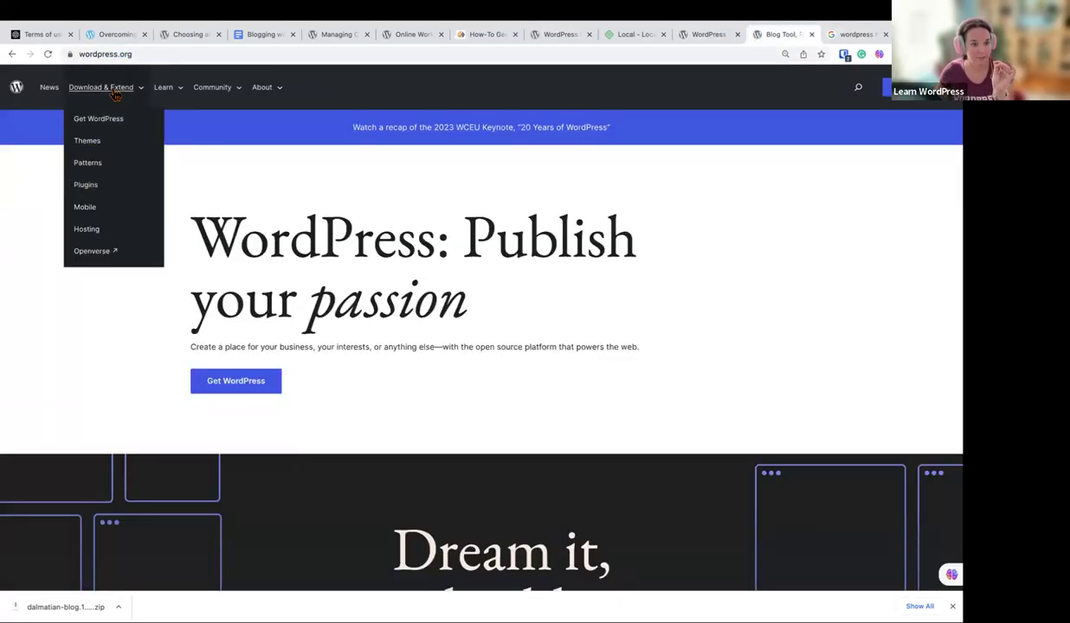
pyautogui.click(95, 147)
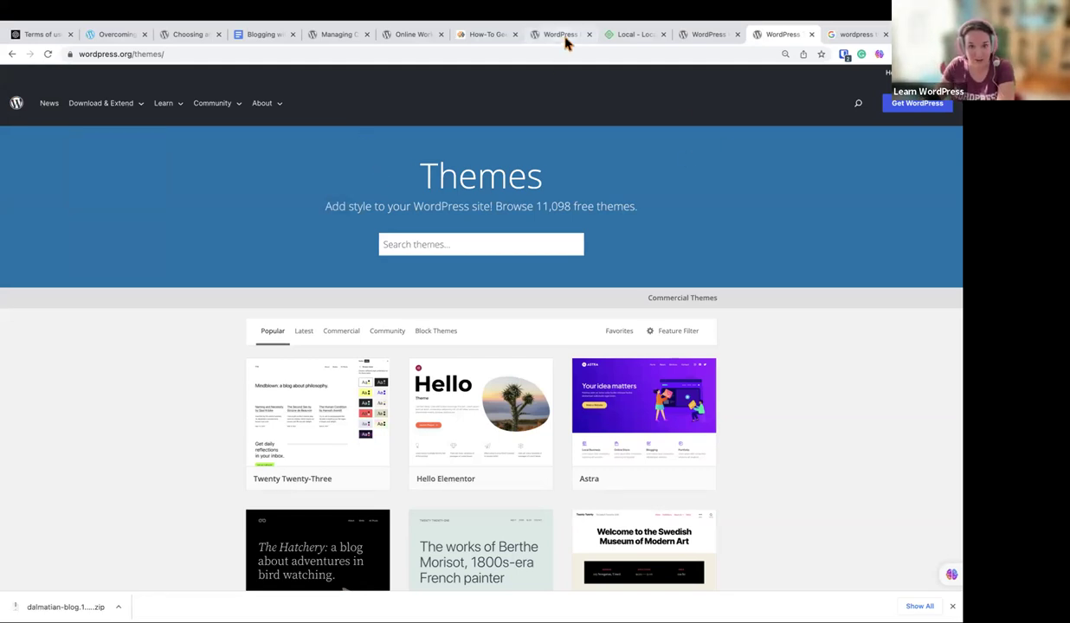
# Look at the Local and hosting pages, then return to the Playground site editor
pyautogui.click(618, 40)
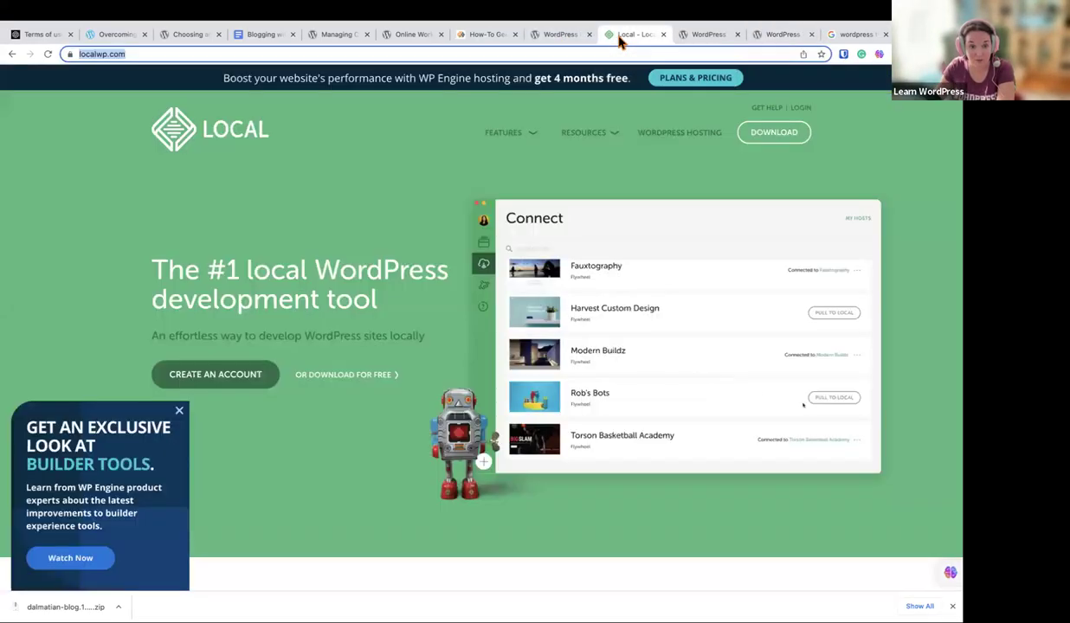
pyautogui.click(705, 37)
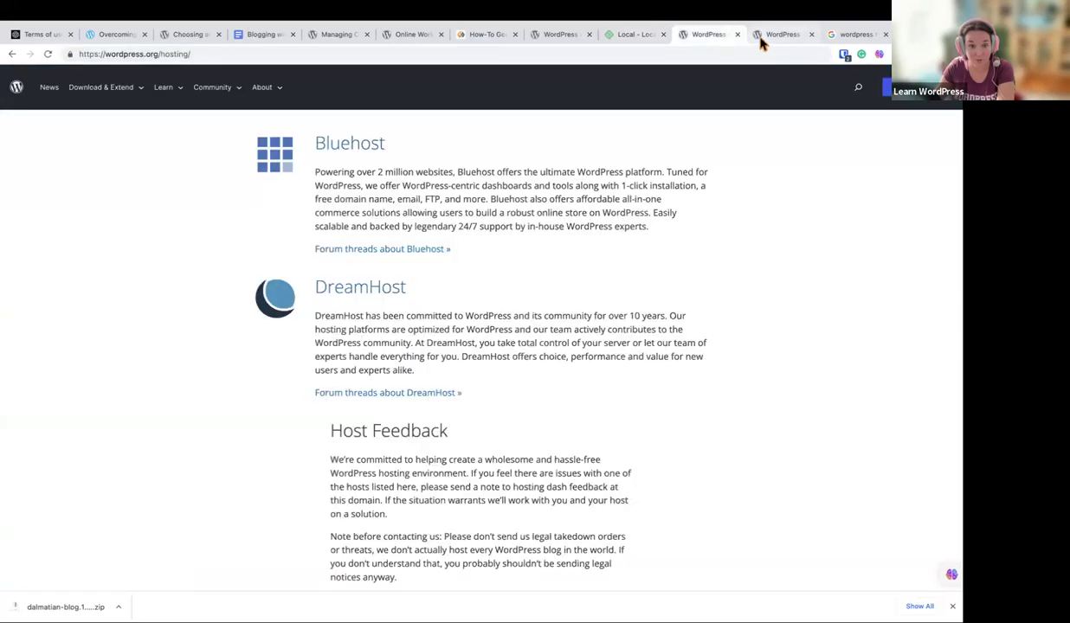
pyautogui.click(559, 35)
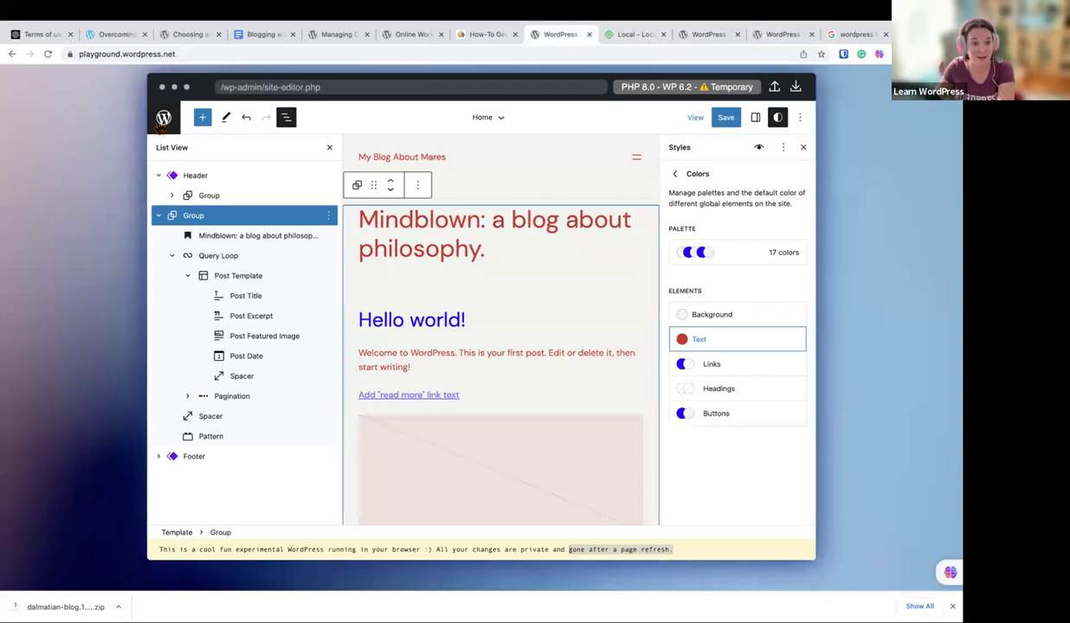
# Leave the Site Editor and return to the WordPress dashboard
pyautogui.click(162, 123)
pyautogui.click(163, 119)
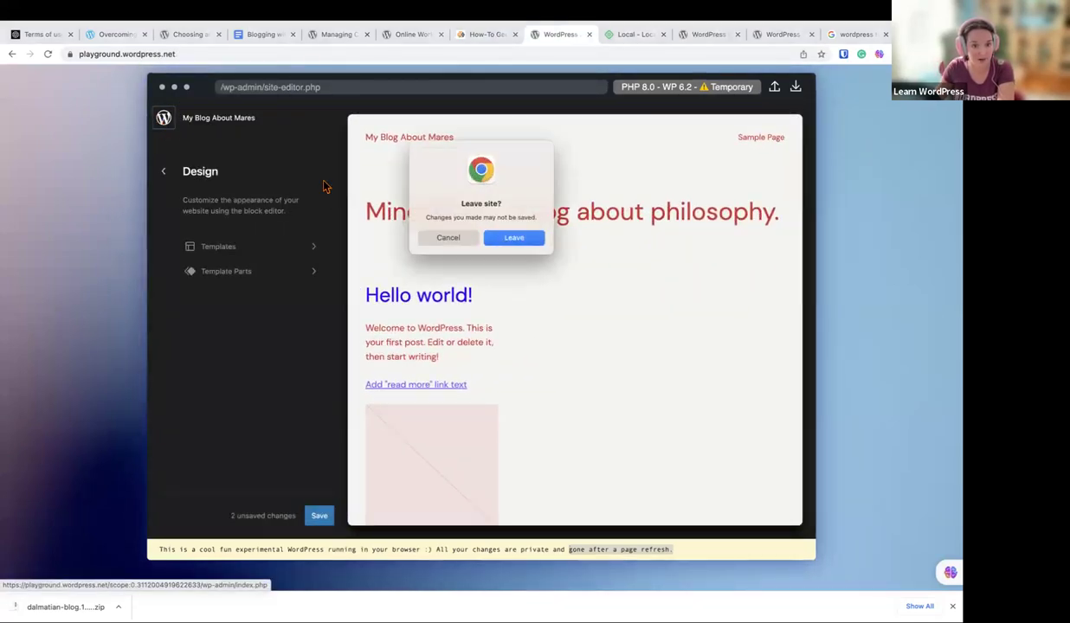
pyautogui.click(528, 241)
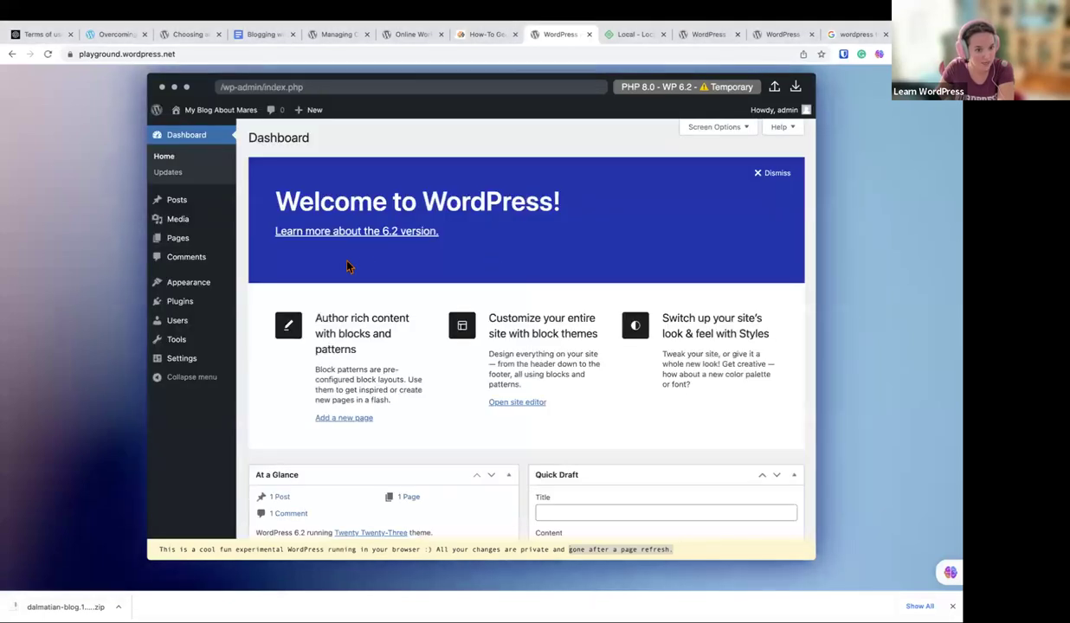
# Activate the Dalmatian Blog theme from Appearance > Themes
pyautogui.moveTo(230, 247)
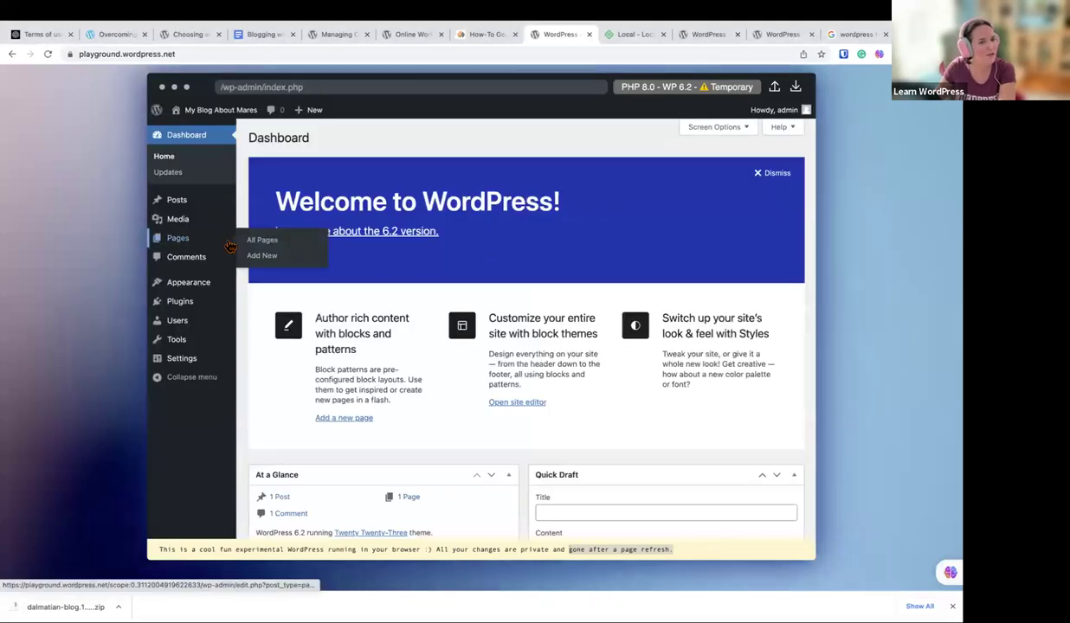
pyautogui.click(206, 291)
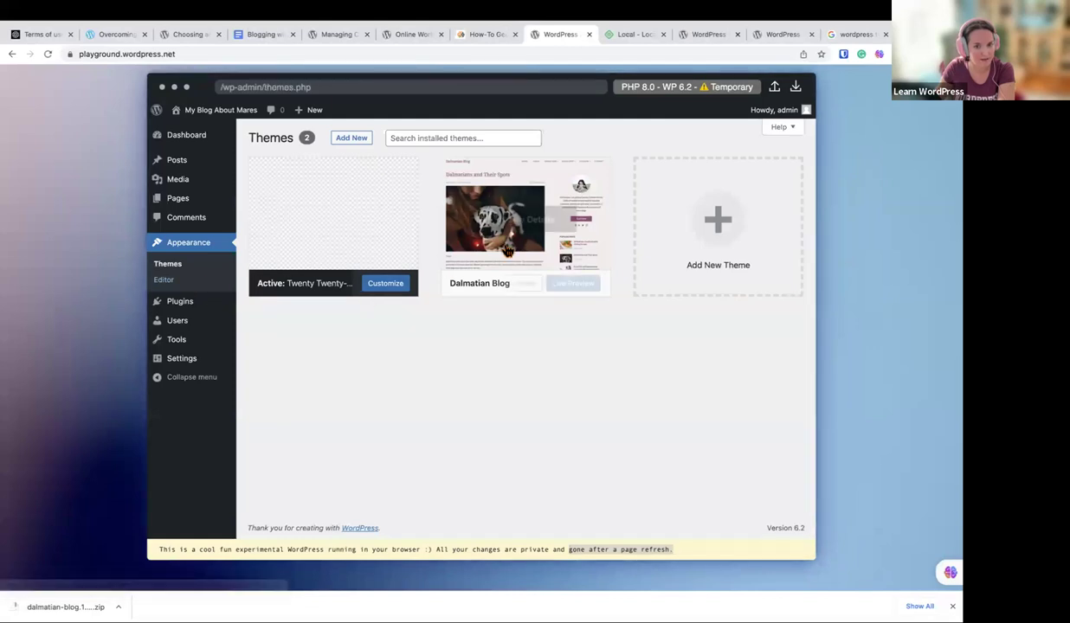
pyautogui.click(523, 284)
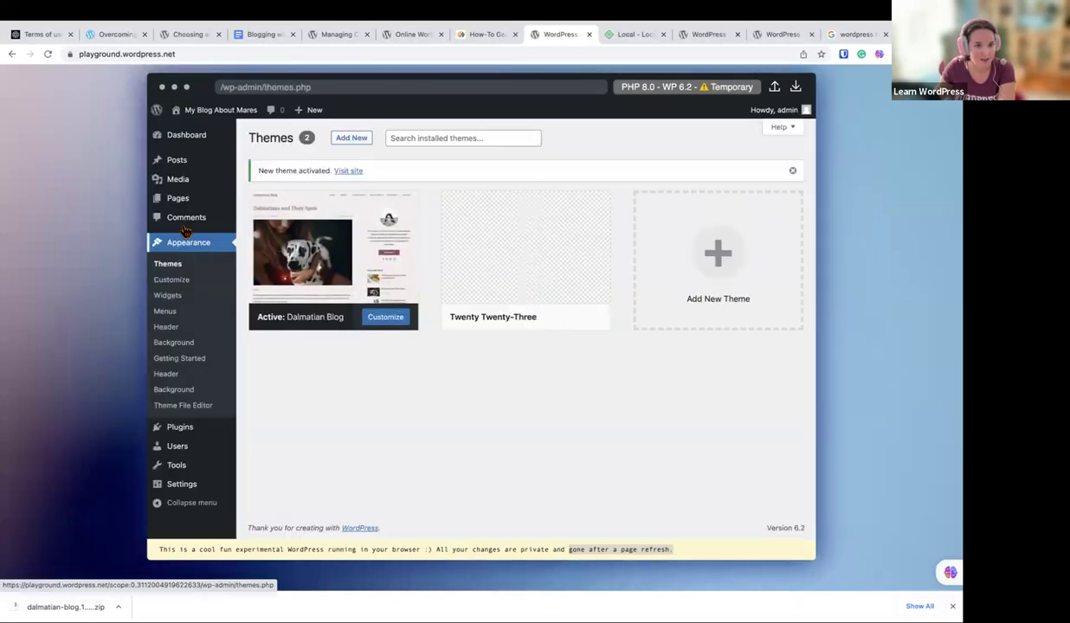
pyautogui.moveTo(180, 164)
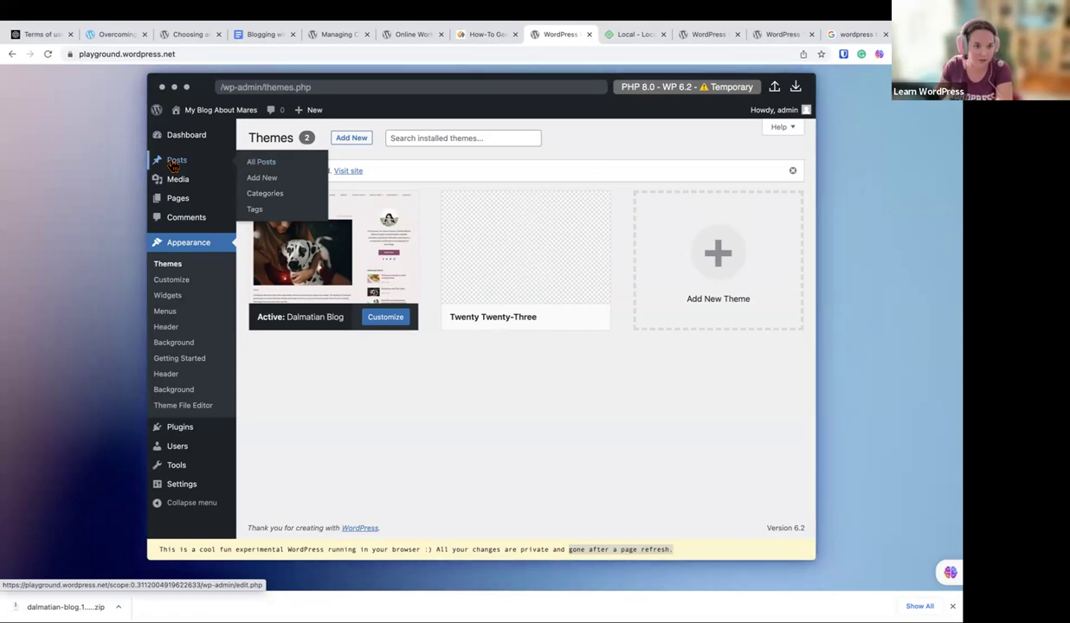
# Title the post 'Any new post! Will appear!' and write two paragraphs, ending 'This is the content of my blog posts.'
pyautogui.click(255, 177)
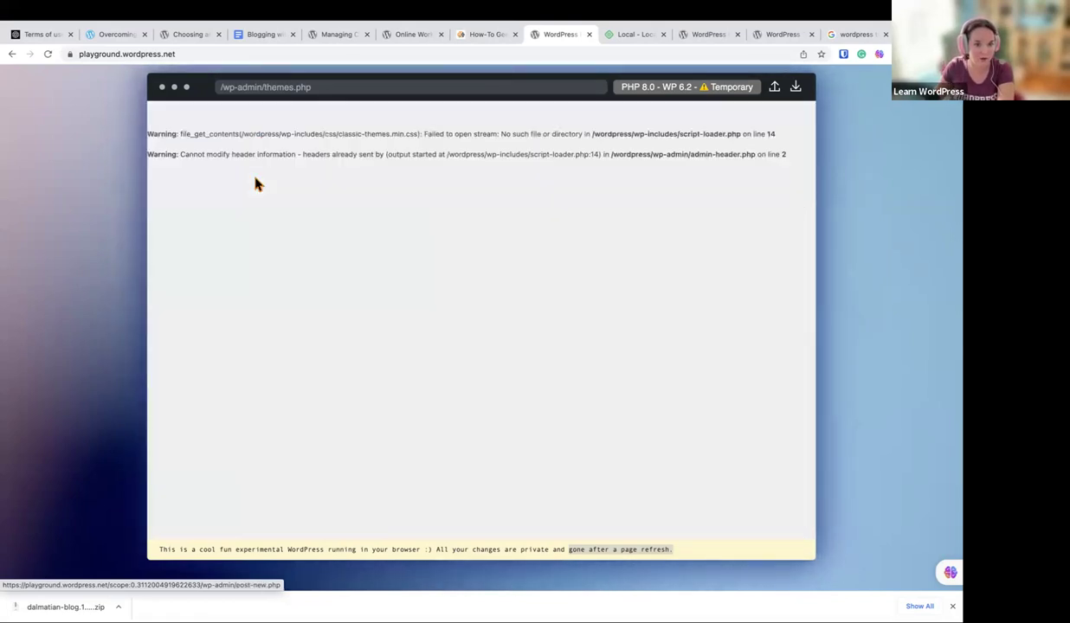
pyautogui.write('A')
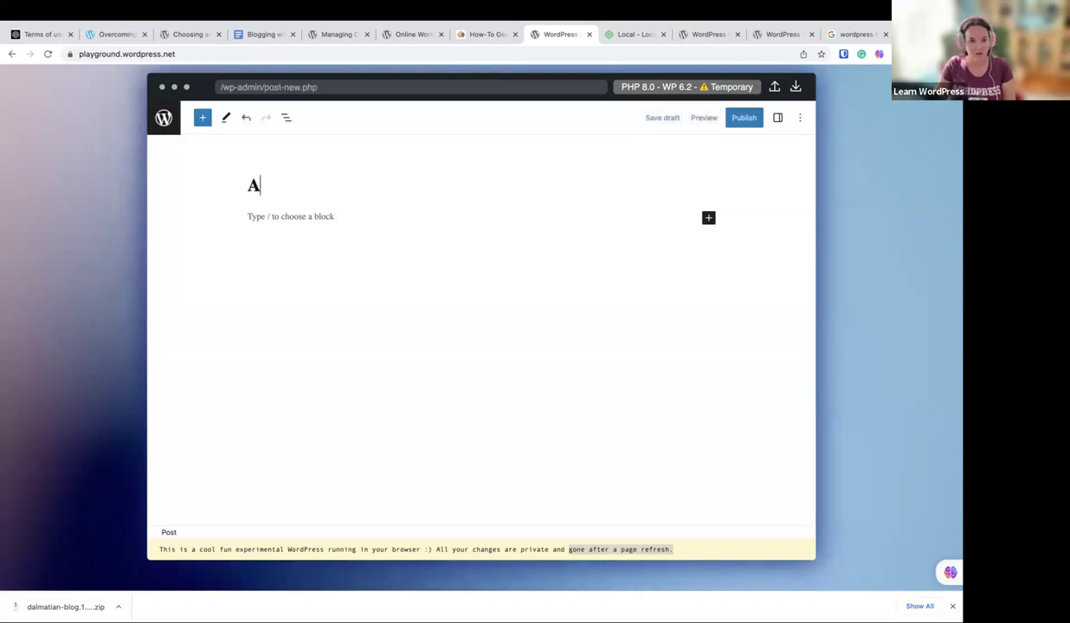
pyautogui.write('ny new post! Will appear!')
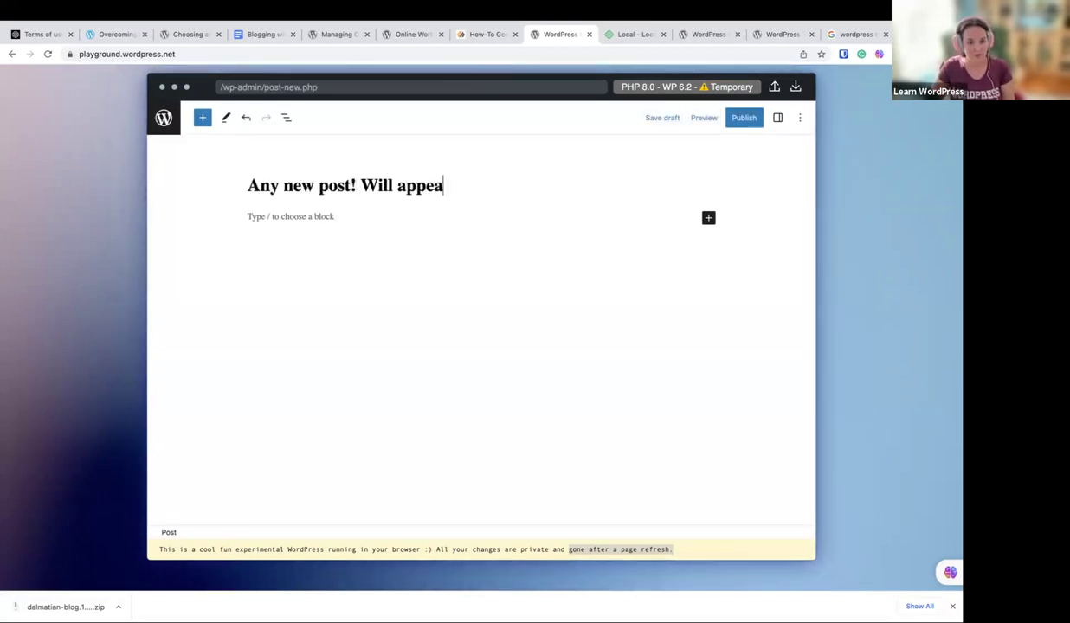
pyautogui.click(278, 215)
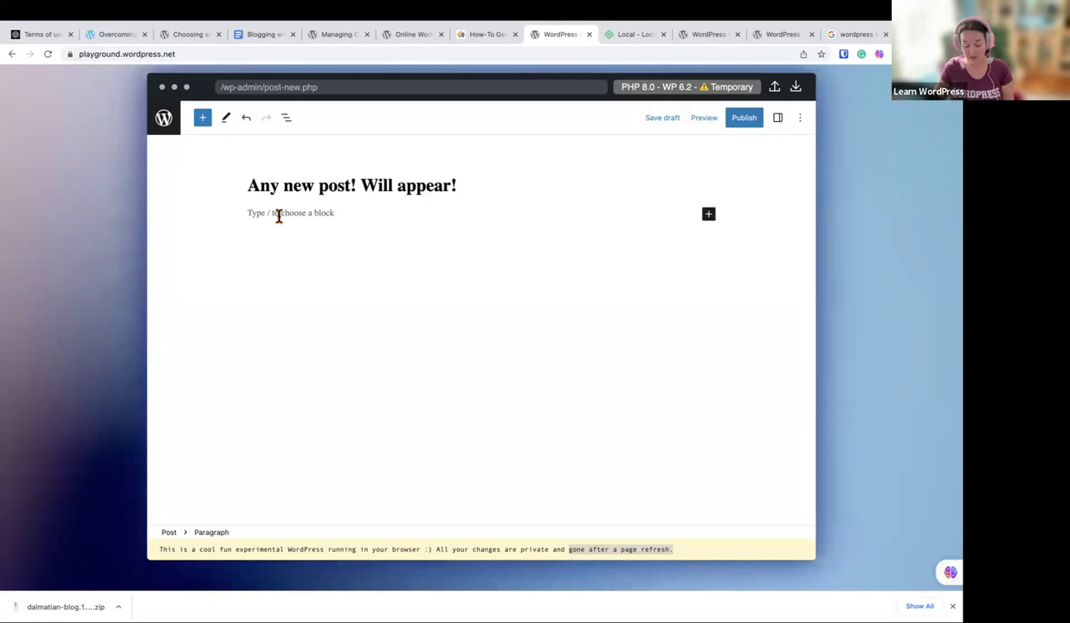
pyautogui.write('1')
pyautogui.write(' can write all kinds of things here!')
pyautogui.press('Return')
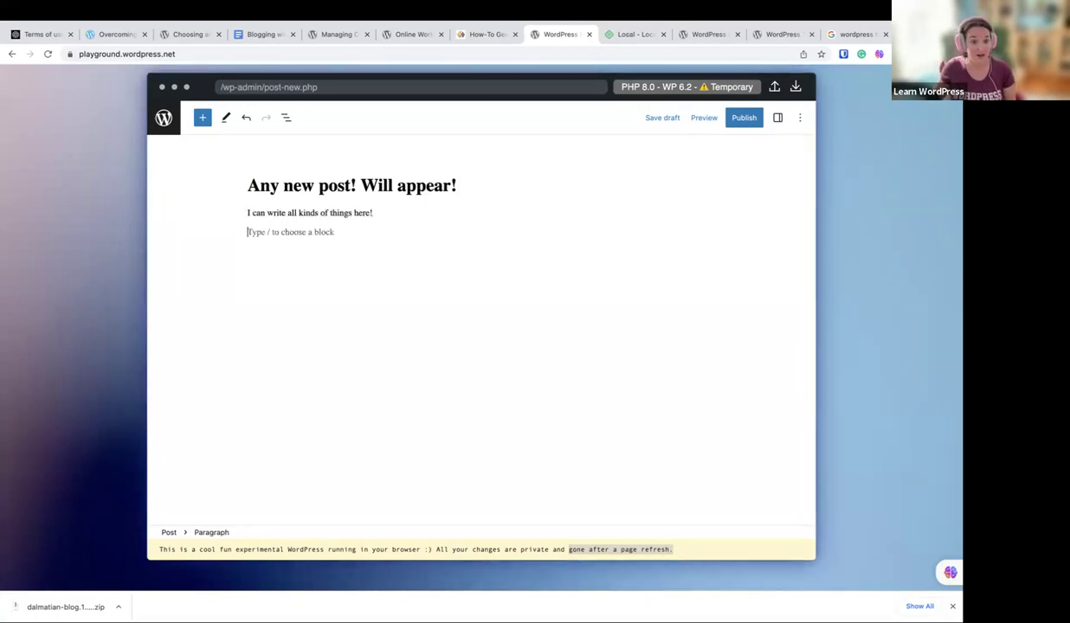
pyautogui.write('This')
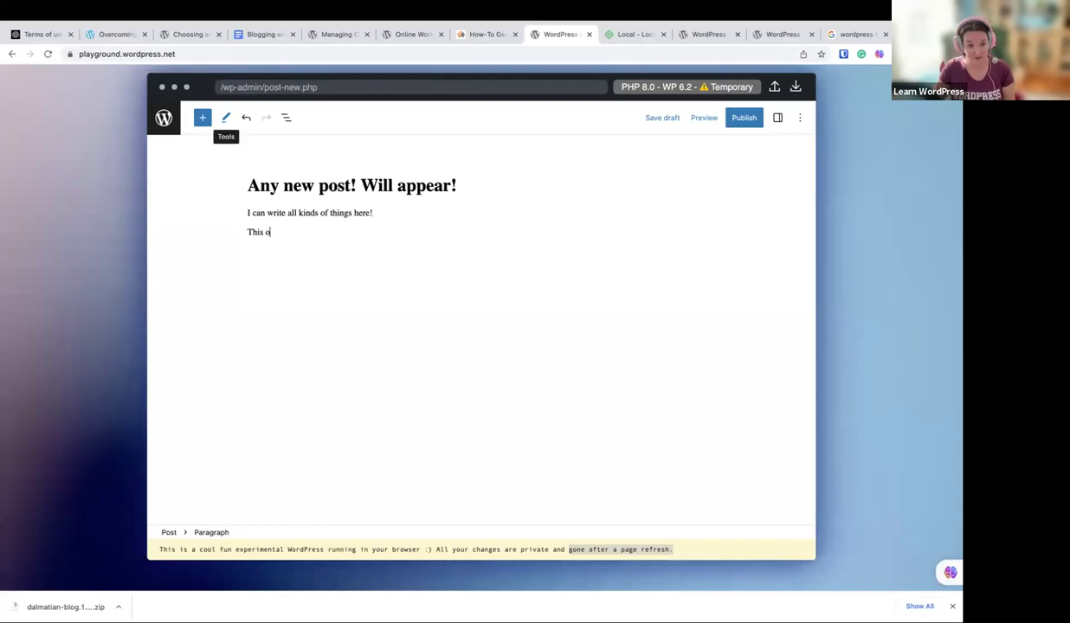
pyautogui.write(' is the content of my blog posts.')
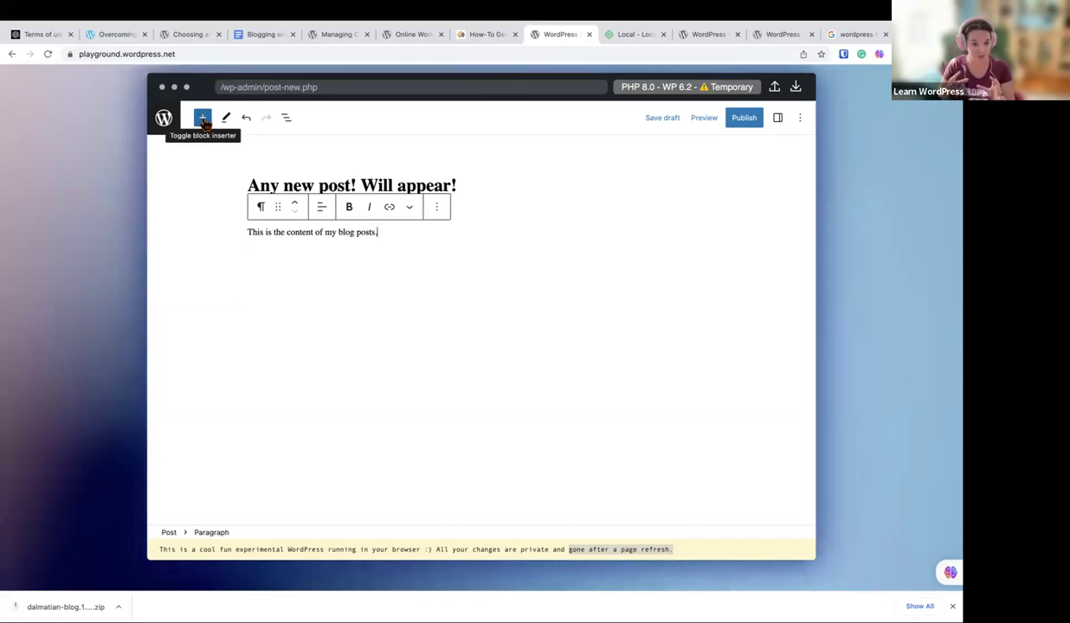
# Add Image, Gallery and Media & Text blocks to the post from the block inserter
pyautogui.click(202, 119)
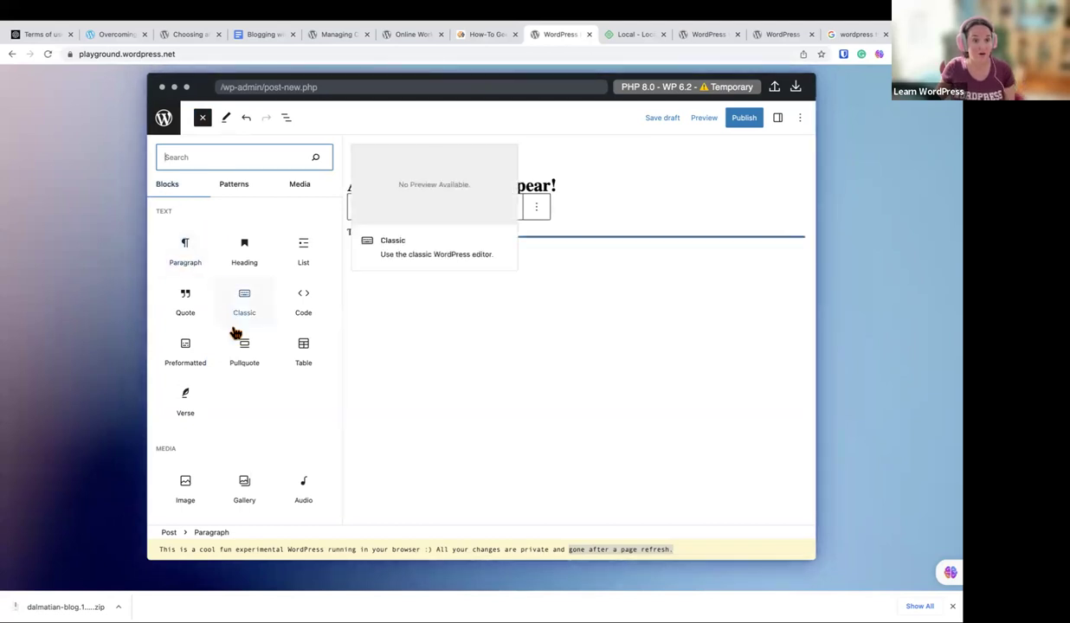
pyautogui.scroll(-5, 247, 433)
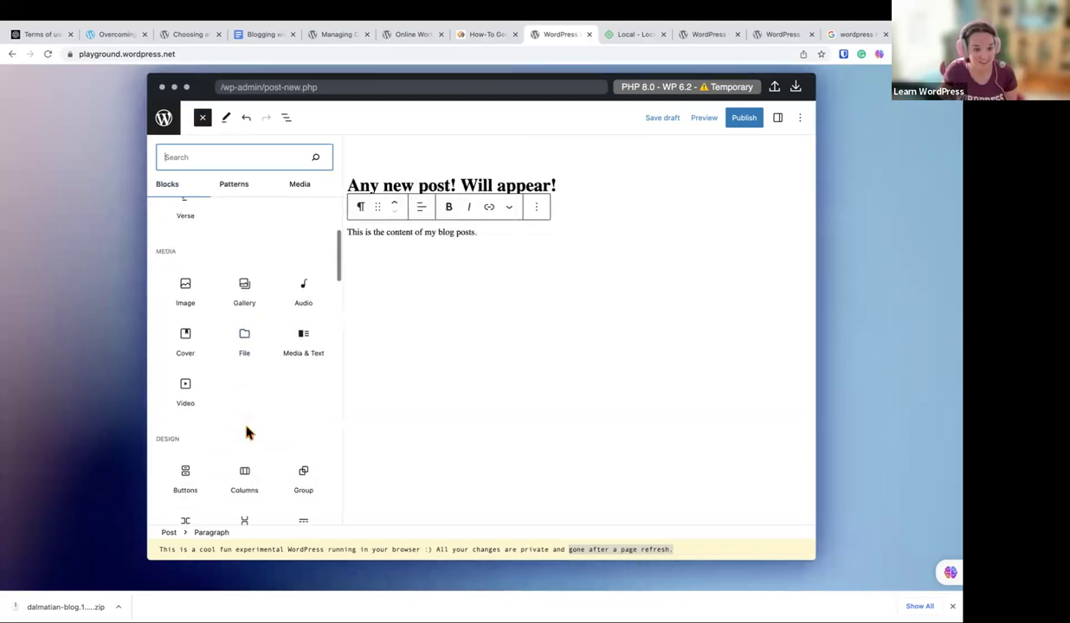
pyautogui.click(184, 249)
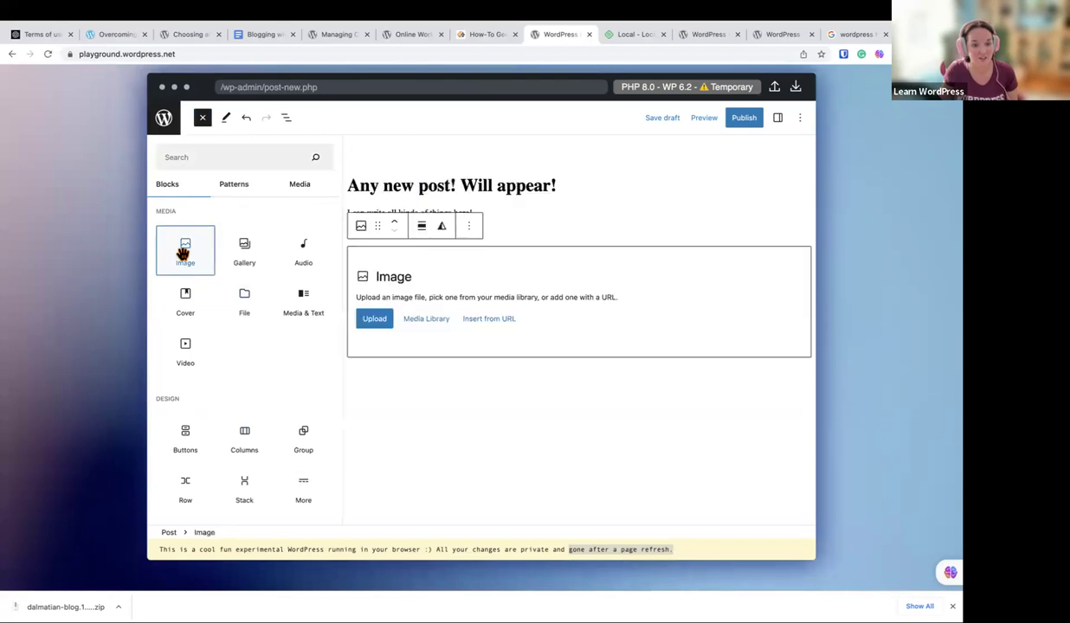
pyautogui.click(241, 250)
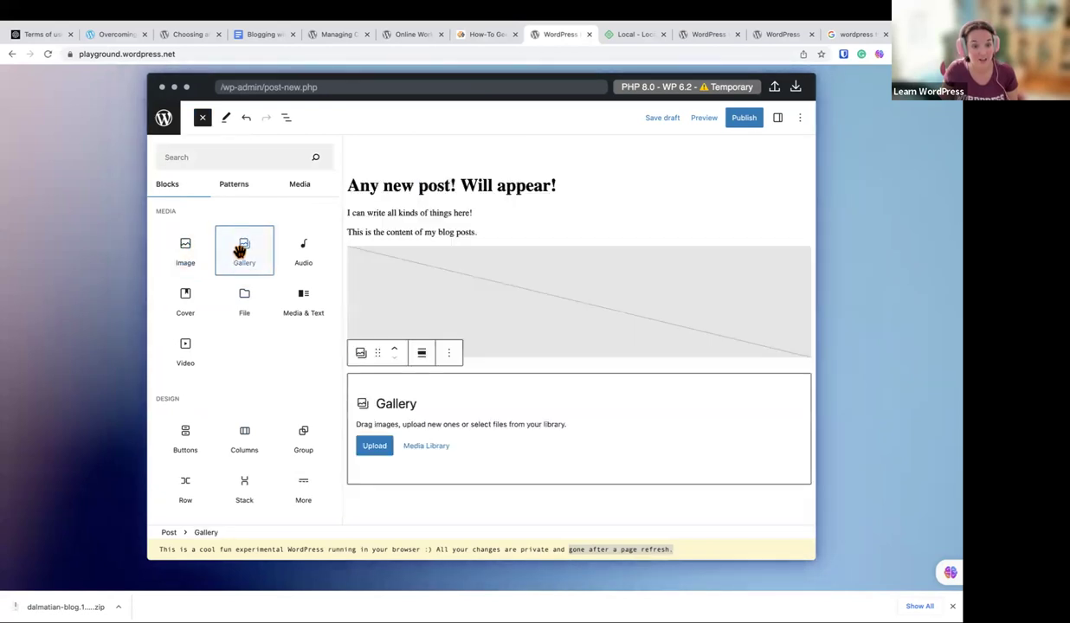
pyautogui.click(303, 298)
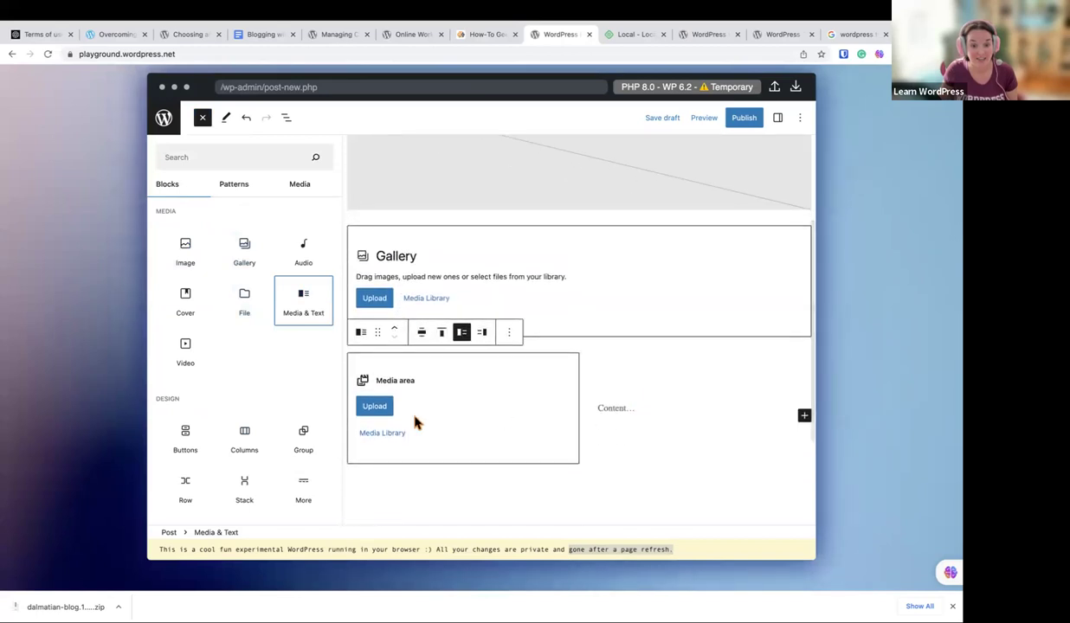
pyautogui.scroll(-10, 311, 374)
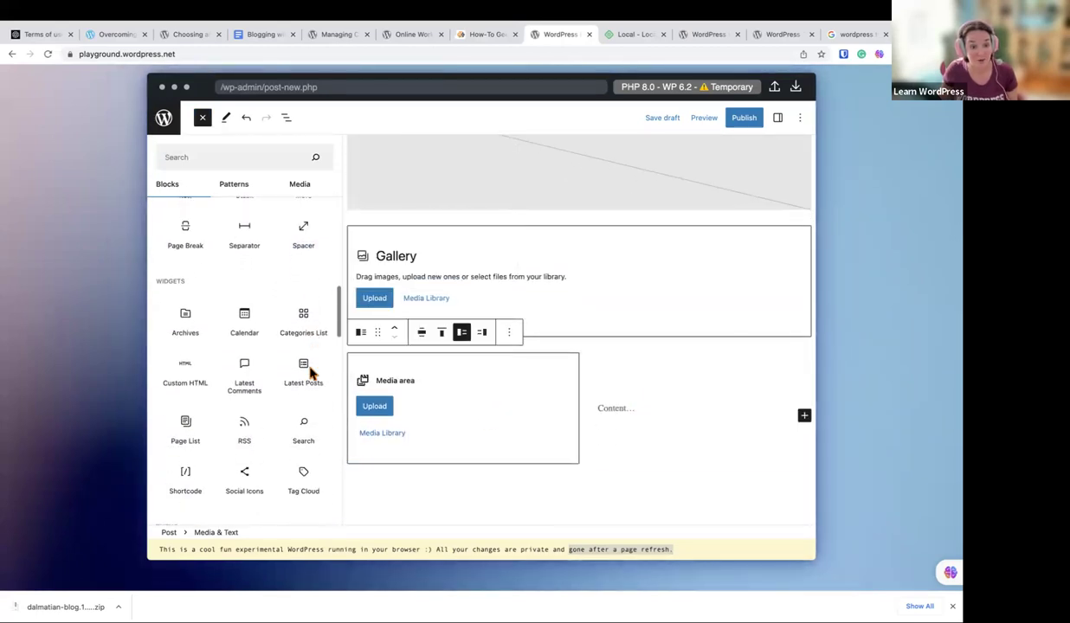
pyautogui.scroll(10, 310, 368)
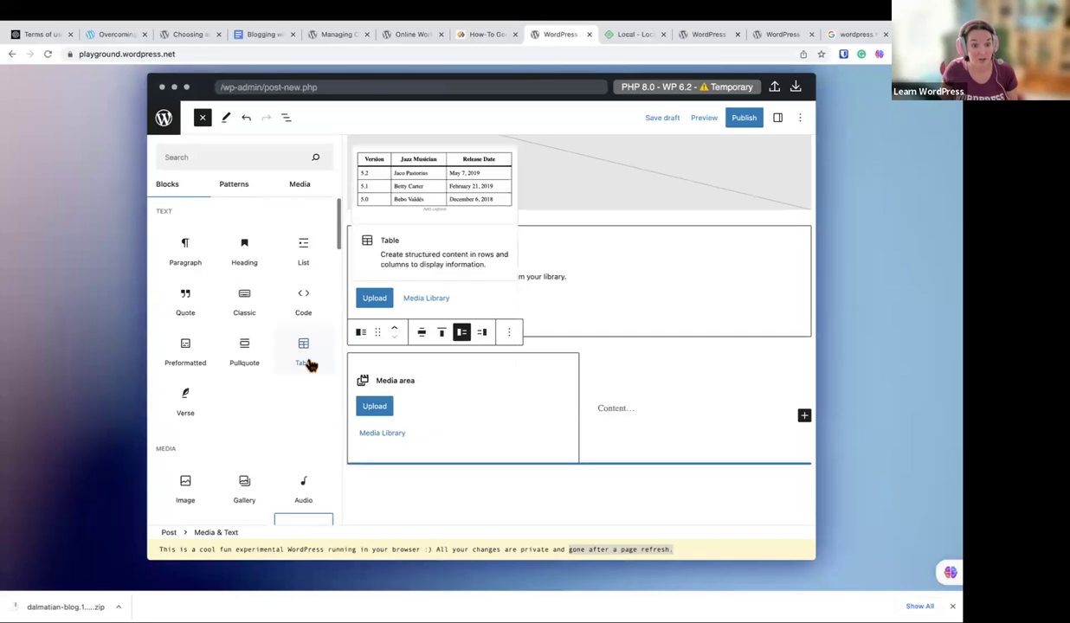
# Select all five body blocks in List View and remove them, leaving only the title
pyautogui.click(285, 118)
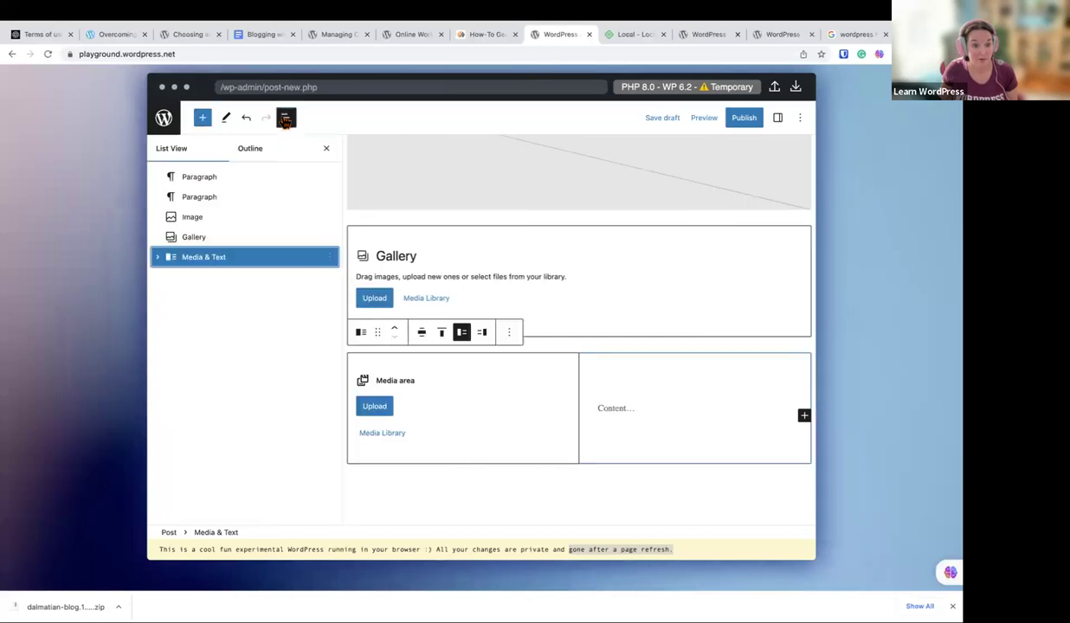
pyautogui.click(258, 178)
pyautogui.keyDown('shift'); pyautogui.click(247, 256); pyautogui.keyUp('shift')
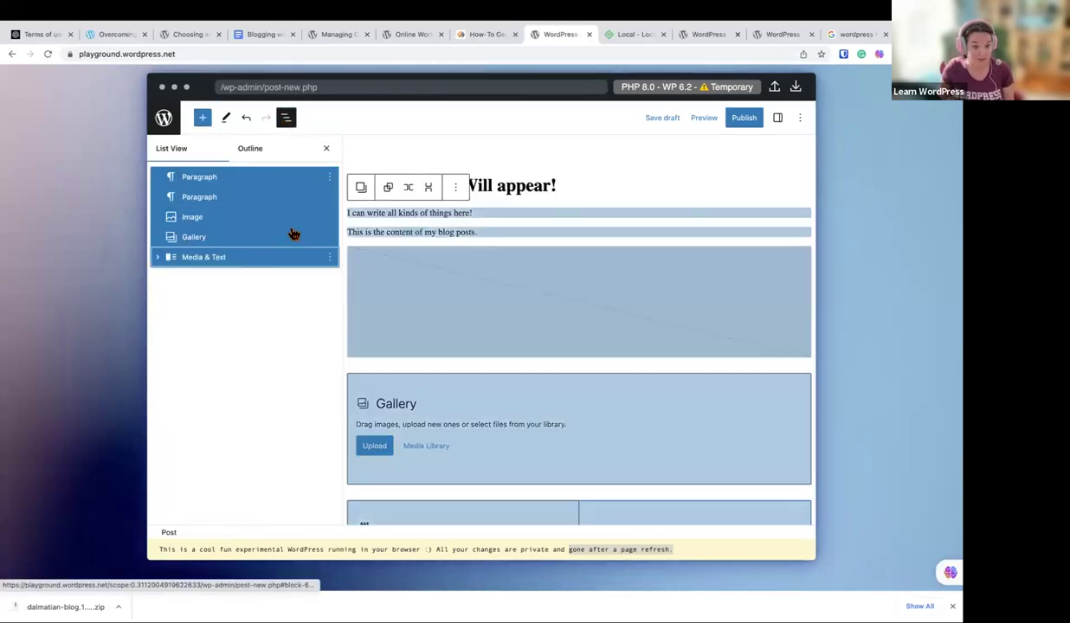
pyautogui.click(329, 177)
pyautogui.click(387, 419)
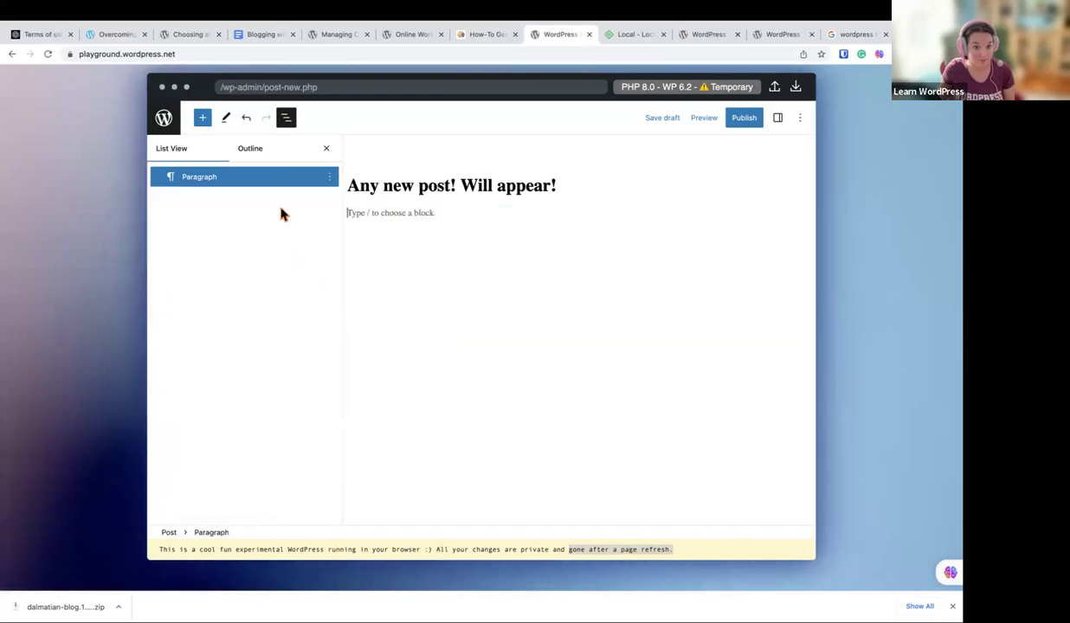
pyautogui.click(203, 119)
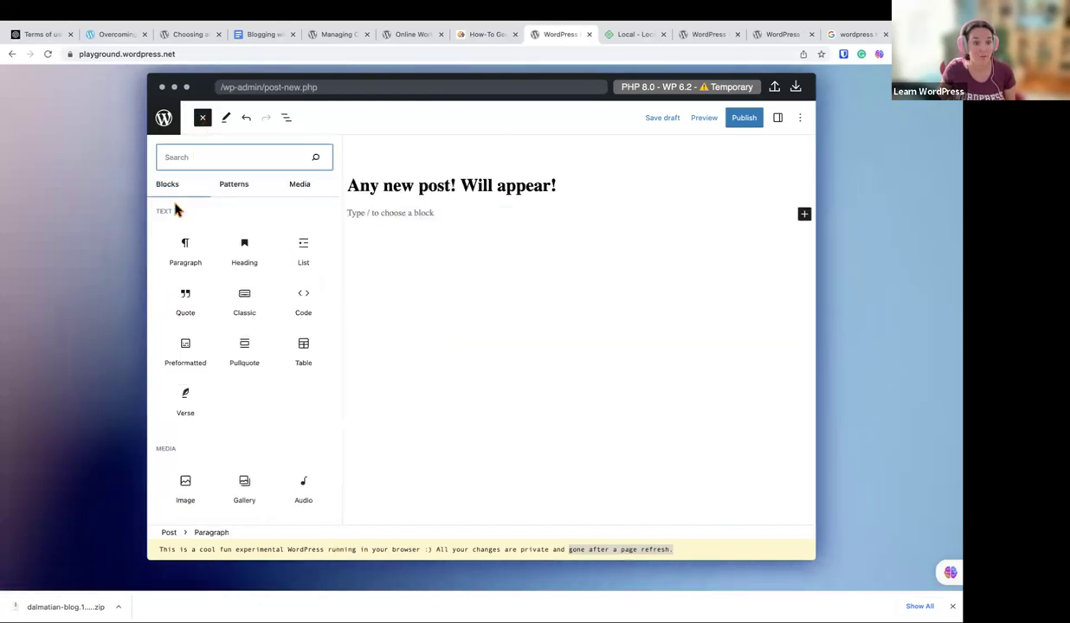
# Browse the Posts category of block patterns, then open a new browser tab
pyautogui.click(235, 189)
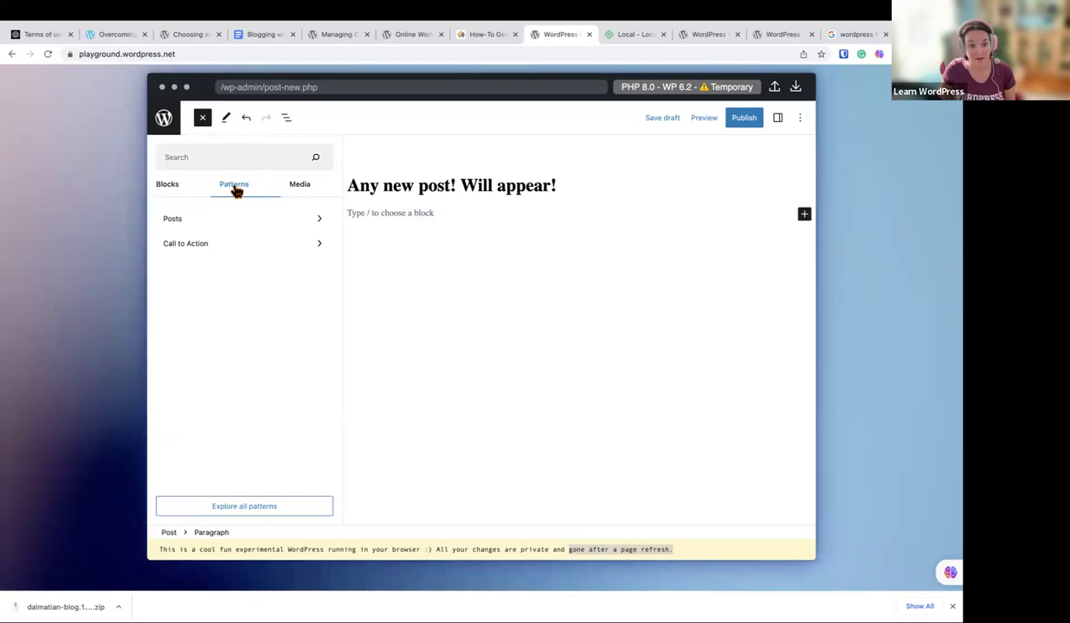
pyautogui.click(202, 219)
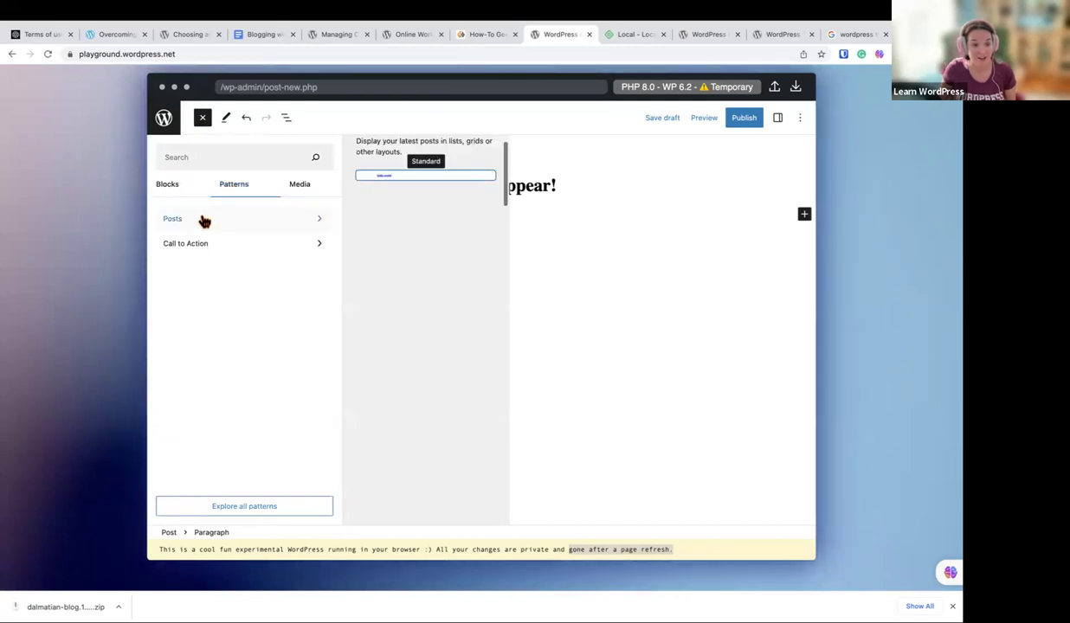
pyautogui.scroll(-10, 427, 227)
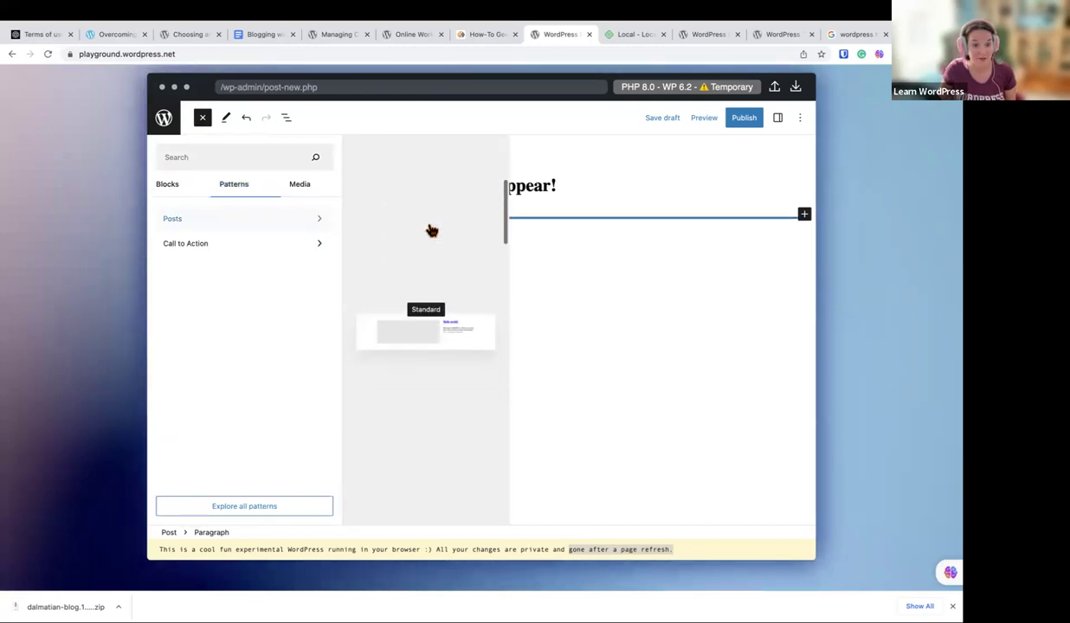
pyautogui.scroll(-5, 431, 230)
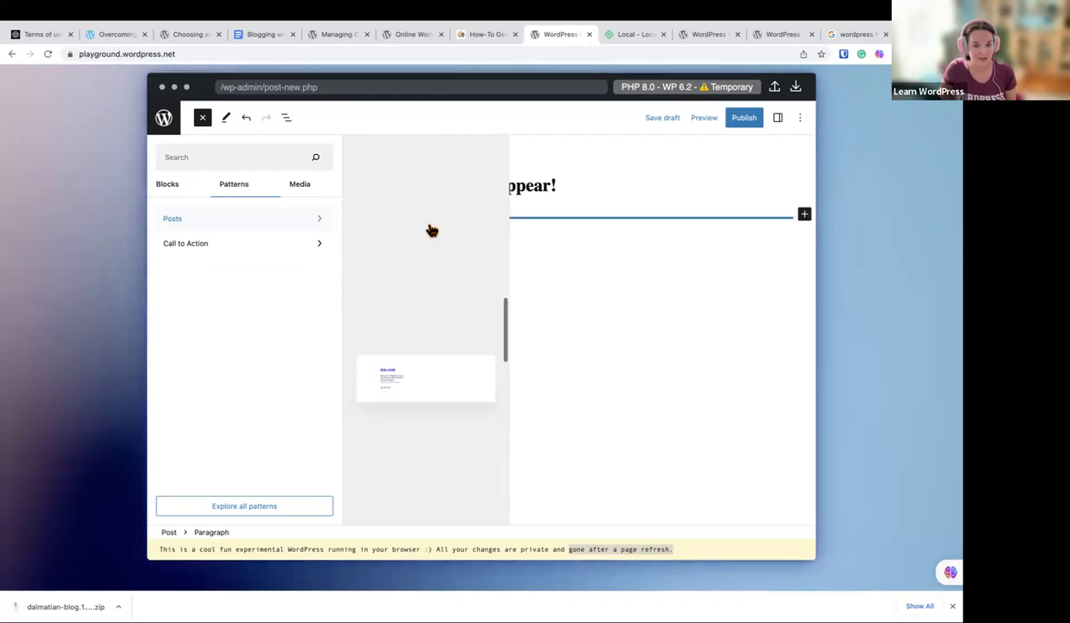
pyautogui.scroll(15, 394, 380)
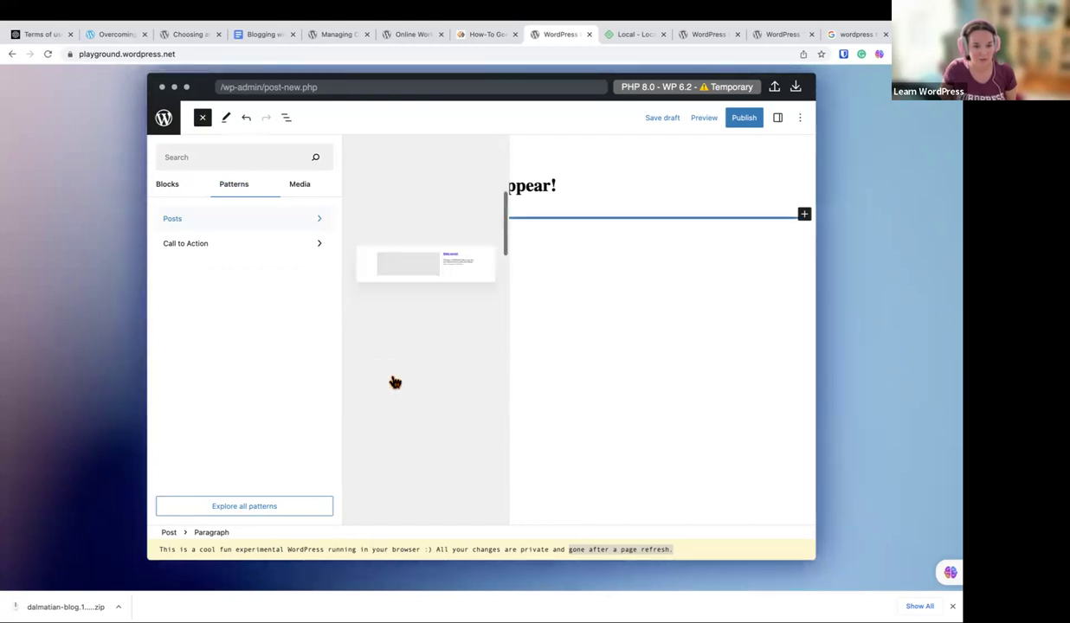
pyautogui.press('super+t')
# Go to wordpress.org's Patterns directory and copy the 'Heading, Paragraph, Button with Two Images' pattern
pyautogui.write('wordpress.org')
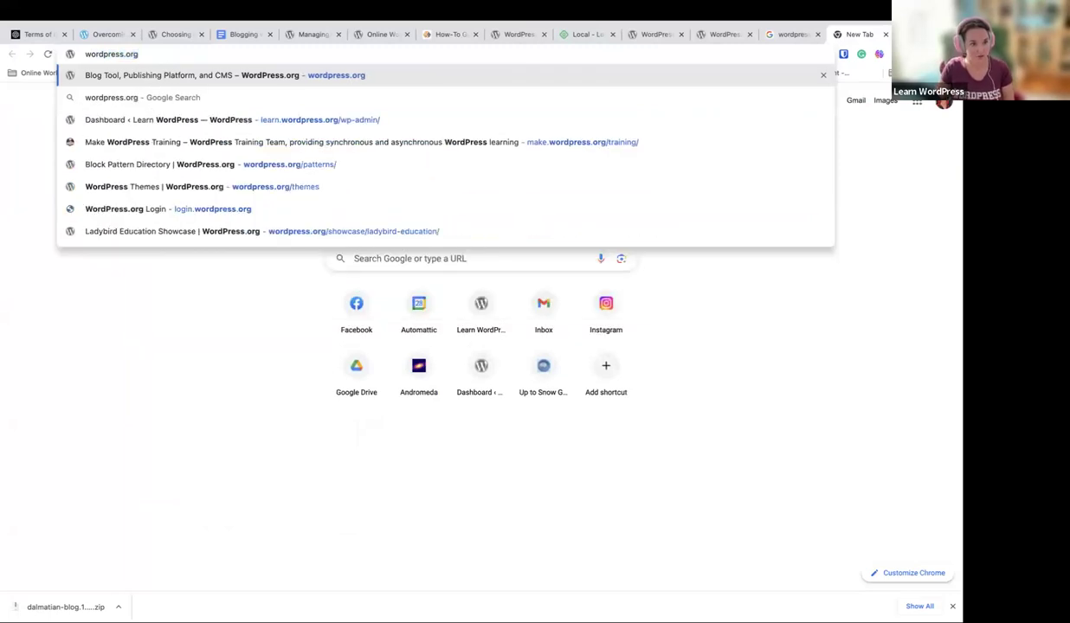
pyautogui.press('Return')
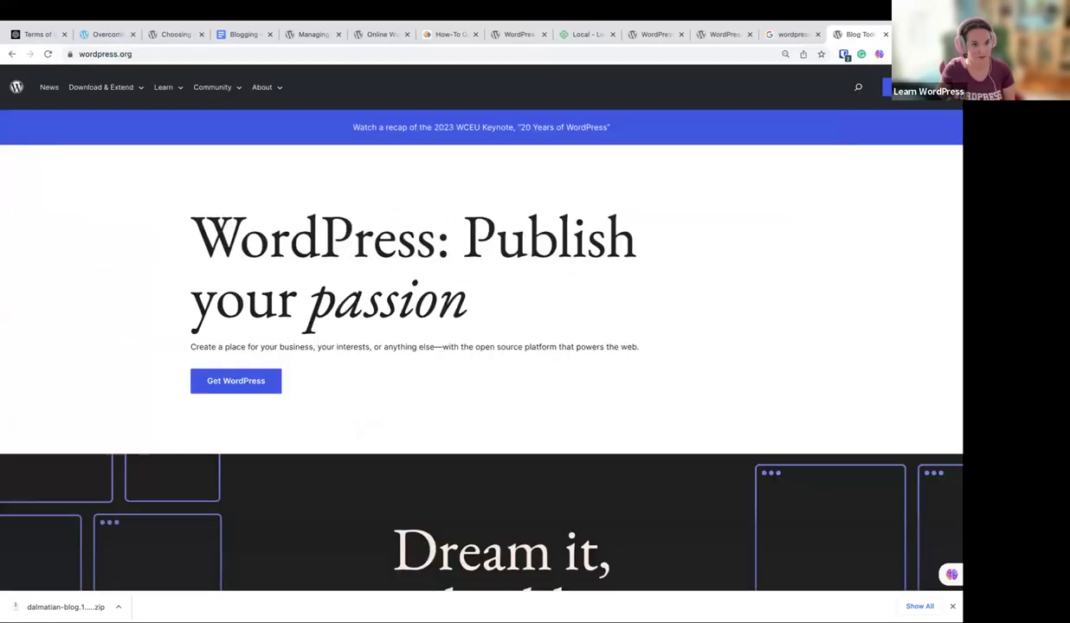
pyautogui.moveTo(101, 87)
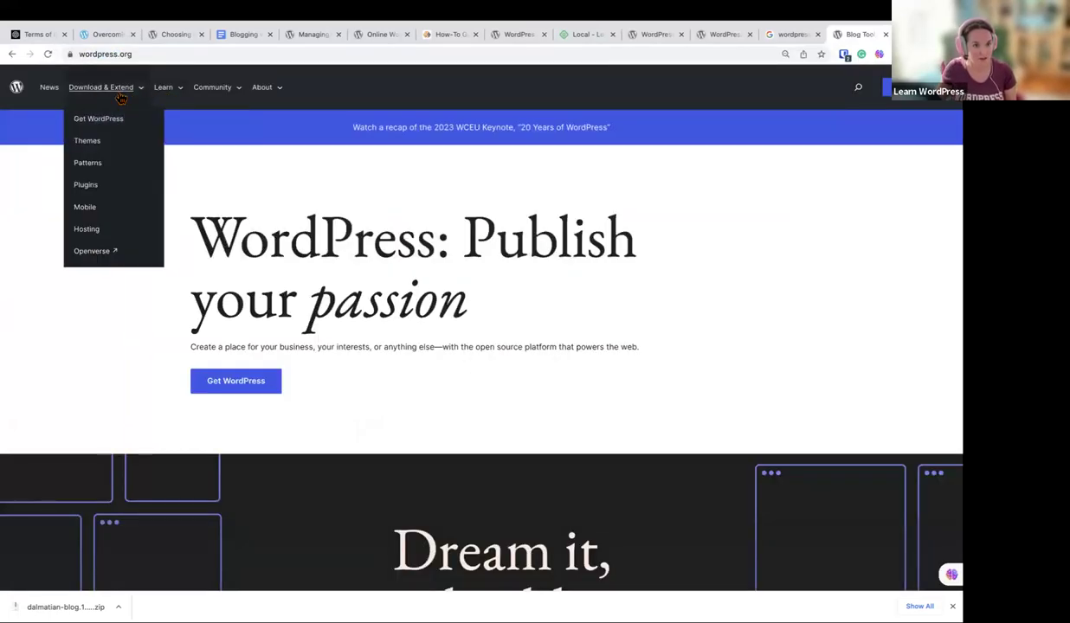
pyautogui.click(88, 162)
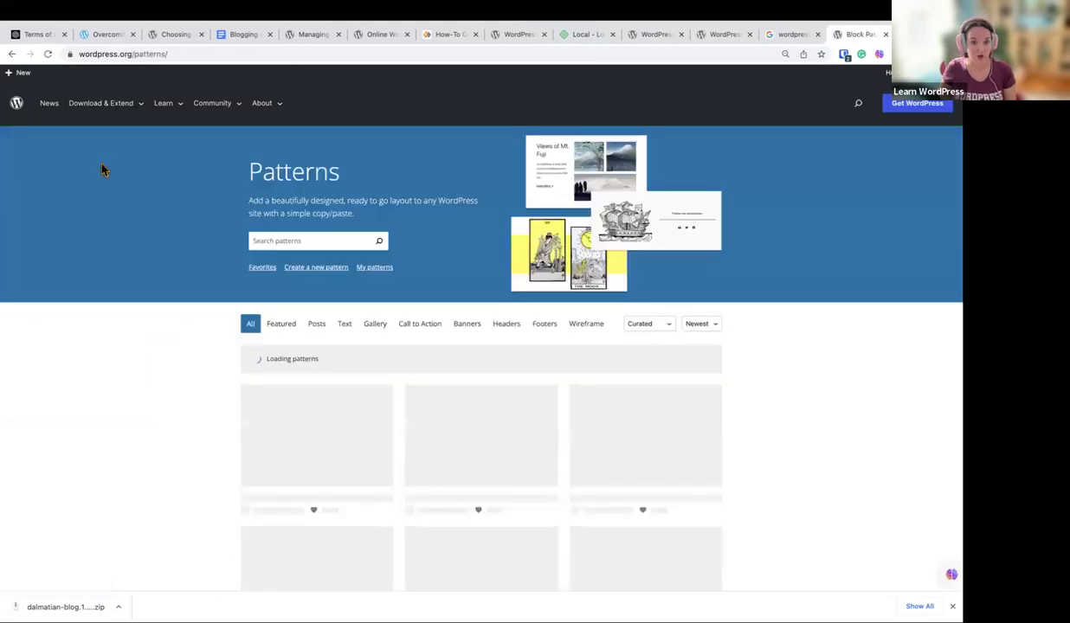
pyautogui.scroll(-5, 390, 260)
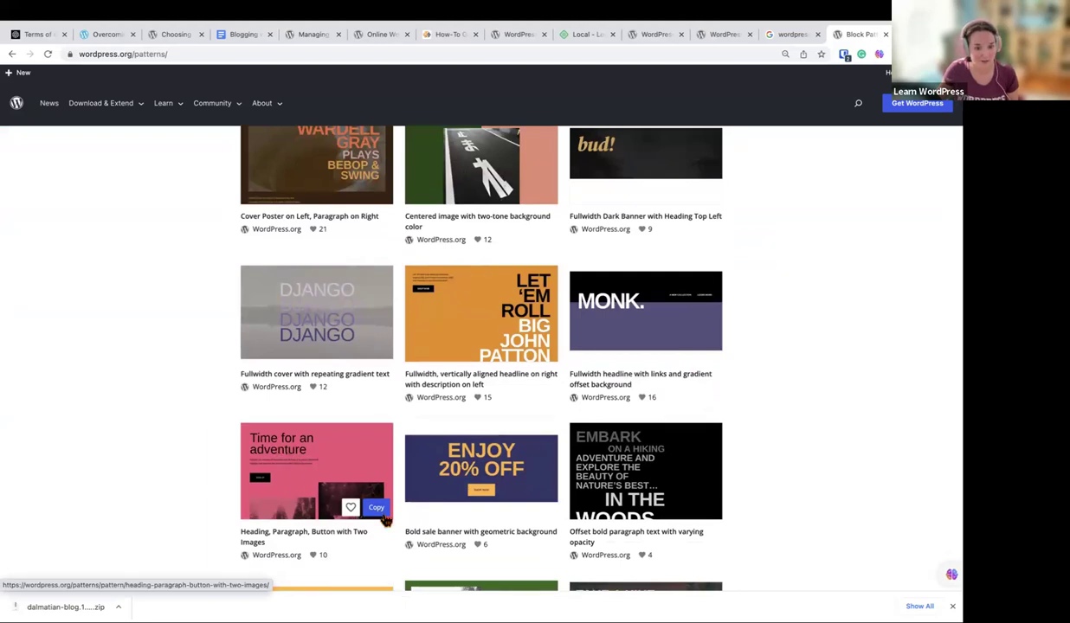
pyautogui.click(376, 511)
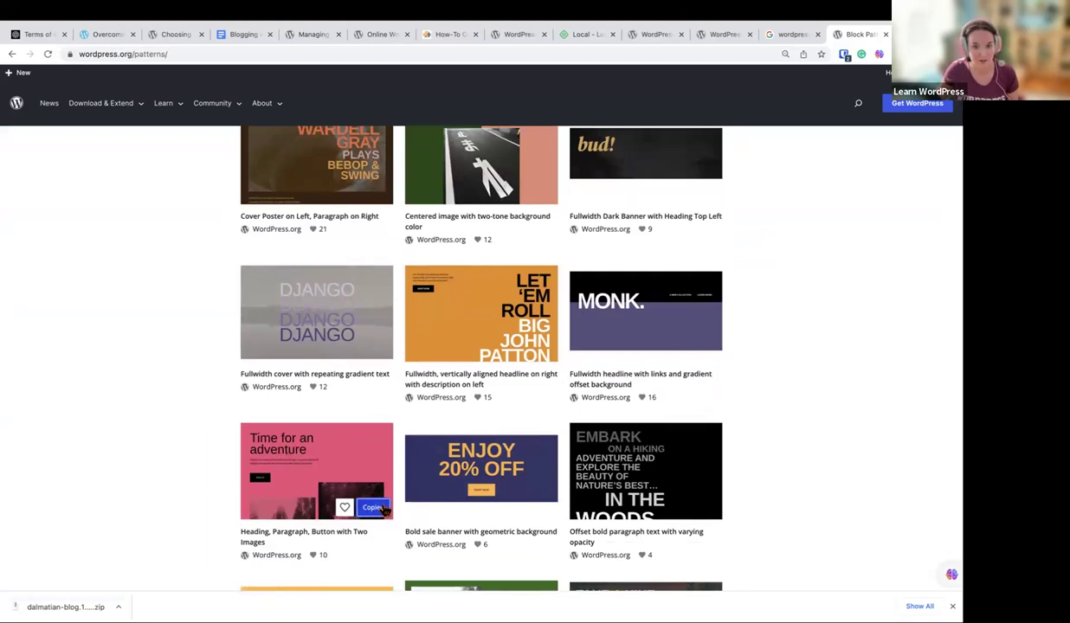
# Switch browser tabs back to the WordPress Playground post editor
pyautogui.click(646, 41)
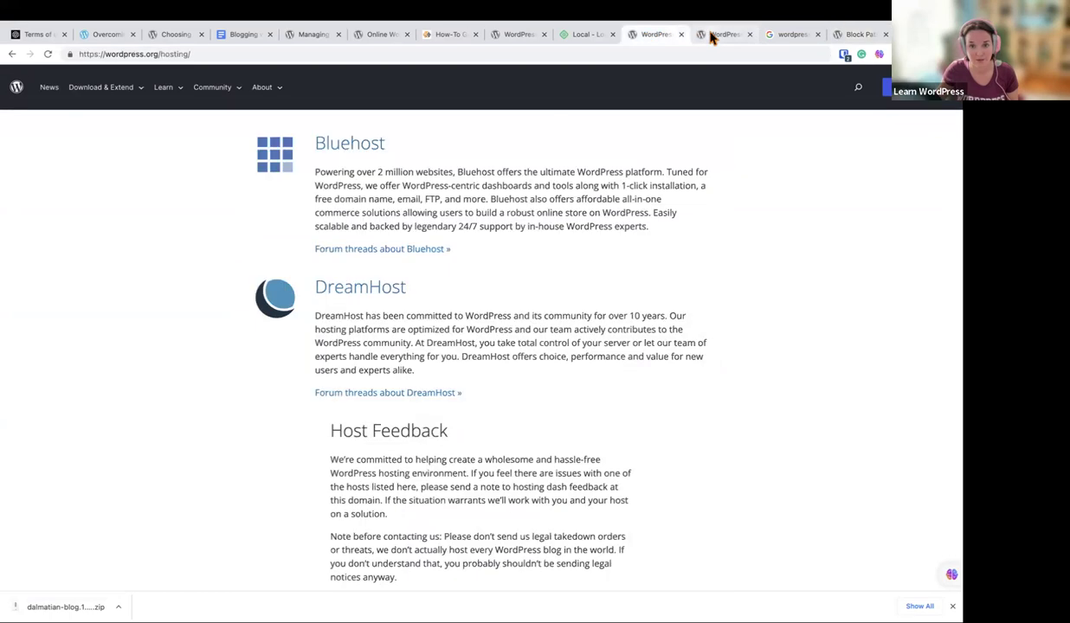
pyautogui.click(712, 35)
pyautogui.click(509, 35)
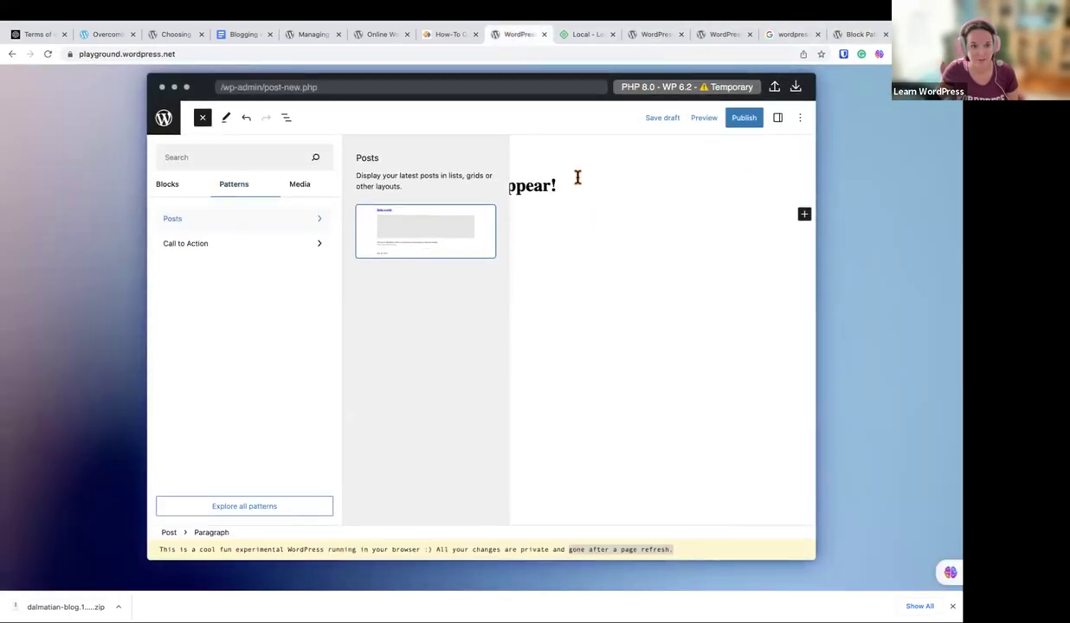
# Paste the copied 'Time for an adventure' pattern into the empty paragraph below the title
pyautogui.click(557, 201)
pyautogui.click(329, 214)
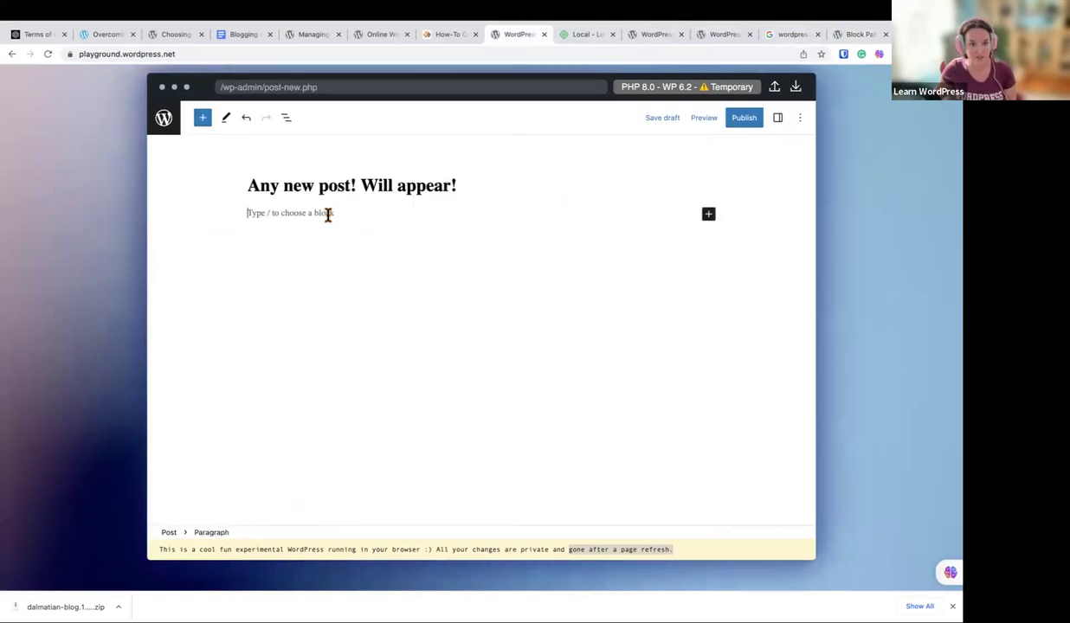
pyautogui.press('super+v')
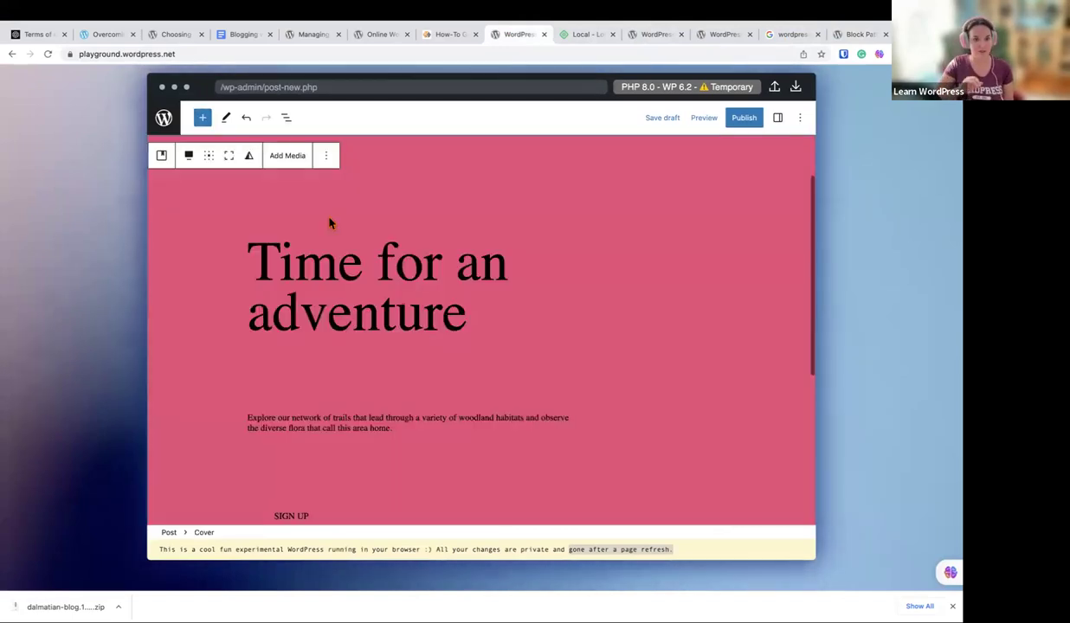
pyautogui.scroll(-3, 444, 282)
pyautogui.scroll(-8, 446, 286)
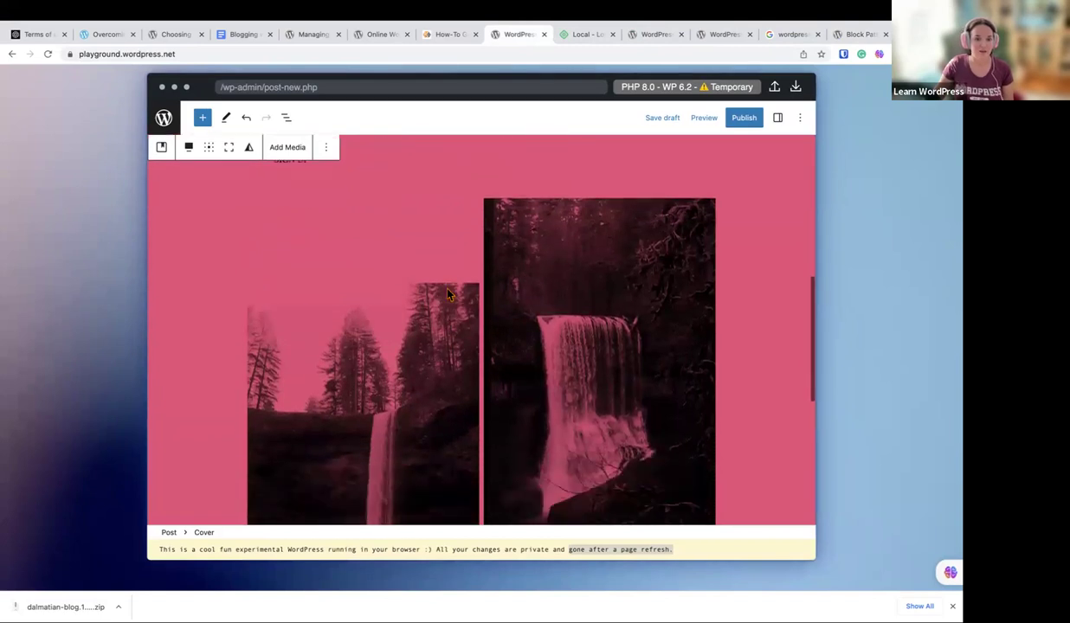
pyautogui.scroll(-3, 557, 294)
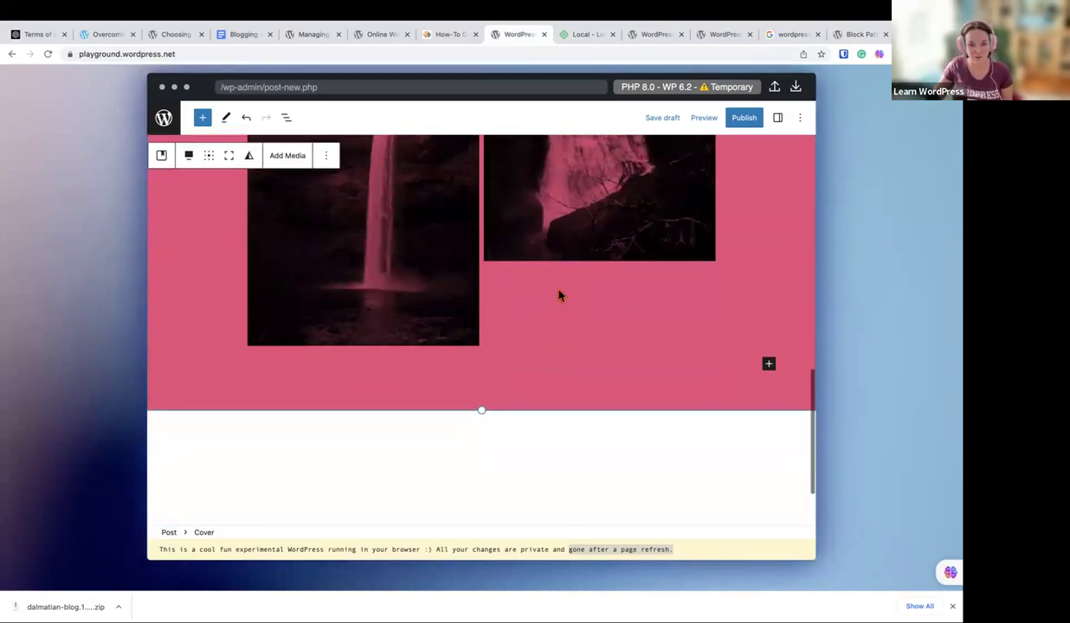
pyautogui.scroll(10, 537, 297)
pyautogui.scroll(3, 526, 298)
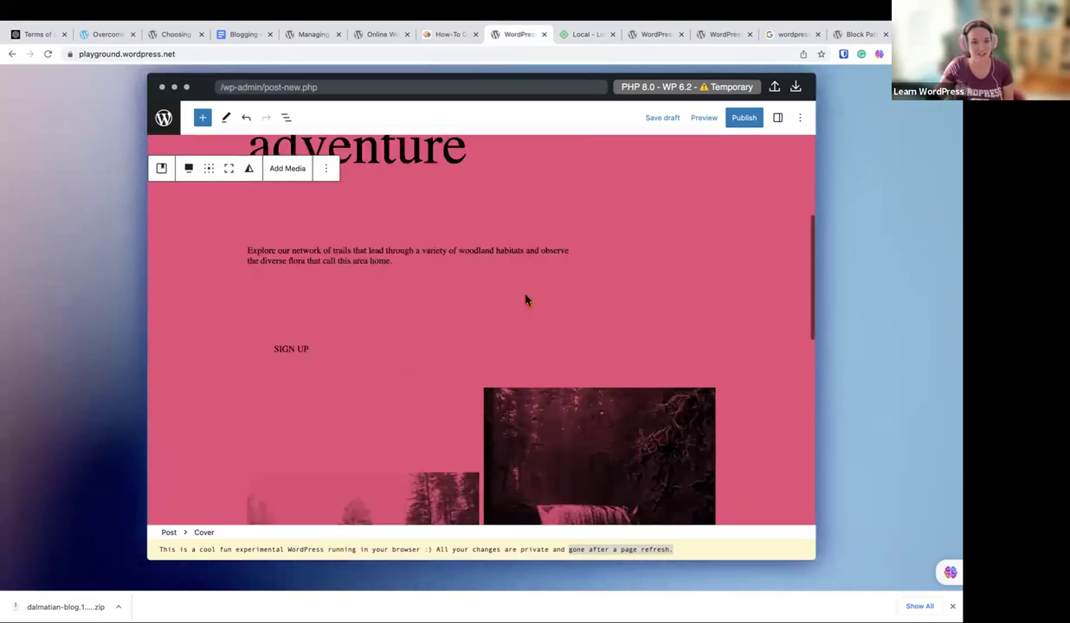
# Delete the SIGN UP text from the cover's button
pyautogui.click(401, 280)
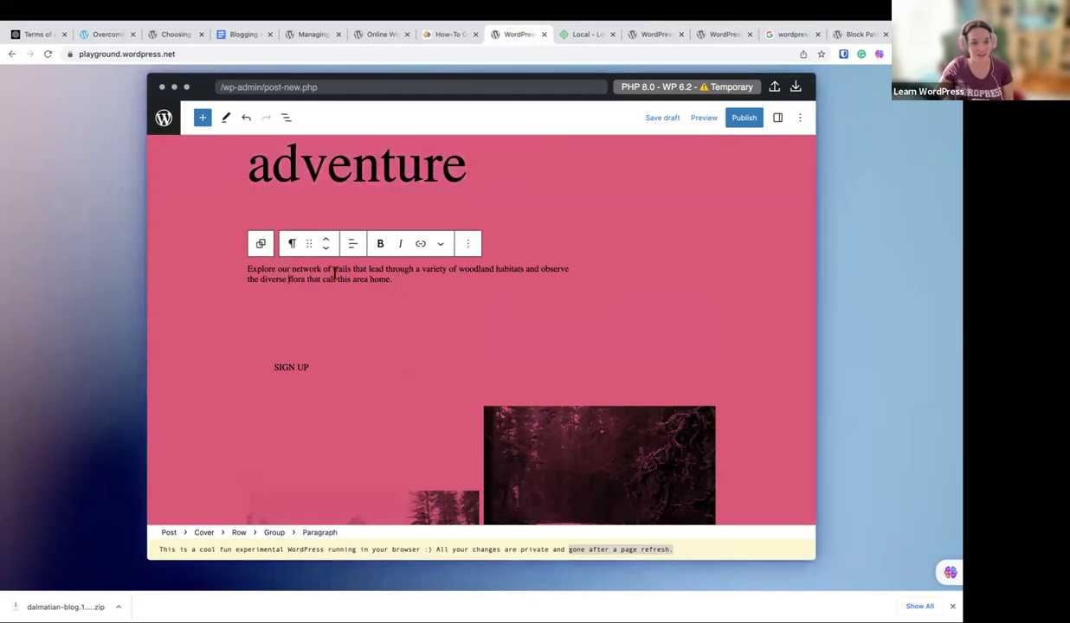
pyautogui.click(298, 367)
pyautogui.moveTo(309, 367); pyautogui.dragTo(255, 365)
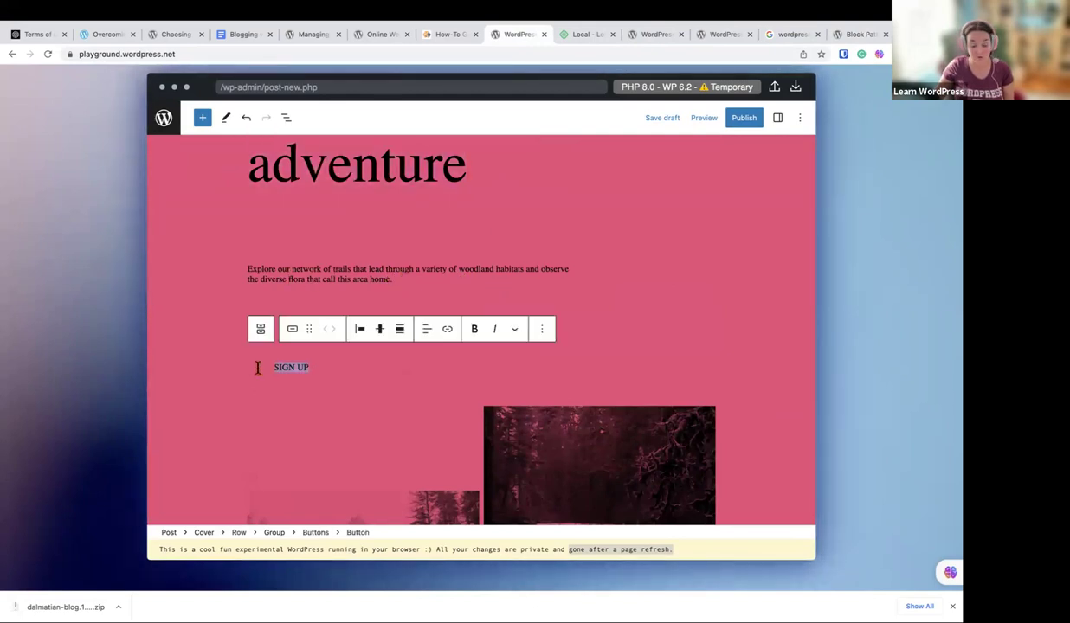
pyautogui.press('BackSpace')
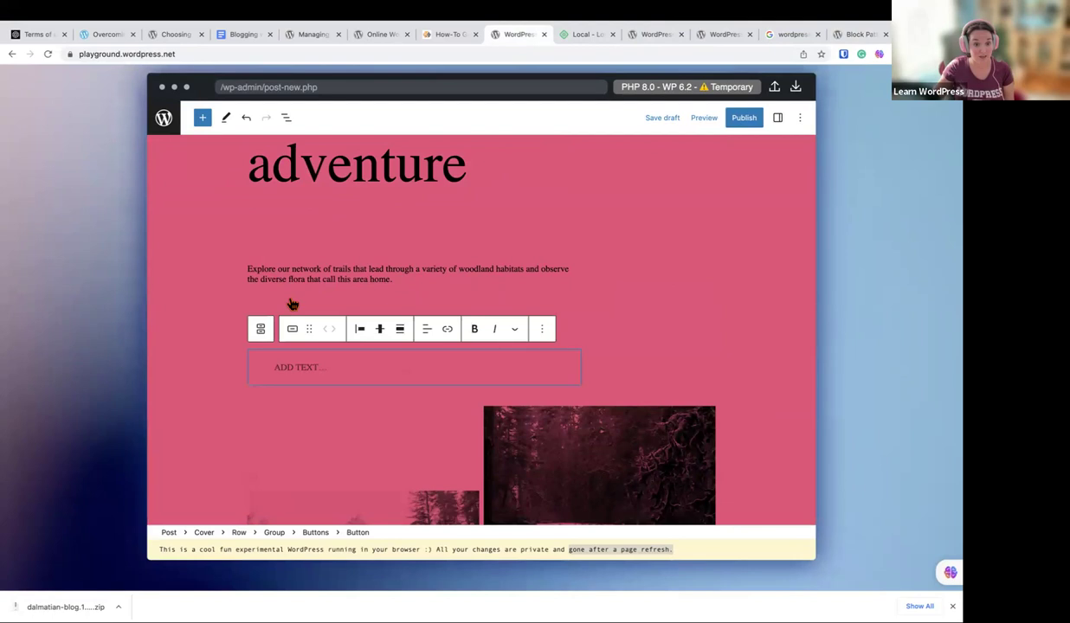
pyautogui.scroll(5, 289, 303)
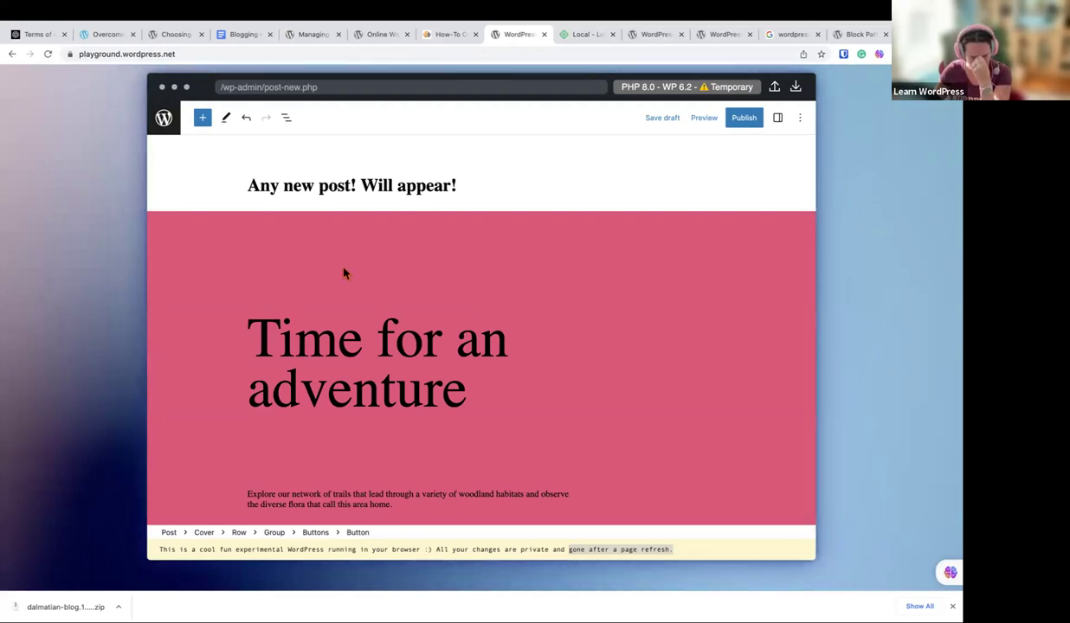
pyautogui.scroll(-10, 427, 229)
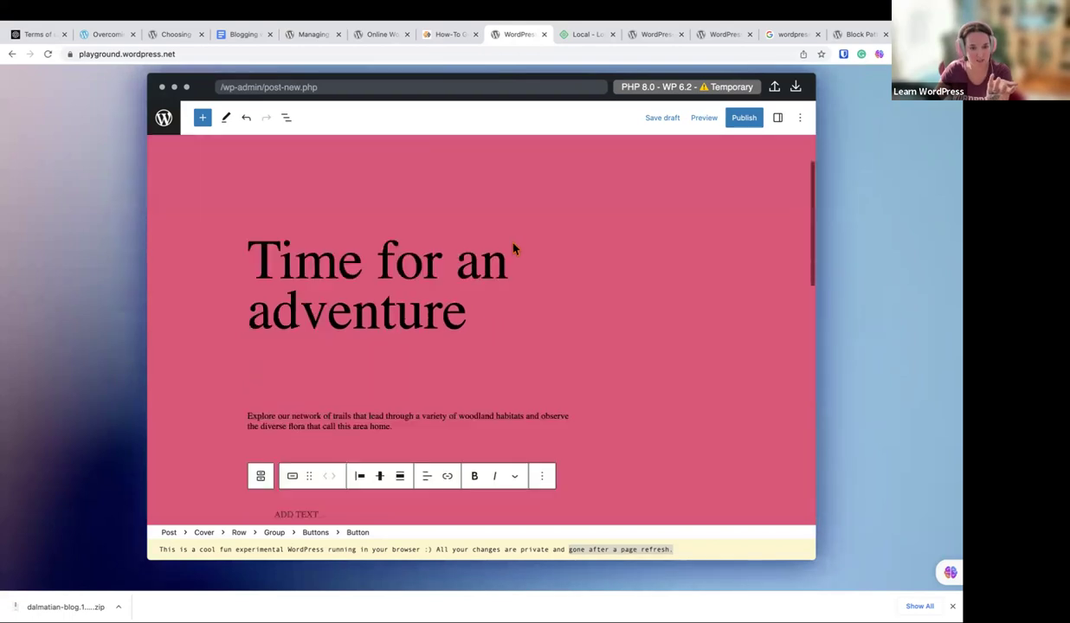
# Insert a Classic block after the Cover block using /classic
pyautogui.click(289, 123)
pyautogui.click(330, 179)
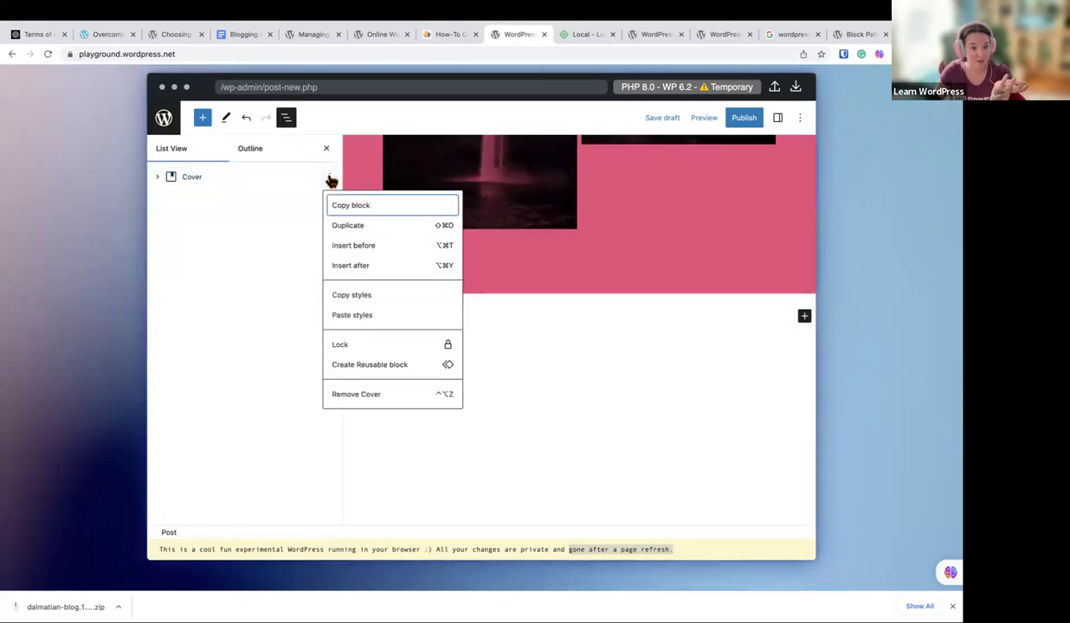
pyautogui.click(344, 265)
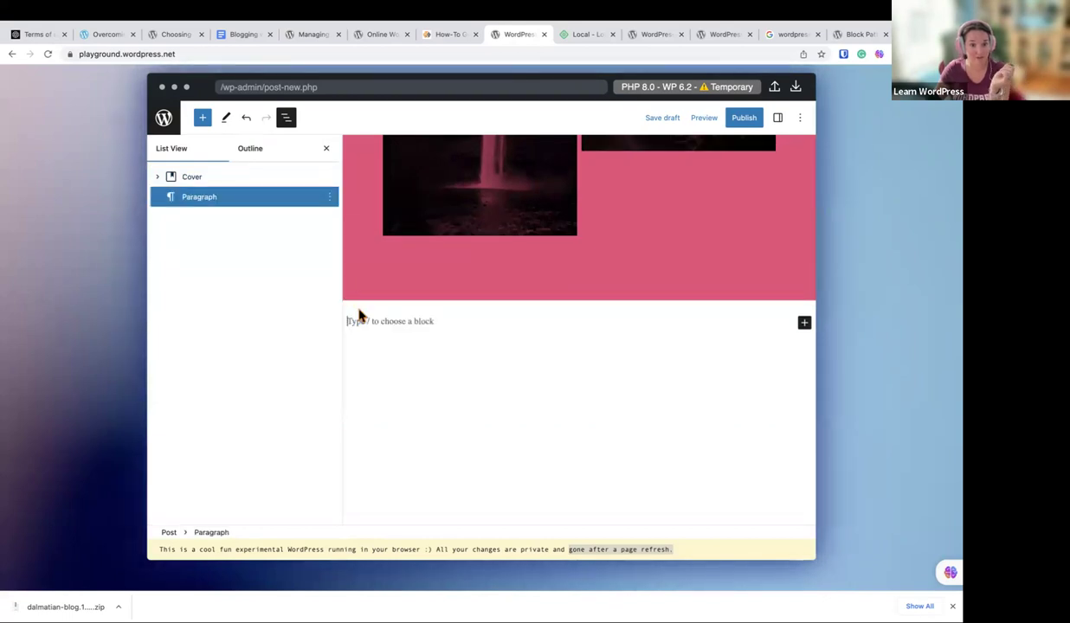
pyautogui.write('/classi')
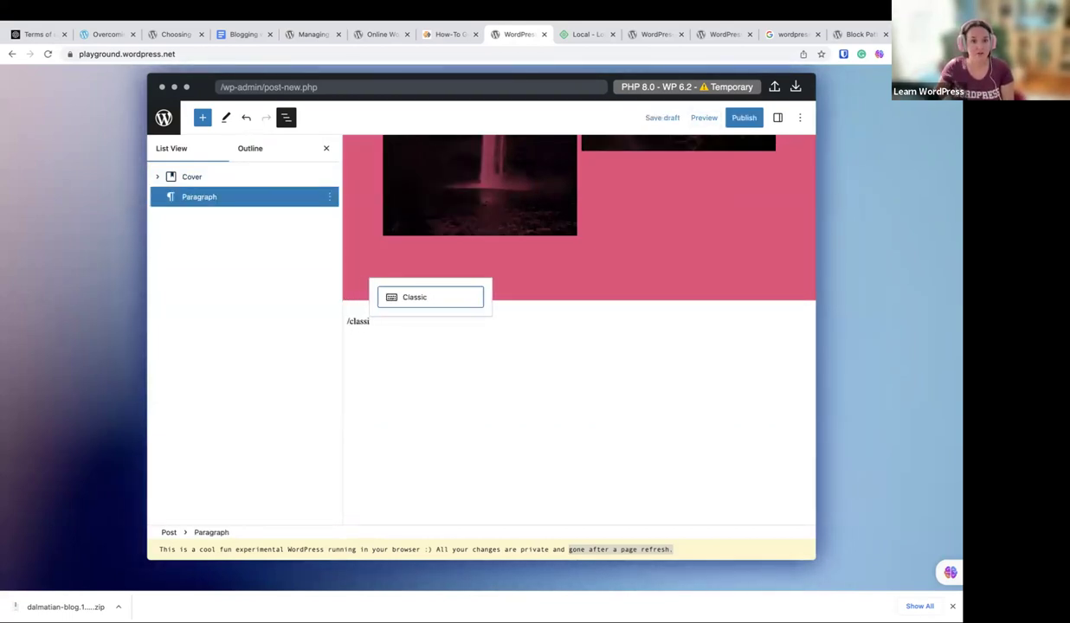
pyautogui.click(410, 302)
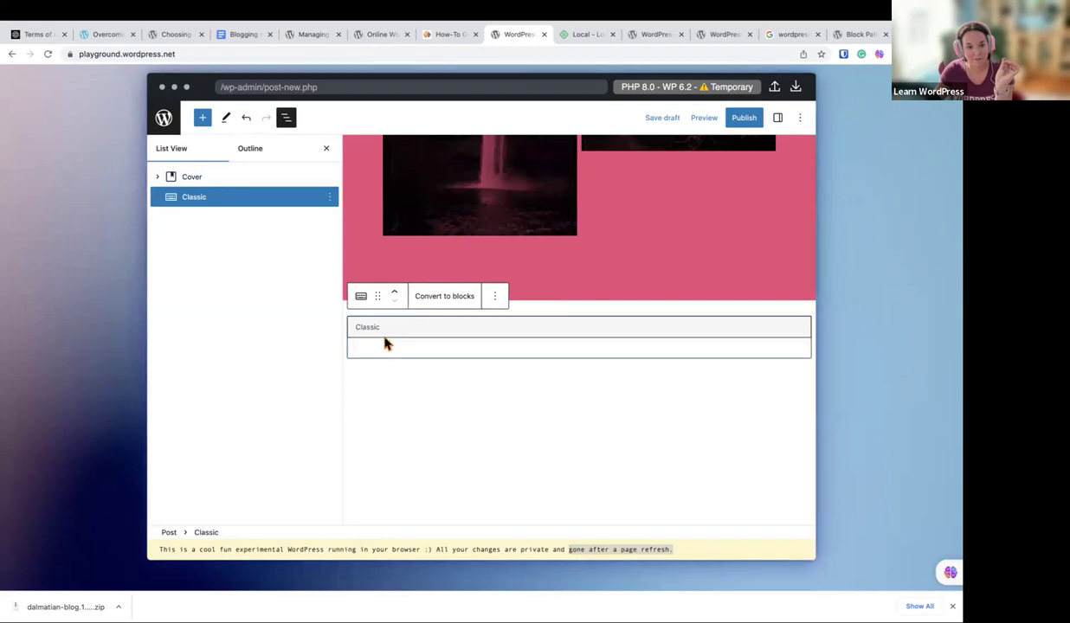
# Write 'Write in here rather than using blocks.' in the Classic block
pyautogui.click(396, 351)
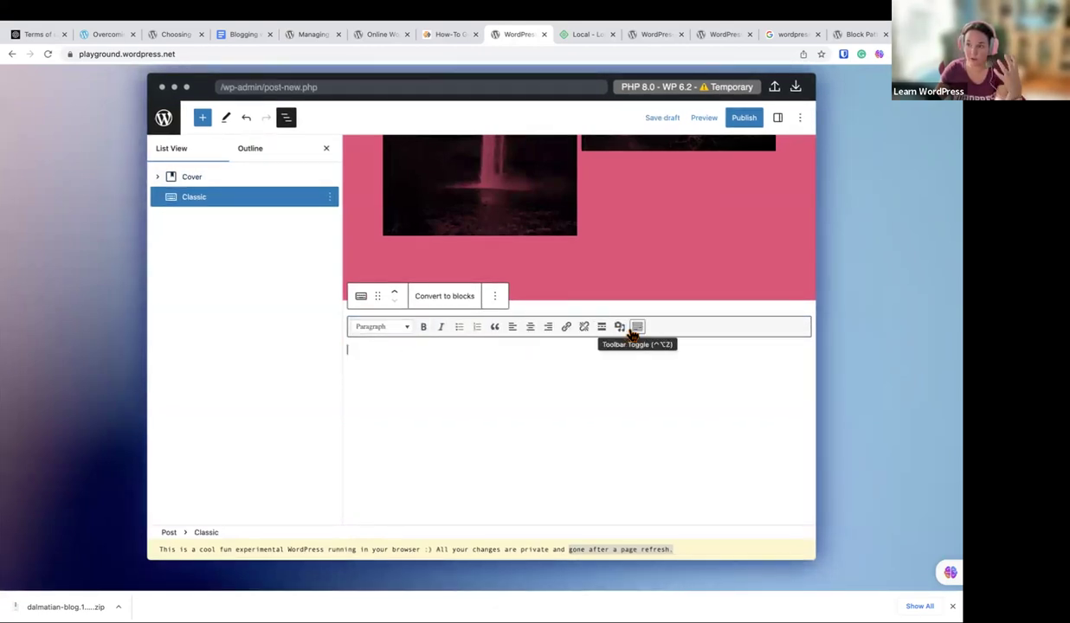
pyautogui.click(555, 368)
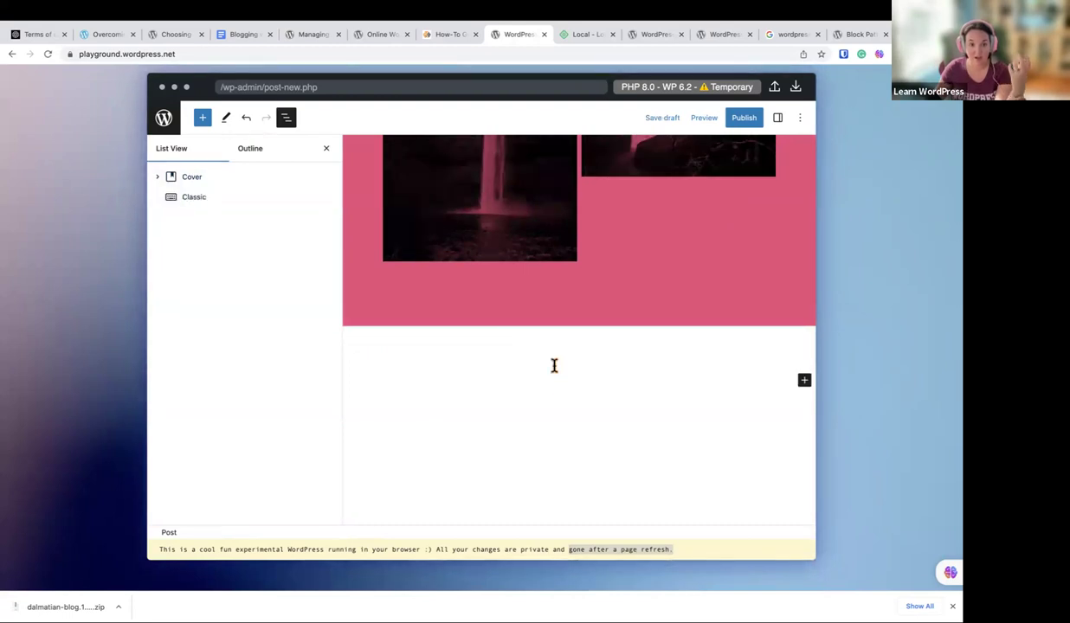
pyautogui.click(224, 201)
pyautogui.write('Write')
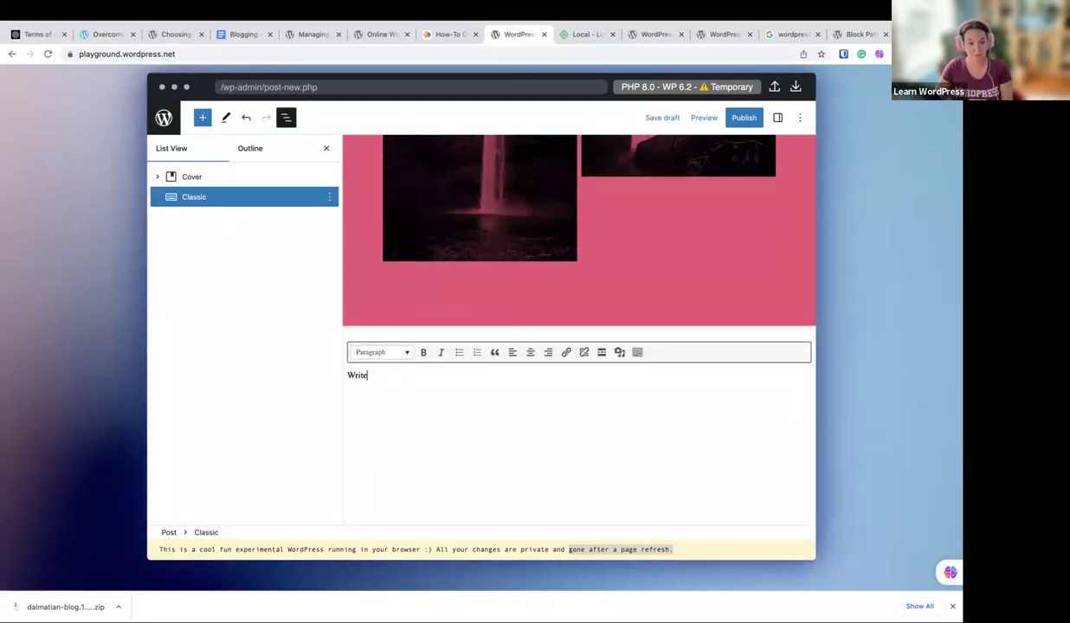
pyautogui.write(' in here rather than using blocks.')
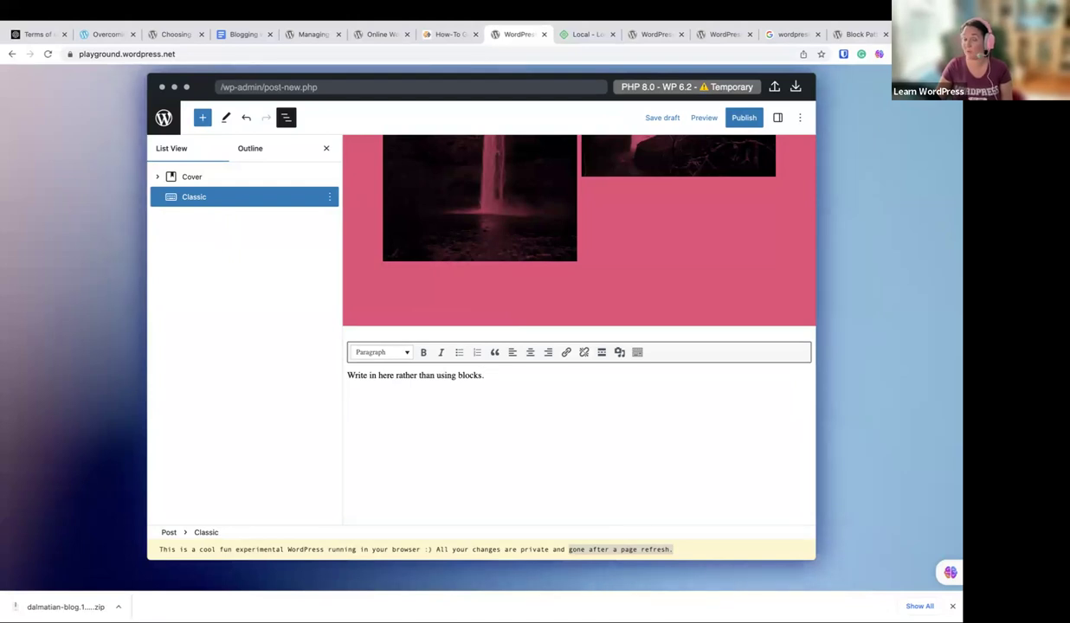
pyautogui.moveTo(406, 349)
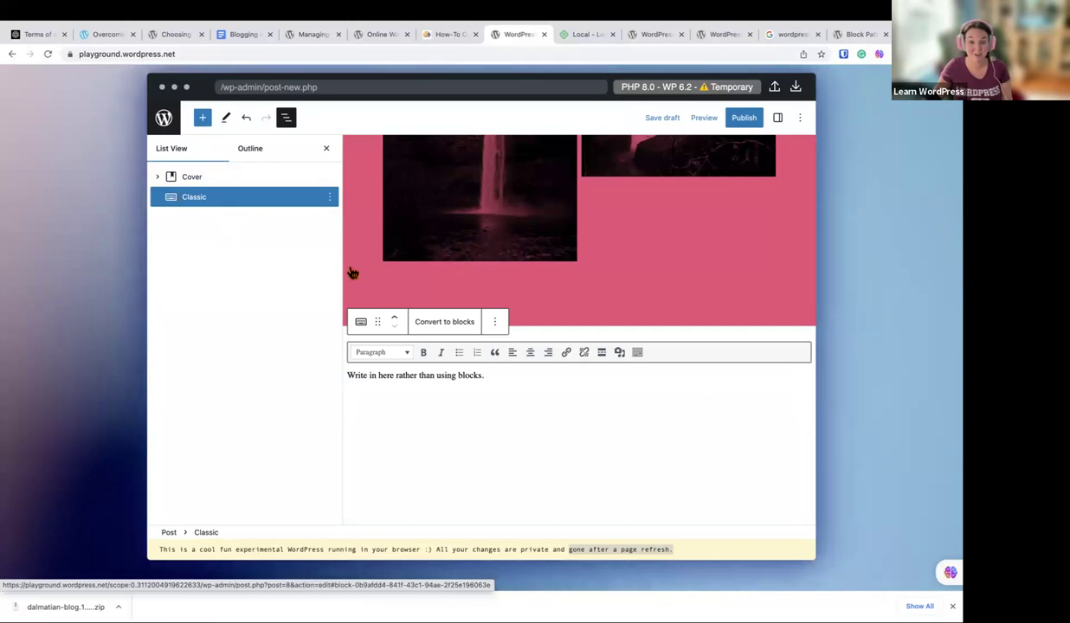
pyautogui.scroll(5, 528, 294)
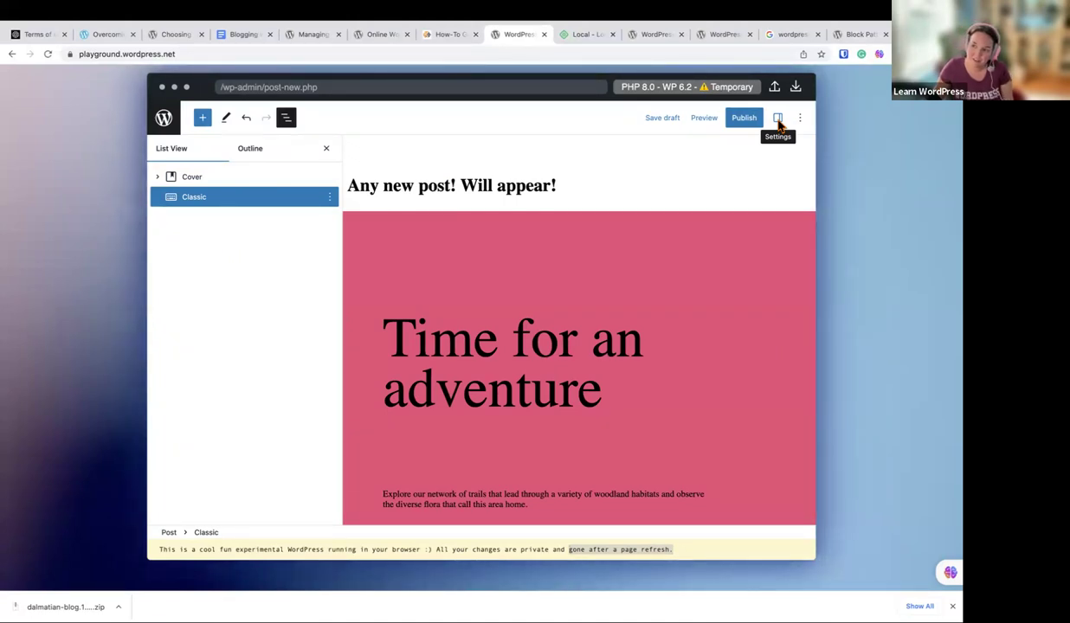
# Show the settings sidebar and open the Classic block's options menu in List View
pyautogui.click(779, 119)
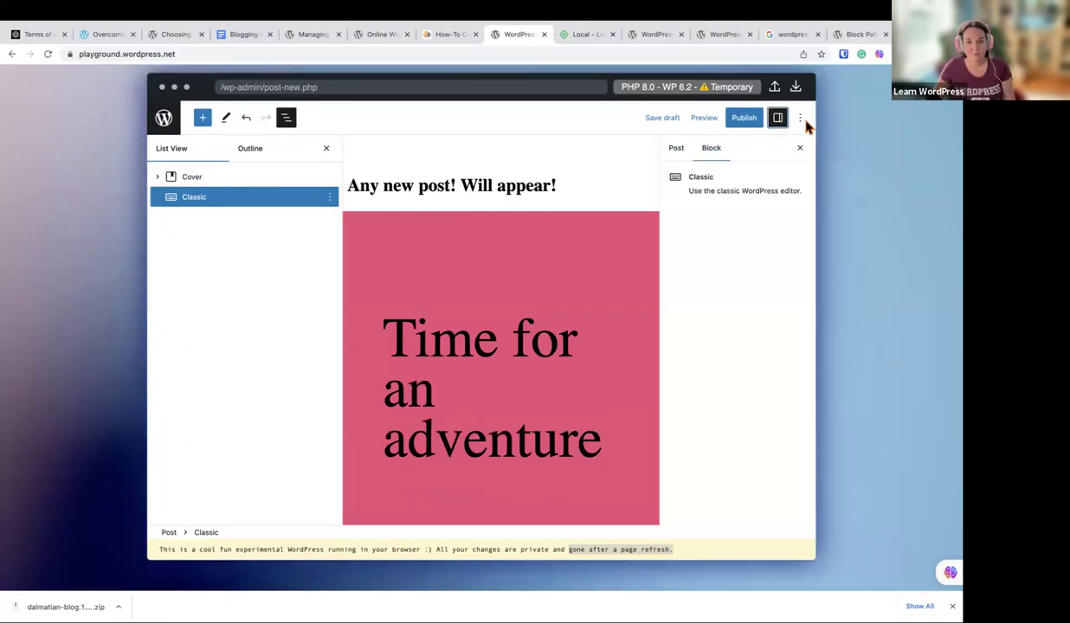
pyautogui.click(195, 179)
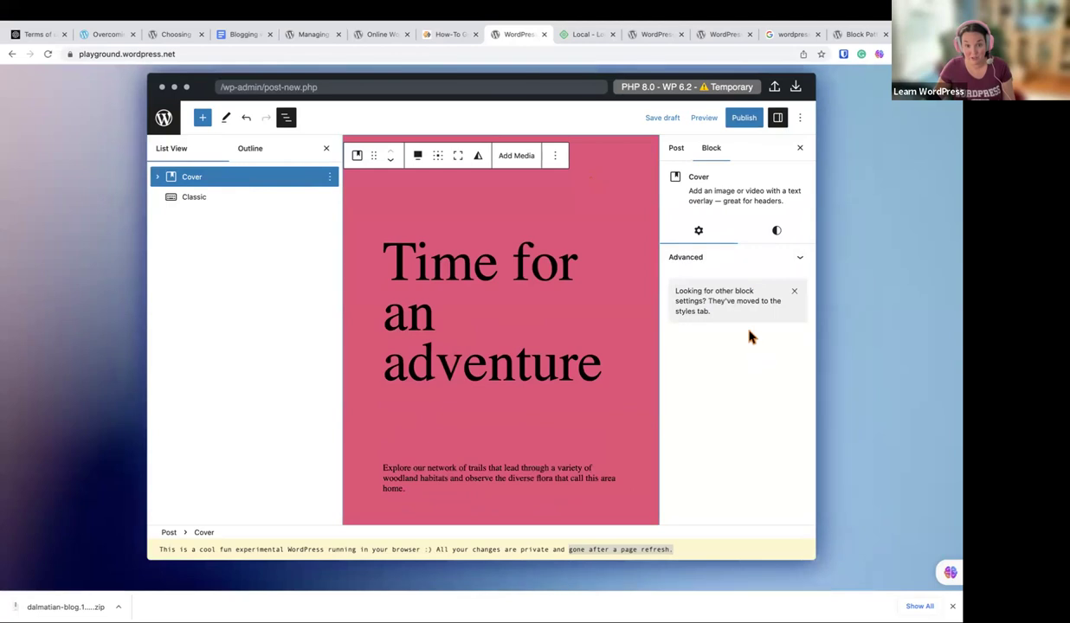
pyautogui.click(220, 202)
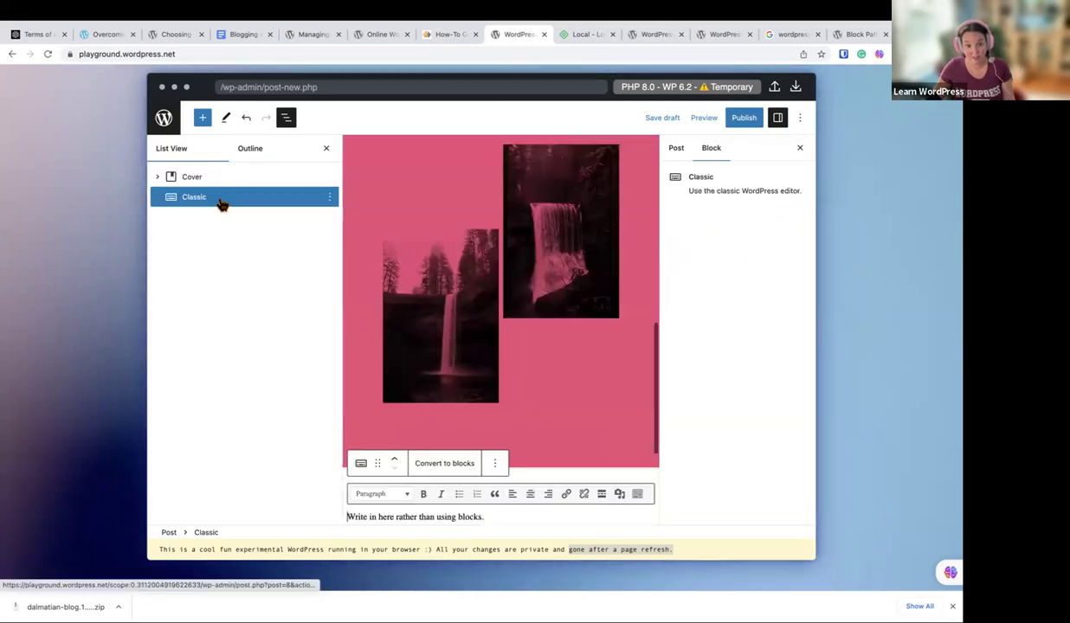
pyautogui.click(329, 198)
# Insert a new block after the Classic block and turn it into a List via /l
pyautogui.click(363, 286)
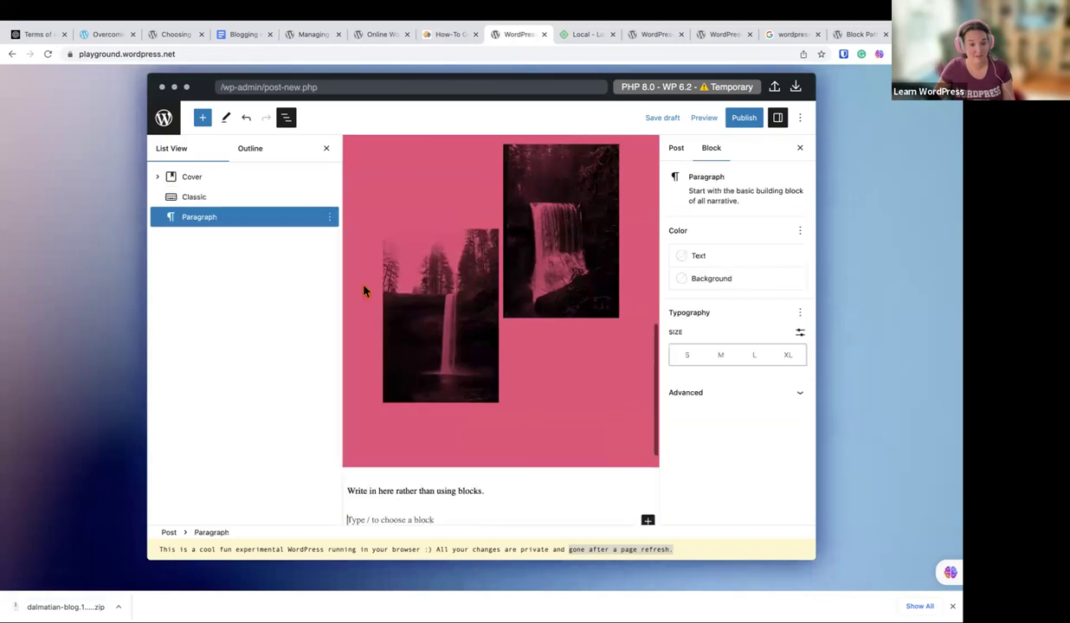
pyautogui.write('/l')
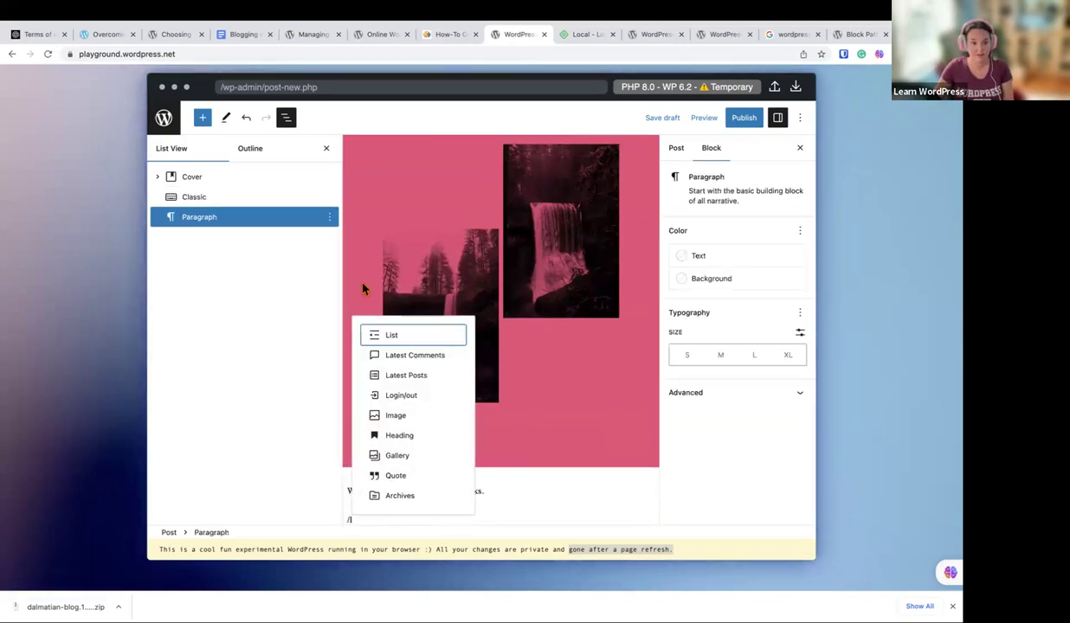
pyautogui.click(401, 336)
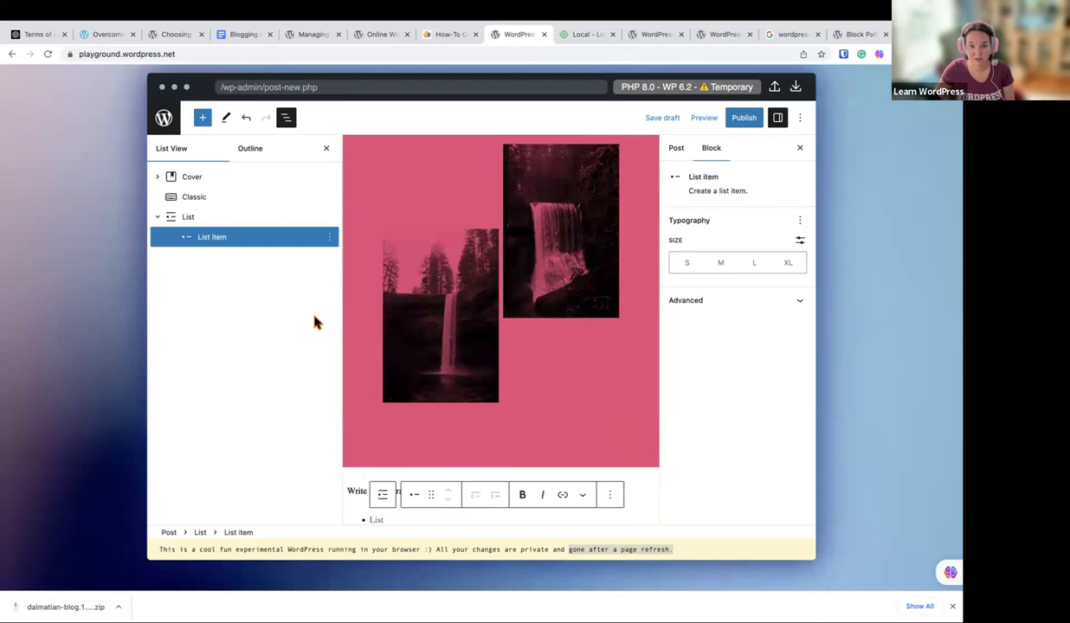
pyautogui.scroll(-1, 573, 399)
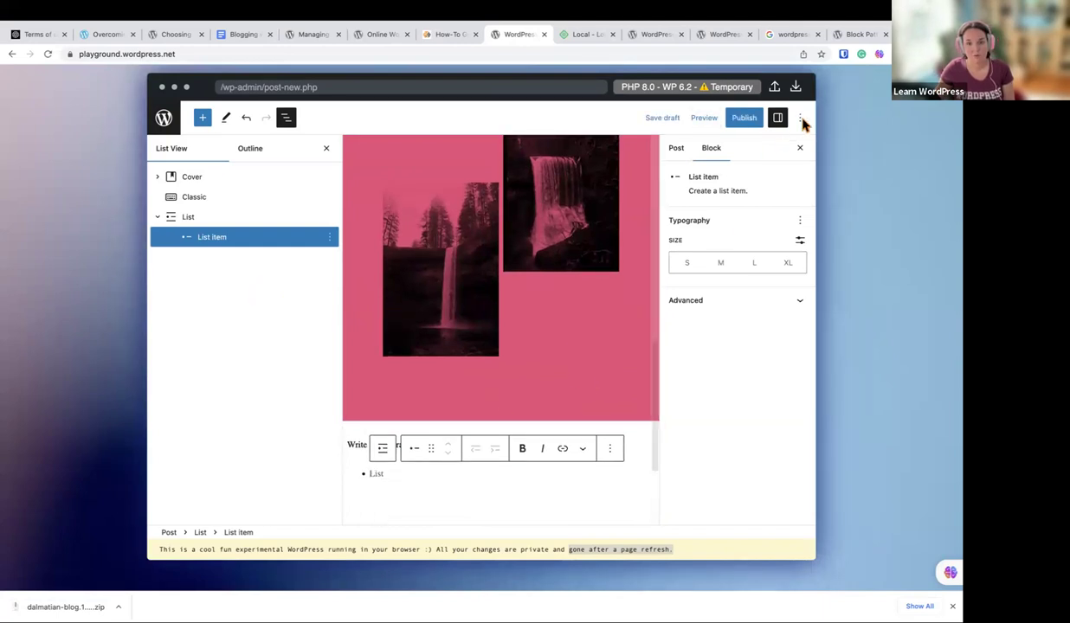
pyautogui.click(177, 217)
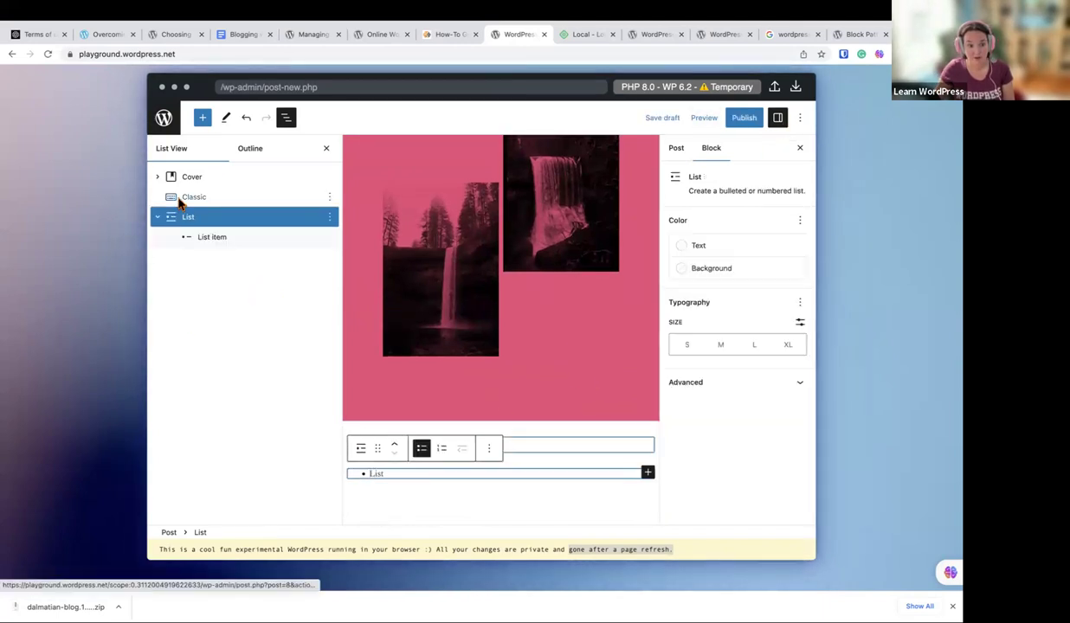
pyautogui.click(178, 196)
pyautogui.click(178, 176)
pyautogui.click(188, 217)
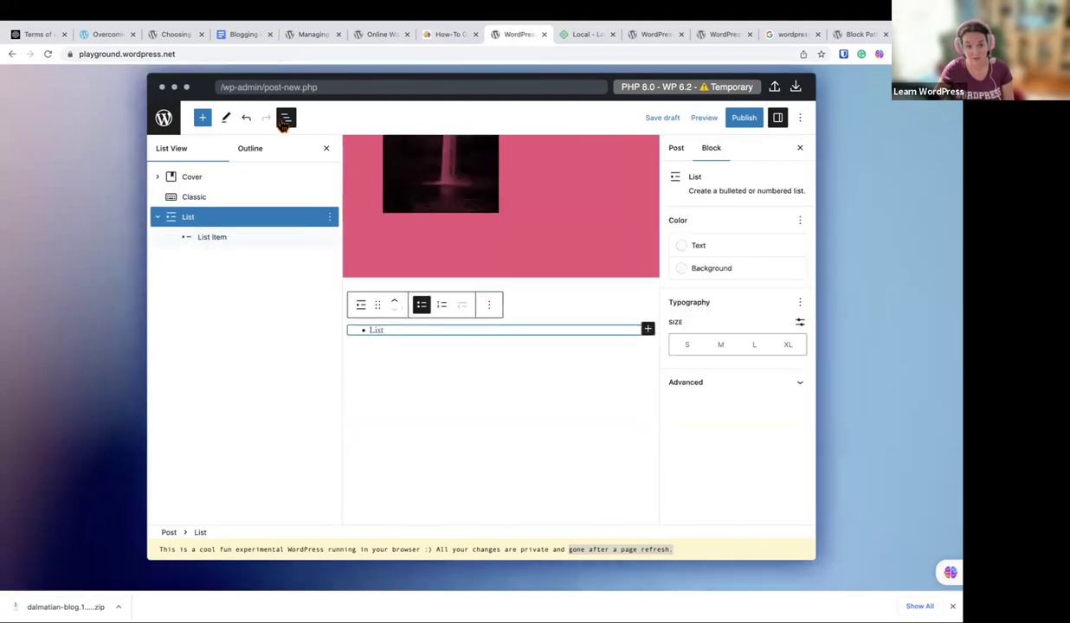
# Fill the list with 'I can make a list!', Flour, Eggs and Sugar
pyautogui.click(378, 328)
pyautogui.write('I can make a list!')
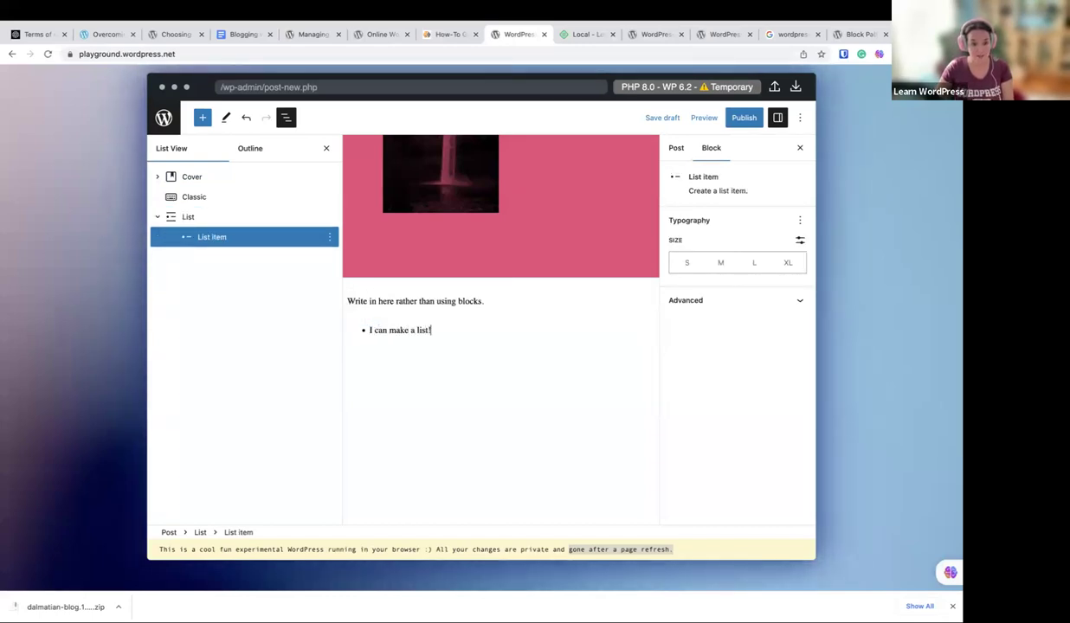
pyautogui.press('Return')
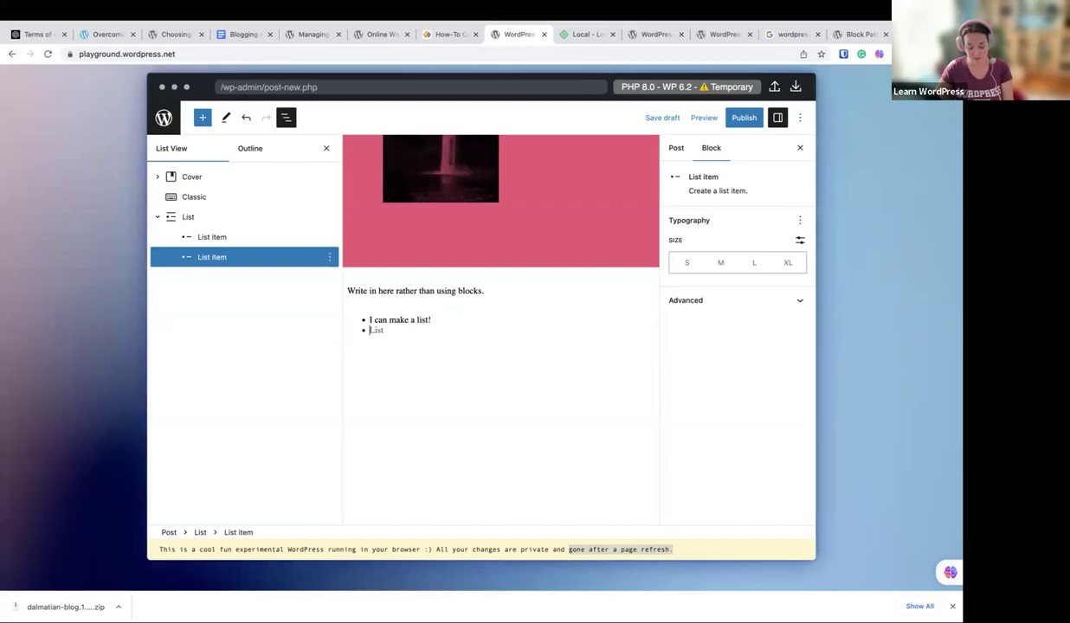
pyautogui.write('Flour')
pyautogui.press('Return')
pyautogui.write('Eggs')
pyautogui.press('Return')
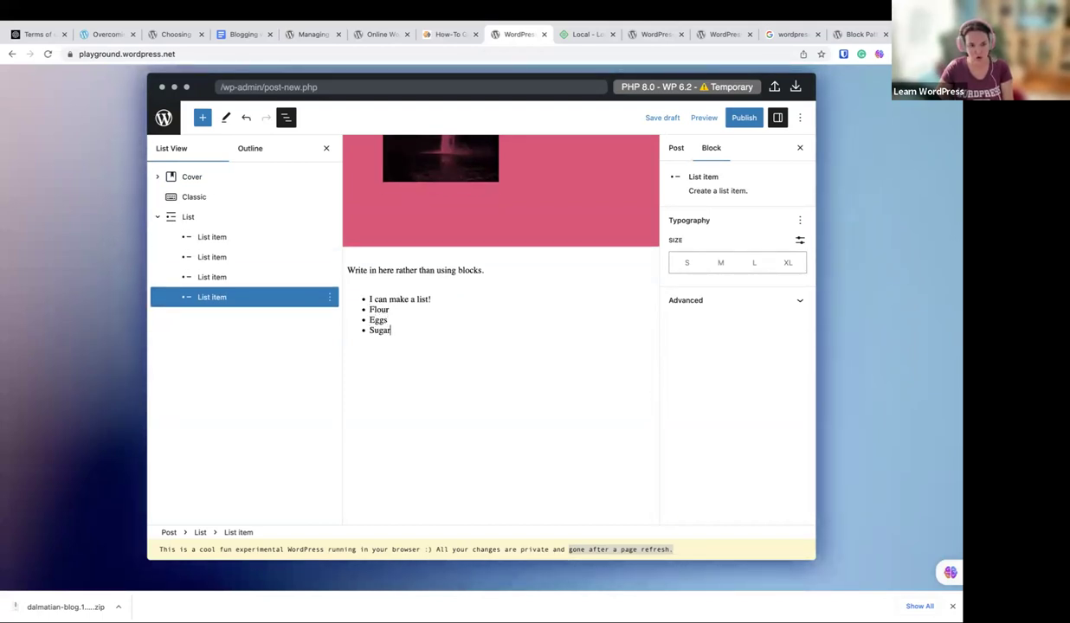
pyautogui.write('Sugar')
pyautogui.press('Return')
pyautogui.click(204, 219)
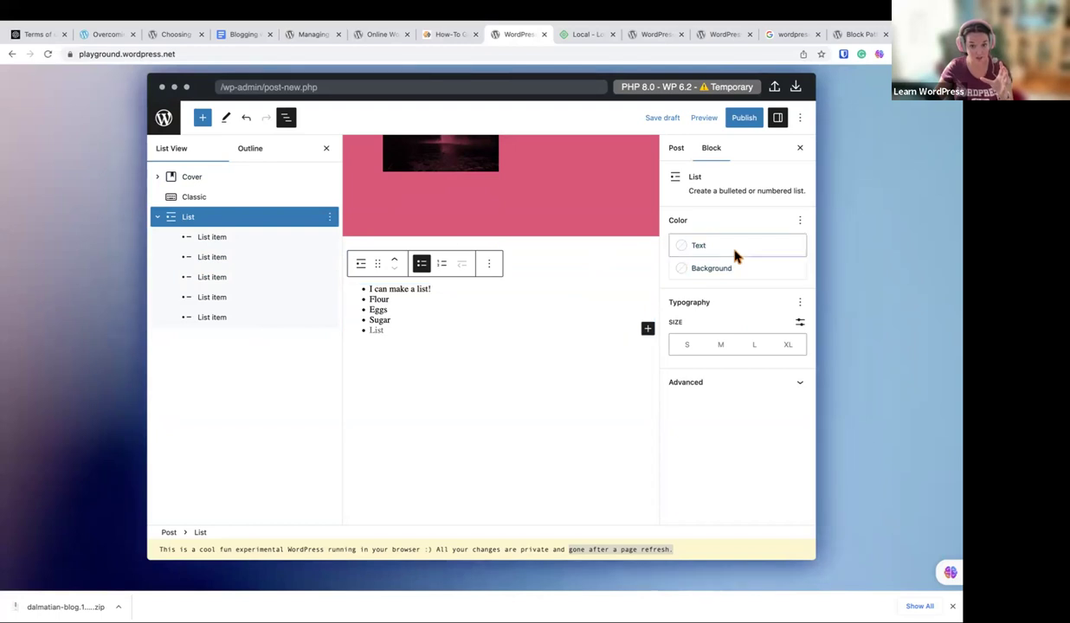
# Set the list text colour to Vivid red
pyautogui.click(708, 245)
pyautogui.click(611, 311)
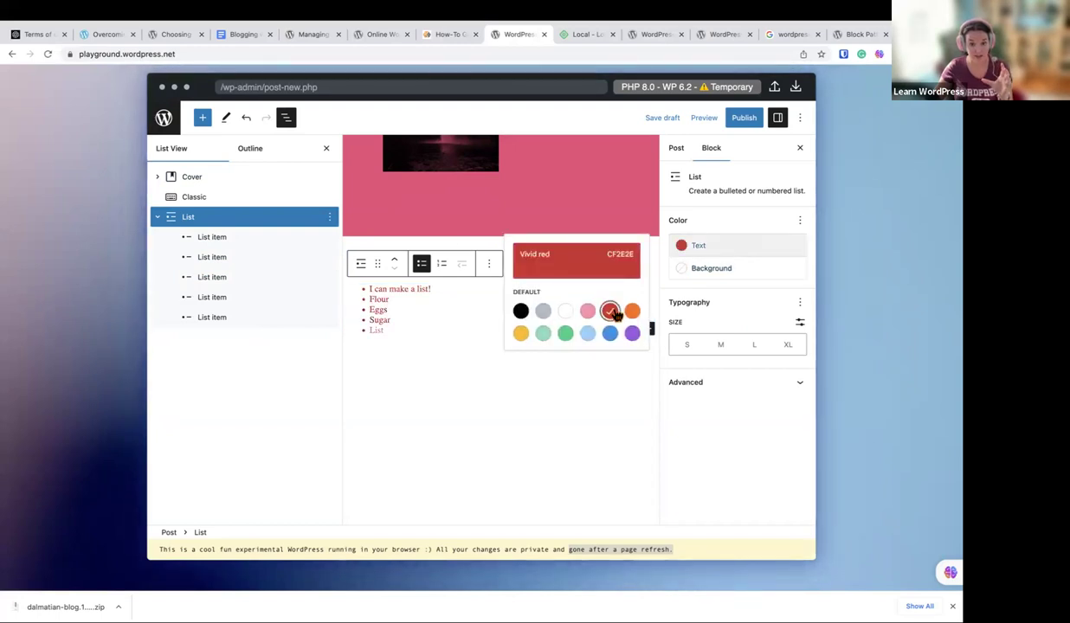
pyautogui.click(726, 348)
# Give the list text a custom font size of 27 px
pyautogui.click(723, 346)
pyautogui.click(752, 346)
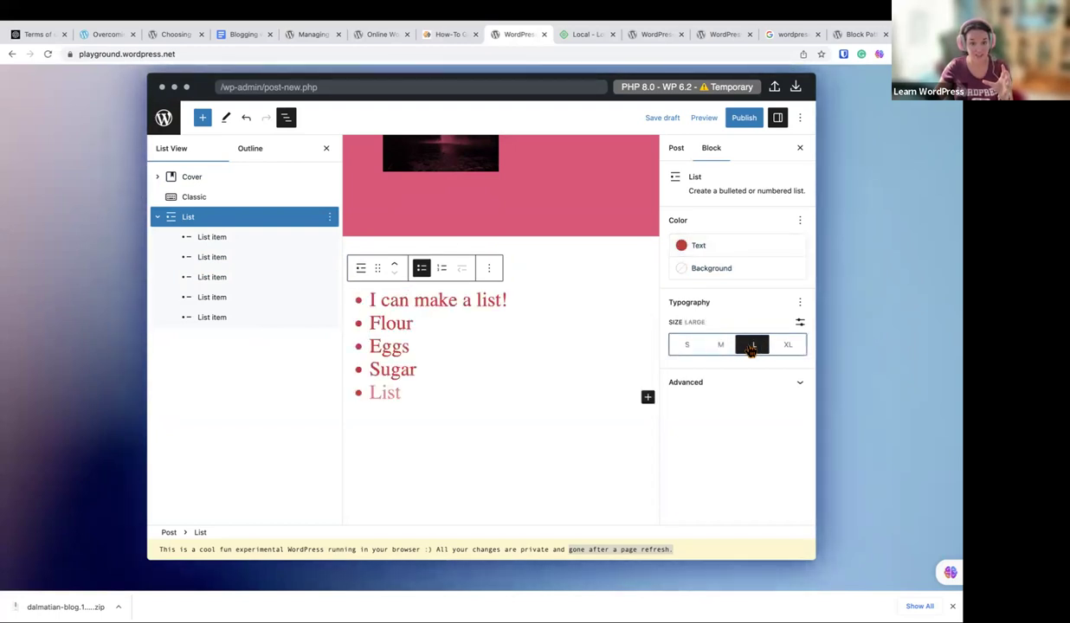
pyautogui.click(690, 346)
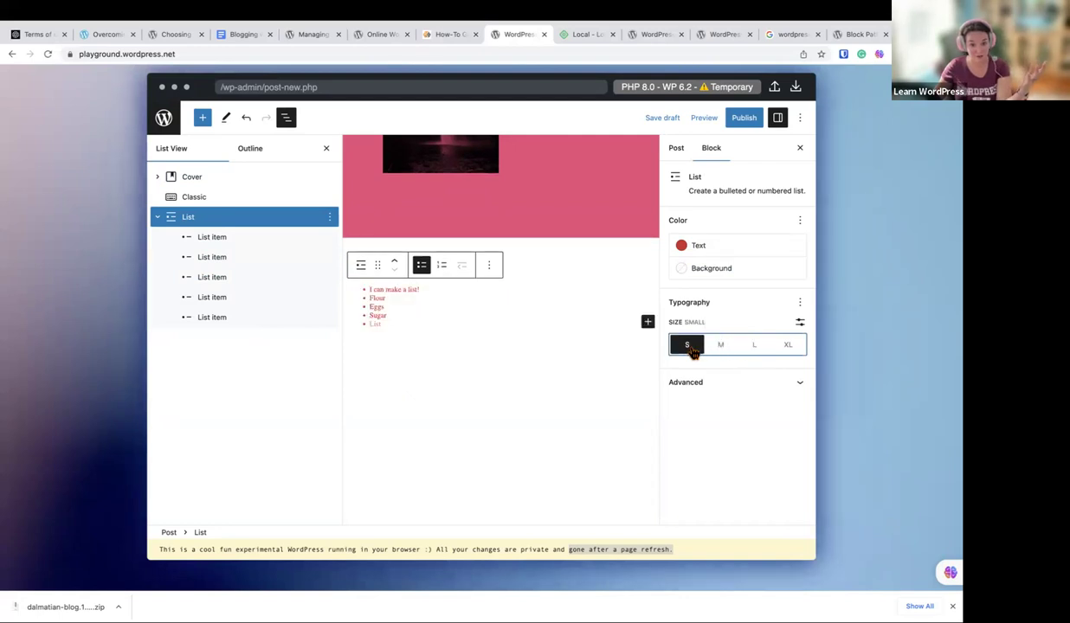
pyautogui.click(800, 322)
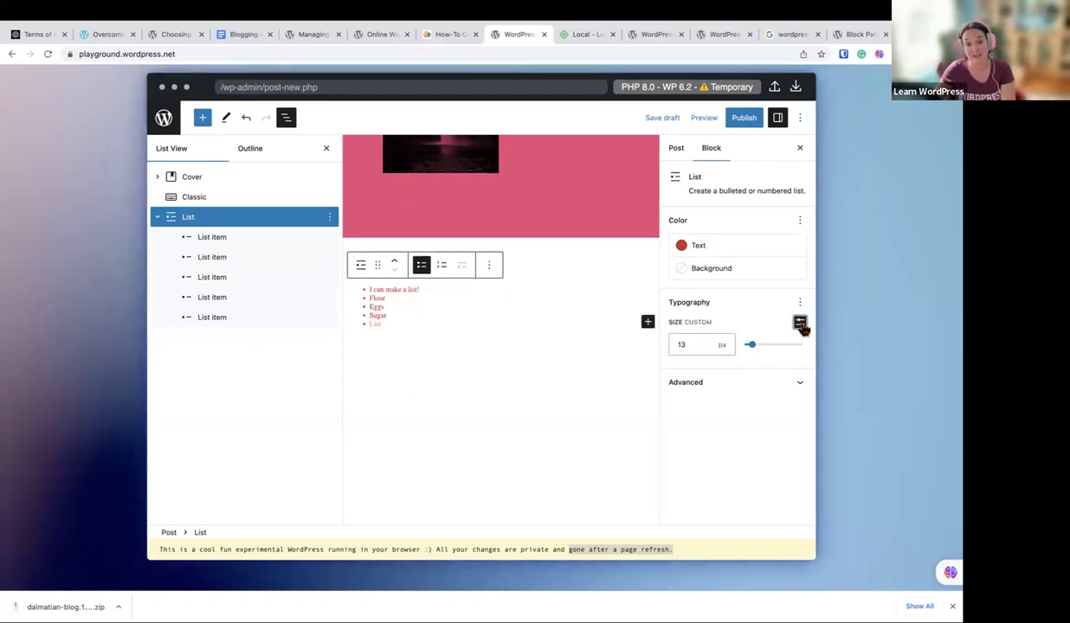
pyautogui.moveTo(760, 345)
pyautogui.mouseDown()
pyautogui.moveTo(779, 349)
pyautogui.moveTo(762, 348)
pyautogui.mouseUp()
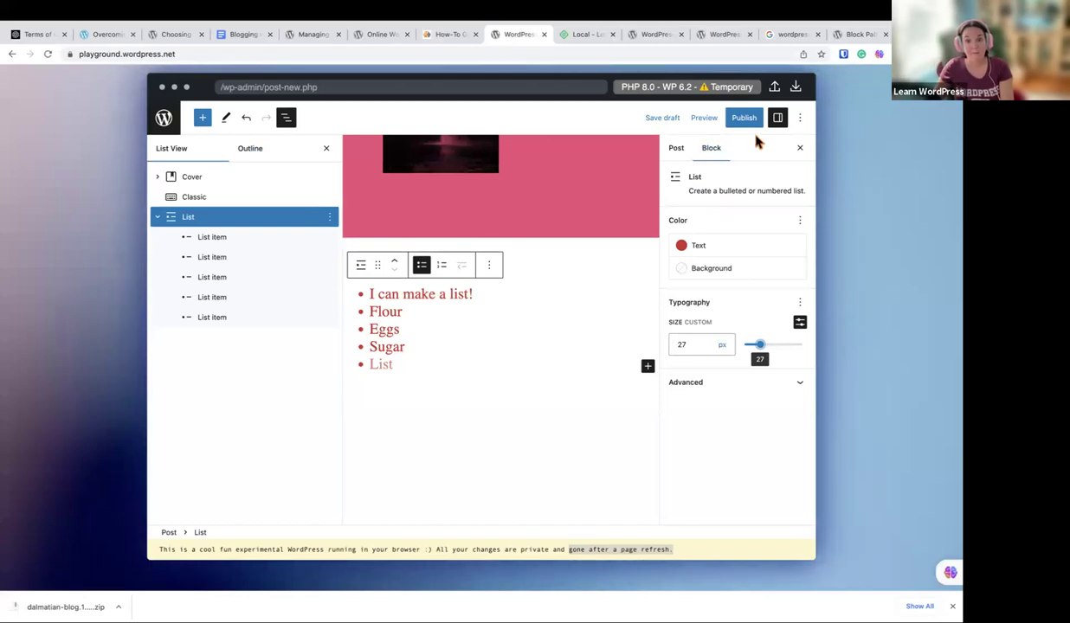
pyautogui.click(778, 120)
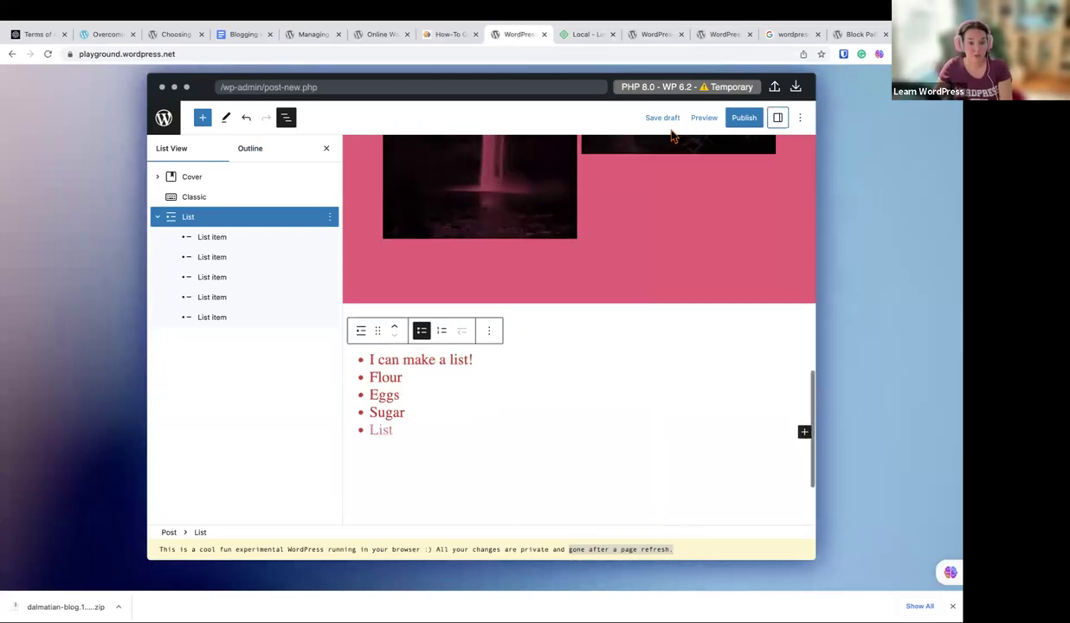
pyautogui.scroll(-4, 557, 270)
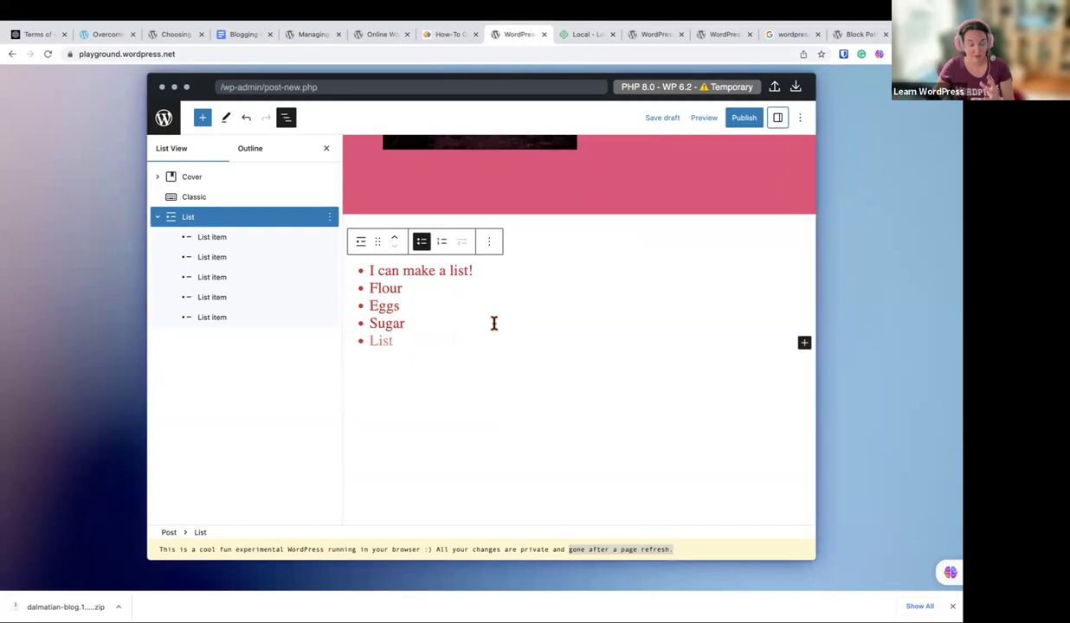
pyautogui.click(783, 121)
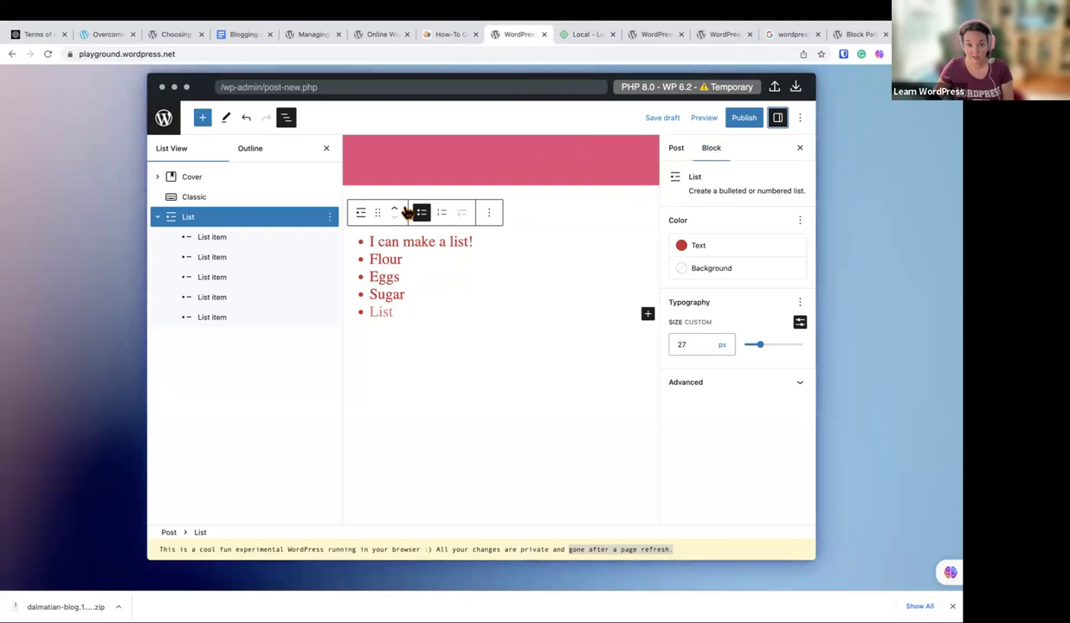
# Set the post's visibility to Private and confirm publishing it
pyautogui.click(674, 149)
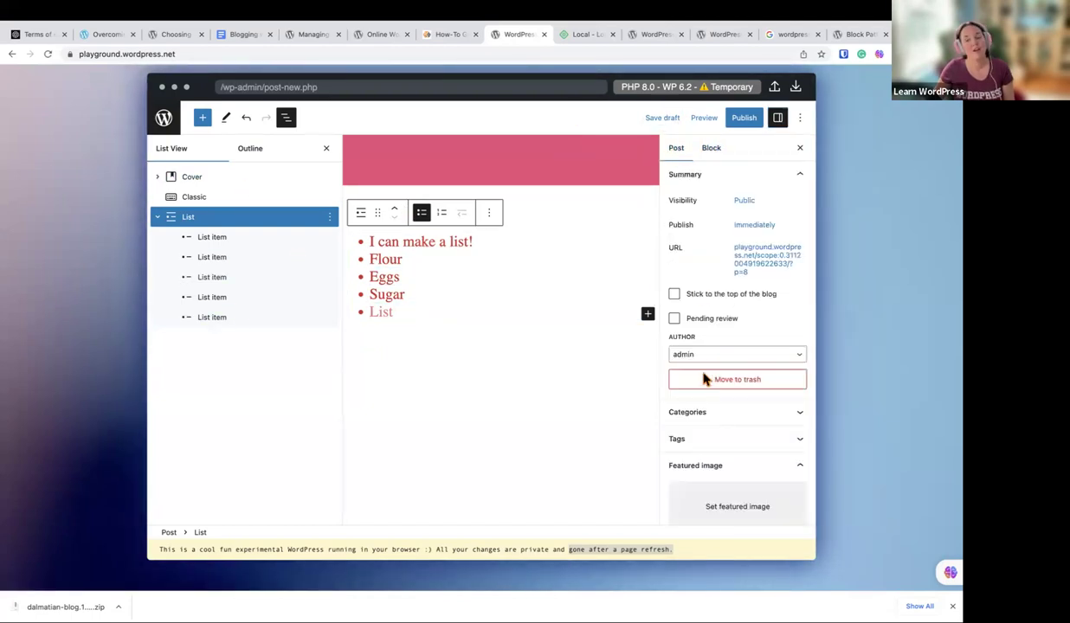
pyautogui.scroll(-1, 705, 376)
pyautogui.scroll(1, 705, 376)
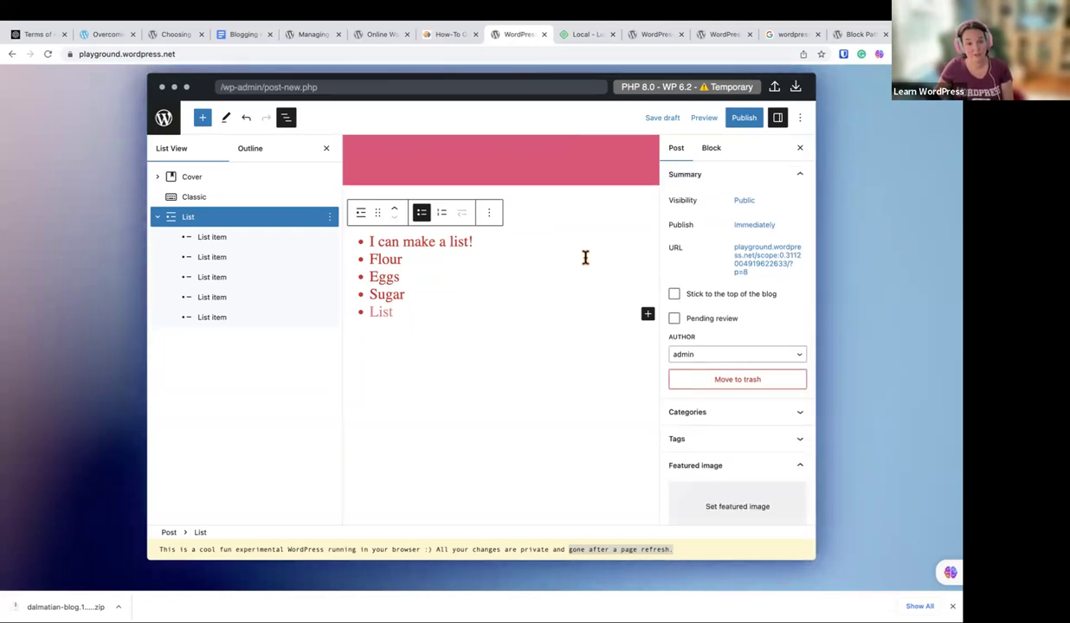
pyautogui.scroll(10, 588, 263)
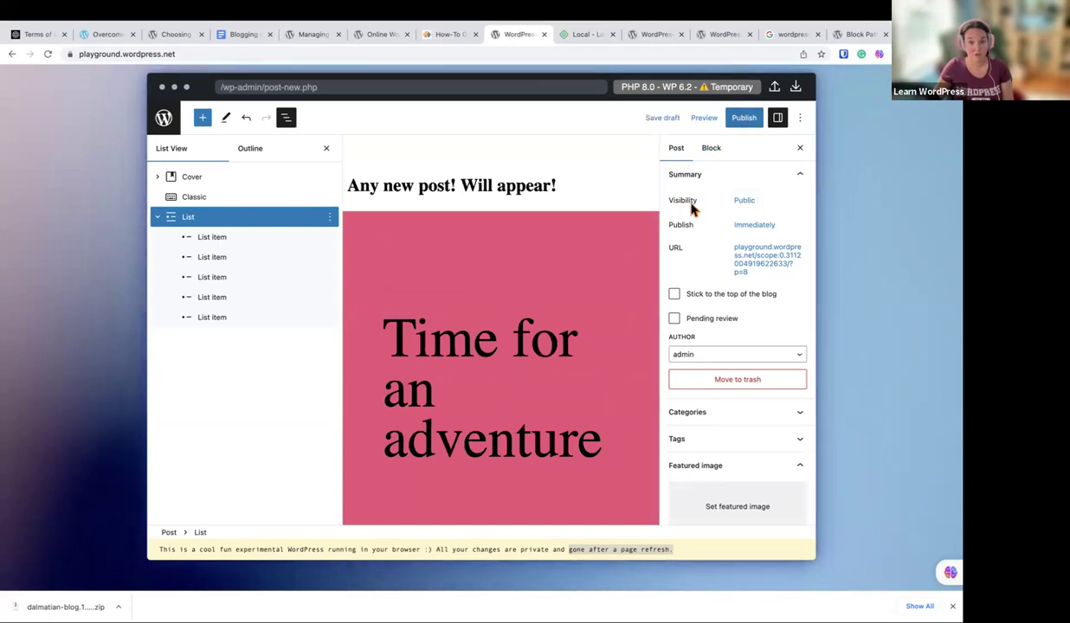
pyautogui.click(746, 202)
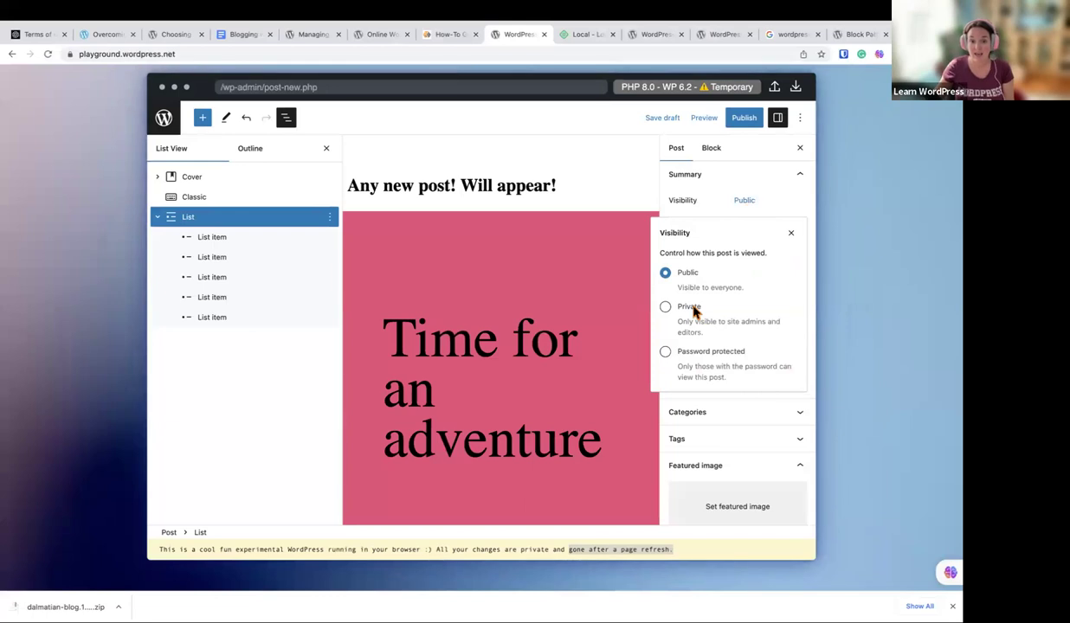
pyautogui.click(689, 307)
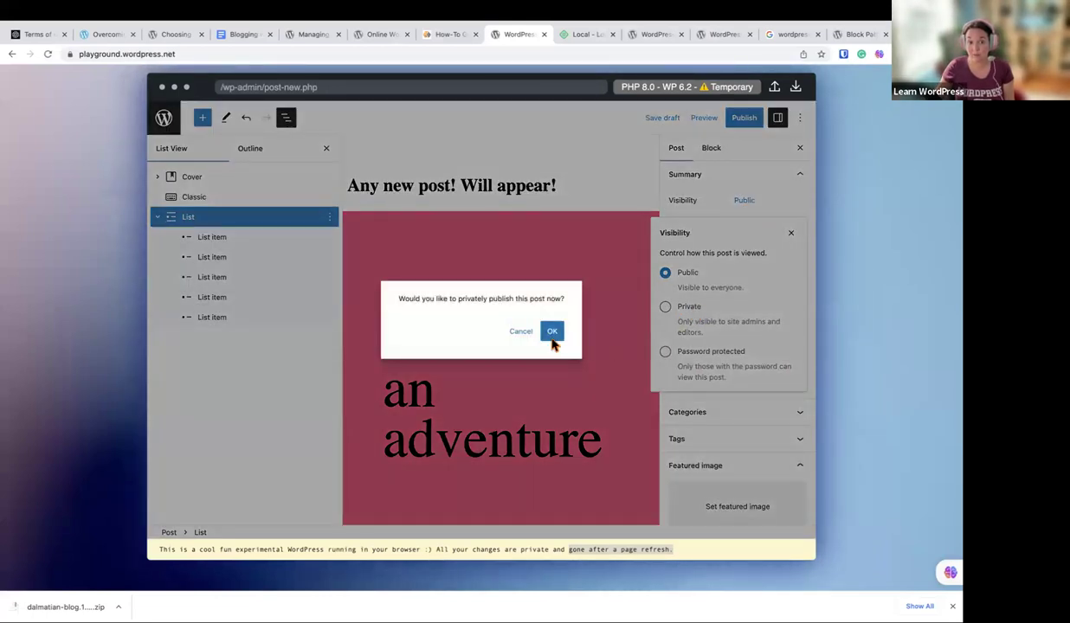
pyautogui.click(550, 331)
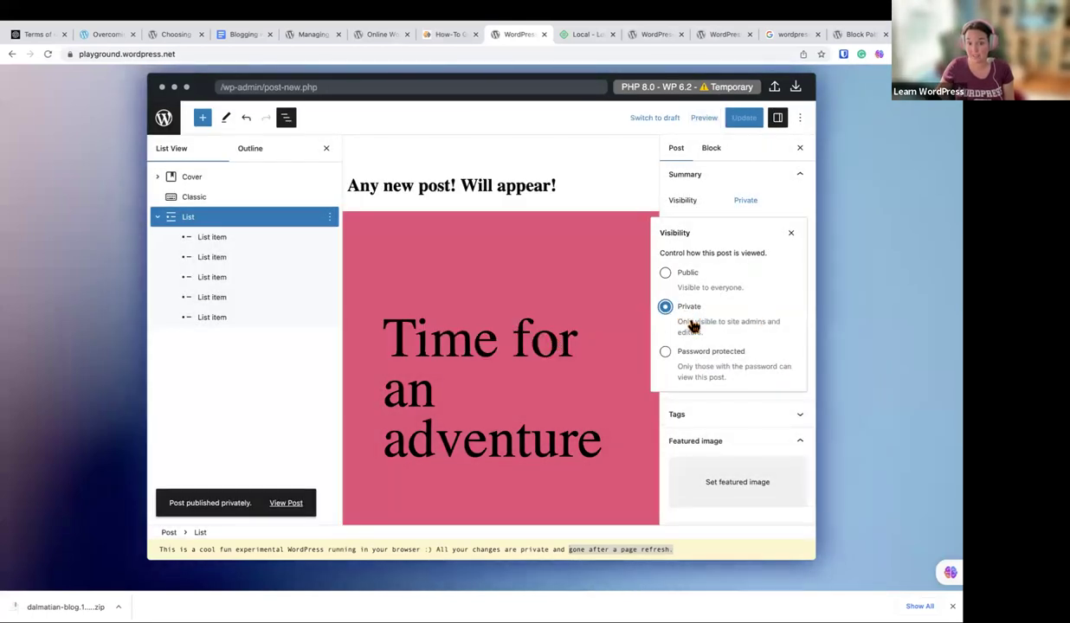
# Switch visibility to Password protected, enter a password and save the update
pyautogui.click(686, 357)
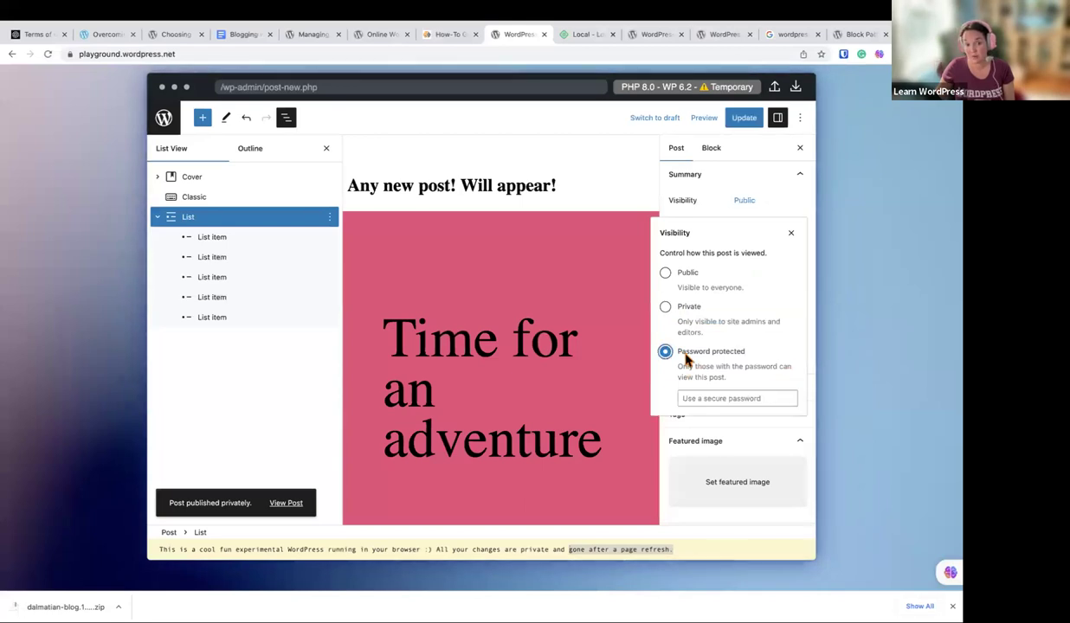
pyautogui.click(727, 399)
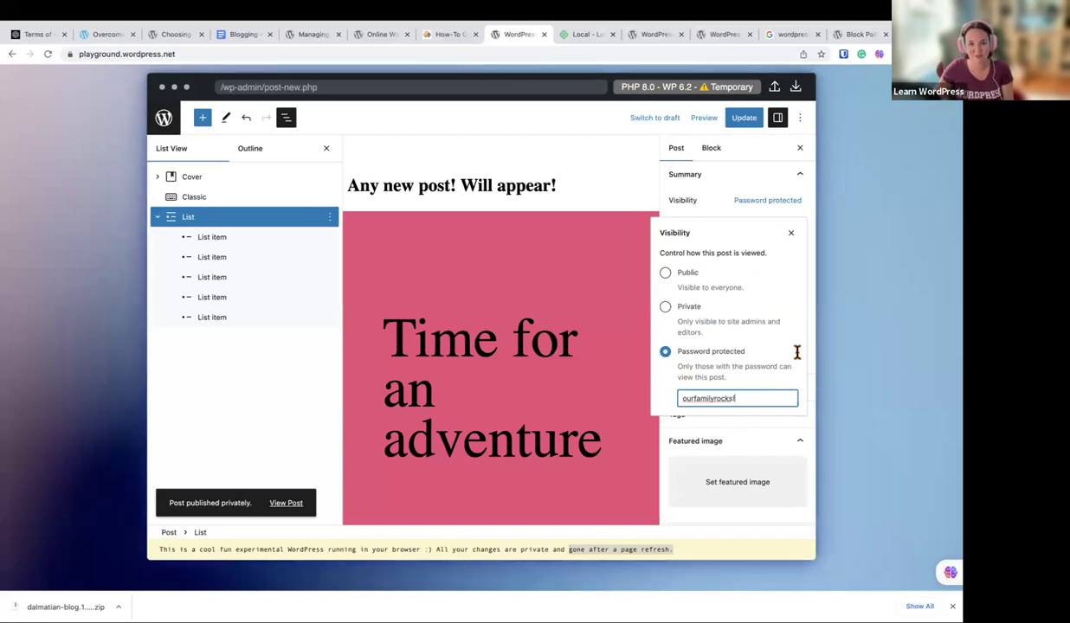
pyautogui.click(744, 119)
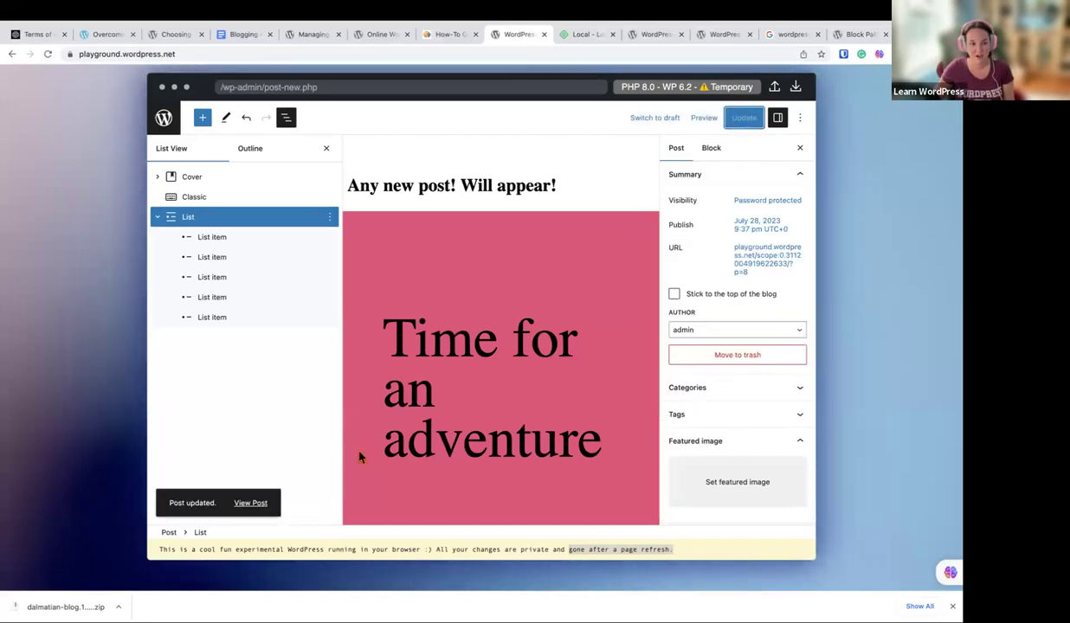
pyautogui.click(251, 505)
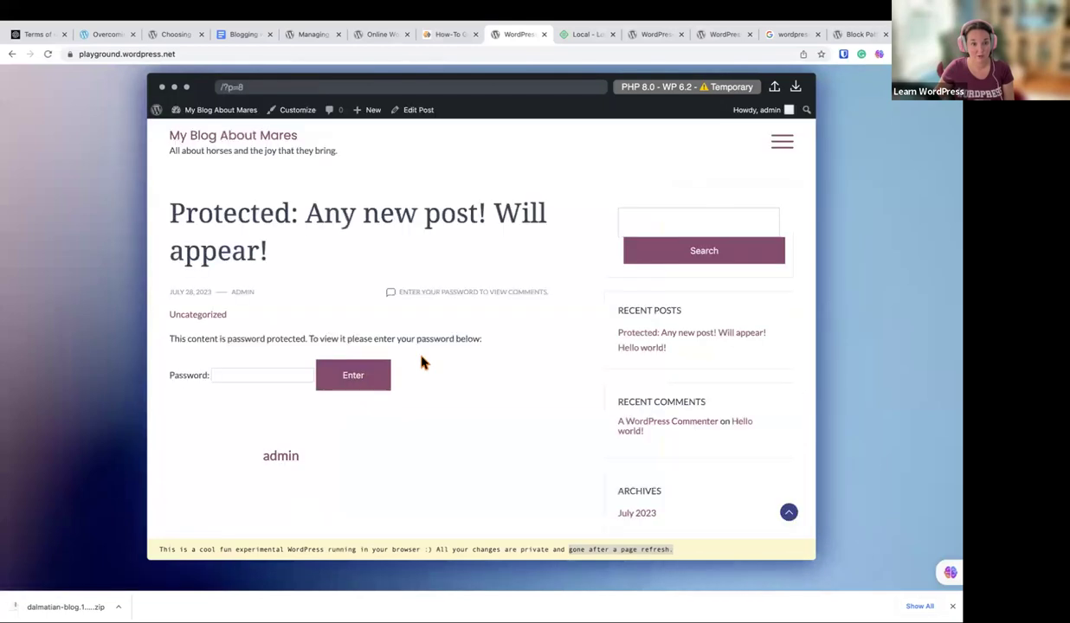
pyautogui.click(263, 381)
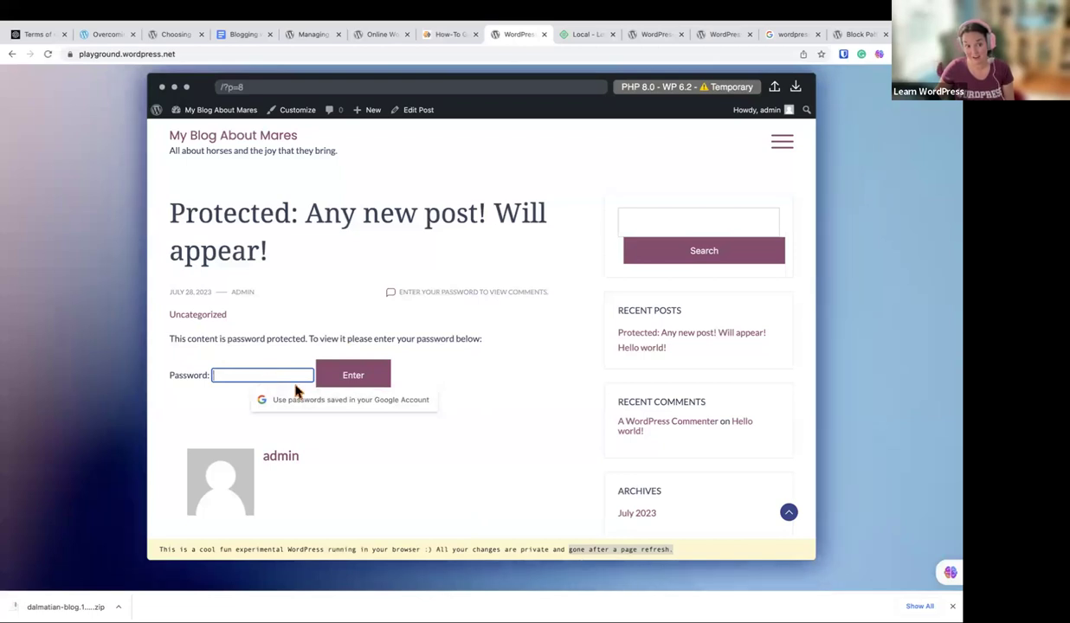
pyautogui.click(419, 111)
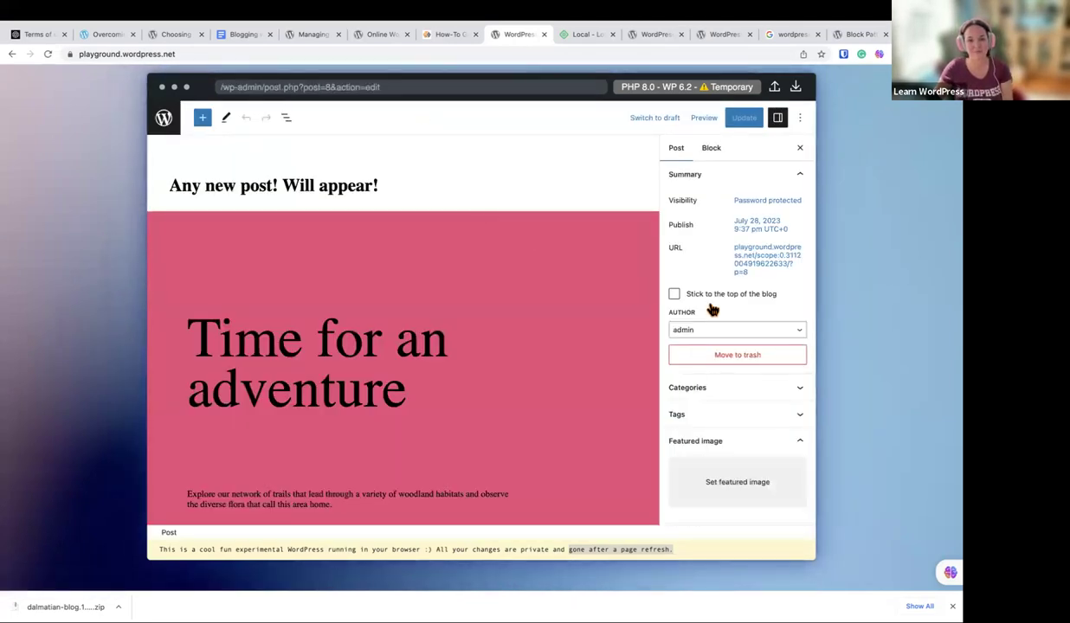
# Create the new categories Air Travel and Train Travel in the Categories panel
pyautogui.scroll(-2, 738, 221)
pyautogui.scroll(2, 727, 201)
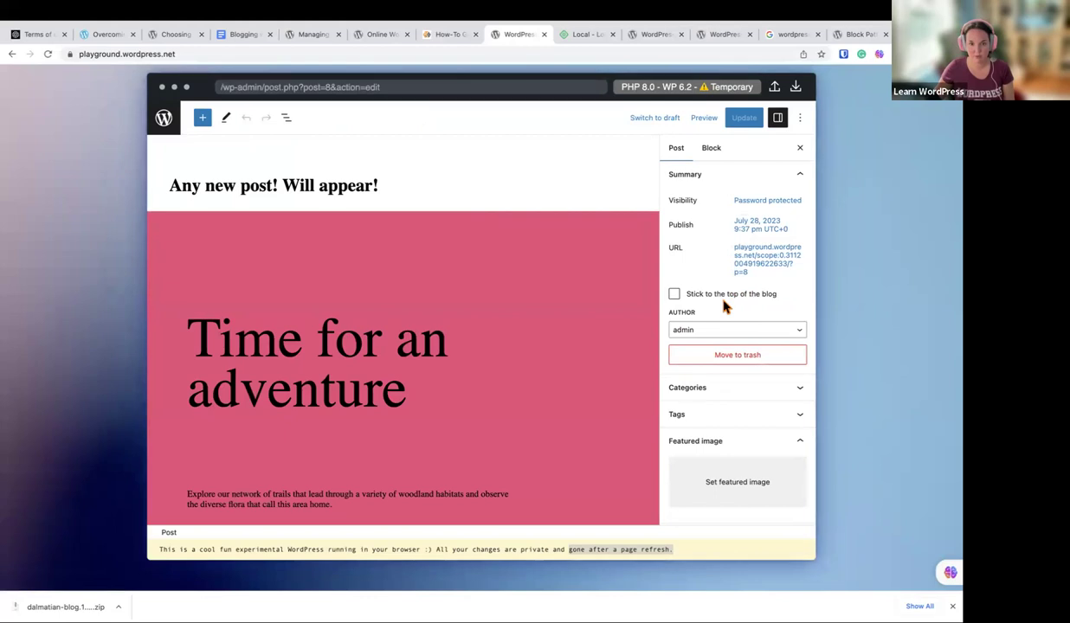
pyautogui.scroll(-3, 725, 304)
pyautogui.scroll(2, 726, 304)
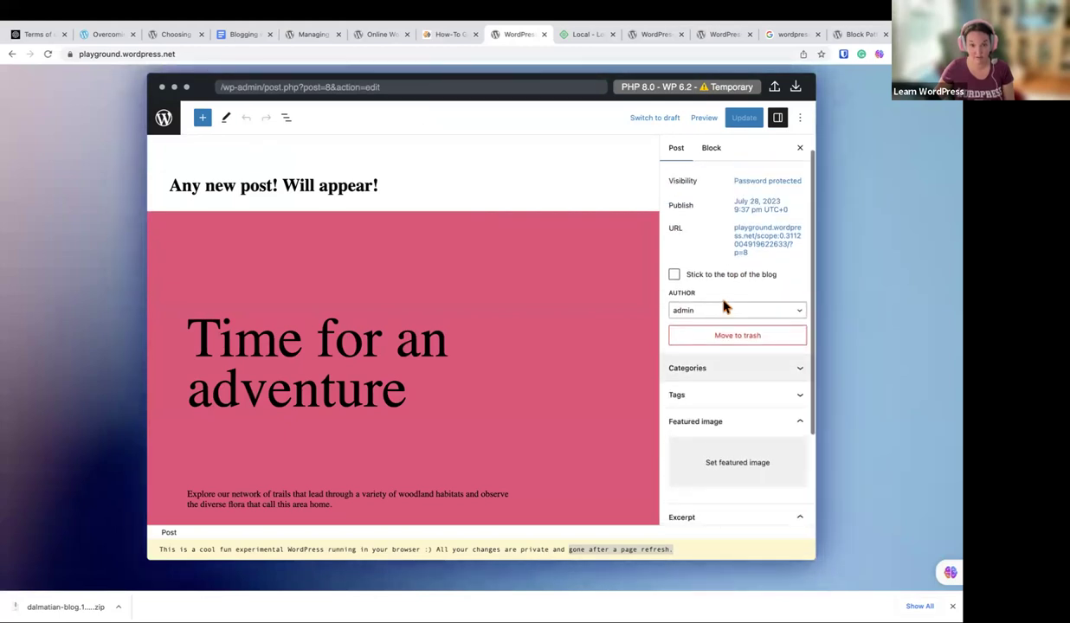
pyautogui.scroll(-1, 726, 308)
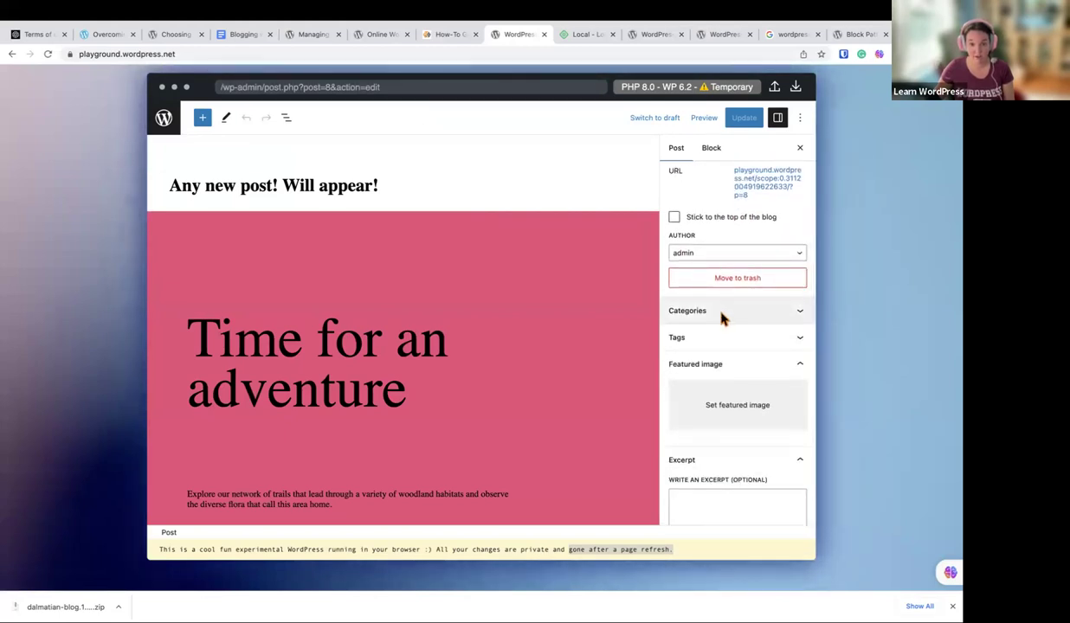
pyautogui.click(722, 315)
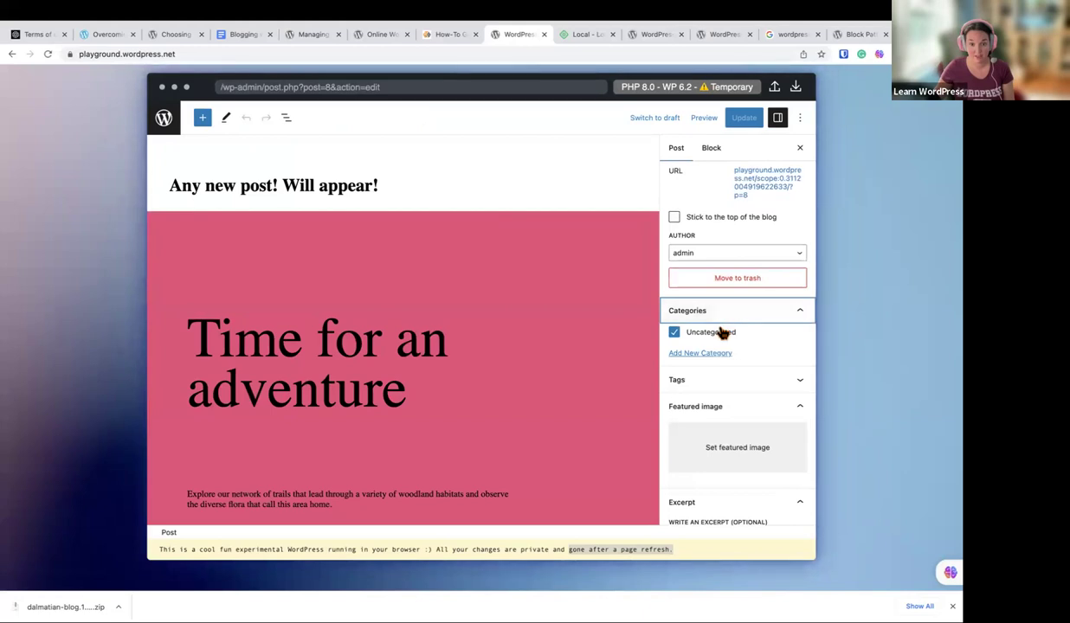
pyautogui.click(718, 384)
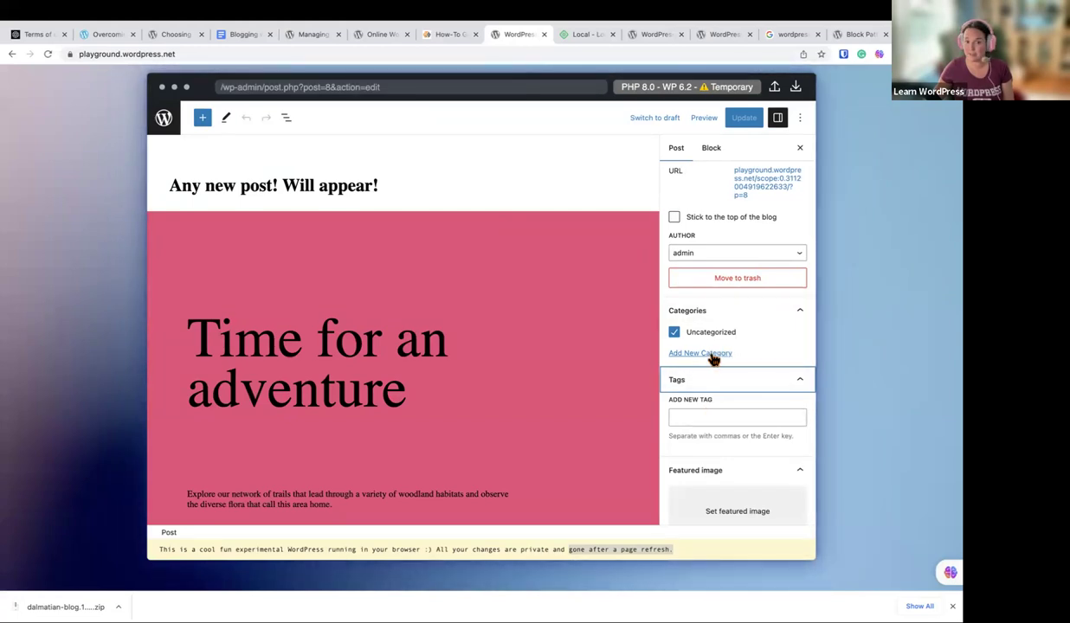
pyautogui.click(712, 355)
pyautogui.click(710, 380)
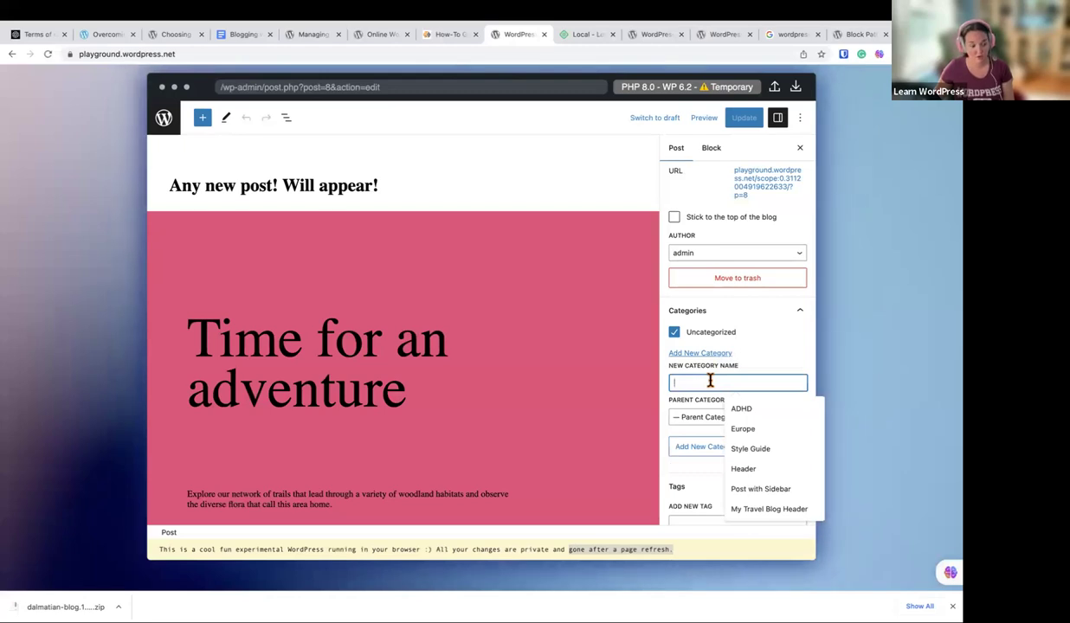
pyautogui.write('Tra')
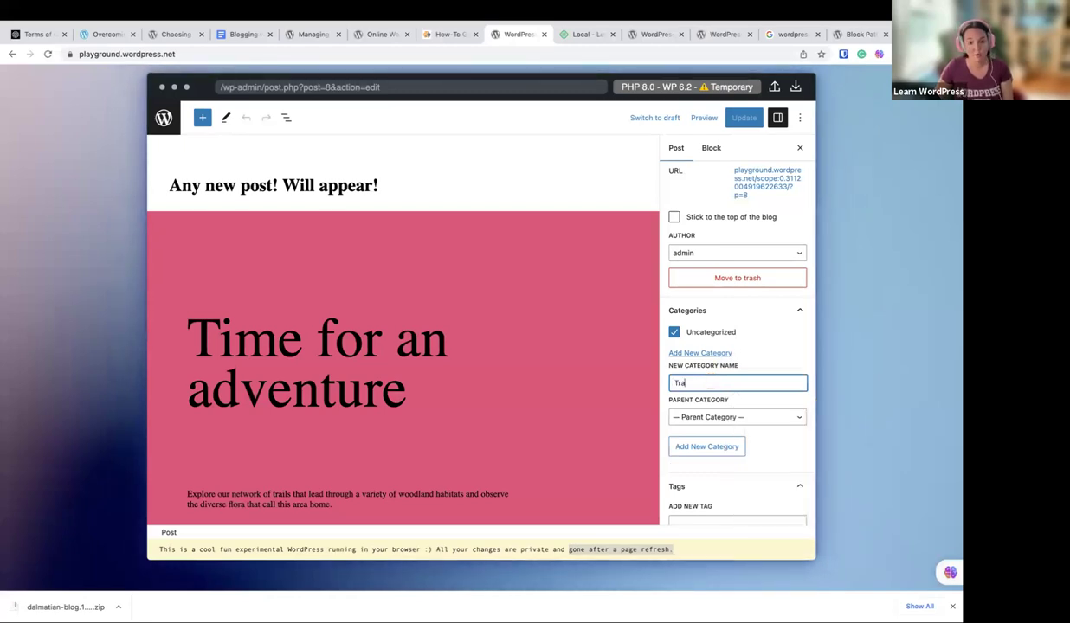
pyautogui.write('Air')
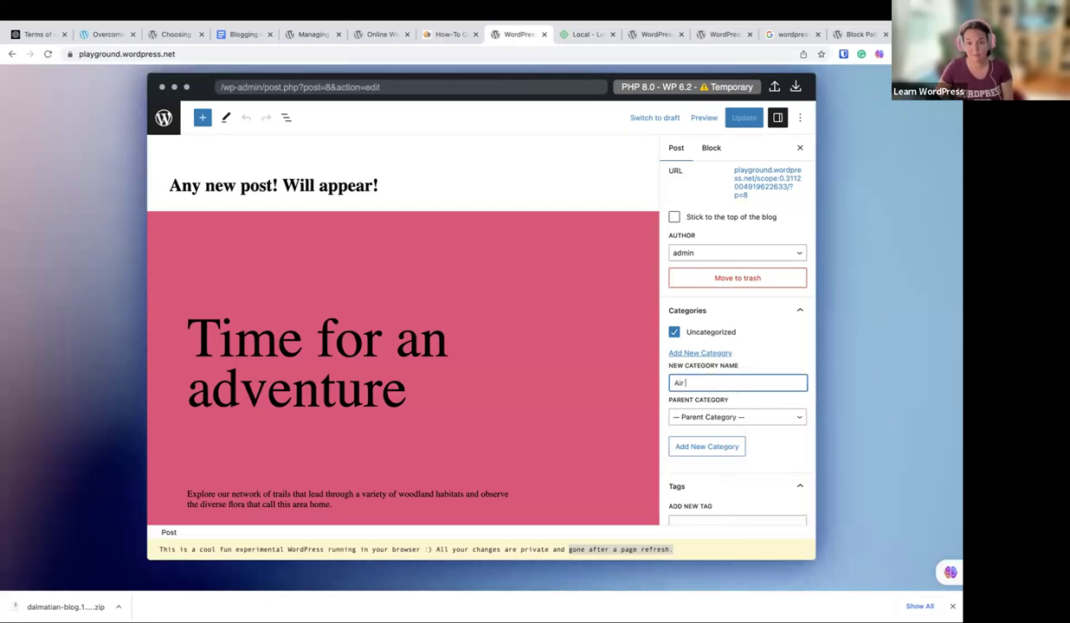
pyautogui.click(720, 446)
pyautogui.click(708, 400)
pyautogui.write('Train Travel')
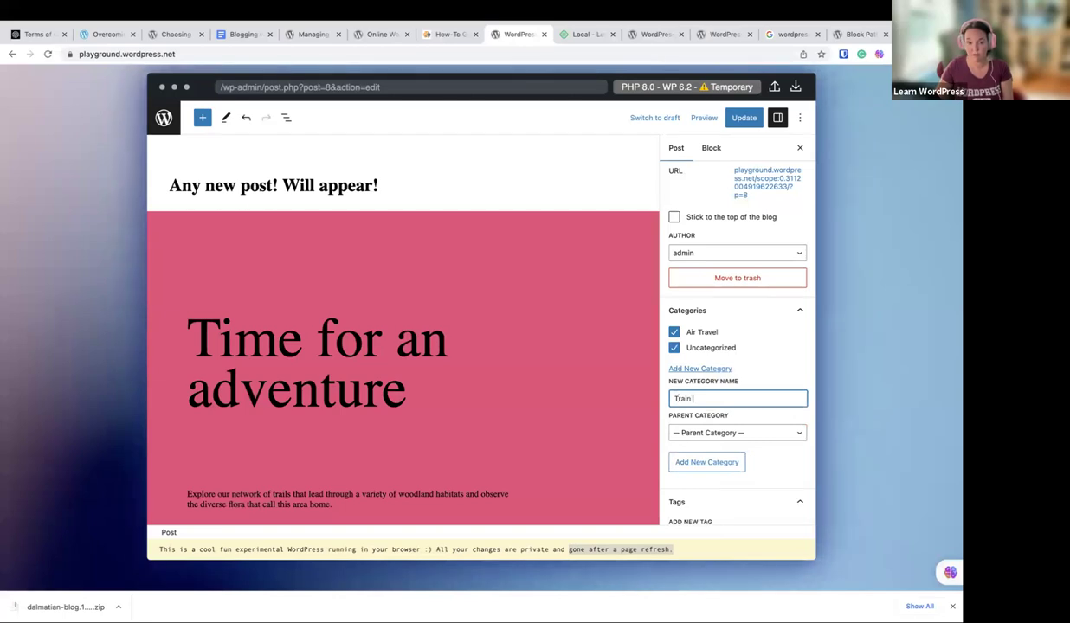
pyautogui.click(722, 463)
# Retitle the post 'The beauty of traveling by trains', untick Uncategorized and update
pyautogui.click(233, 310)
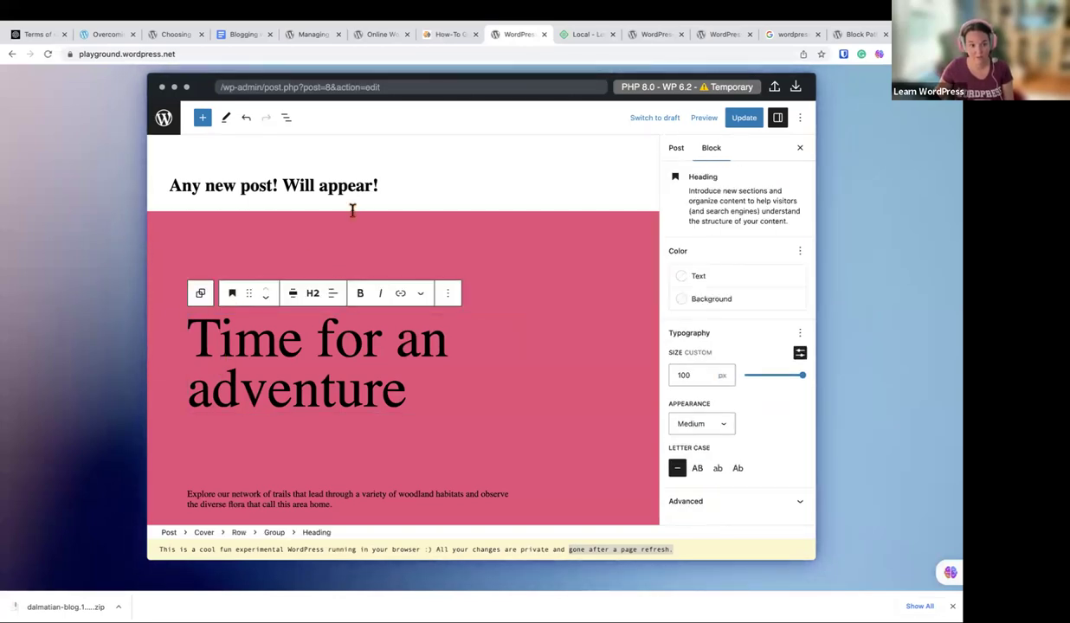
pyautogui.click(421, 186)
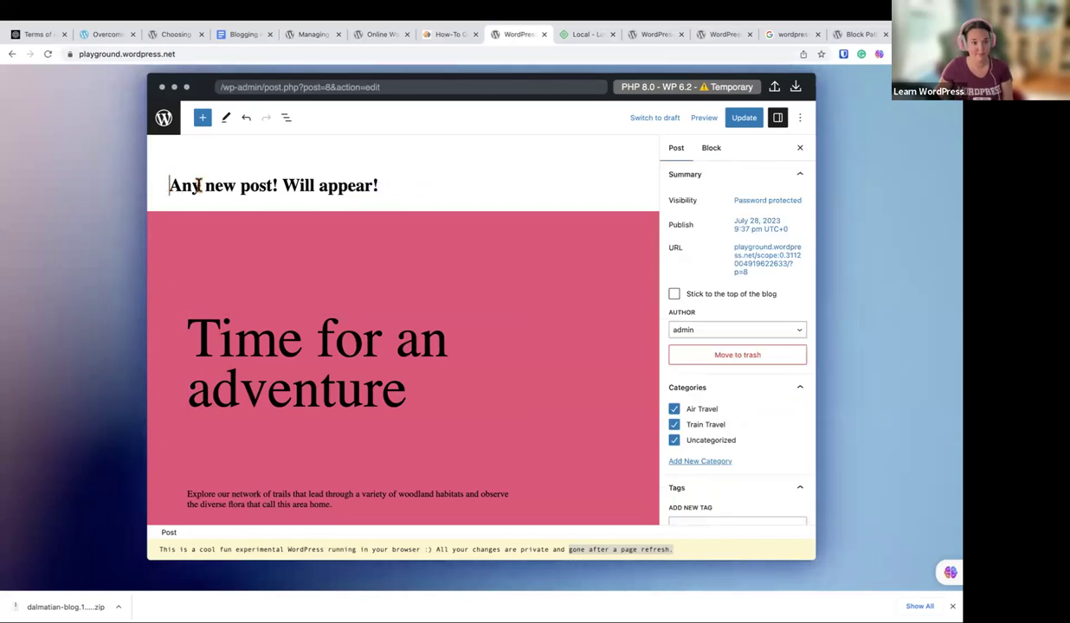
pyautogui.moveTo(199, 187); pyautogui.dragTo(399, 190)
pyautogui.write('The bueat')
pyautogui.press('BackSpace')
pyautogui.press('BackSpace')
pyautogui.press('BackSpace')
pyautogui.press('BackSpace')
pyautogui.write('eauty of traveling by trains')
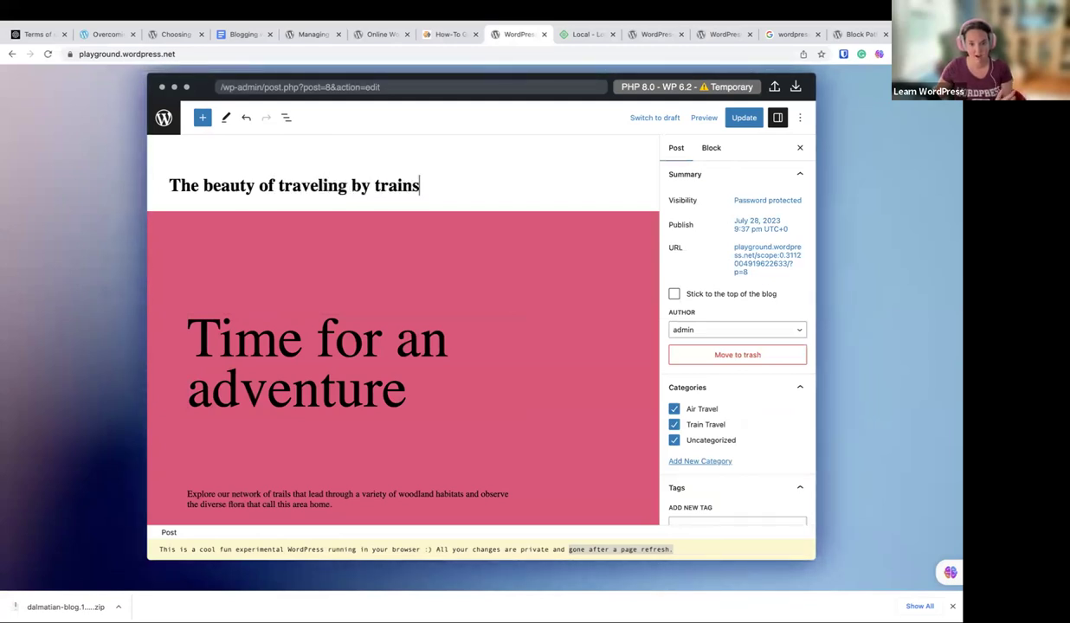
pyautogui.click(676, 440)
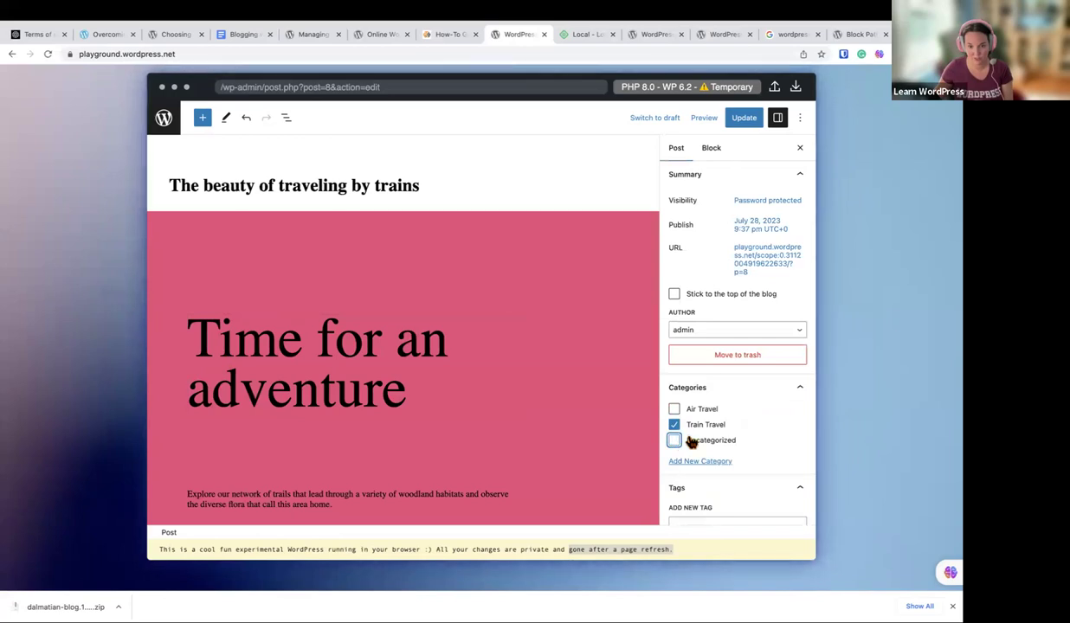
pyautogui.click(746, 121)
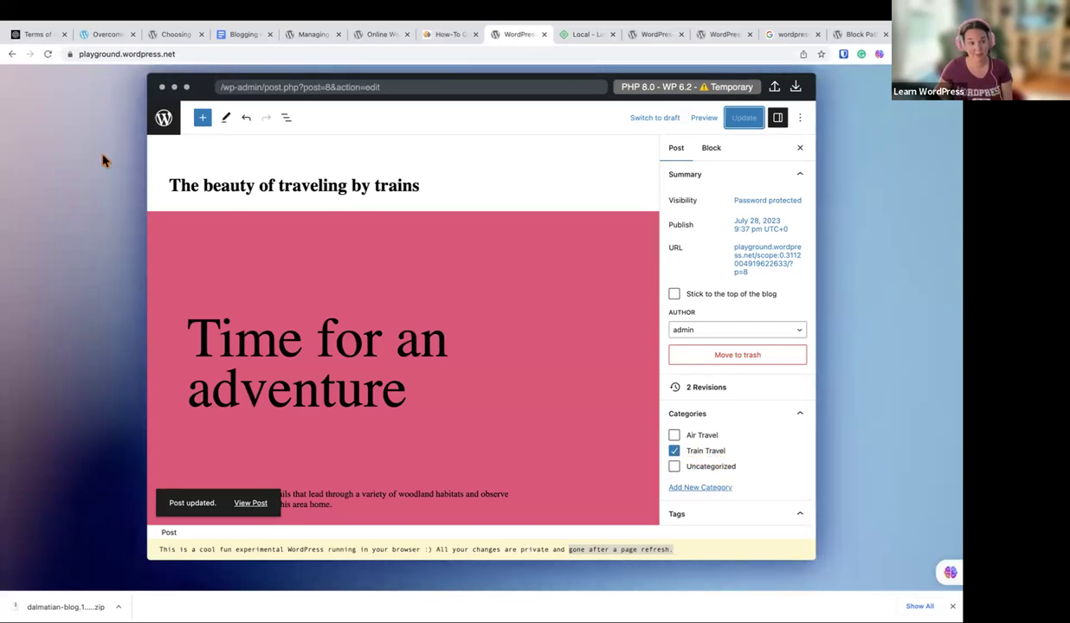
# Open Posts > Categories, view the Air Travel category, then return to the Categories list
pyautogui.click(165, 118)
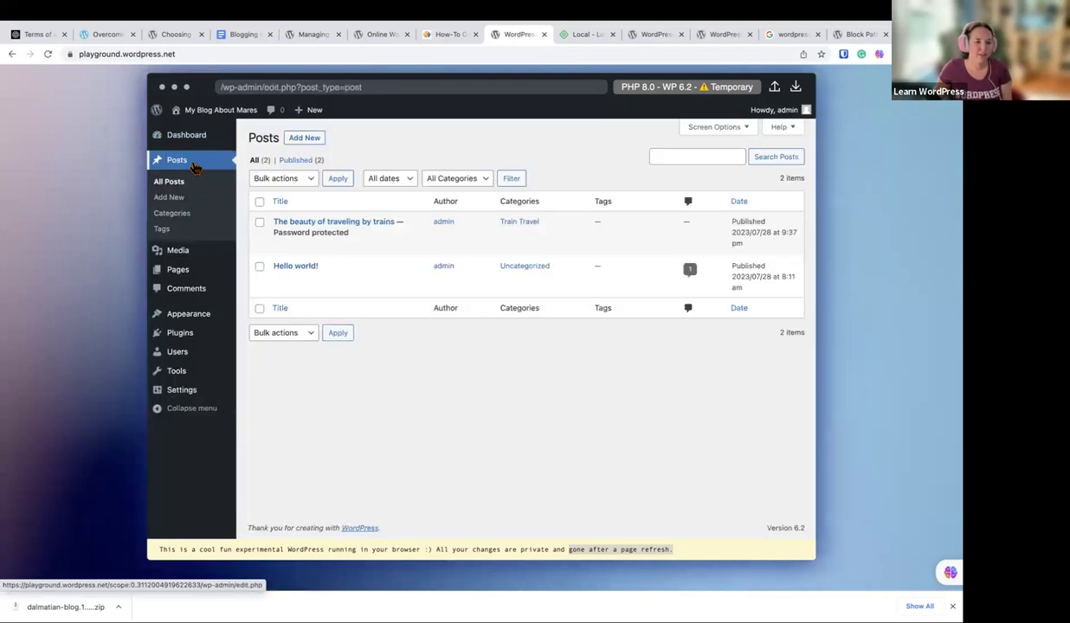
pyautogui.click(176, 215)
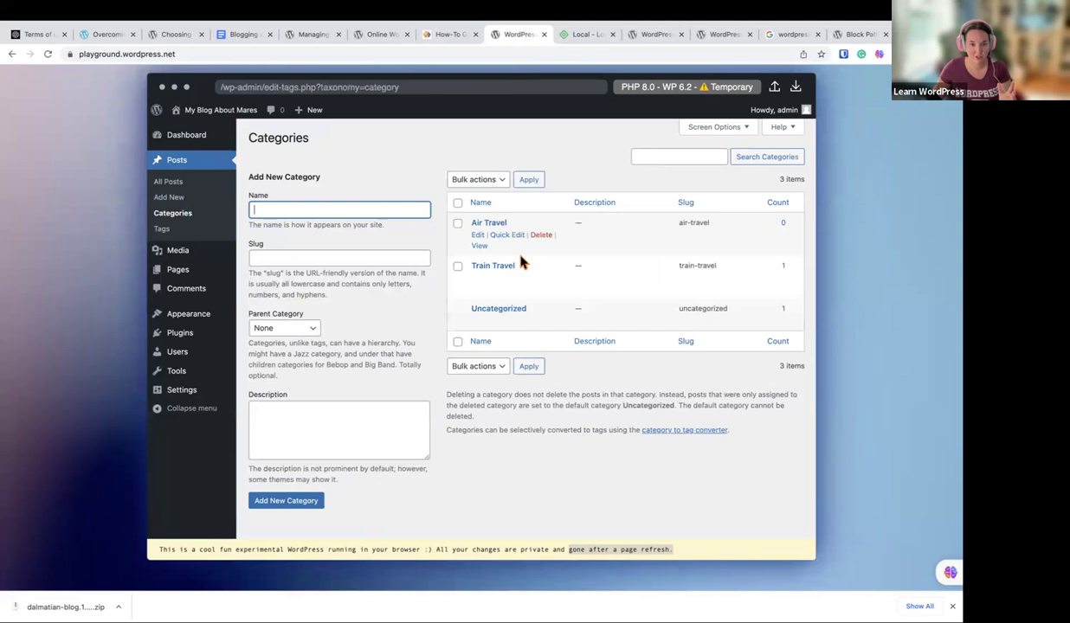
pyautogui.click(479, 245)
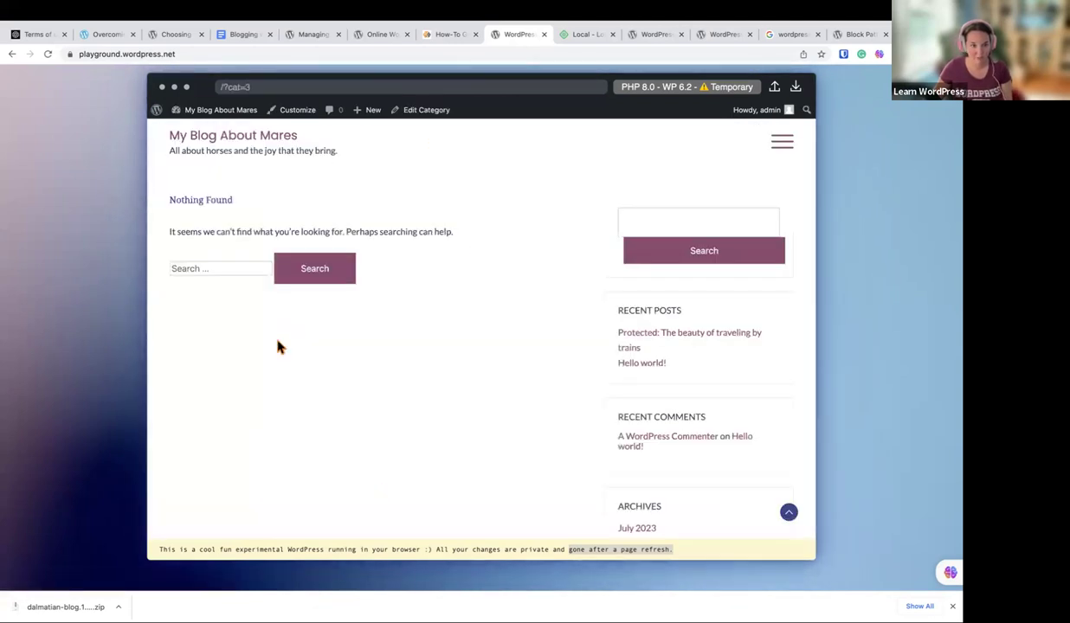
pyautogui.moveTo(201, 112)
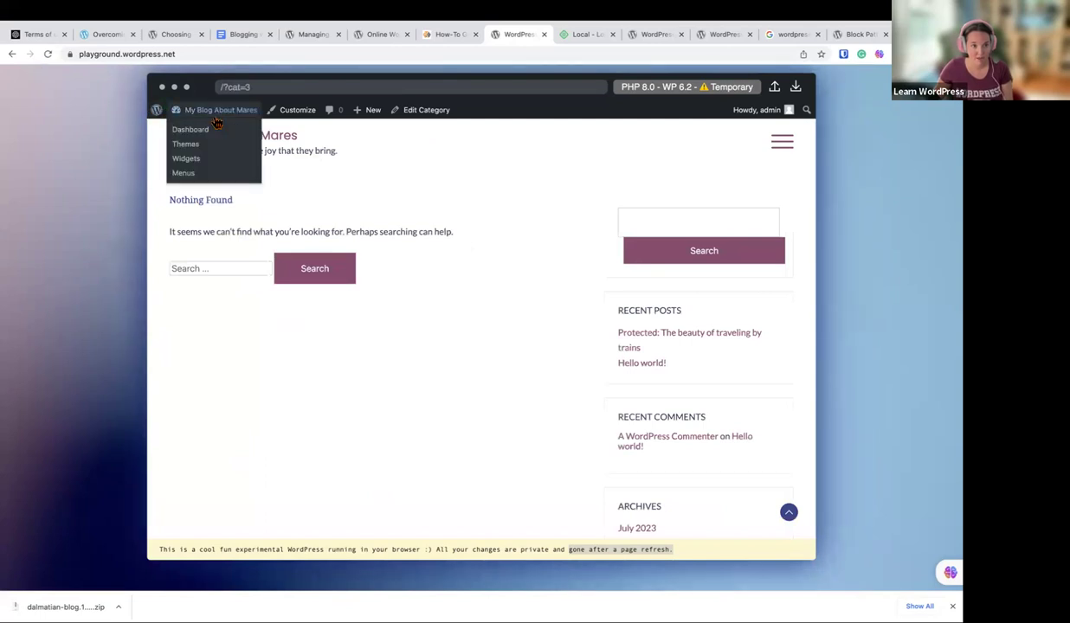
pyautogui.click(202, 131)
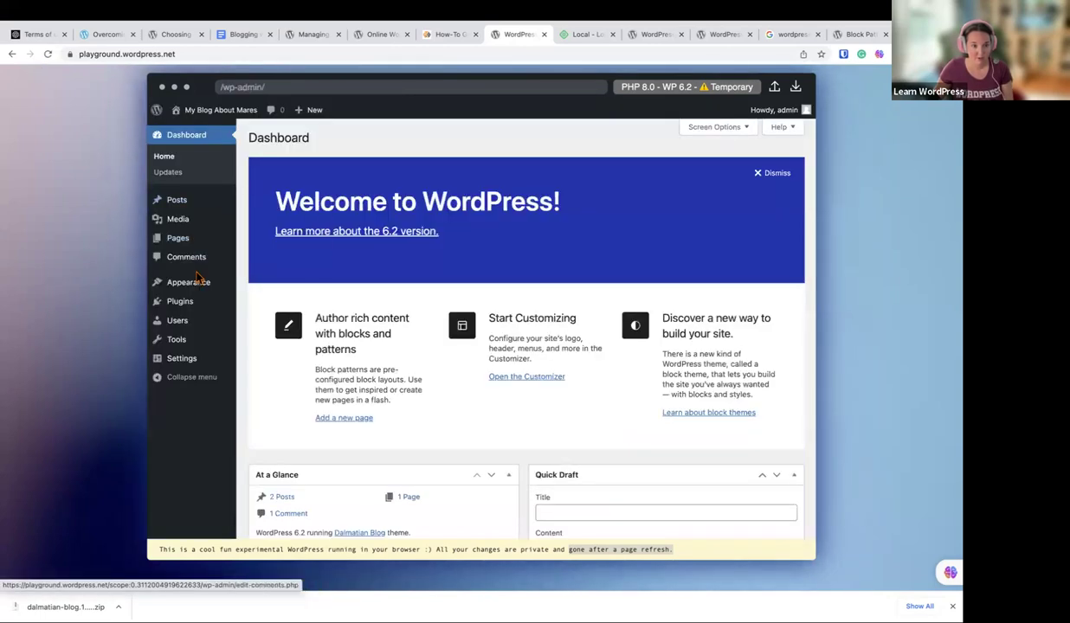
pyautogui.moveTo(178, 200)
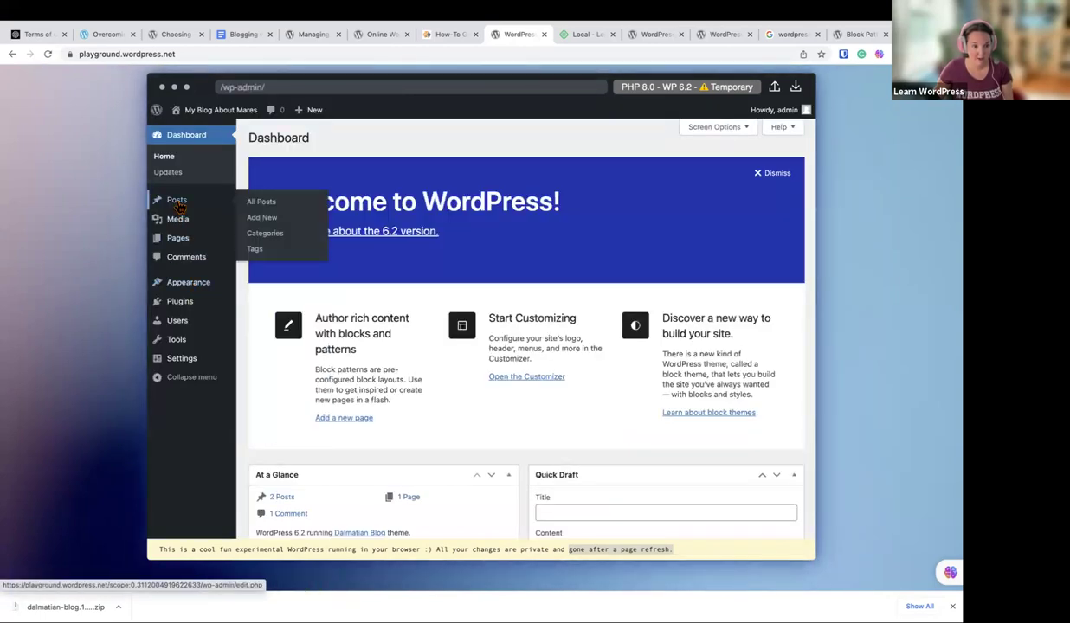
pyautogui.click(267, 233)
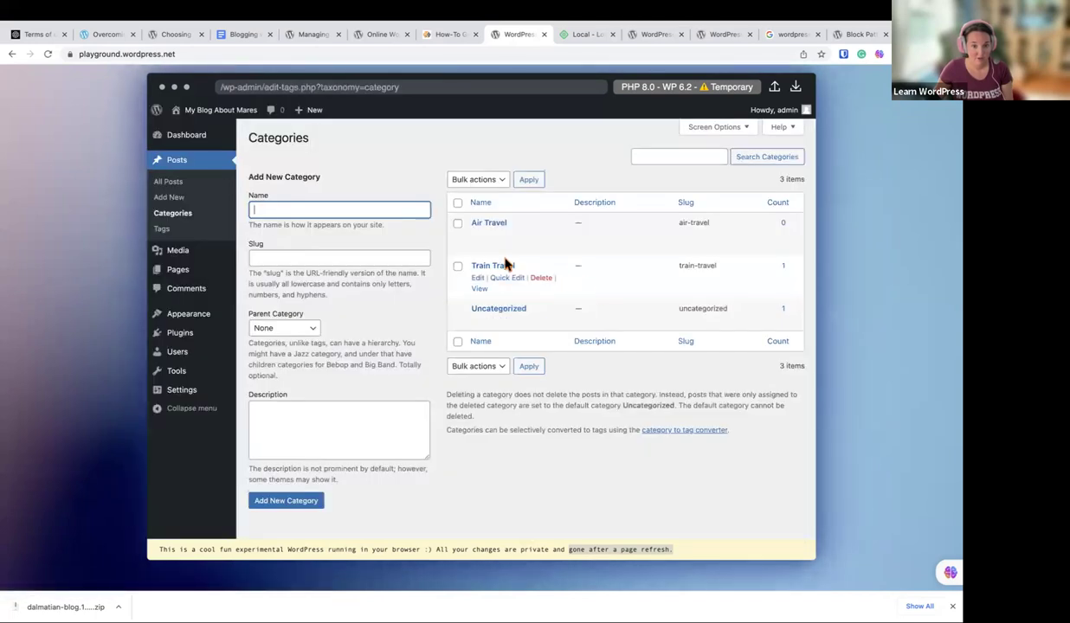
# View the Train Travel category archive and highlight the protected post's title
pyautogui.click(479, 289)
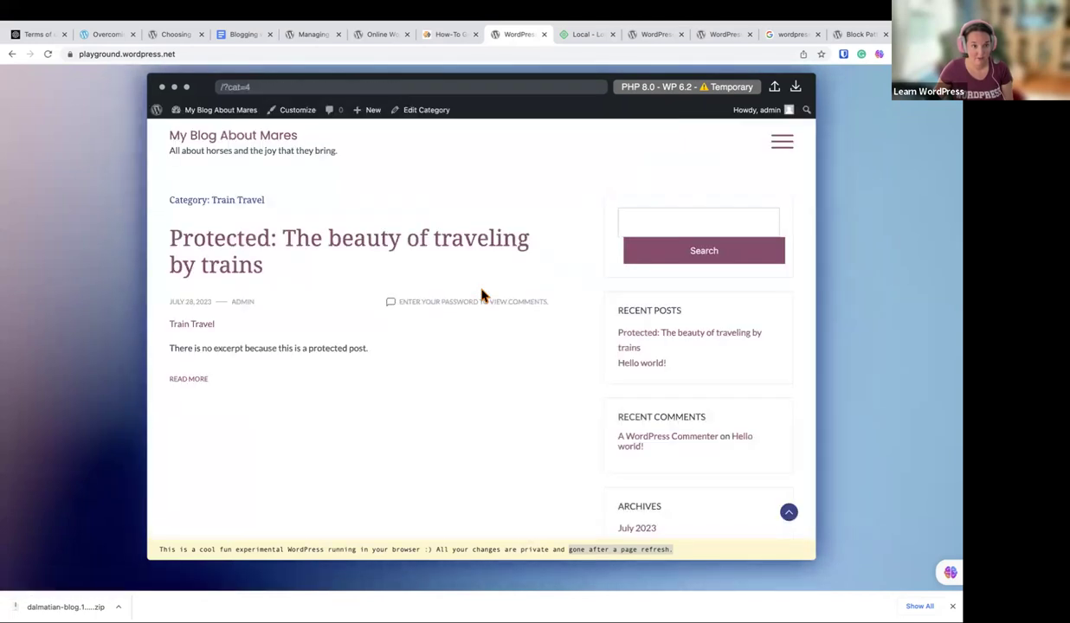
pyautogui.moveTo(292, 260); pyautogui.dragTo(285, 238)
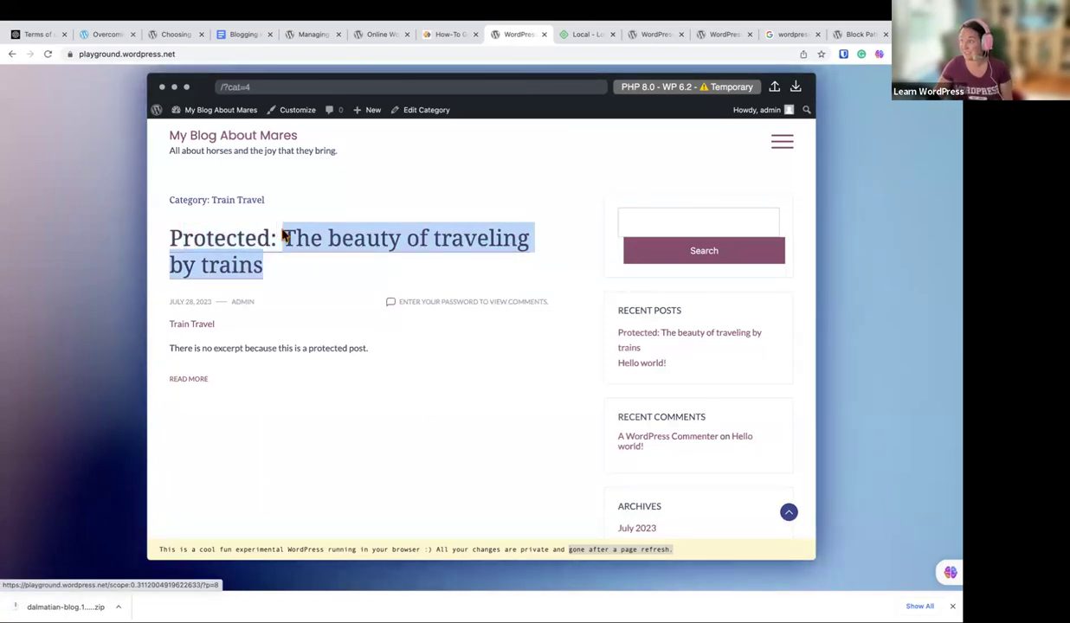
pyautogui.scroll(-2, 283, 233)
pyautogui.scroll(2, 283, 234)
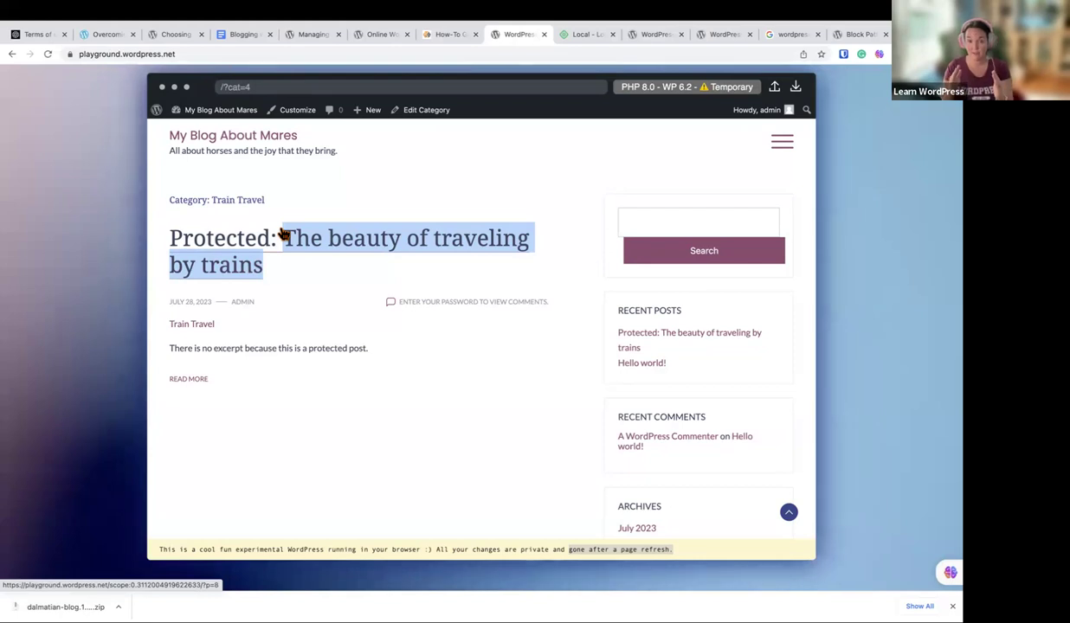
# In the Google Docs resources document, select the 'Organizing your Content' tutorial line
pyautogui.click(243, 34)
pyautogui.click(311, 397)
pyautogui.moveTo(297, 401); pyautogui.dragTo(598, 411)
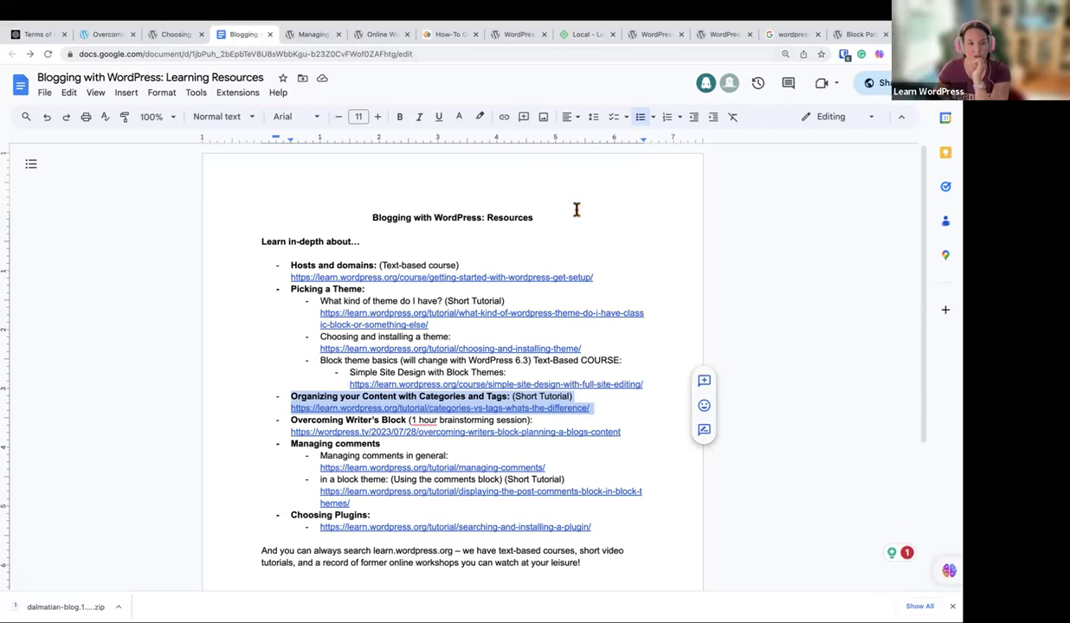
# Glance through the WordPress.org hosting, Themes and Block Patterns pages
pyautogui.click(643, 32)
pyautogui.click(712, 33)
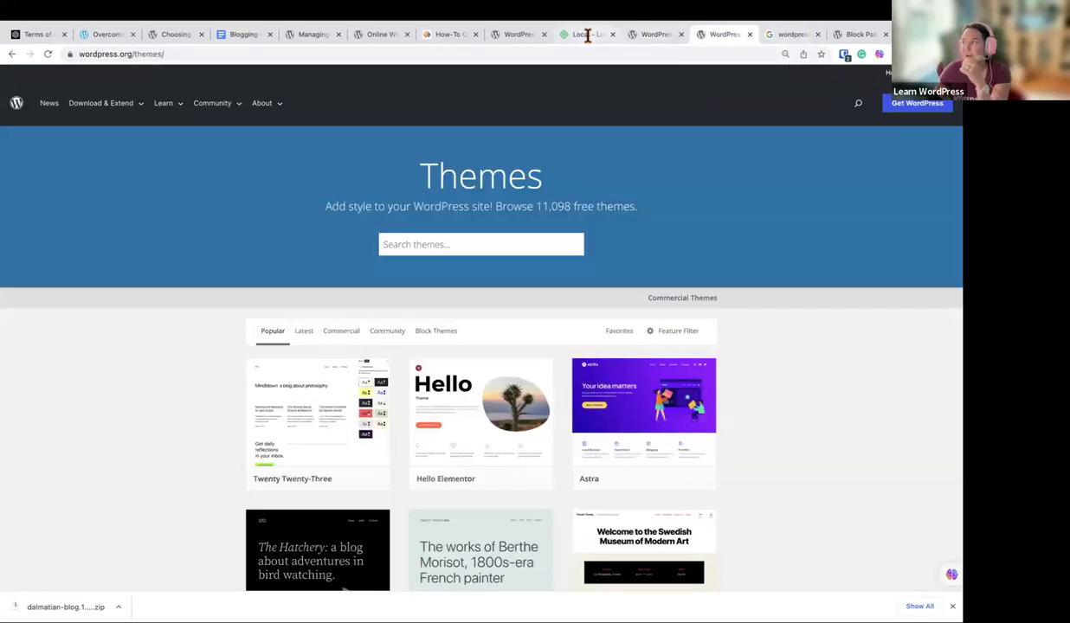
pyautogui.click(850, 33)
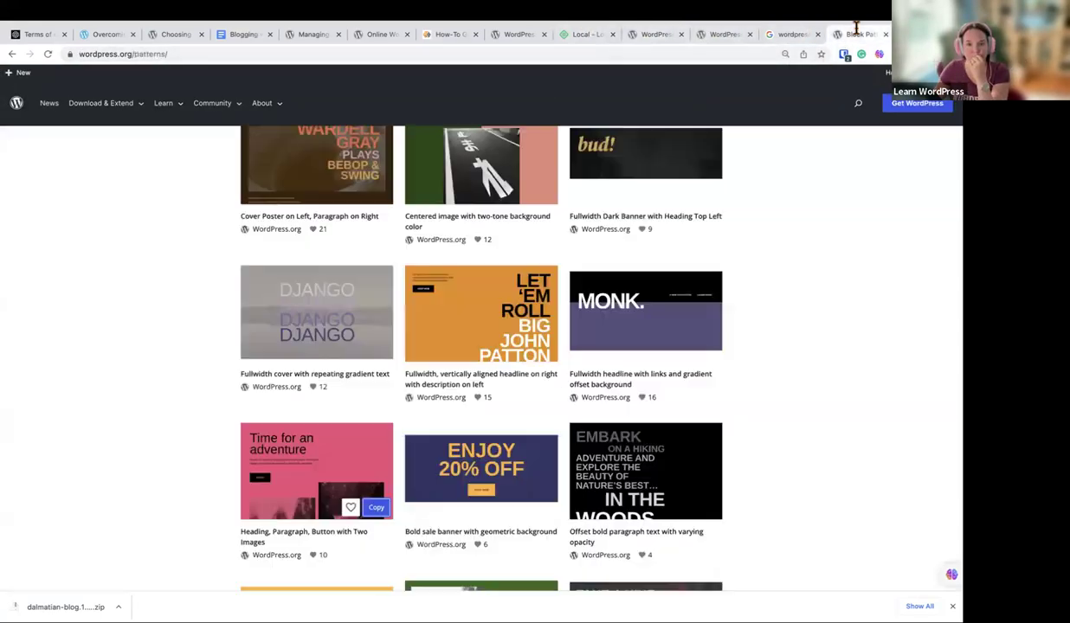
# Back on the playground site, open the Train Travel post in the block editor
pyautogui.click(522, 33)
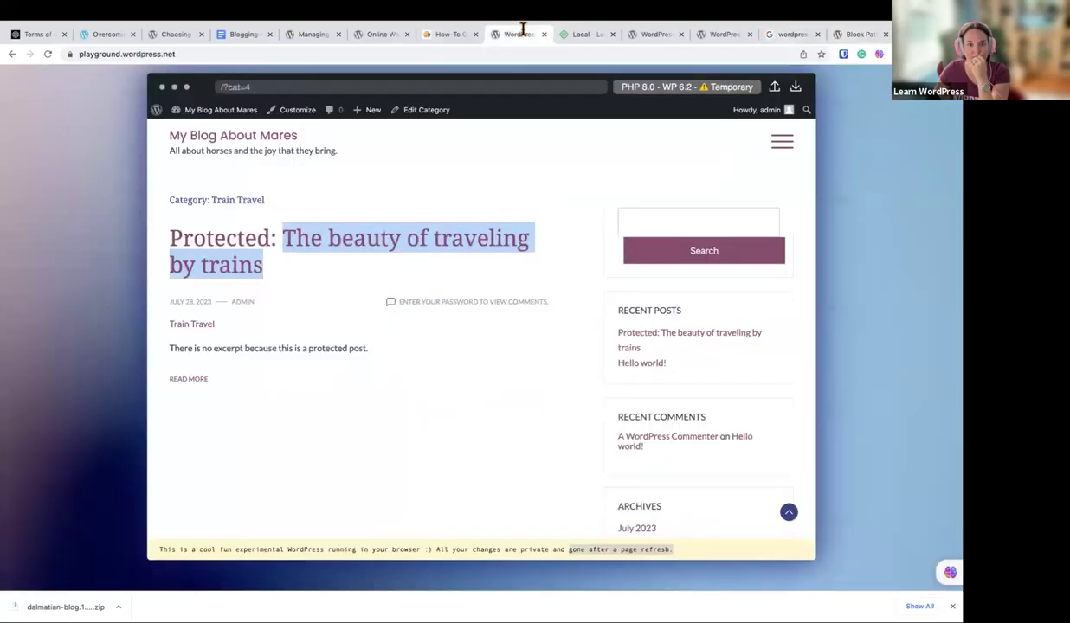
pyautogui.click(326, 241)
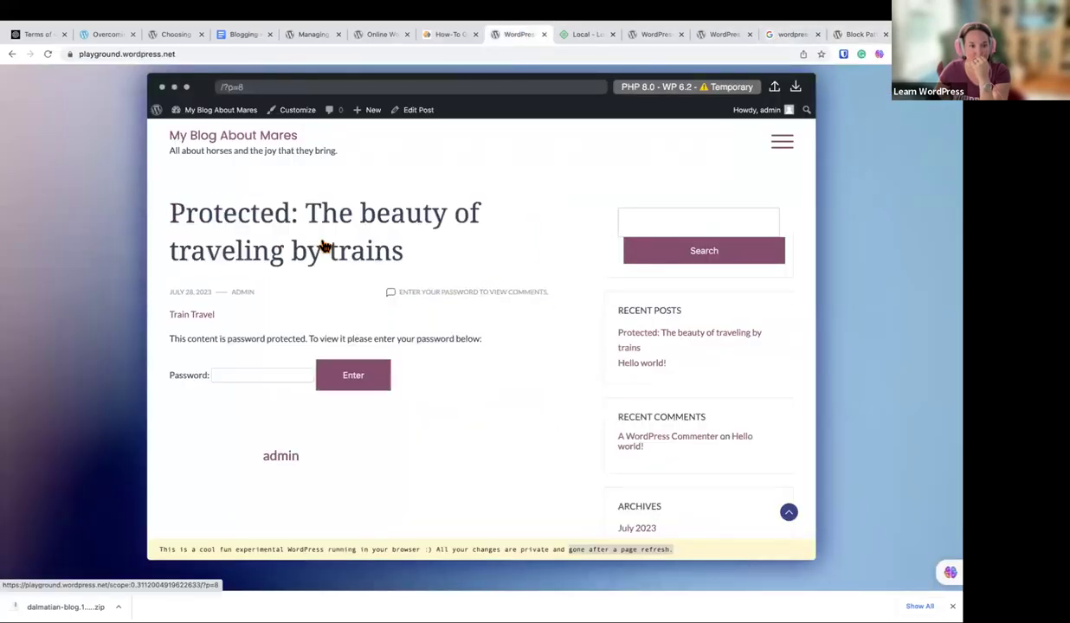
pyautogui.click(418, 113)
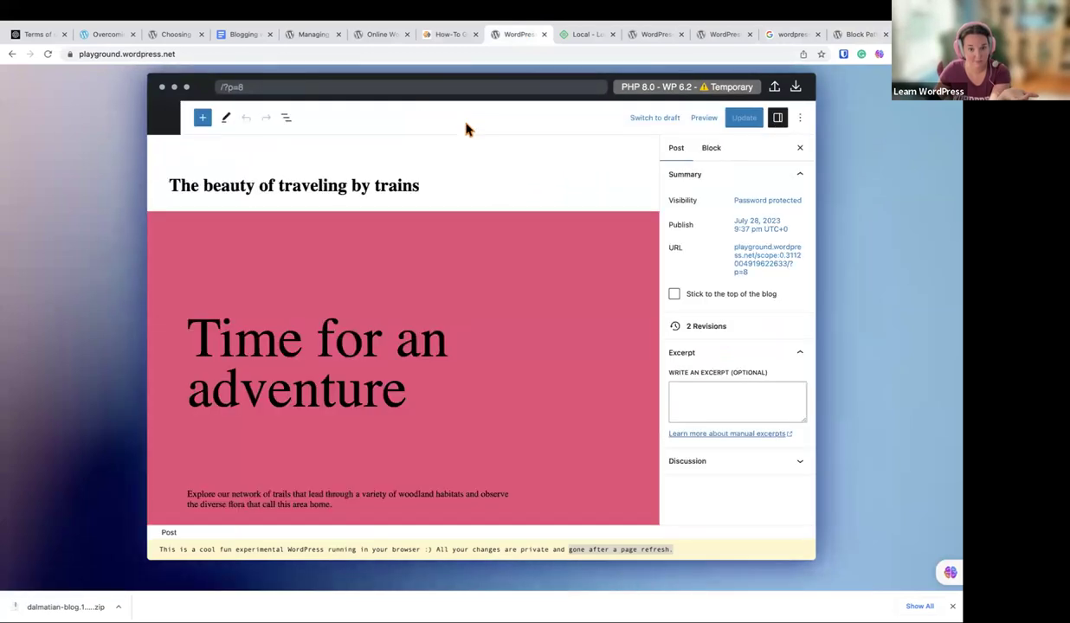
# Untick the Train Travel category and leave the editor without saving
pyautogui.scroll(-3, 714, 295)
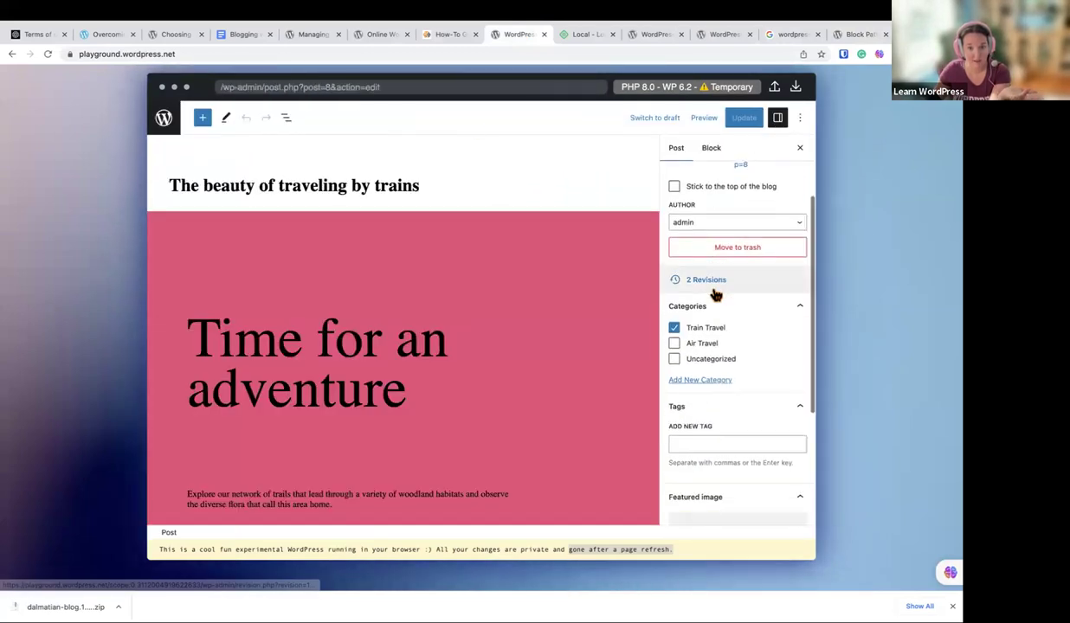
pyautogui.click(674, 329)
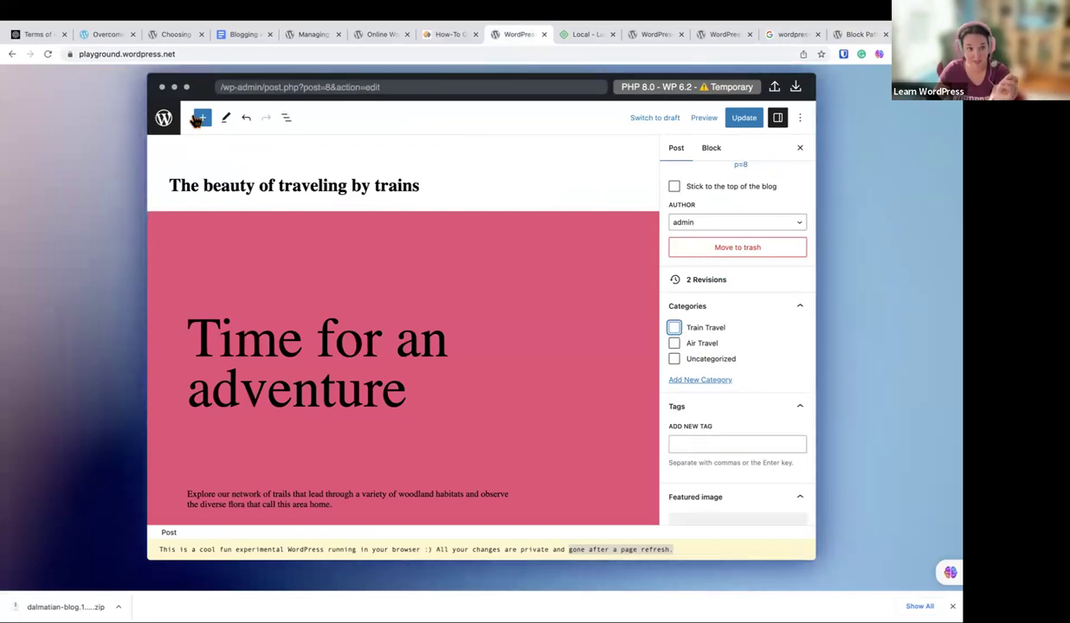
pyautogui.click(164, 118)
pyautogui.click(499, 237)
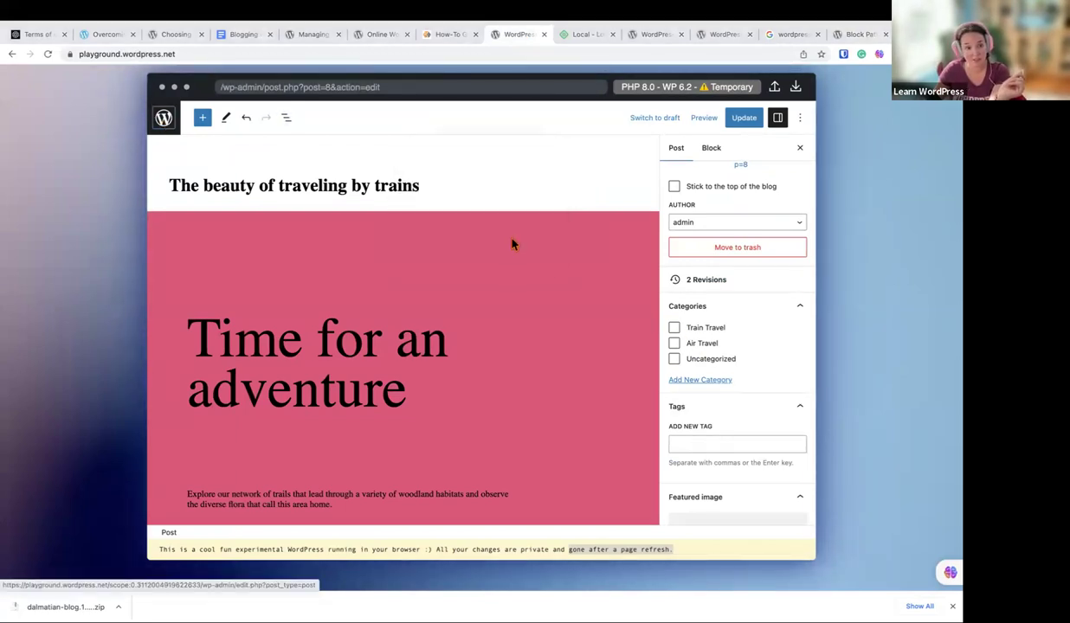
pyautogui.click(176, 217)
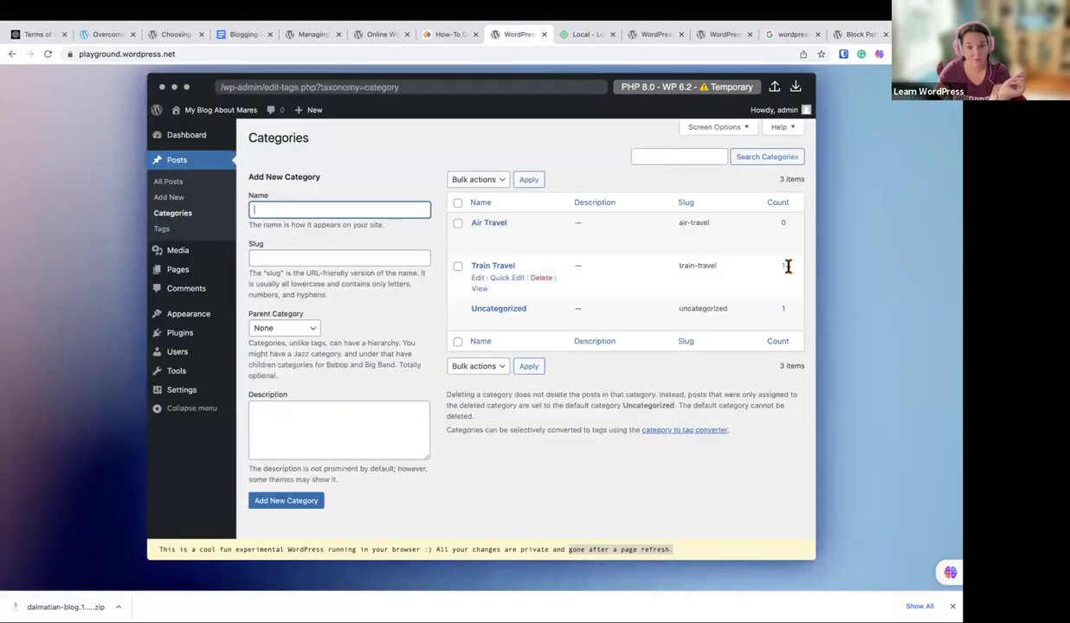
pyautogui.click(782, 265)
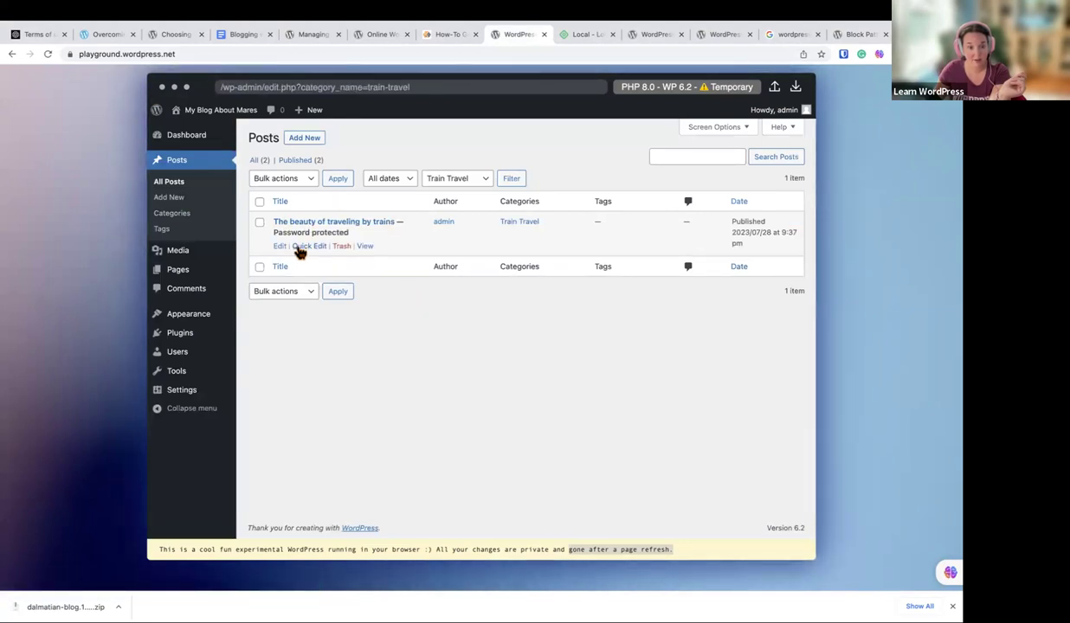
pyautogui.click(318, 248)
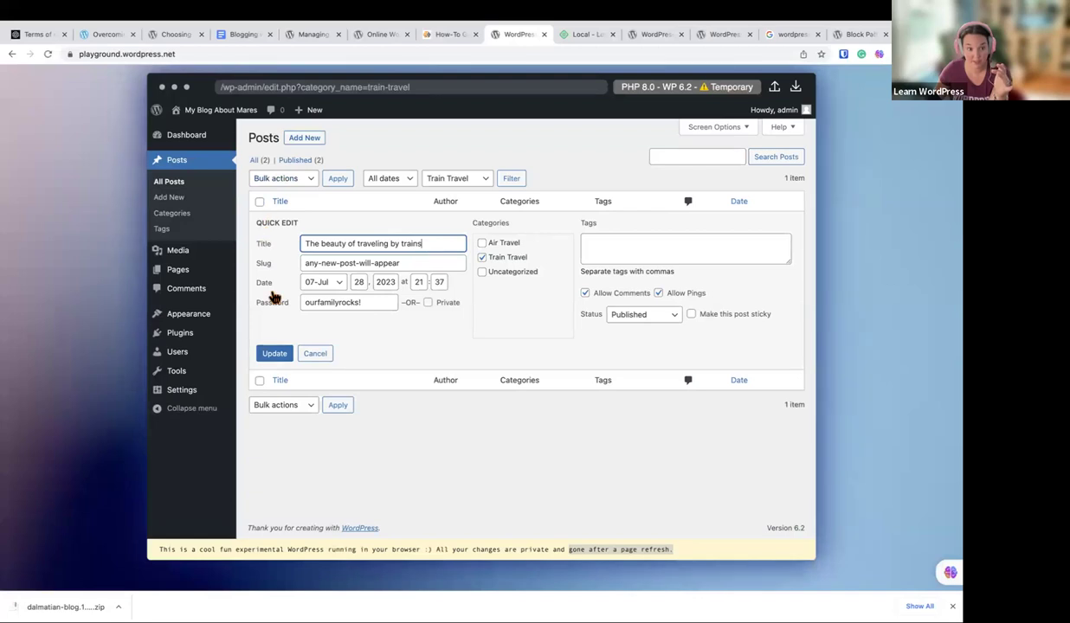
pyautogui.click(484, 259)
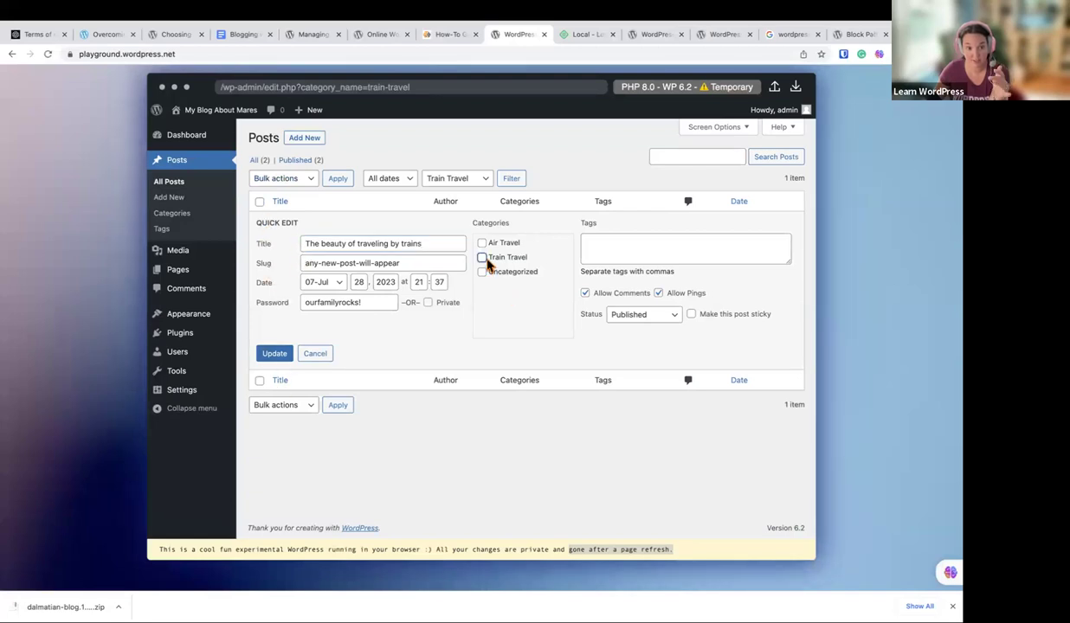
pyautogui.click(196, 215)
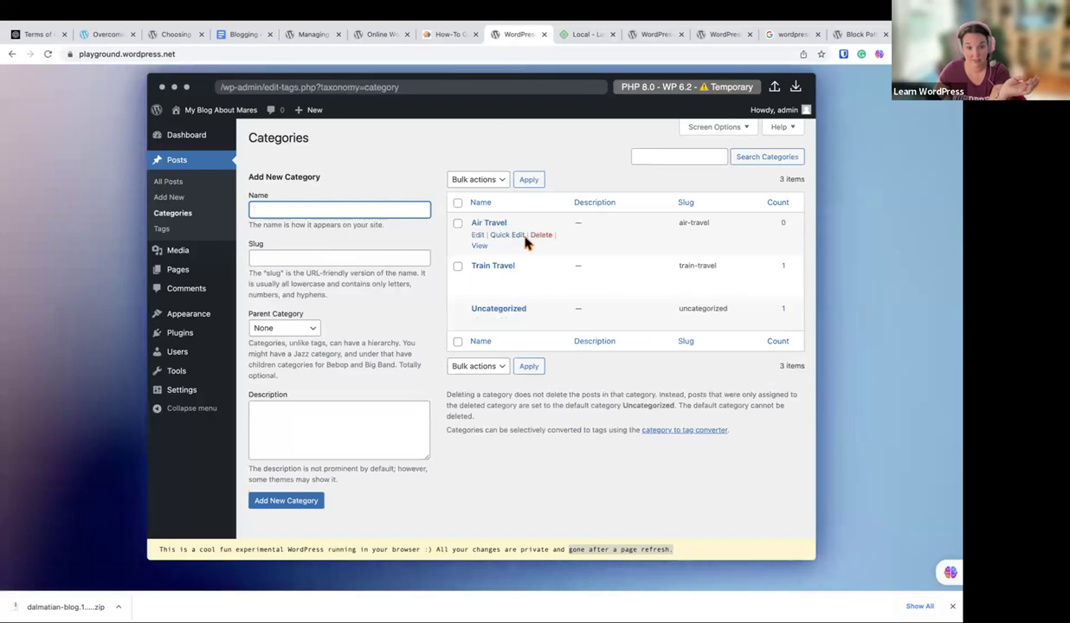
pyautogui.click(540, 238)
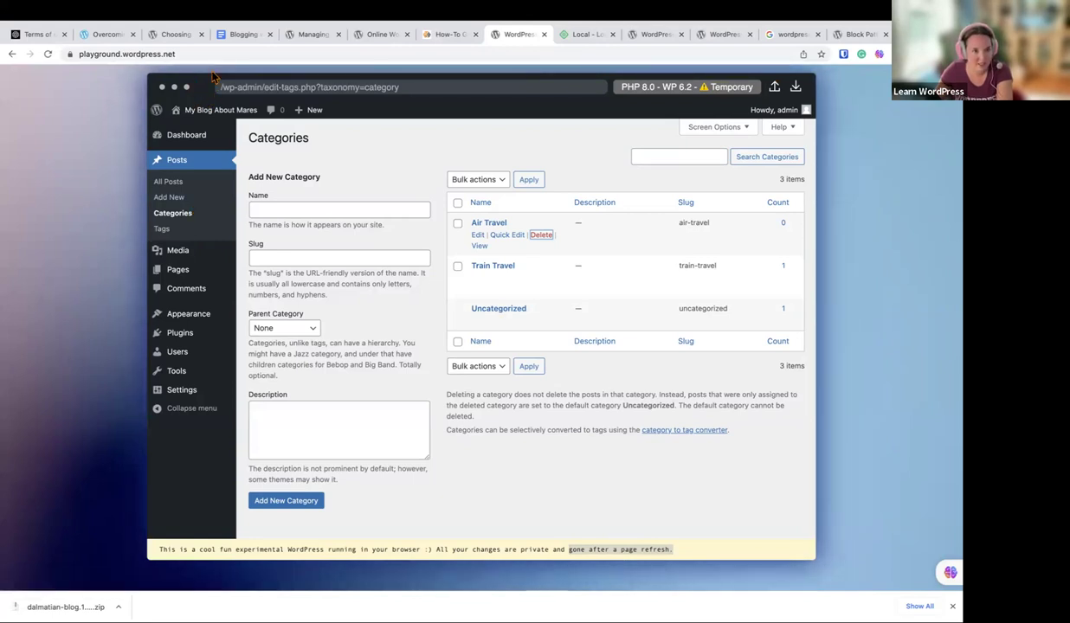
# Advance the slides to '3. Start Writing Content' and its settings bullet, then open the WordPress posts list
pyautogui.hotkey('ctrl', 'Left')
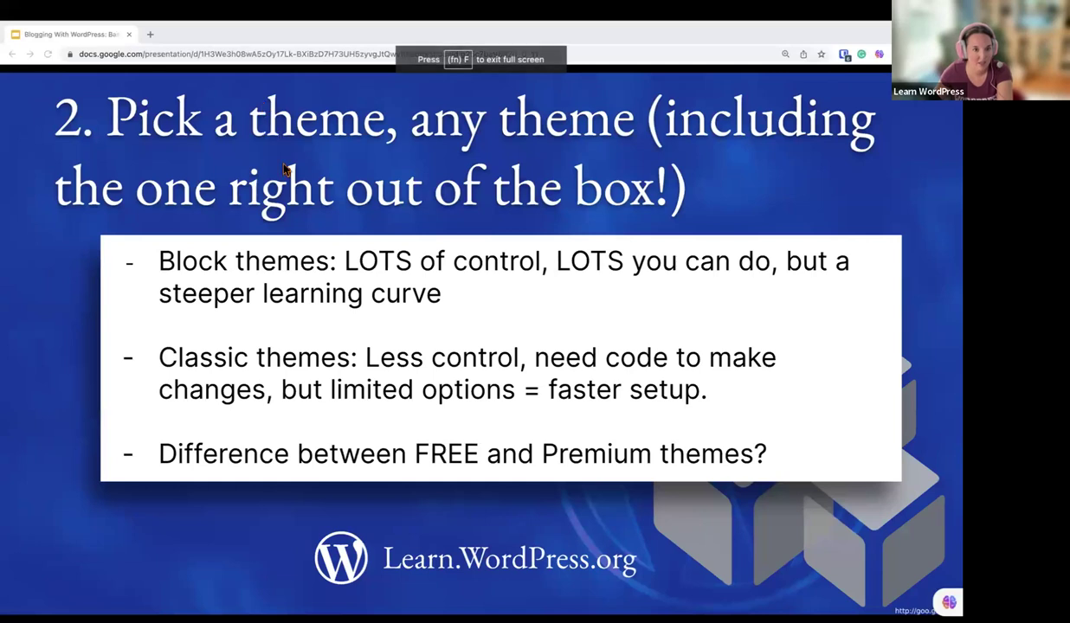
pyautogui.press('Right')
pyautogui.press('Right')
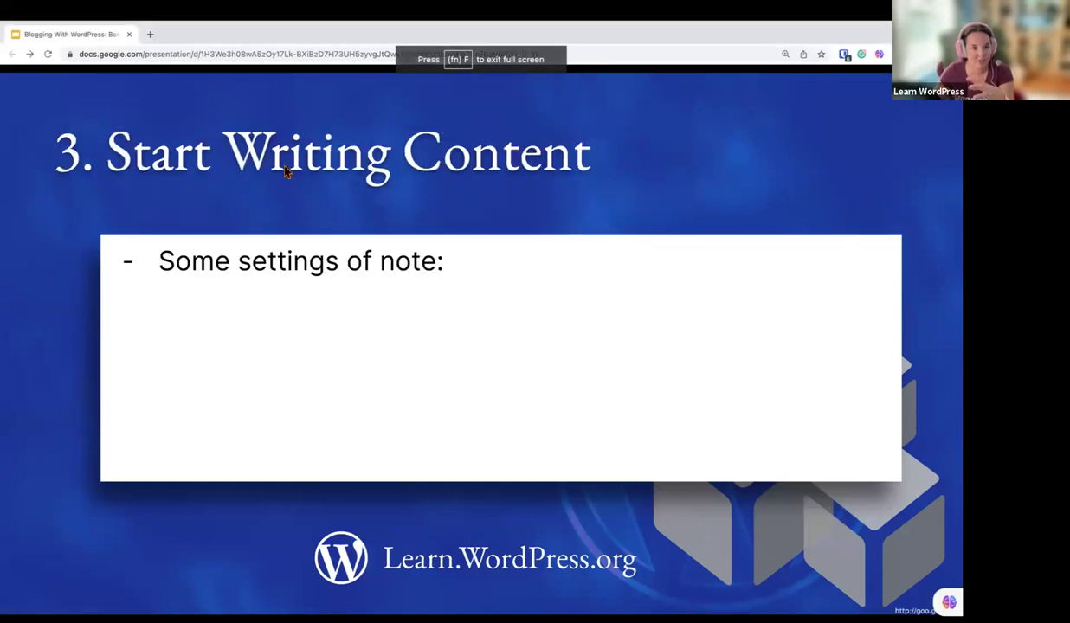
pyautogui.press('Right')
pyautogui.press('Right')
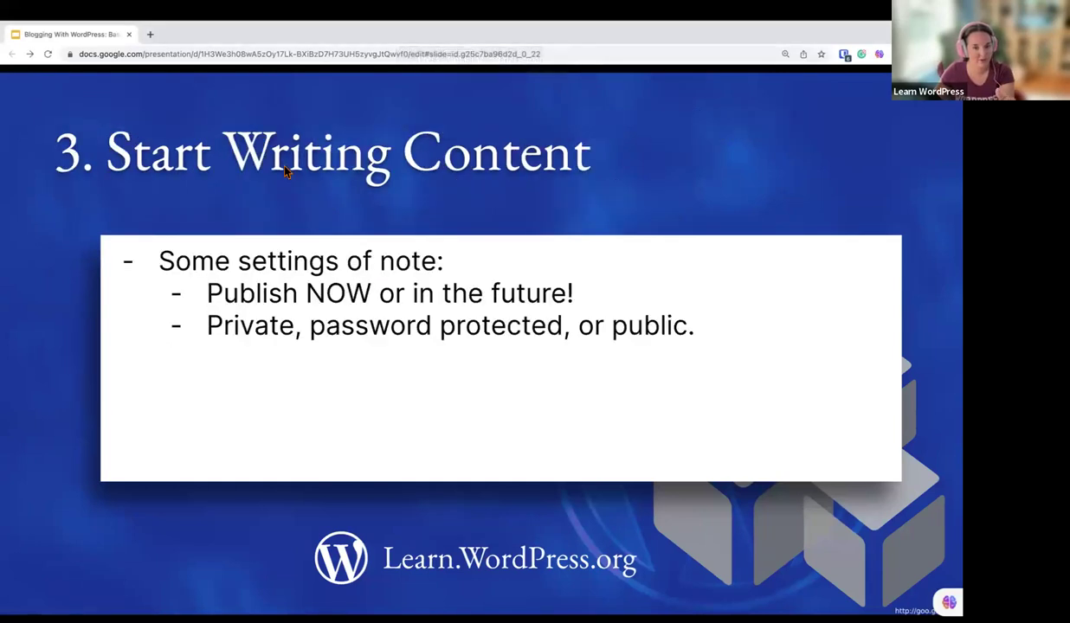
pyautogui.hotkey('ctrl', 'Right')
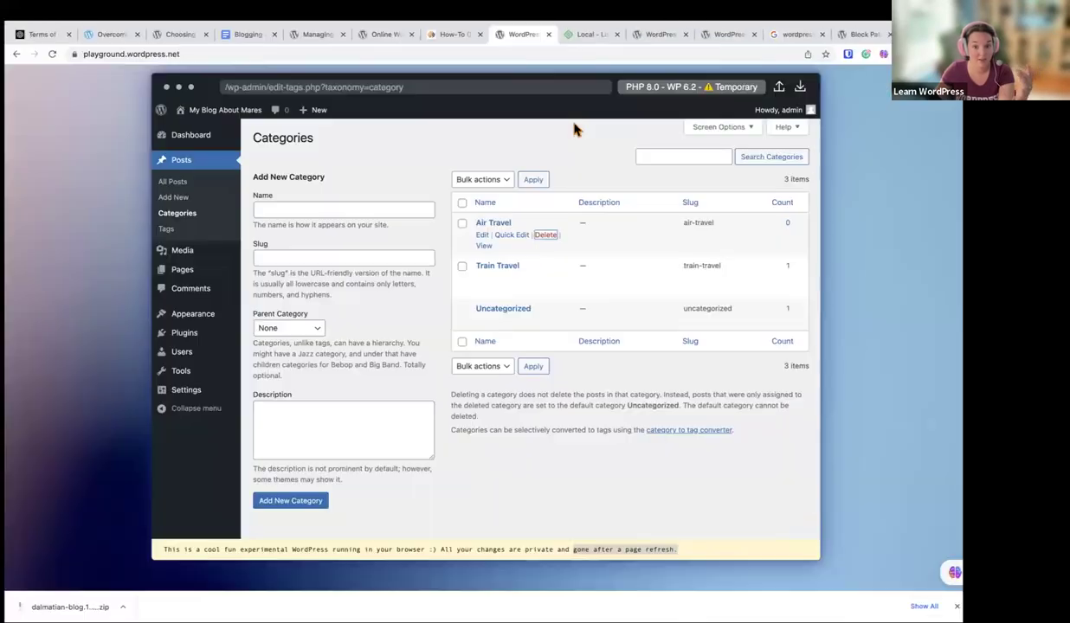
pyautogui.click(169, 182)
# Start a new post titled 'My new post!'
pyautogui.click(167, 198)
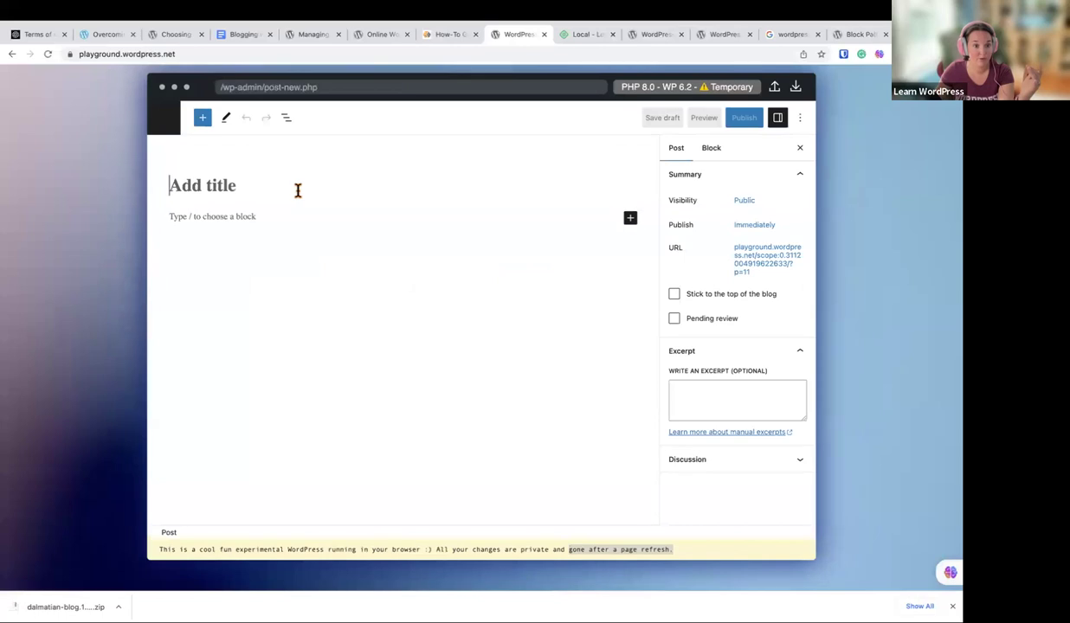
pyautogui.write('M new post!')
pyautogui.click(181, 185)
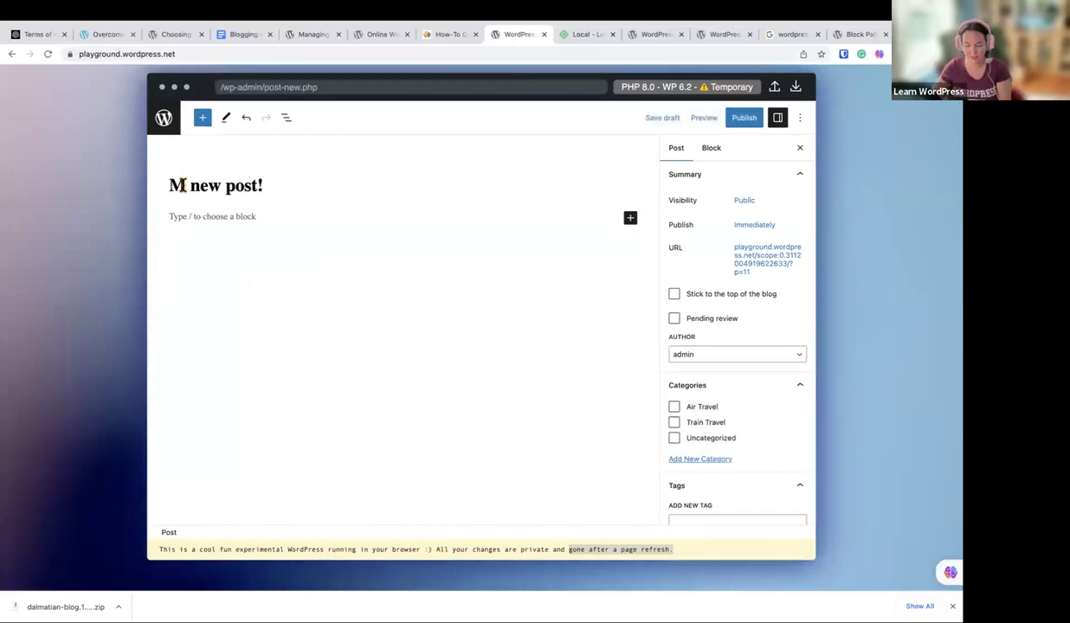
pyautogui.write('y')
# Write the paragraph 'Write consistently. A blog post a week…' and open the post's publish date setting
pyautogui.click(197, 216)
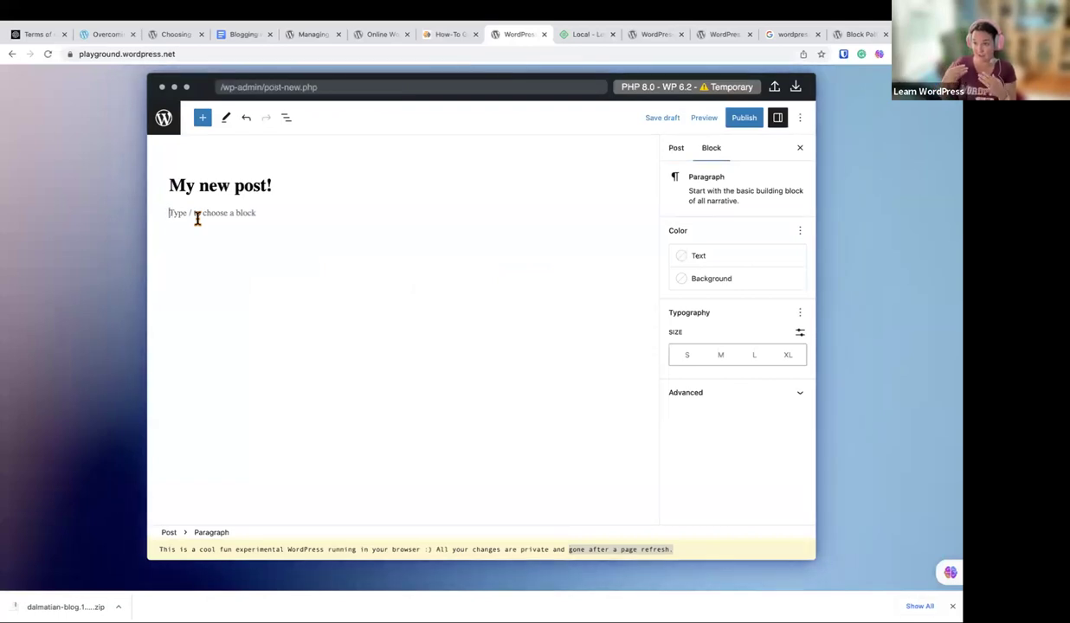
pyautogui.write('Write c')
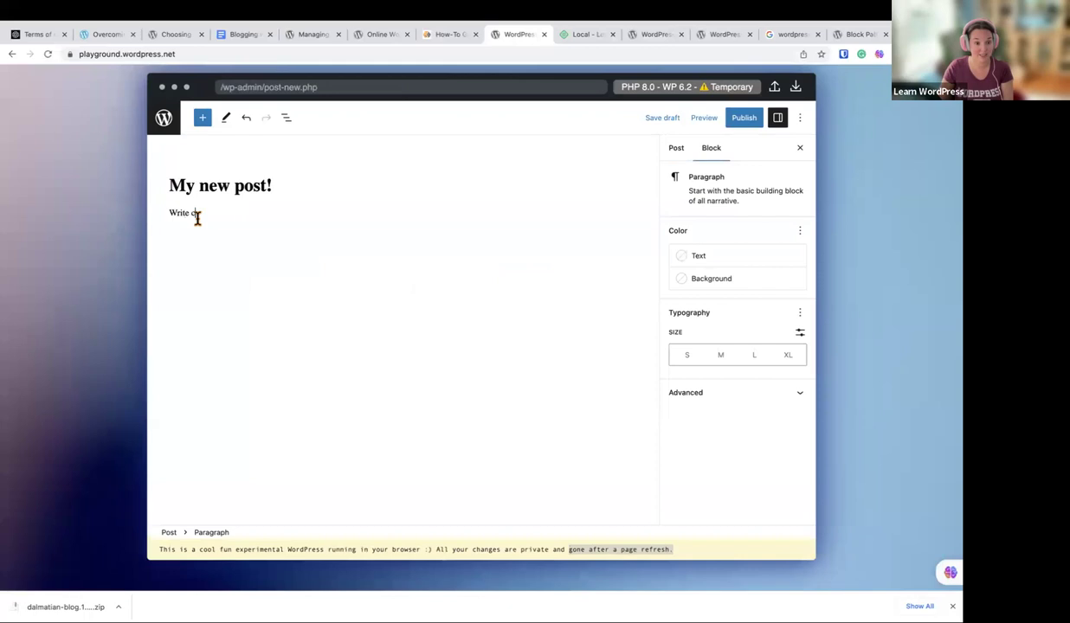
pyautogui.write('onsistently. A blog post a week')
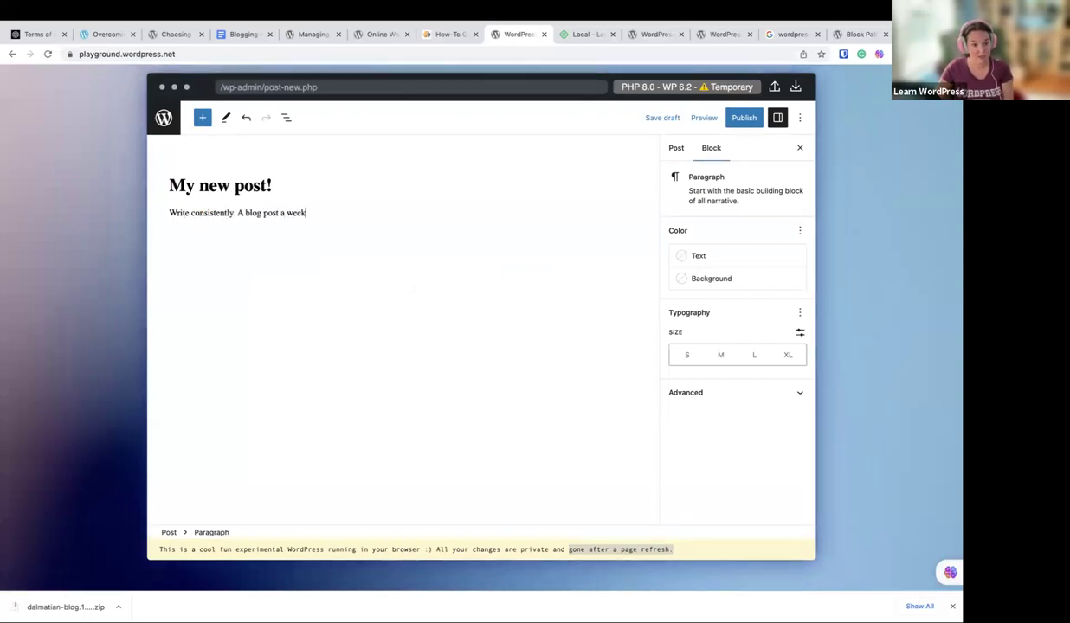
pyautogui.write(' -')
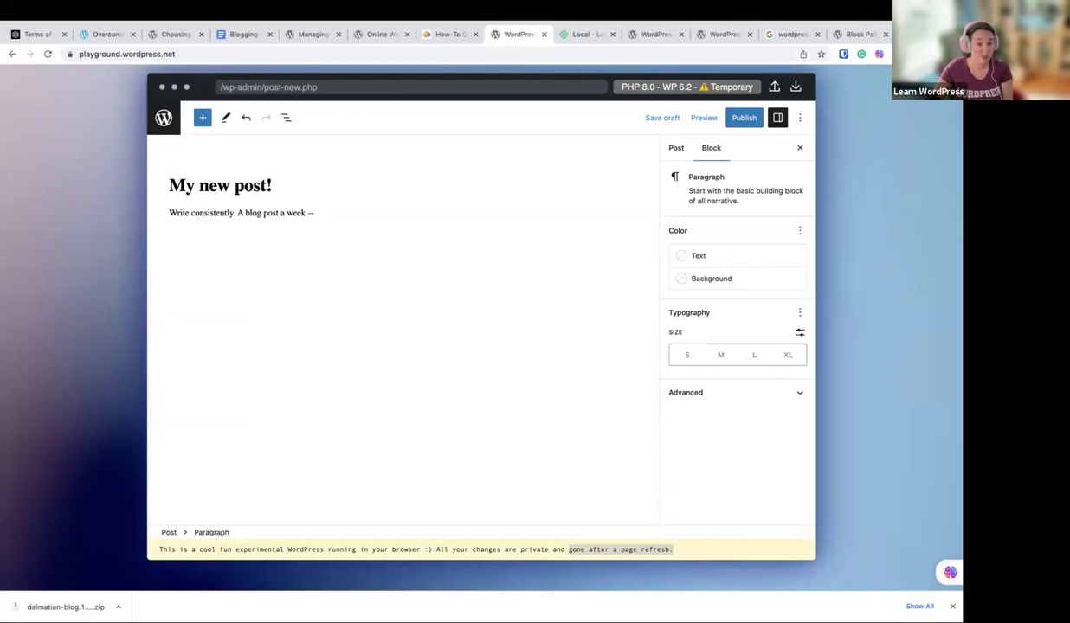
pyautogui.write('- the more you post consistently, the better.')
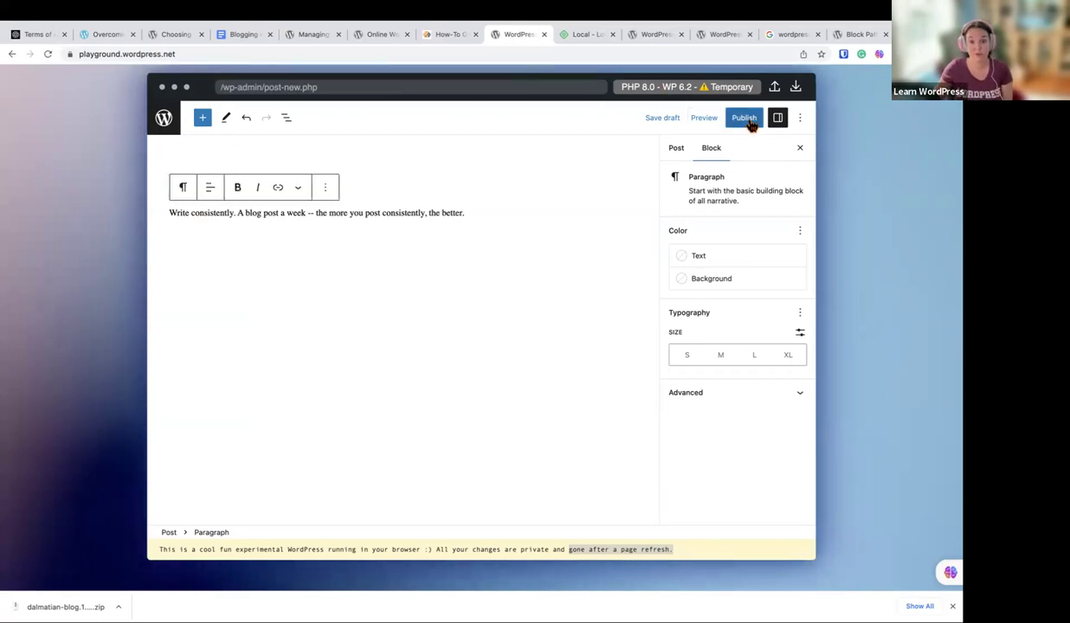
pyautogui.click(676, 148)
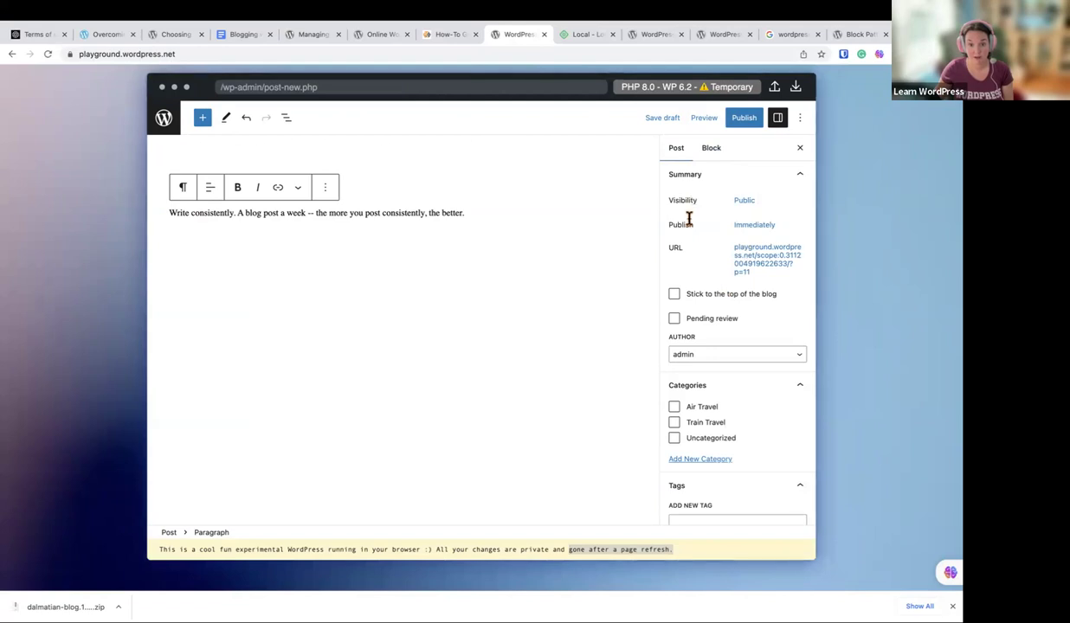
pyautogui.click(755, 225)
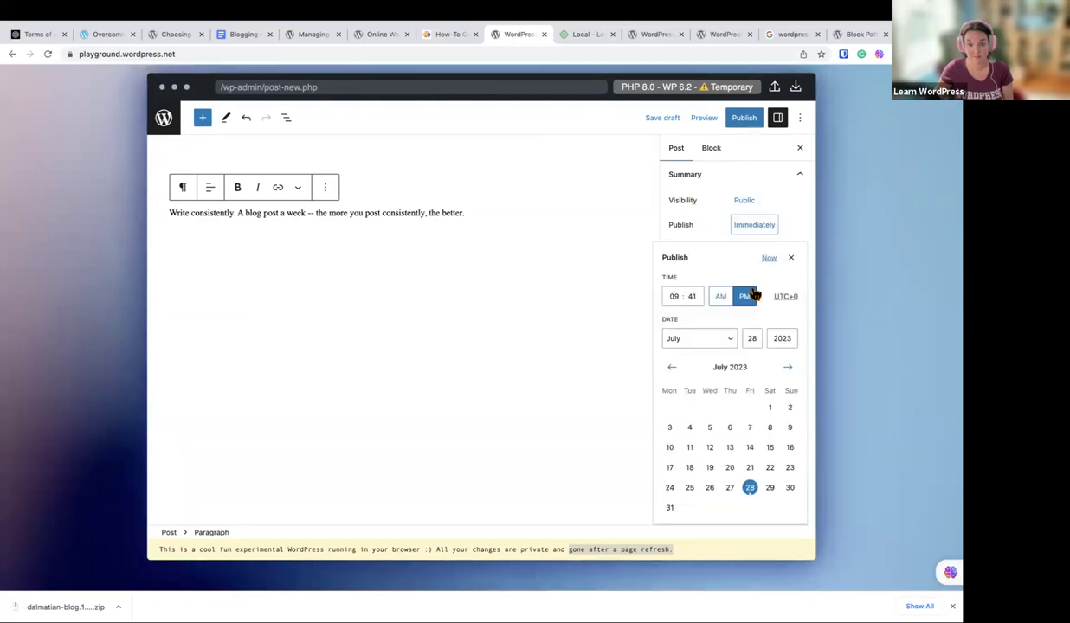
# Set the publish date to August 11, 2023 and confirm scheduling the post
pyautogui.click(786, 368)
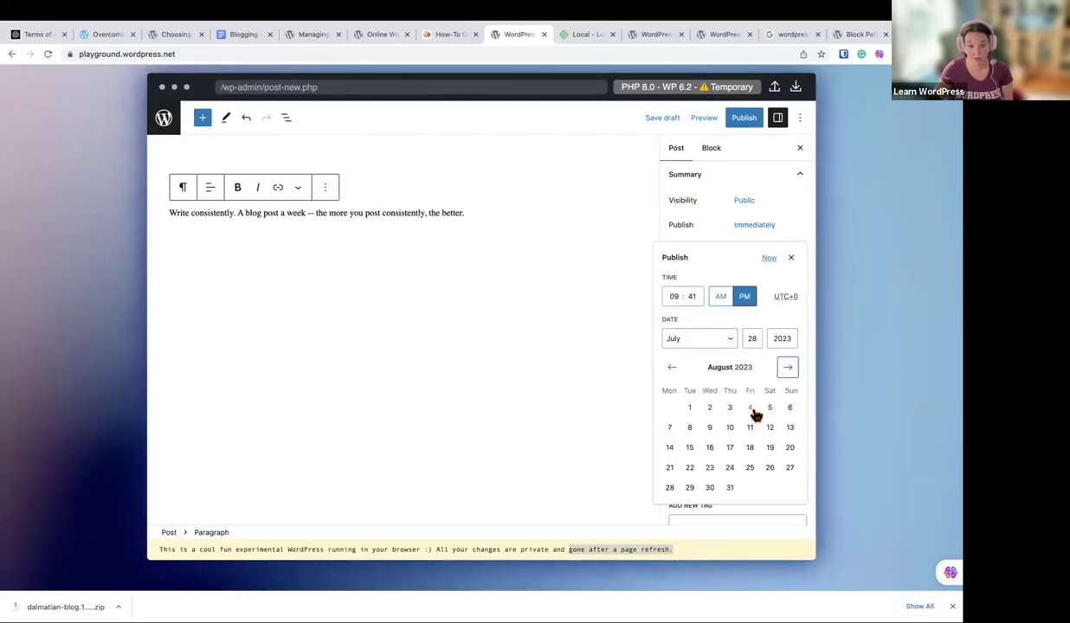
pyautogui.click(752, 414)
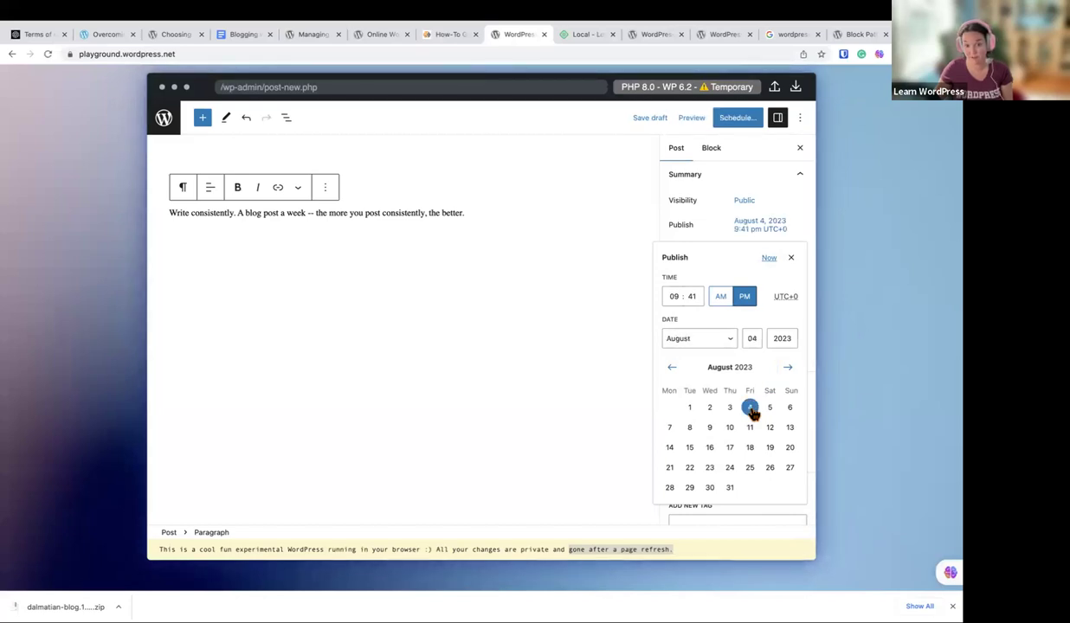
pyautogui.click(749, 427)
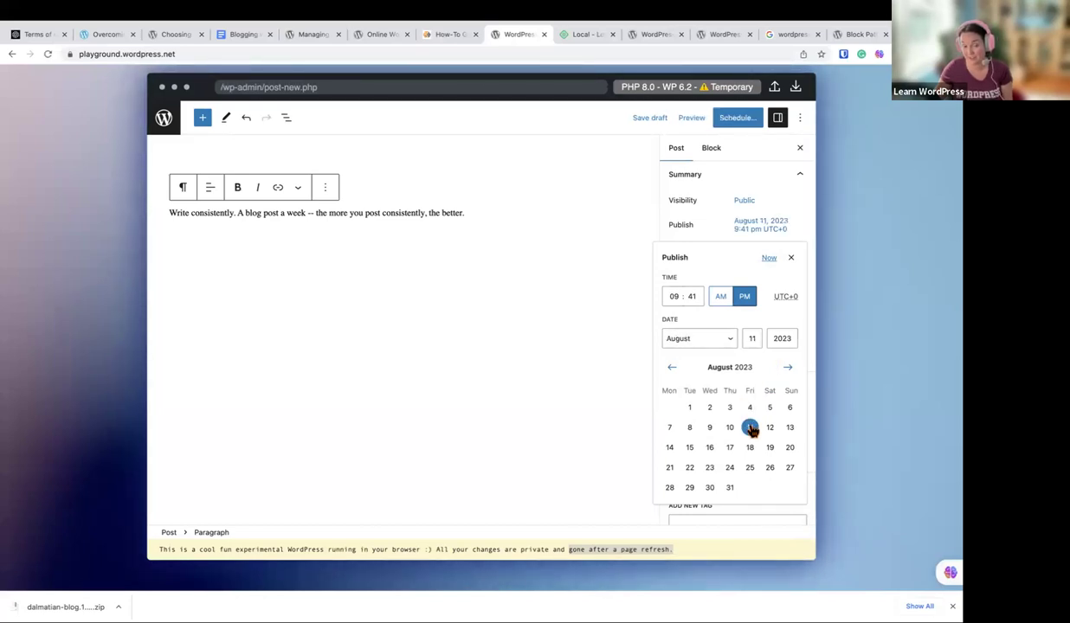
pyautogui.click(737, 117)
pyautogui.moveTo(671, 167); pyautogui.dragTo(753, 180)
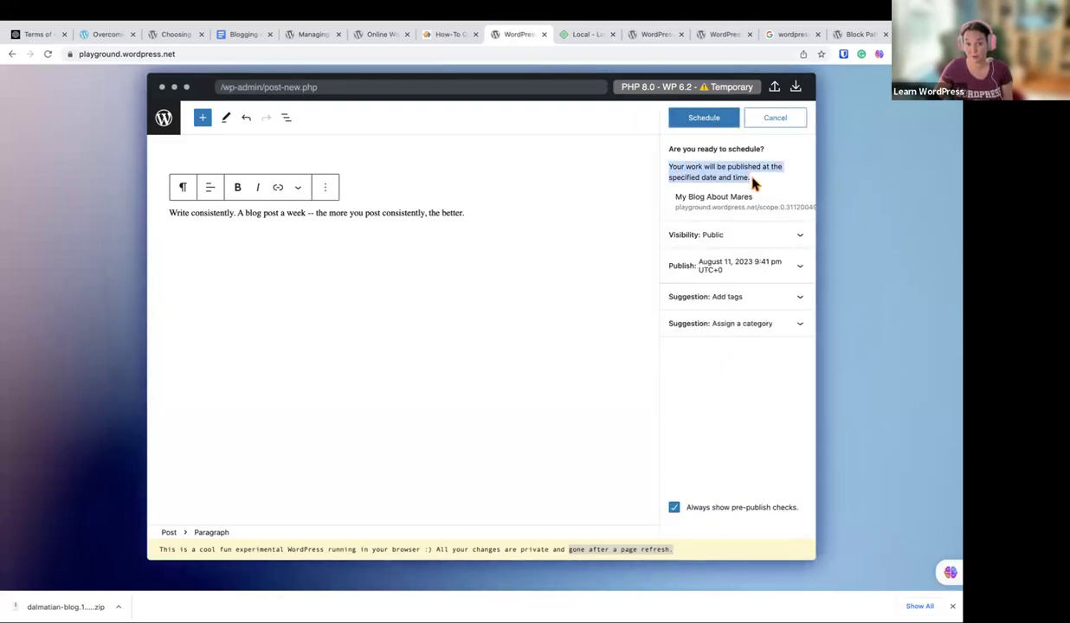
pyautogui.click(704, 119)
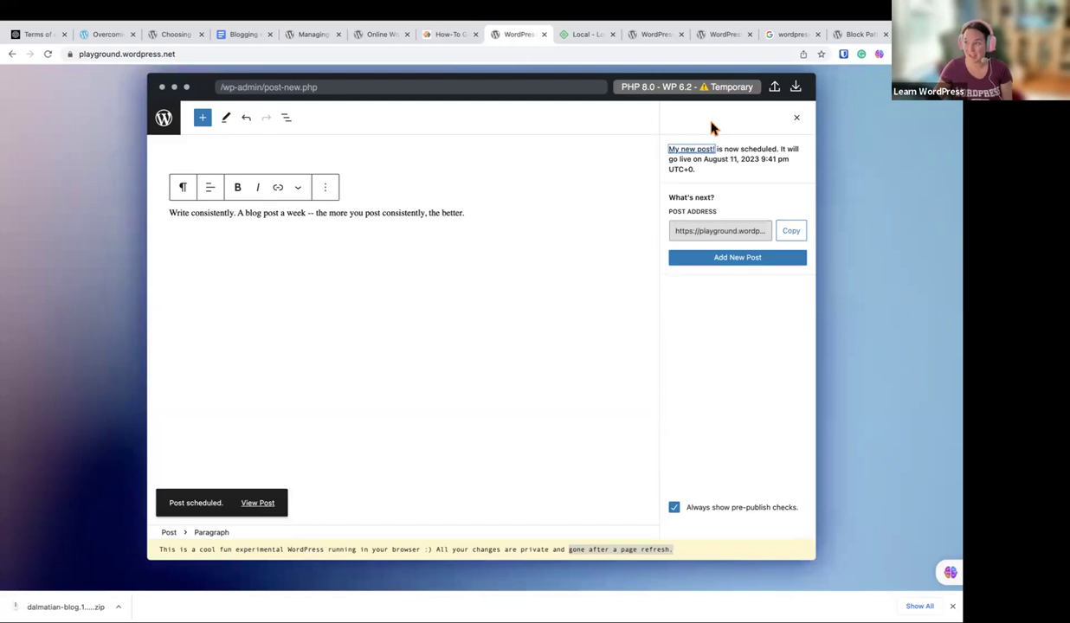
# Reveal the Featured image and Excerpt bullets on the slide, then return to the post editor
pyautogui.hotkey('ctrl', 'Left')
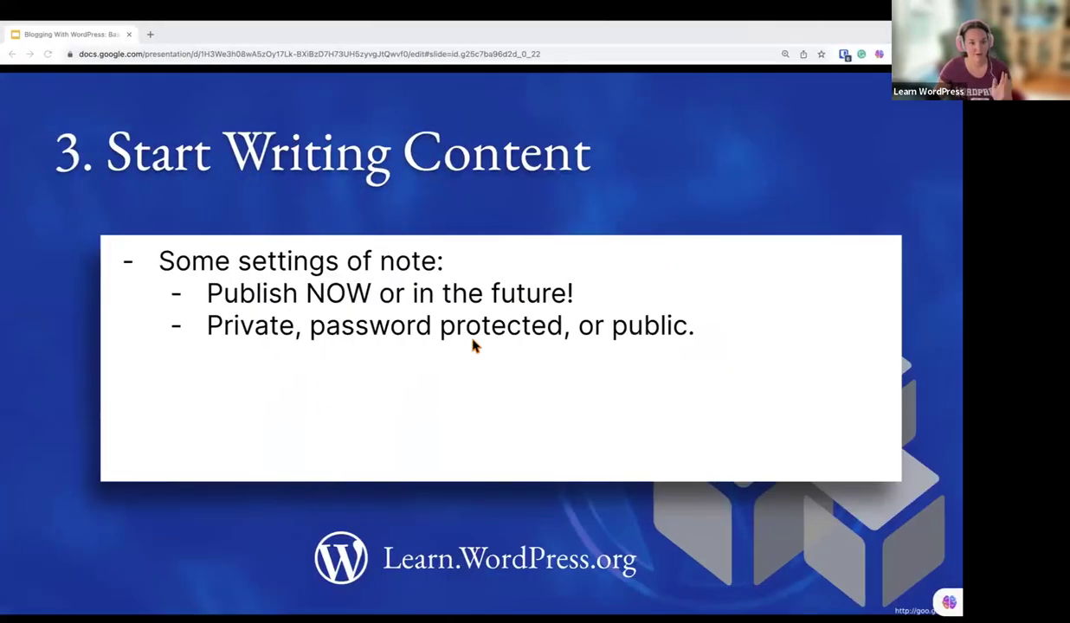
pyautogui.press('Left')
pyautogui.press('Right')
pyautogui.press('Right')
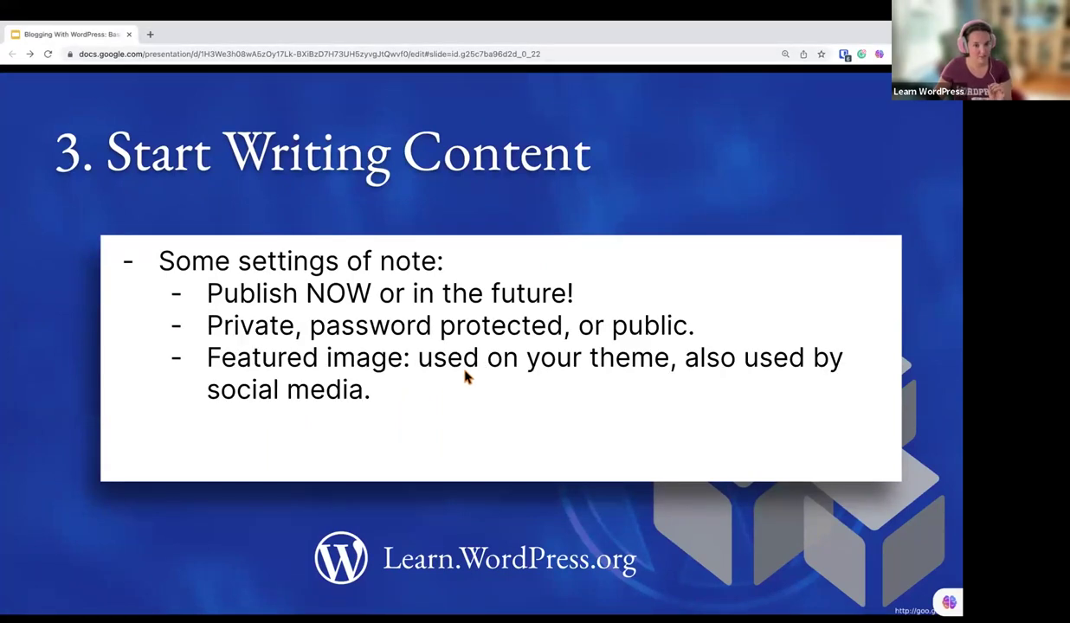
pyautogui.press('Right')
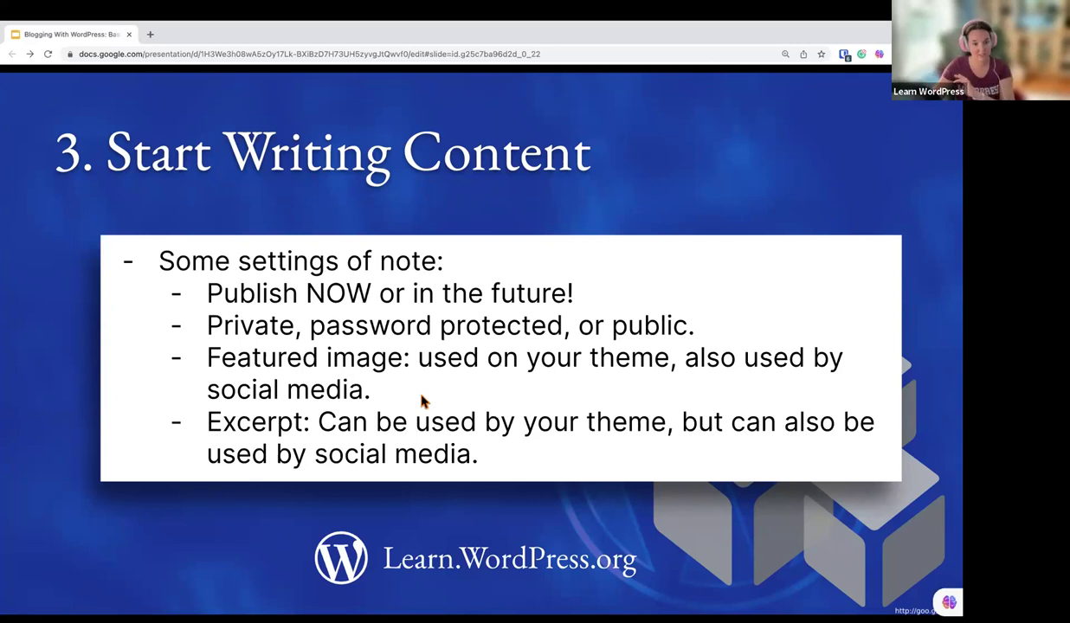
pyautogui.hotkey('ctrl', 'Right')
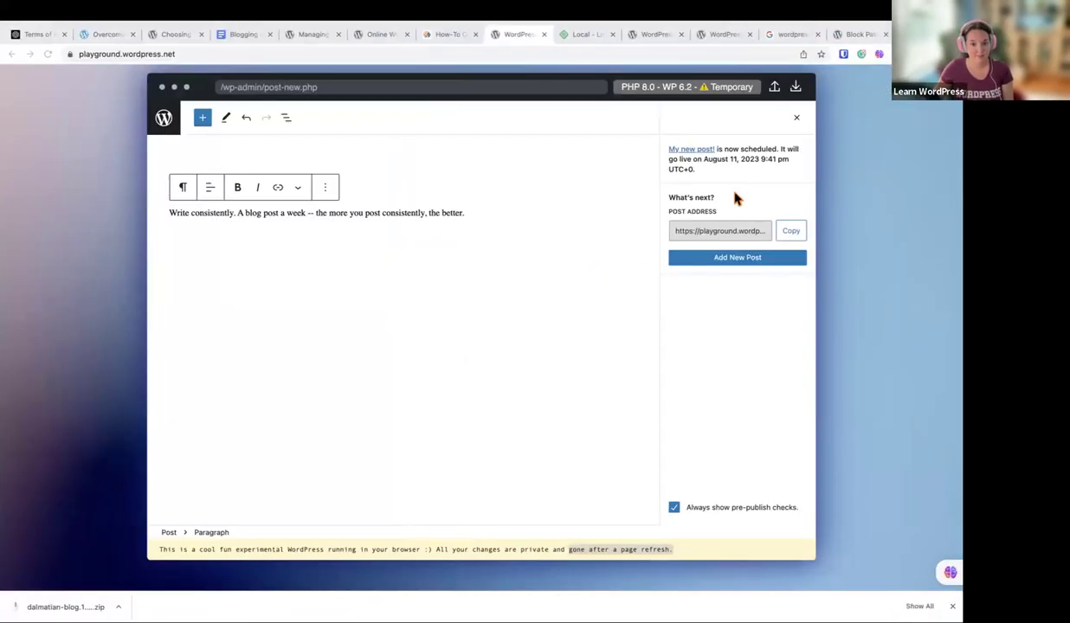
pyautogui.click(696, 149)
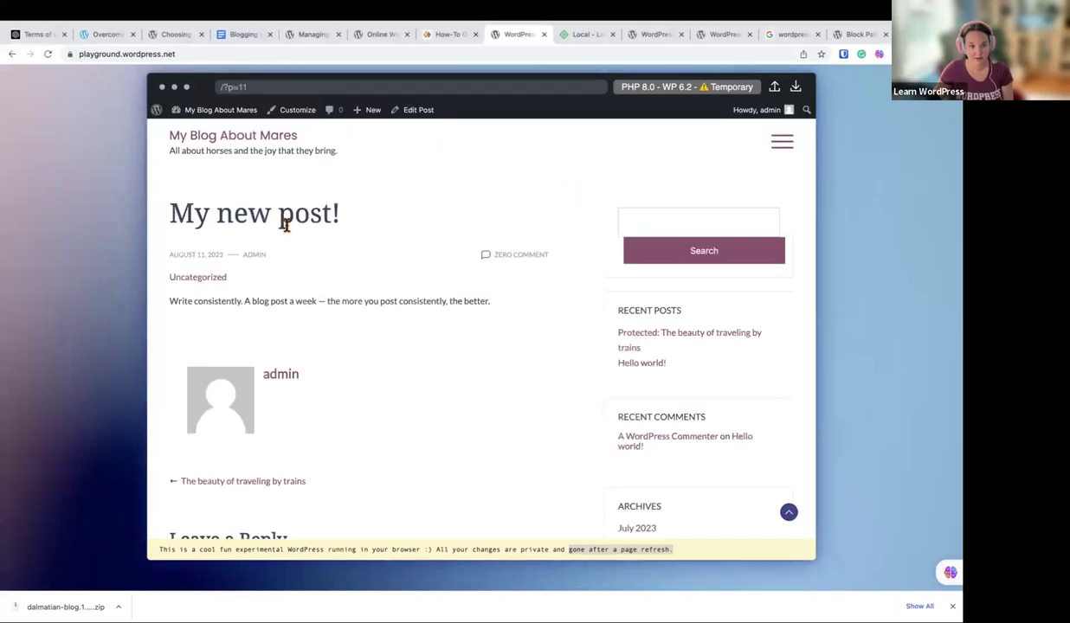
pyautogui.click(413, 111)
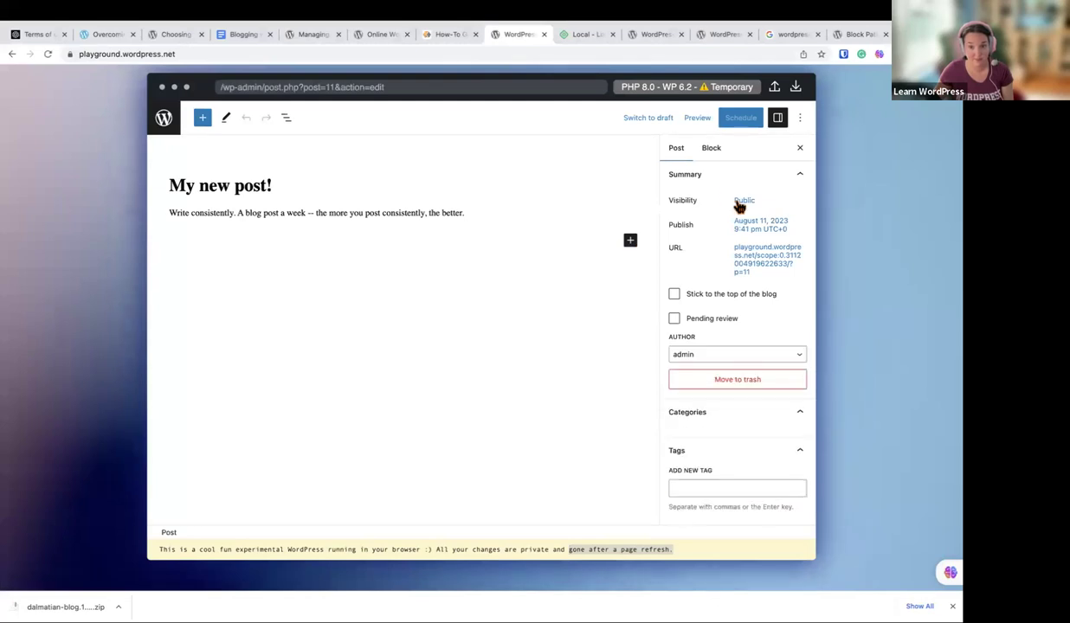
pyautogui.scroll(-5, 756, 227)
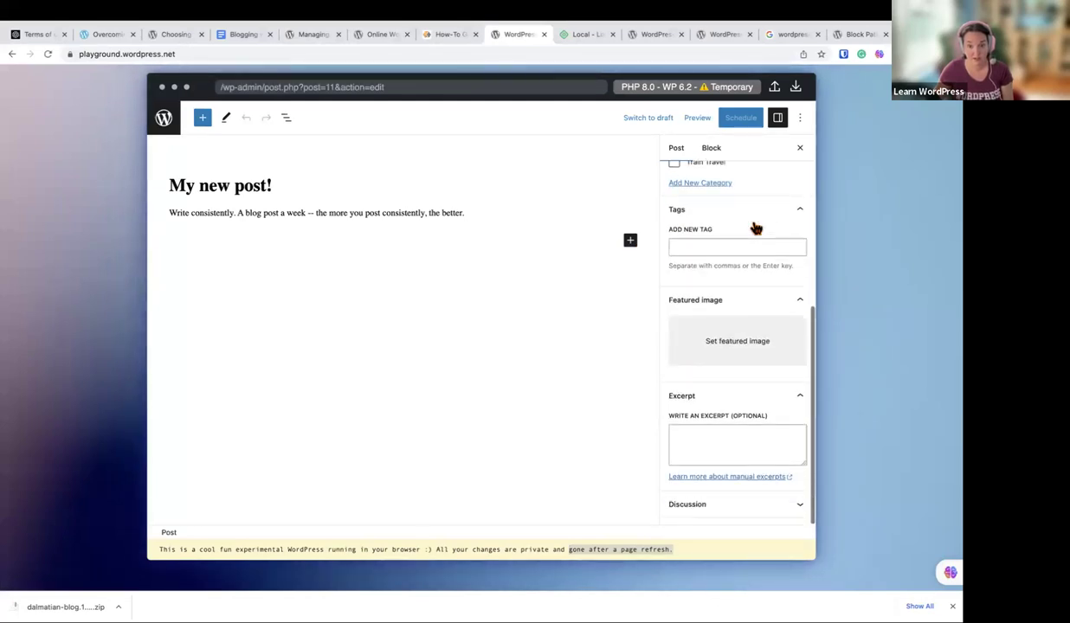
pyautogui.click(734, 342)
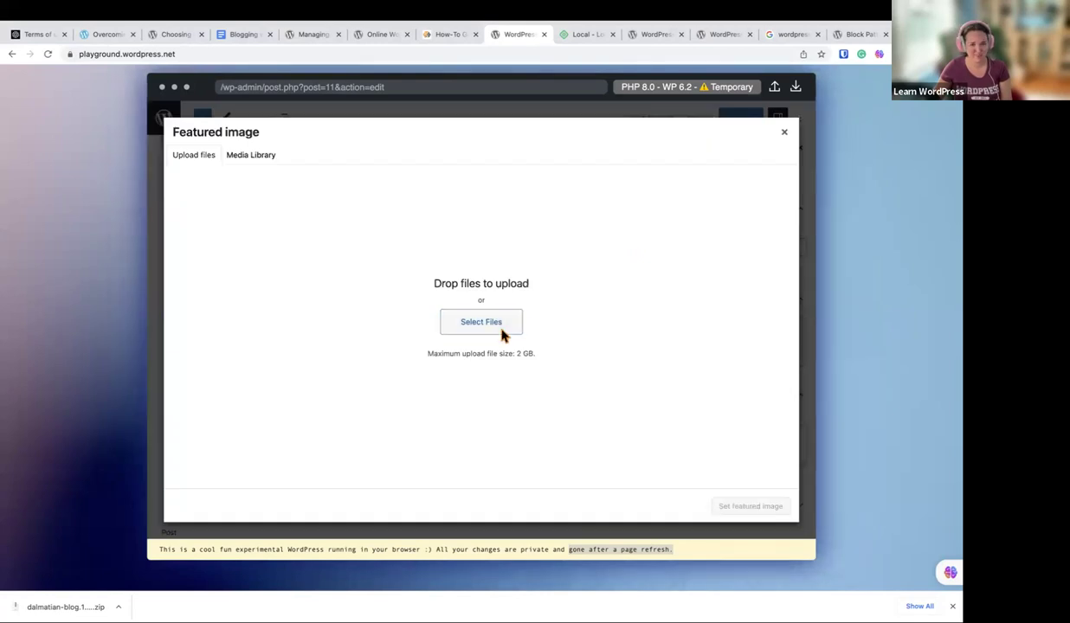
pyautogui.click(485, 322)
pyautogui.click(727, 519)
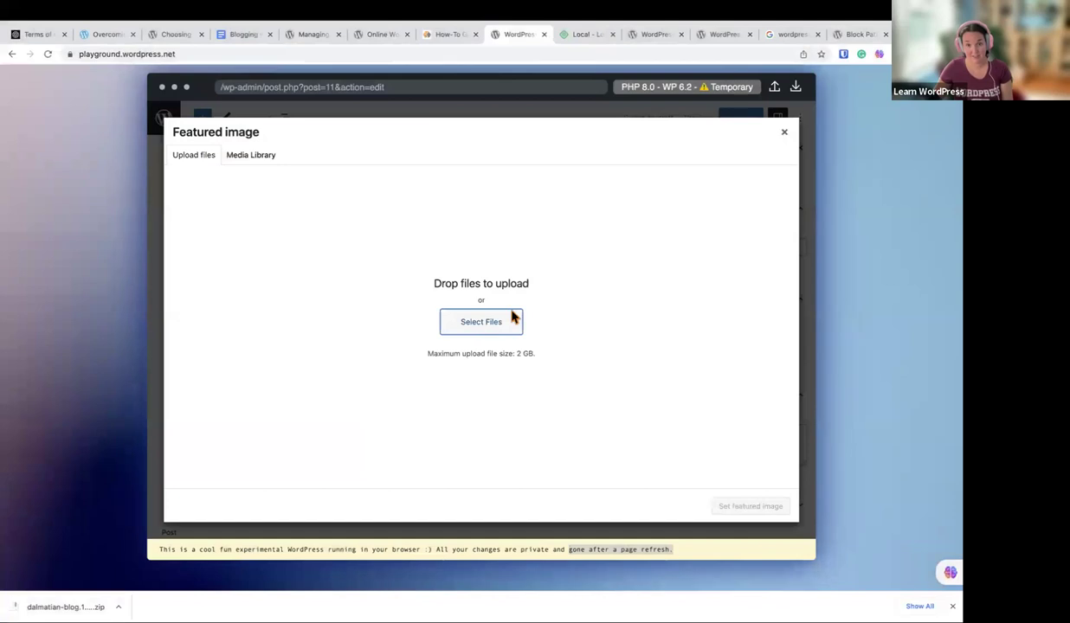
pyautogui.click(784, 132)
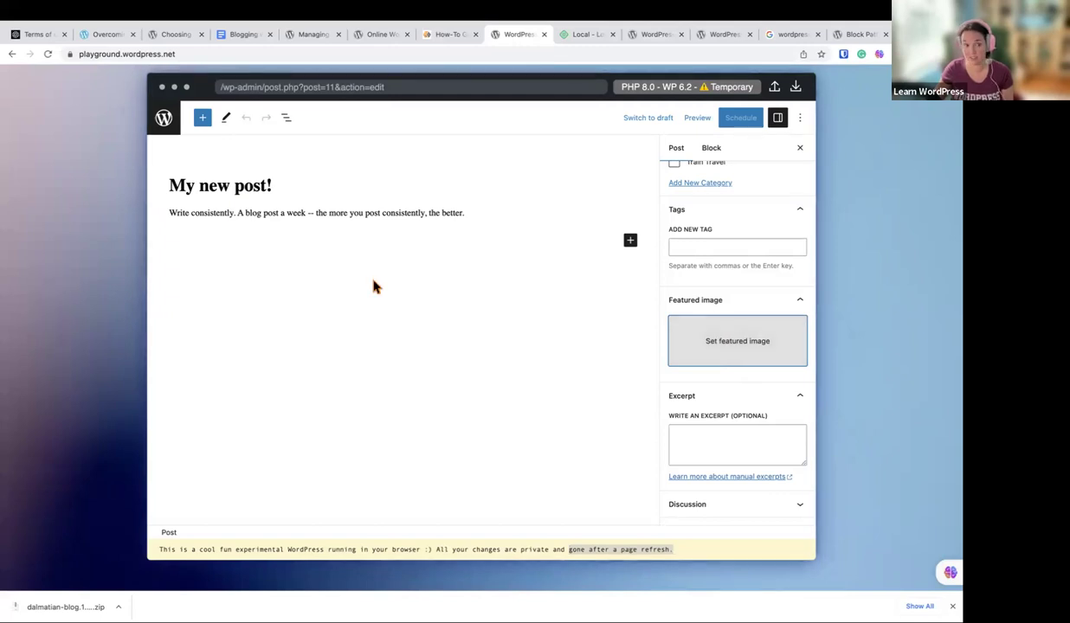
# Add an empty Gallery block below the first paragraph using /gallery
pyautogui.click(478, 216)
pyautogui.press('Return')
pyautogui.write('/gall')
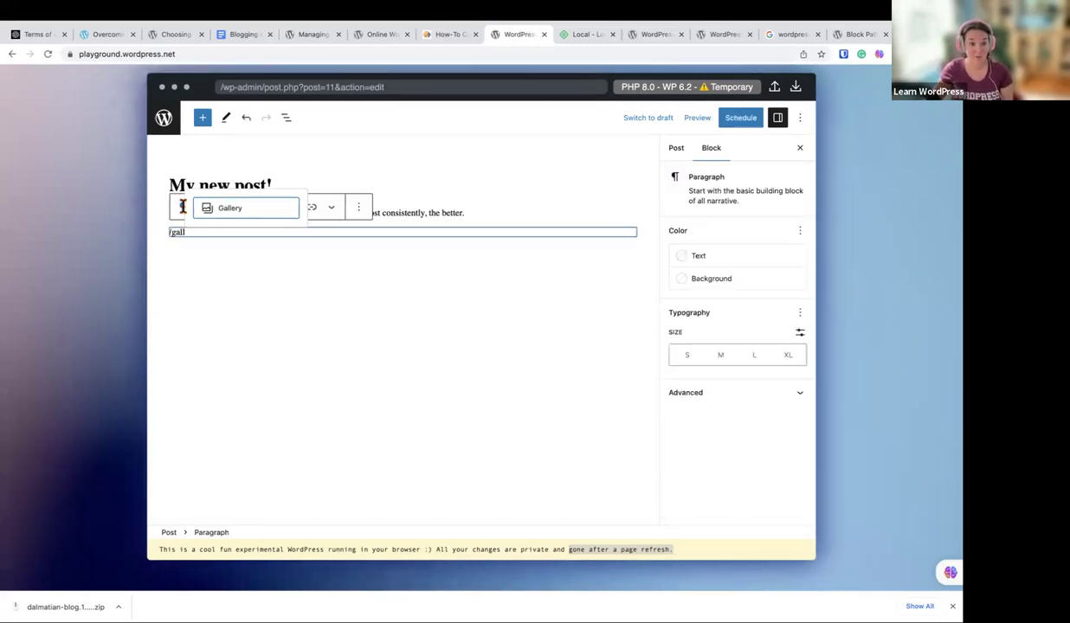
pyautogui.click(220, 210)
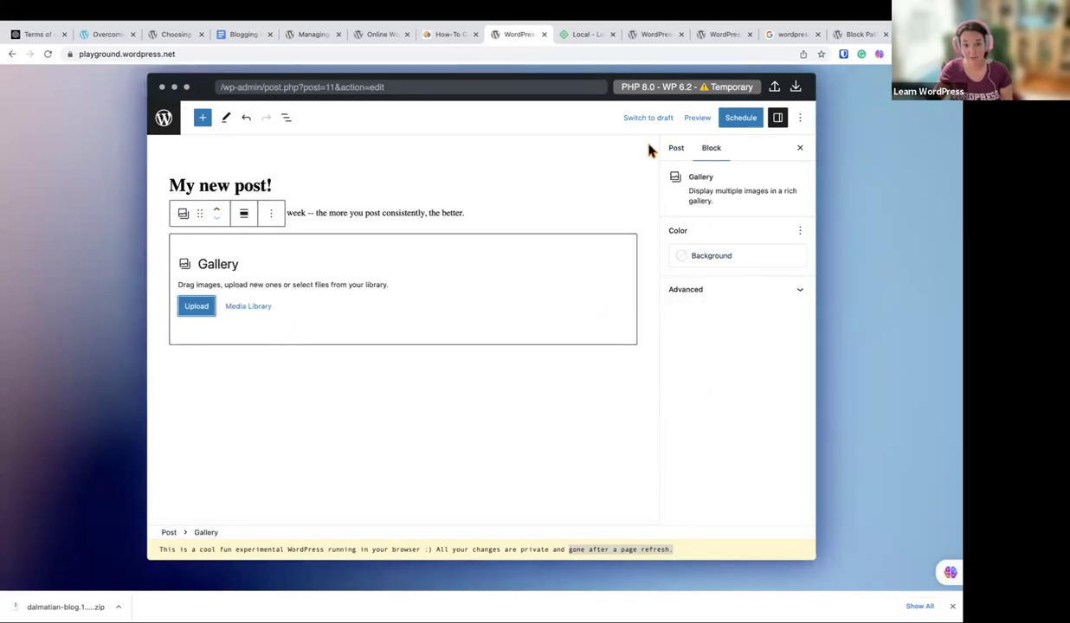
# Fill the post's Excerpt field with 'Here is a post excerpt.'
pyautogui.click(676, 148)
pyautogui.scroll(-6, 746, 375)
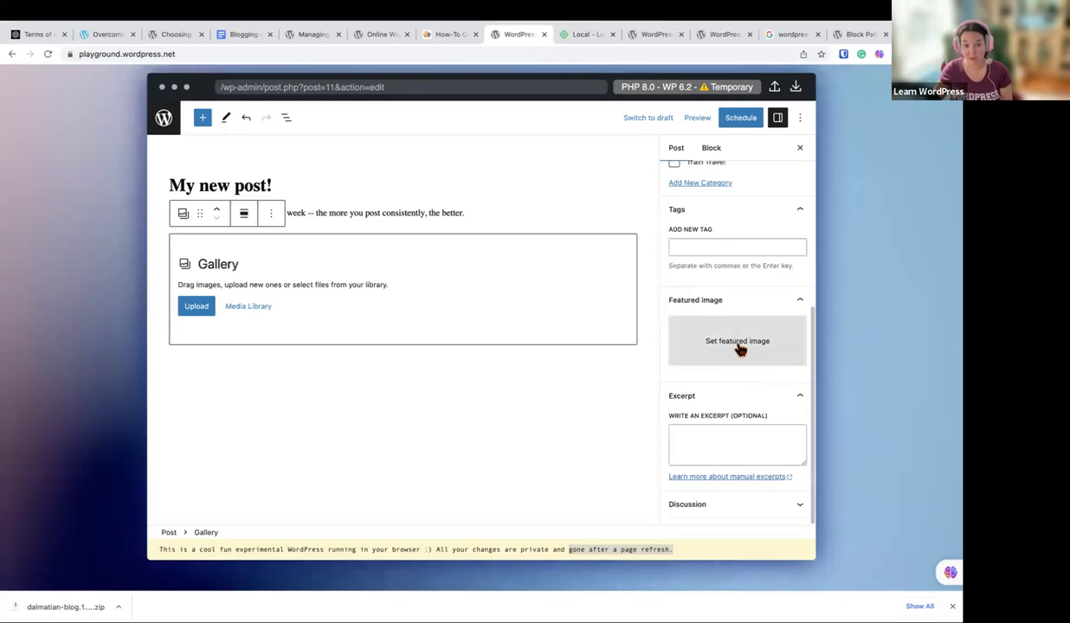
pyautogui.click(717, 441)
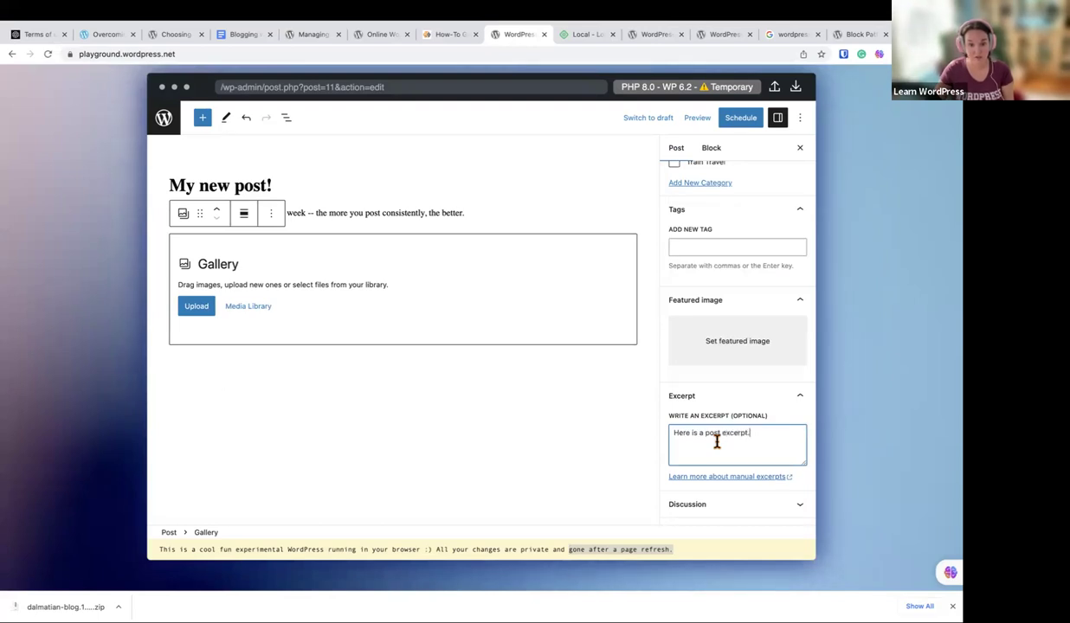
# Insert a paragraph after the gallery noting the excerpt will differ from what is written here
pyautogui.click(459, 342)
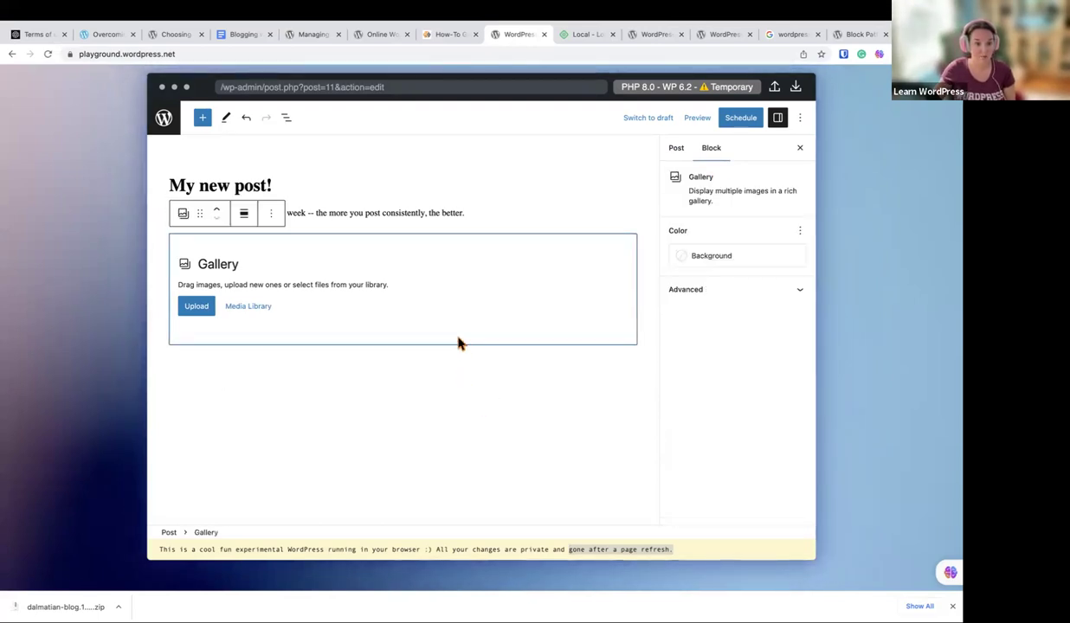
pyautogui.click(271, 214)
pyautogui.click(314, 310)
pyautogui.write('This')
pyautogui.press('BackSpace')
pyautogui.press('BackSpace')
pyautogui.write('e post excerpt is going to be different than what I write here.')
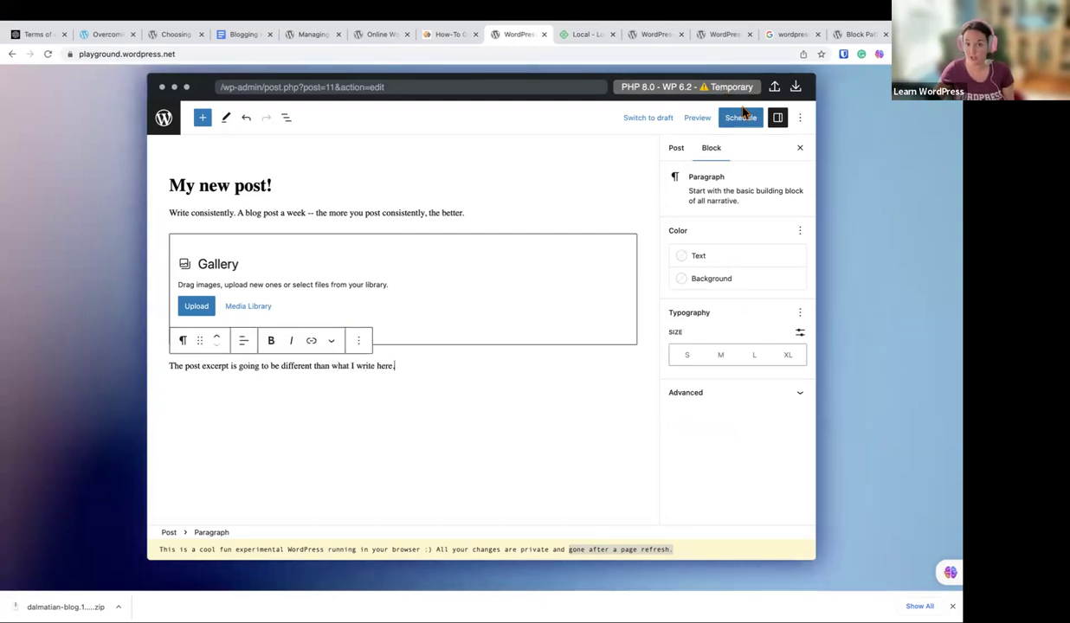
# Save the post and change its publish date back to July 14, 2023
pyautogui.click(740, 117)
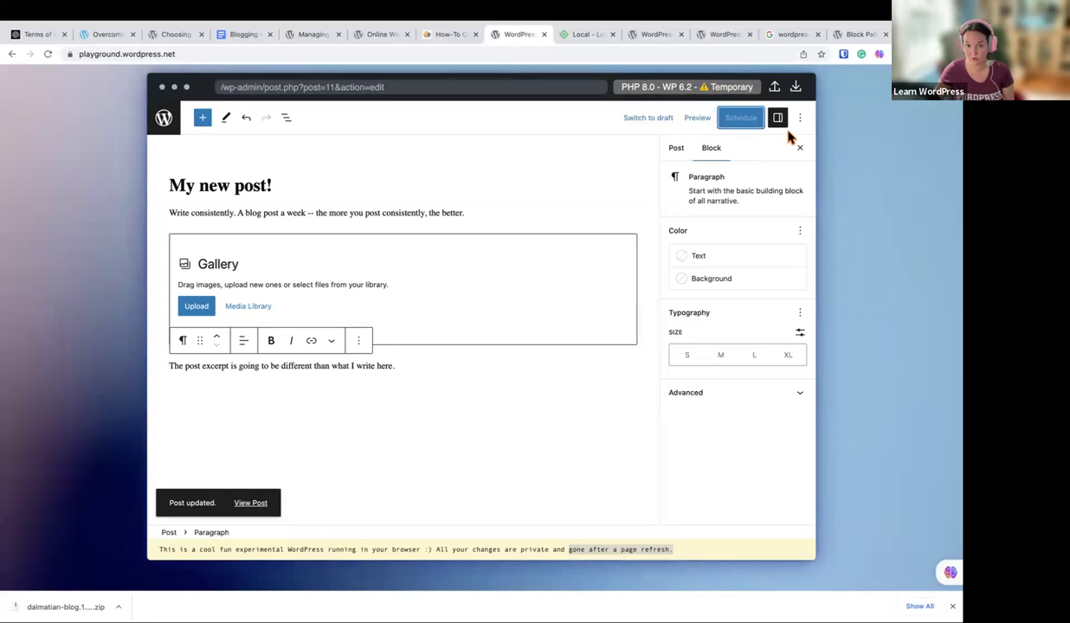
pyautogui.click(678, 160)
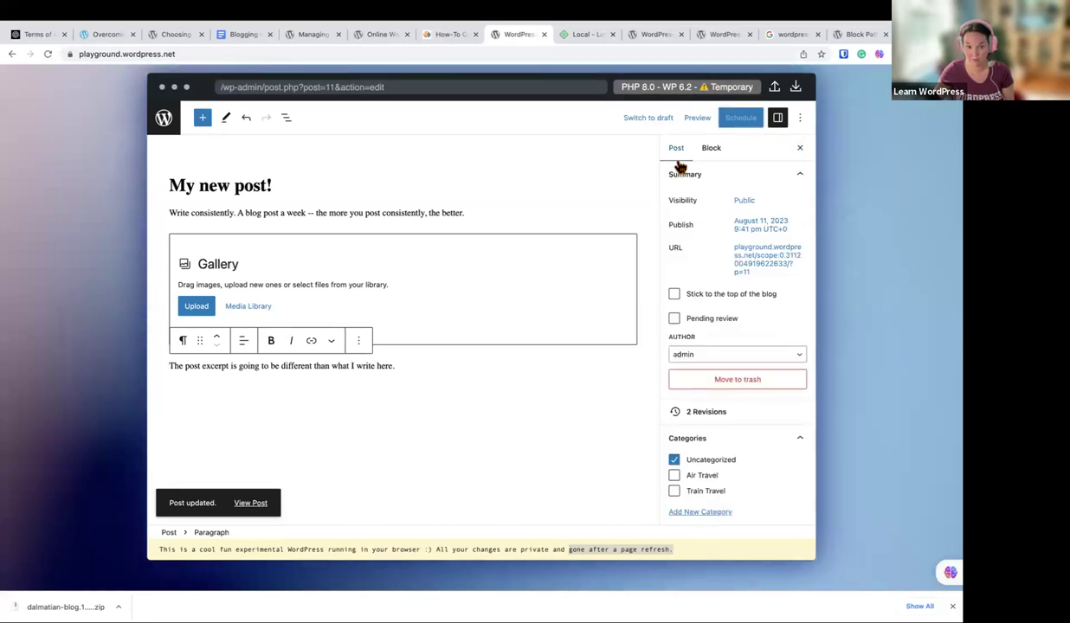
pyautogui.click(749, 224)
pyautogui.click(671, 368)
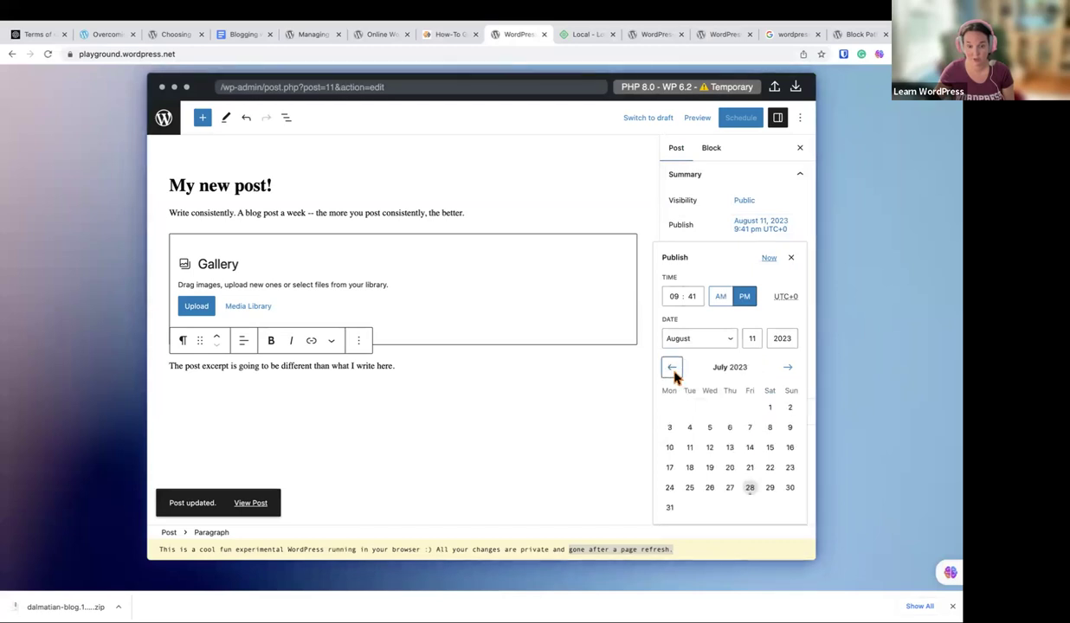
pyautogui.click(750, 449)
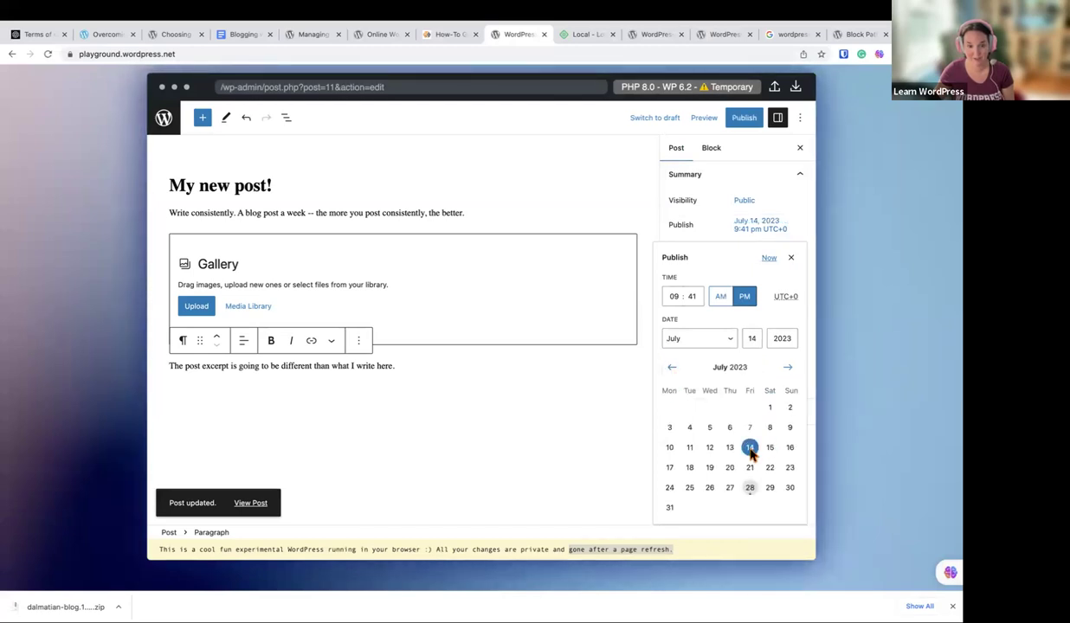
# Publish the post and return to the admin posts list
pyautogui.click(745, 118)
pyautogui.click(715, 116)
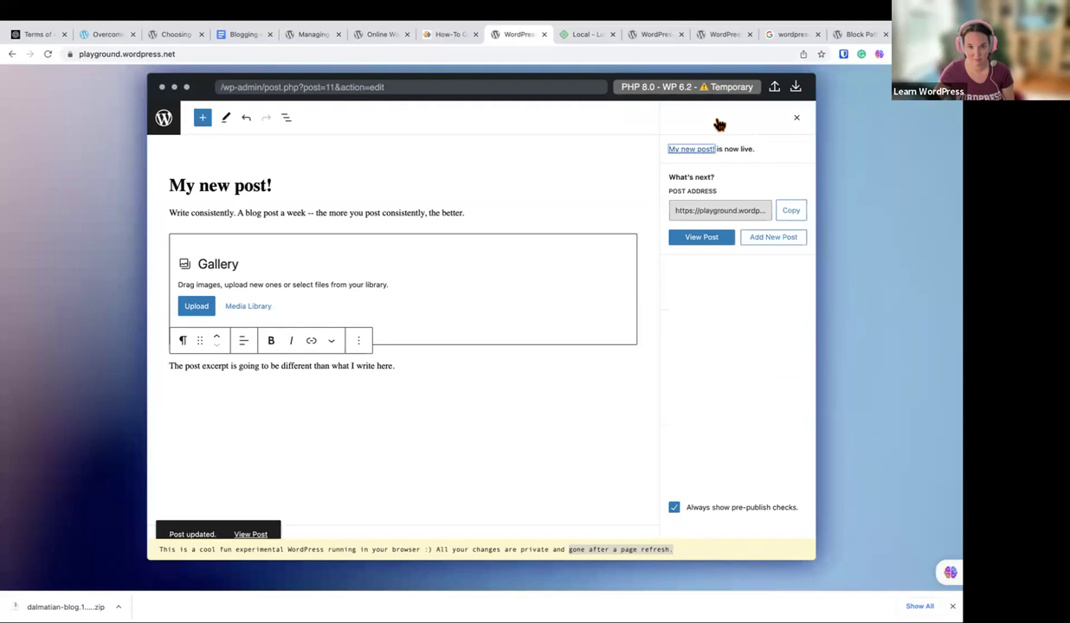
pyautogui.click(156, 123)
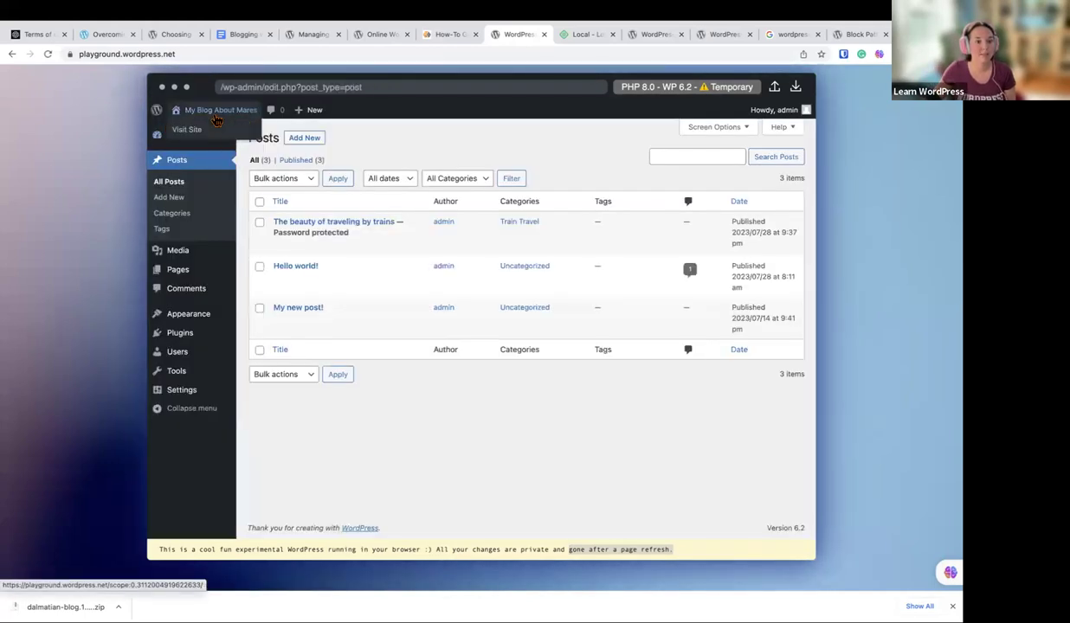
# Check the custom excerpt on the front page, then open 'My new post!' and highlight its closing paragraph
pyautogui.click(216, 113)
pyautogui.scroll(-5, 449, 274)
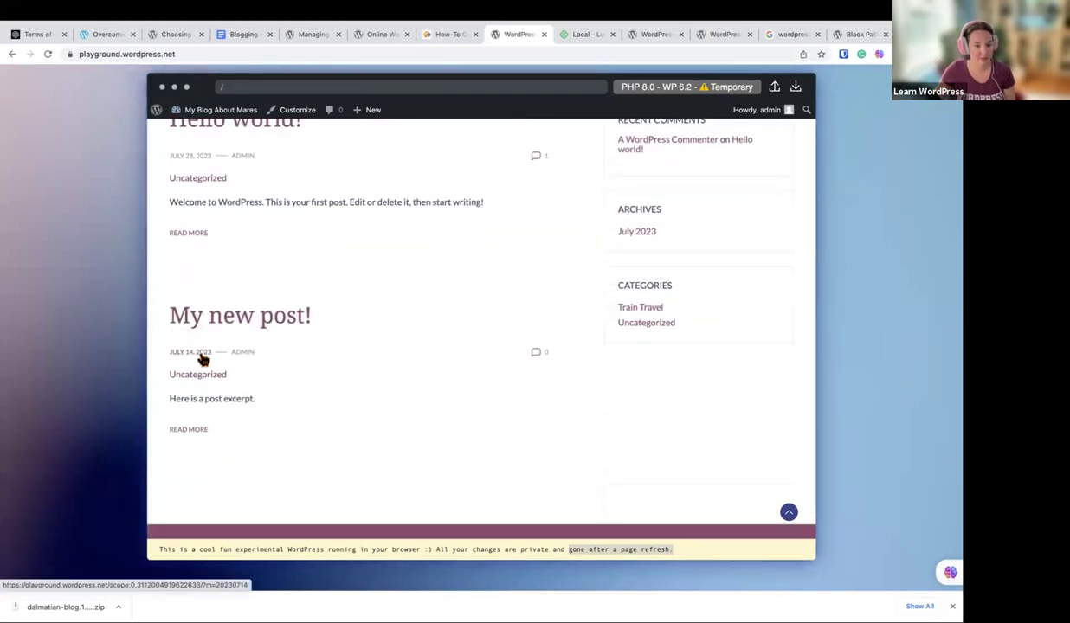
pyautogui.moveTo(256, 399); pyautogui.dragTo(159, 400)
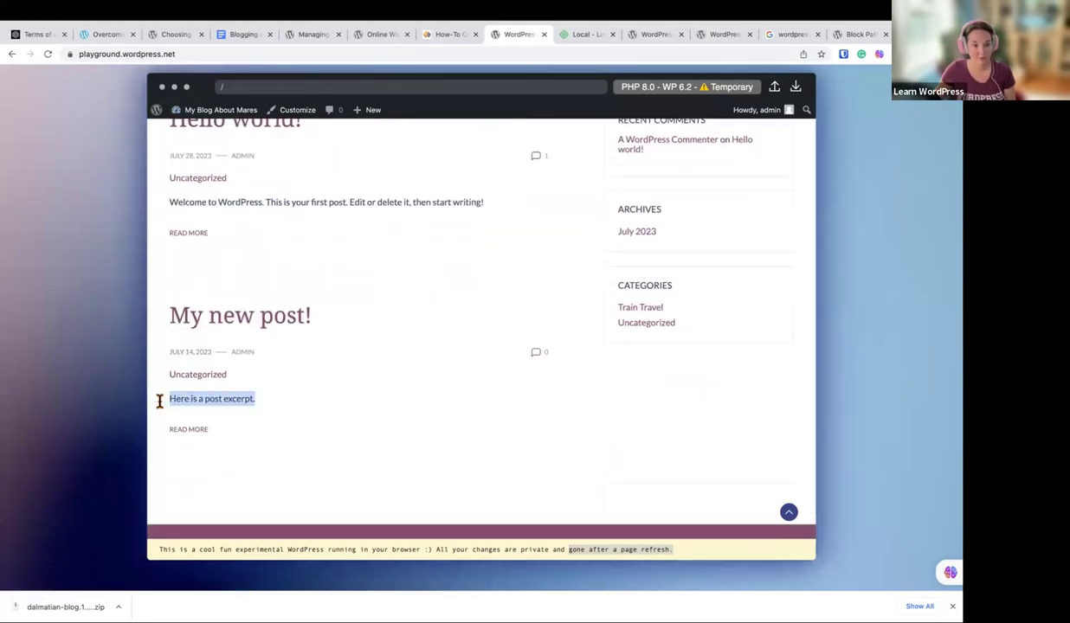
pyautogui.click(218, 314)
pyautogui.moveTo(173, 343); pyautogui.dragTo(429, 346)
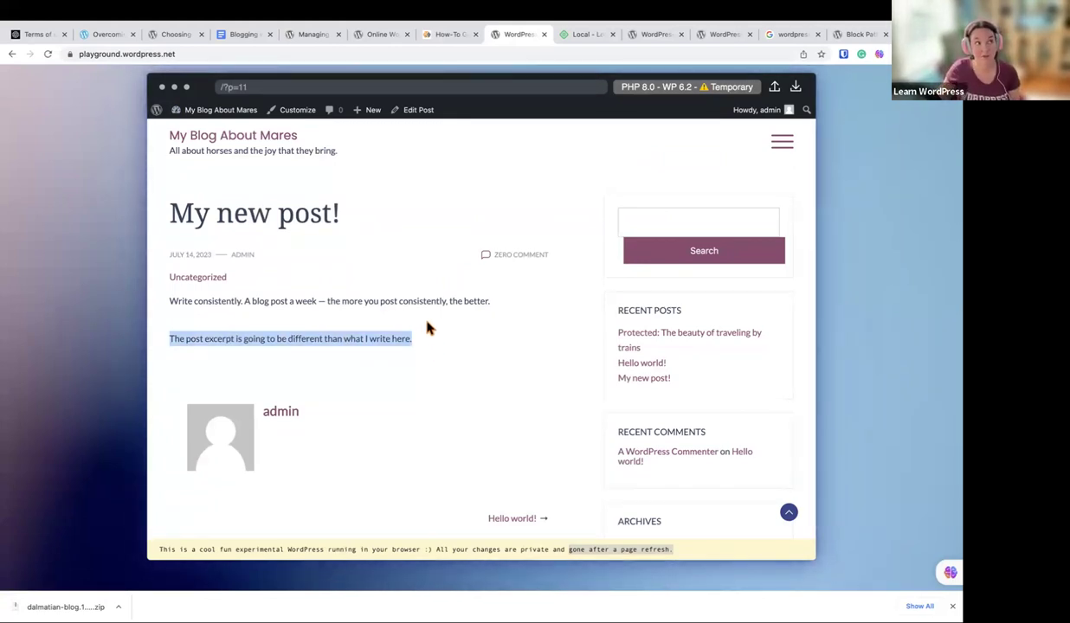
# Append '1-2 sentences describing the post. It's basicall' to the excerpt, update, then show the 'Organize your content' slide
pyautogui.click(415, 113)
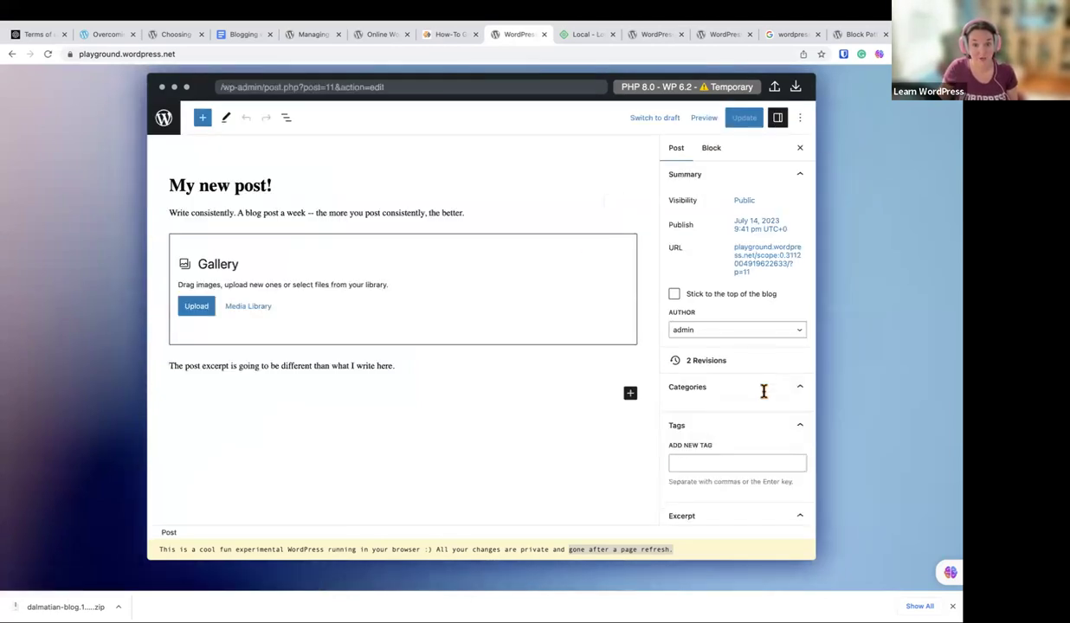
pyautogui.scroll(-5, 769, 475)
pyautogui.click(777, 494)
pyautogui.write('1-2 sent')
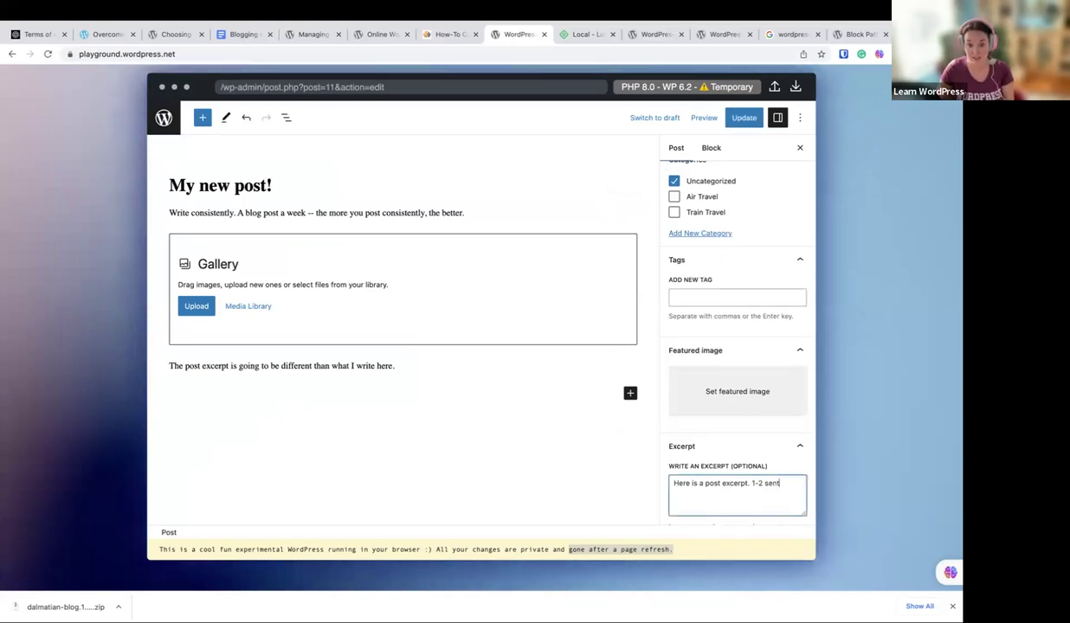
pyautogui.write("ences describing the post. It's basically your comercial.")
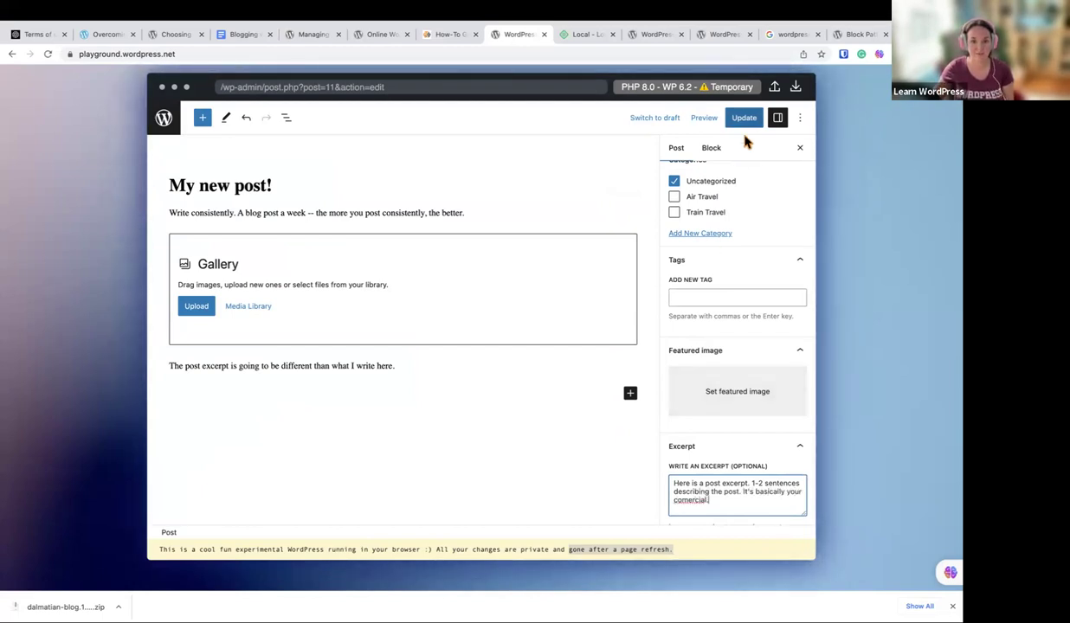
pyautogui.click(744, 119)
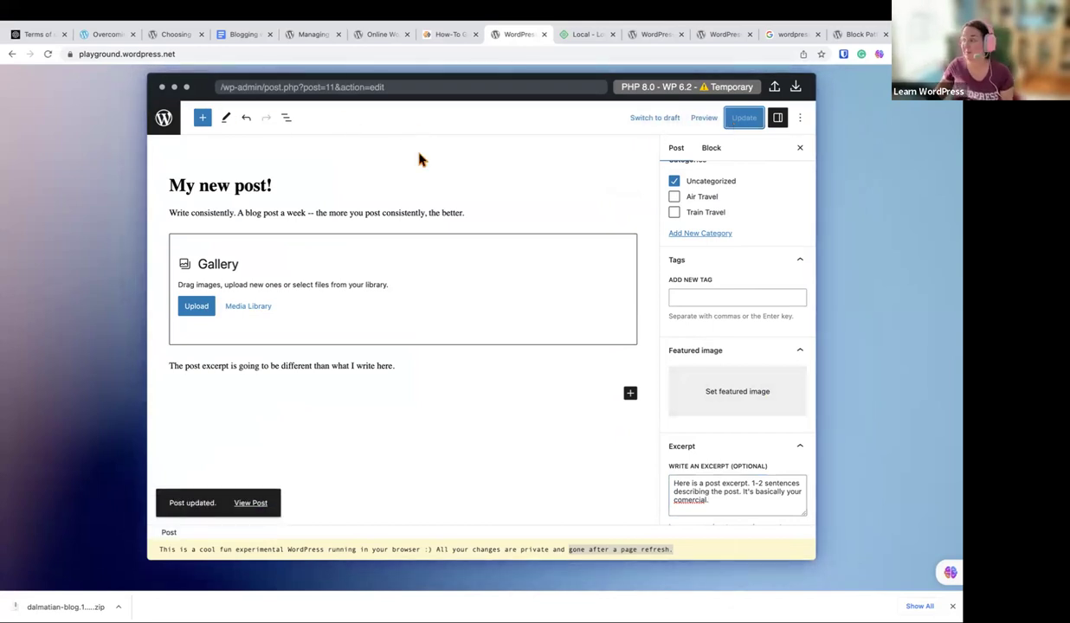
pyautogui.hotkey('ctrl', 'Left')
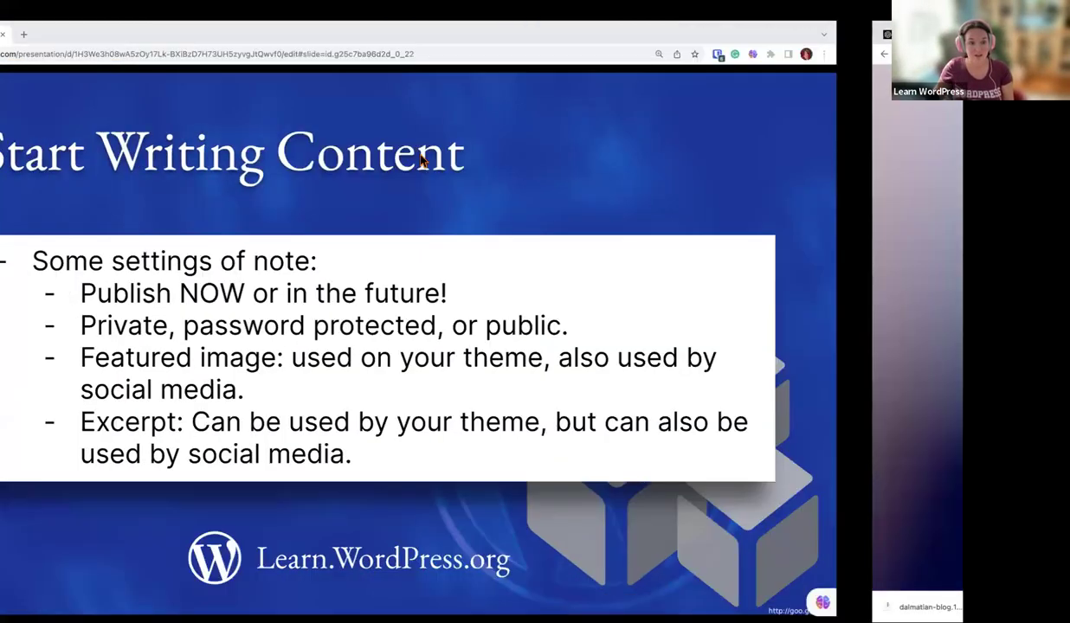
pyautogui.press('Right')
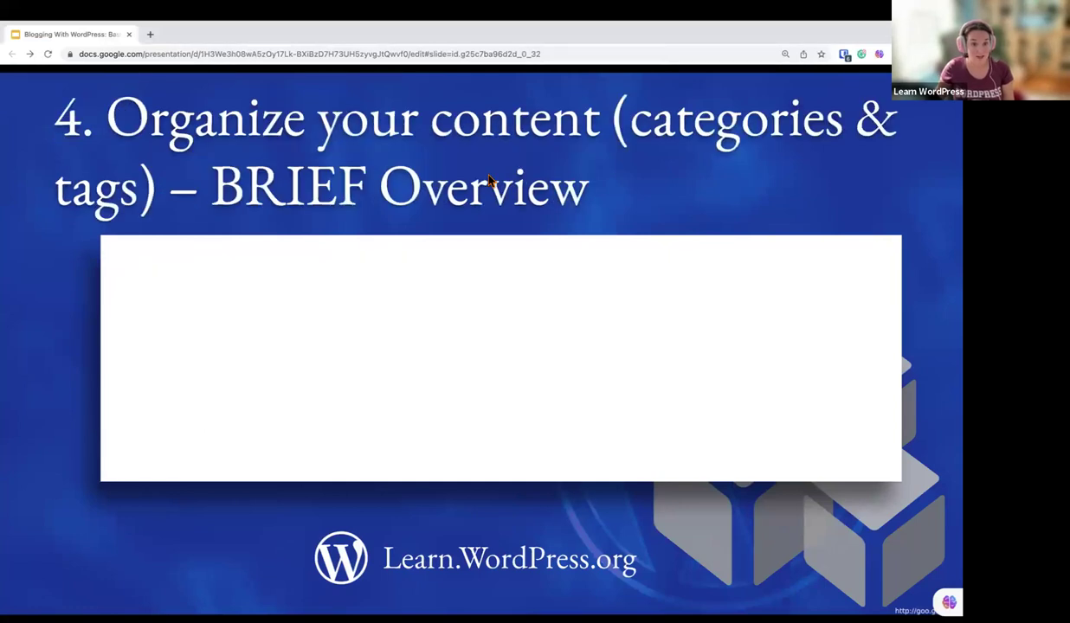
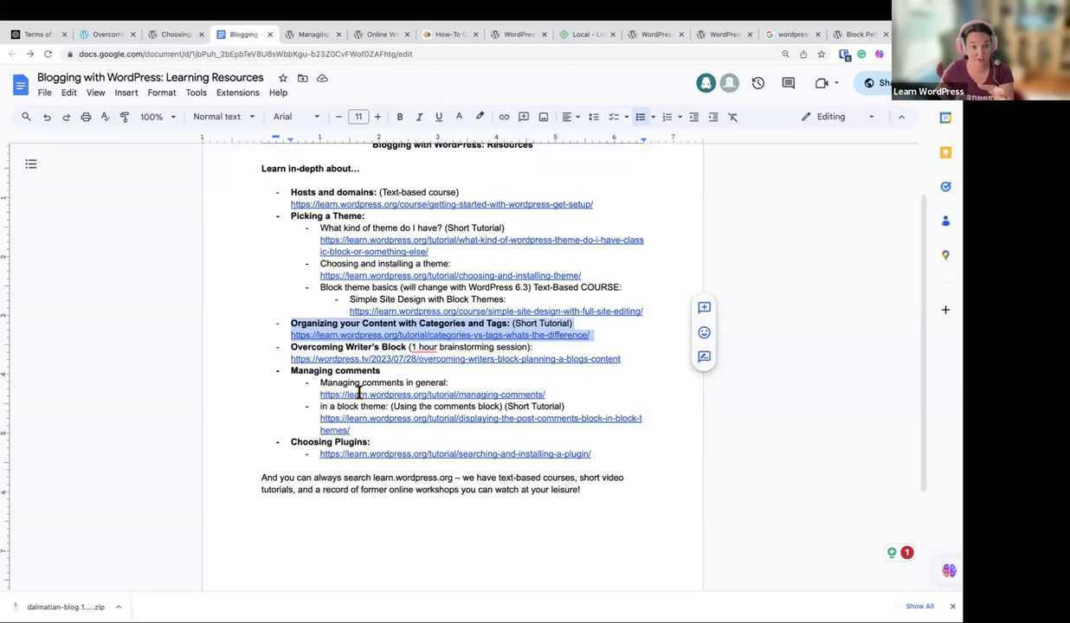
# Preview the displaying-the-post-comments tutorial link, then return to the 5. Manage Comments slide
pyautogui.click(359, 392)
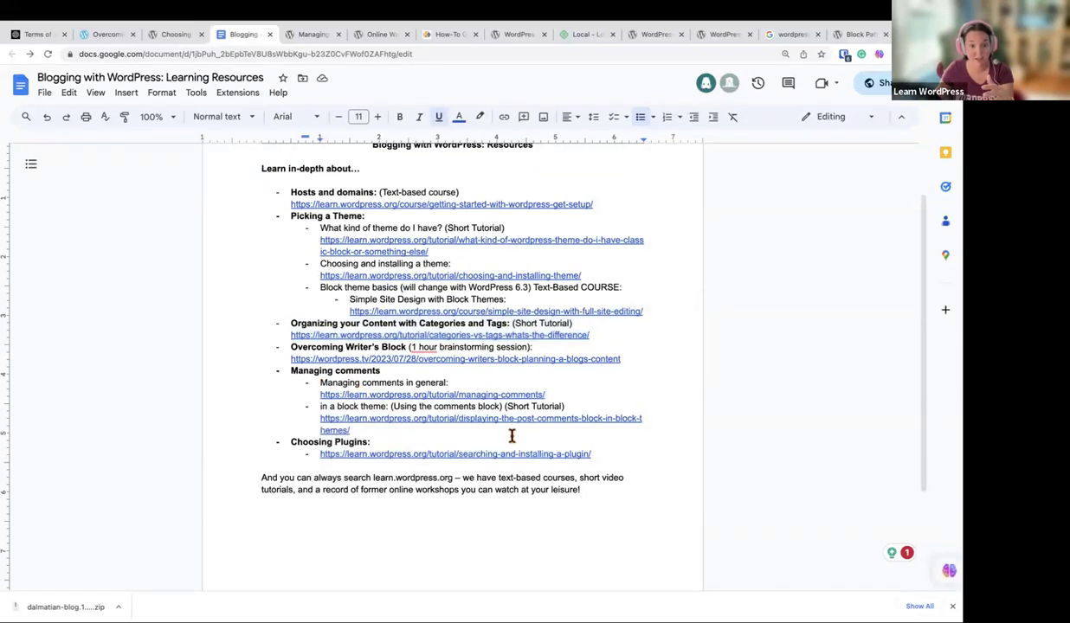
pyautogui.click(485, 422)
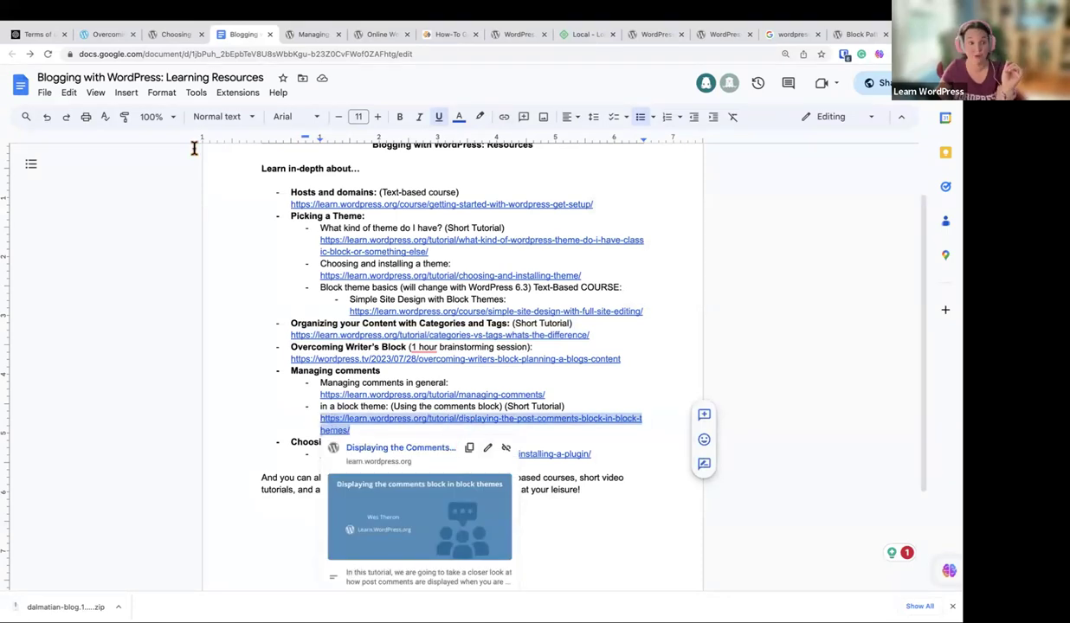
pyautogui.hotkey('ctrl', 'Left')
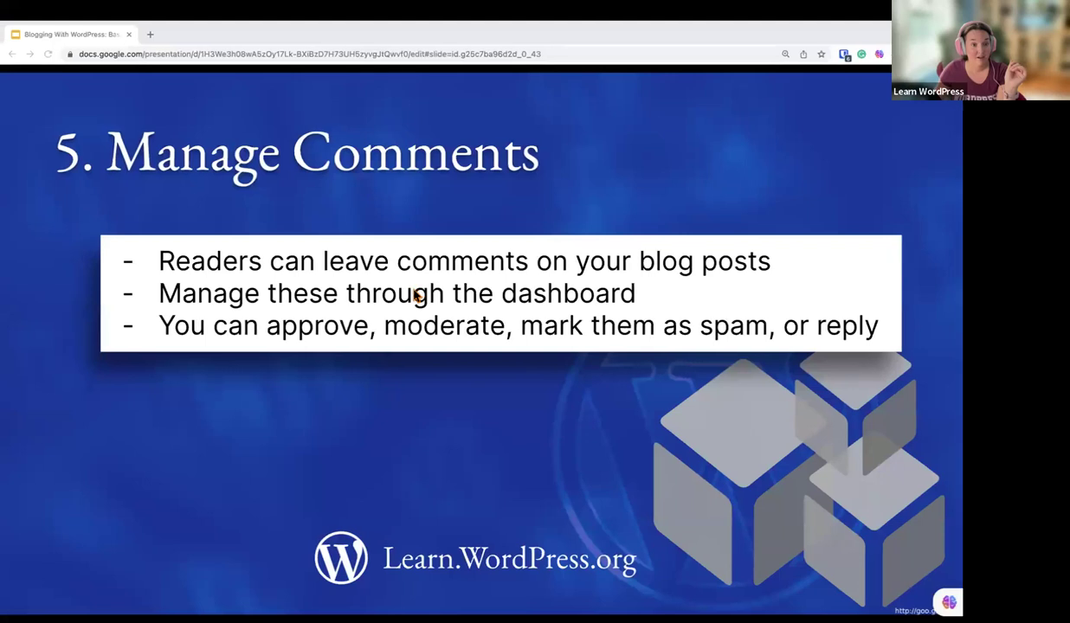
# Advance to slide 6. Add plugins, reveal both bullets, then exit the full-screen deck
pyautogui.press('Right')
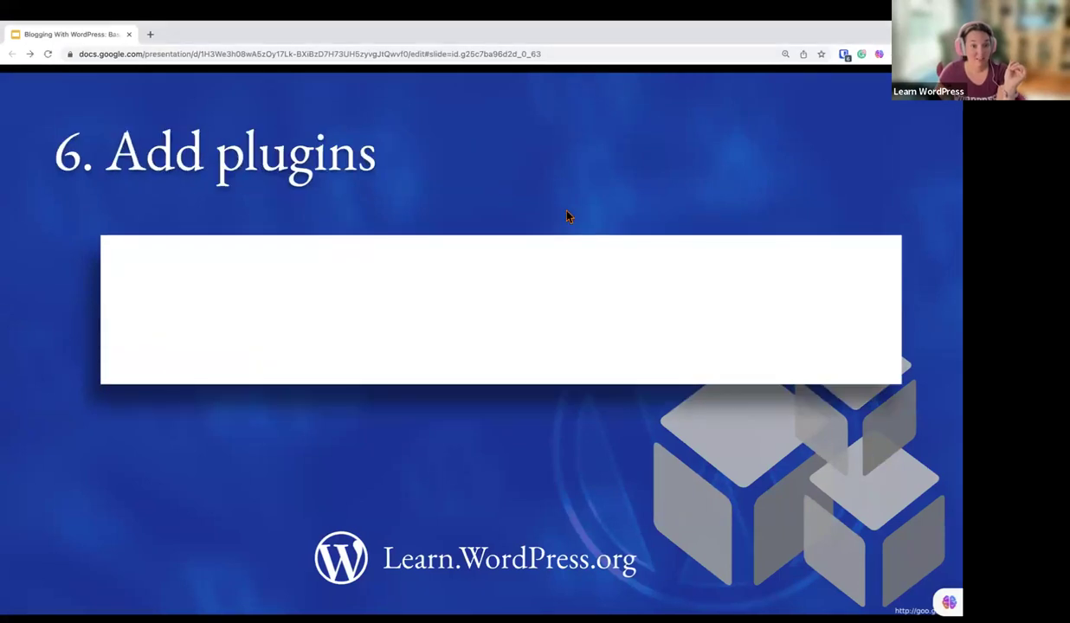
pyautogui.press('Right')
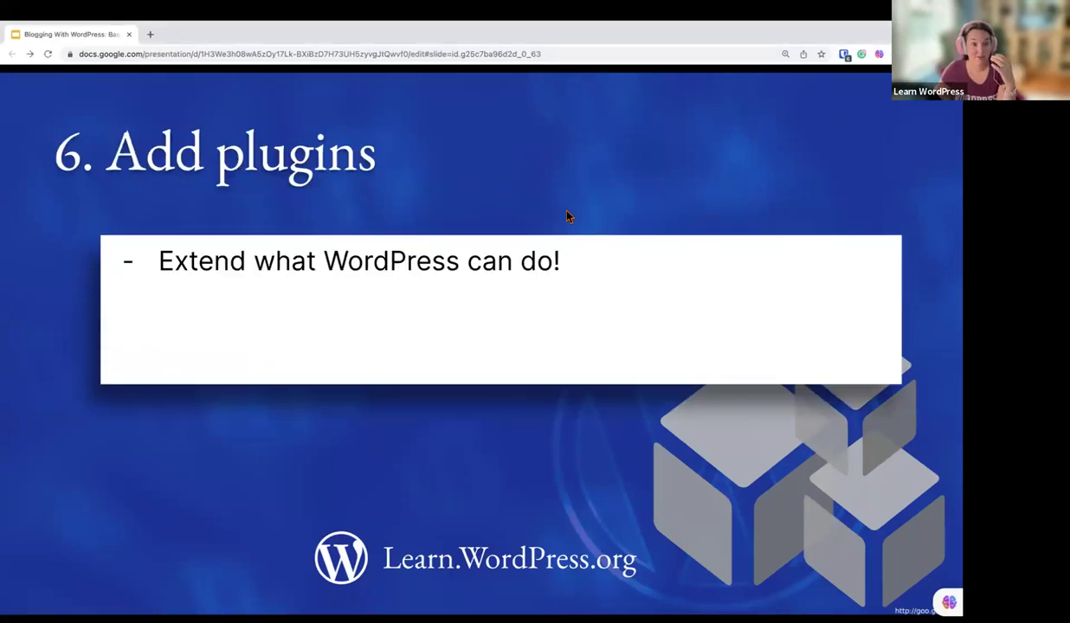
pyautogui.press('Right')
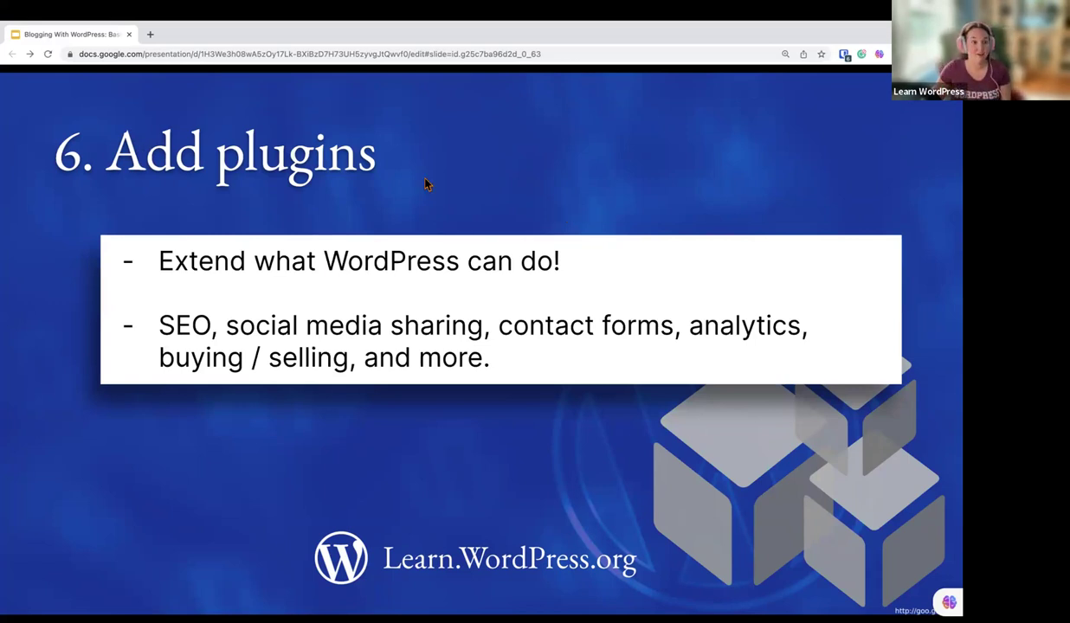
pyautogui.hotkey('ctrl', 'Right')
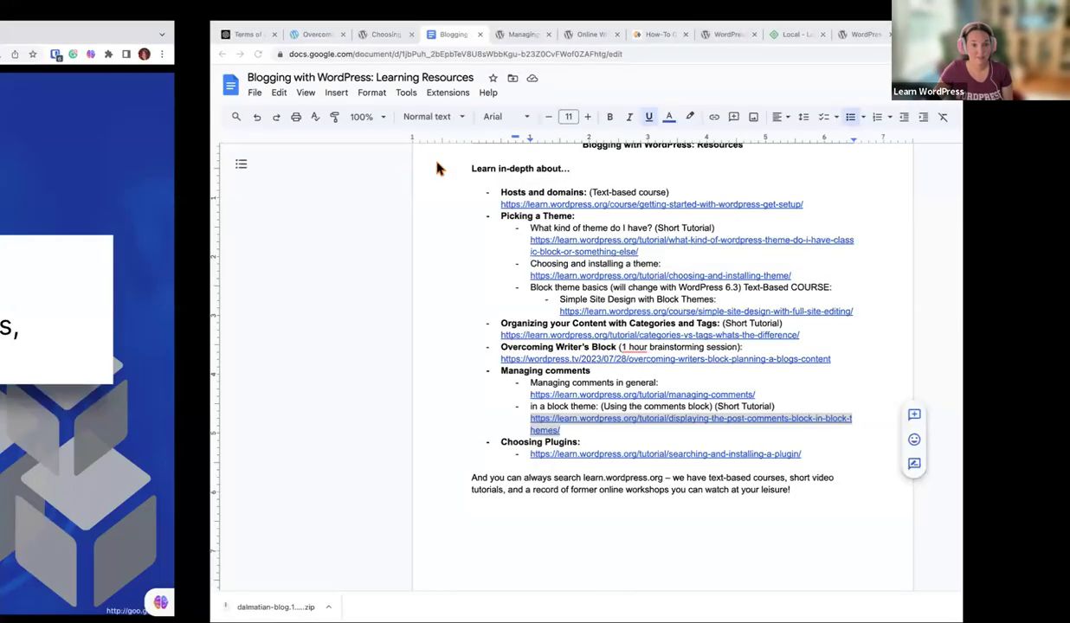
# Reload the Playground site to clear the comment warnings and open the Dashboard
pyautogui.click(530, 35)
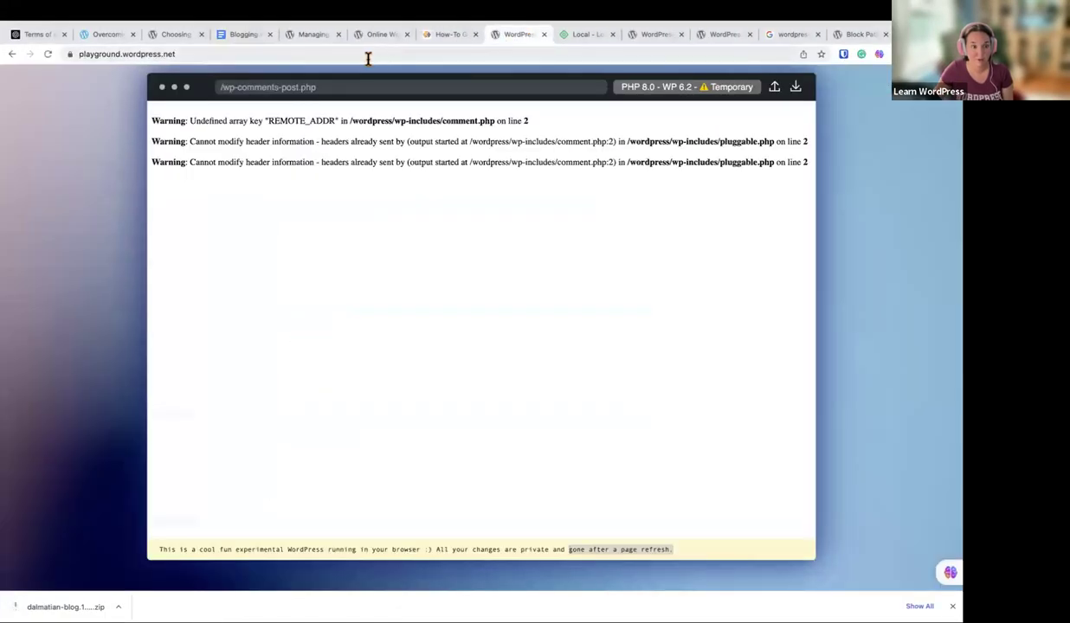
pyautogui.click(48, 53)
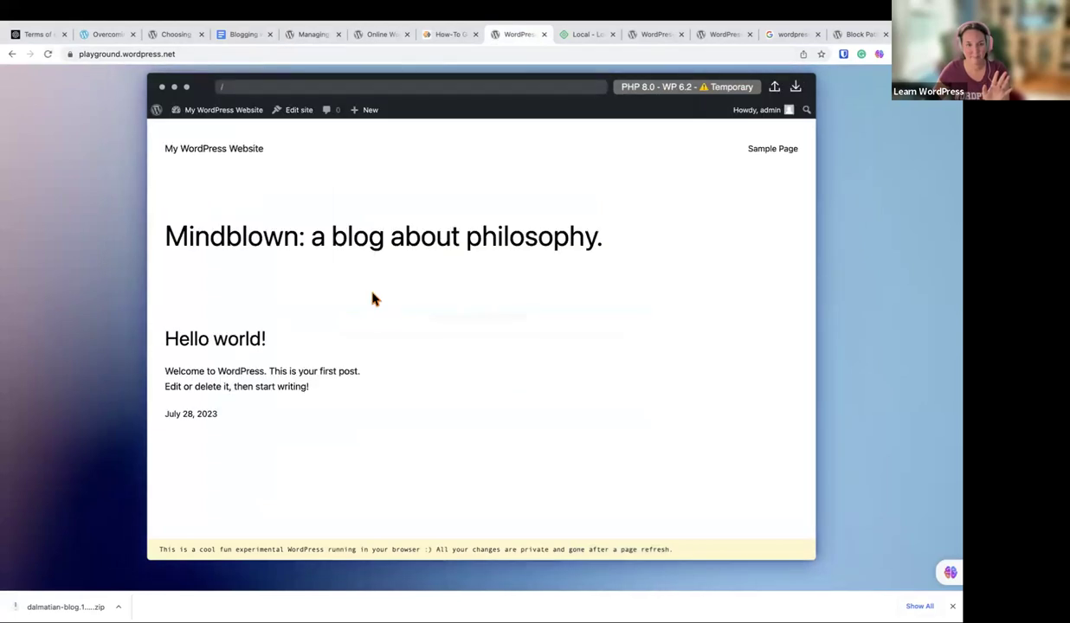
pyautogui.moveTo(203, 111)
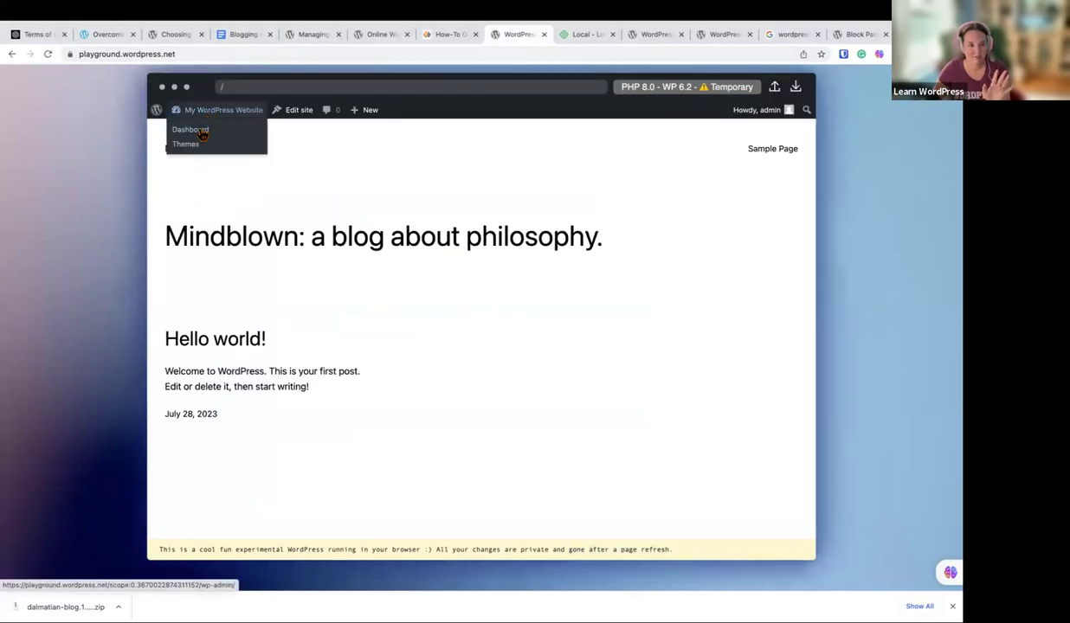
pyautogui.click(201, 131)
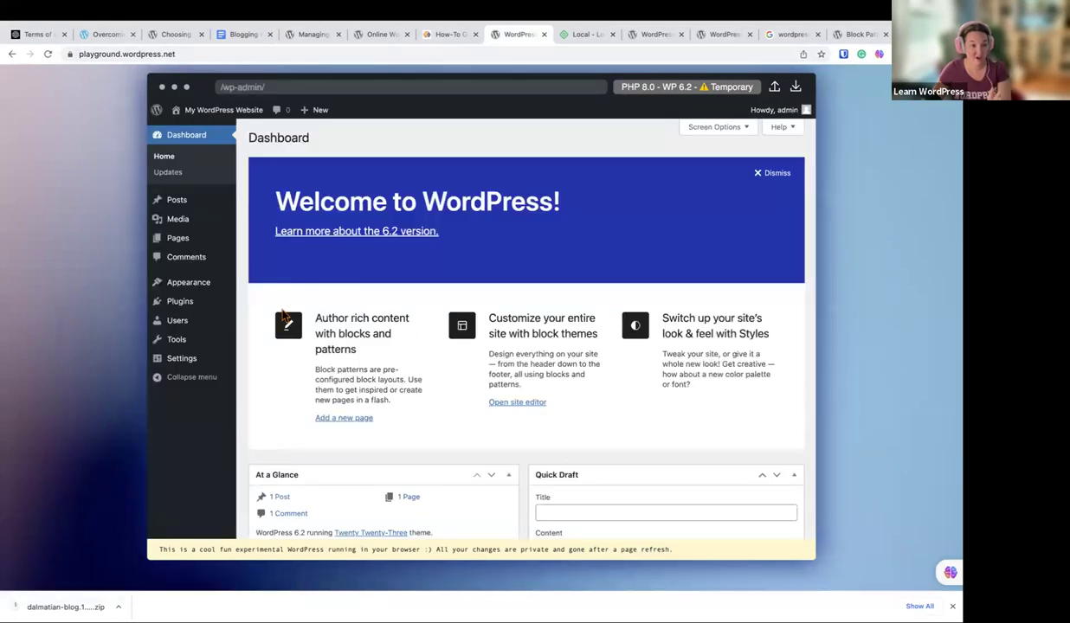
# Review the installed plugins (only WordPress Importer Git loader), then start a new page
pyautogui.click(187, 303)
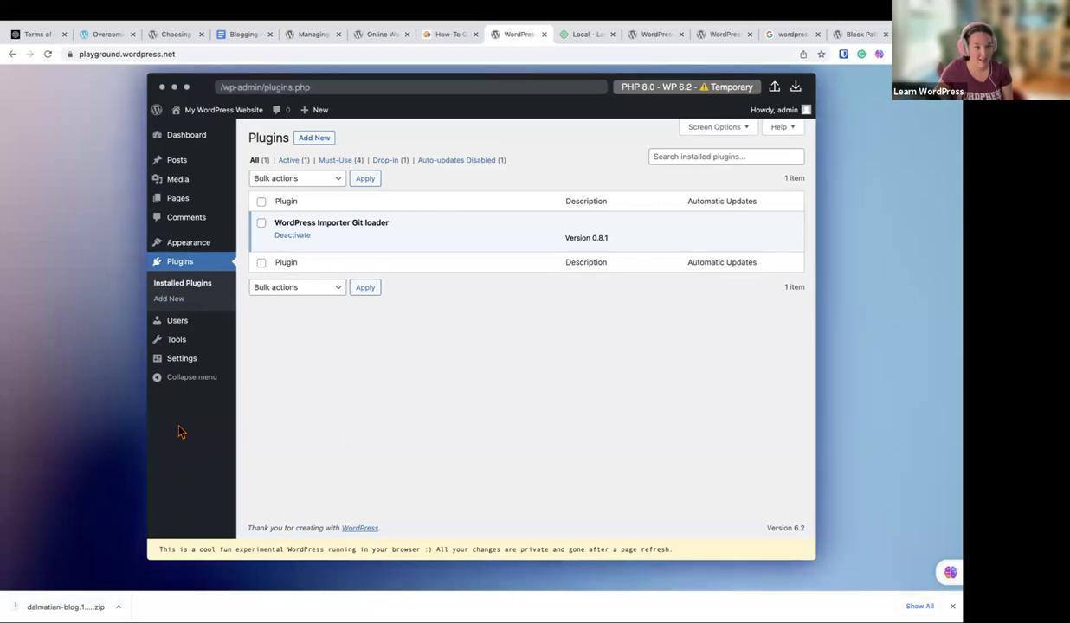
pyautogui.moveTo(178, 199)
pyautogui.click(272, 218)
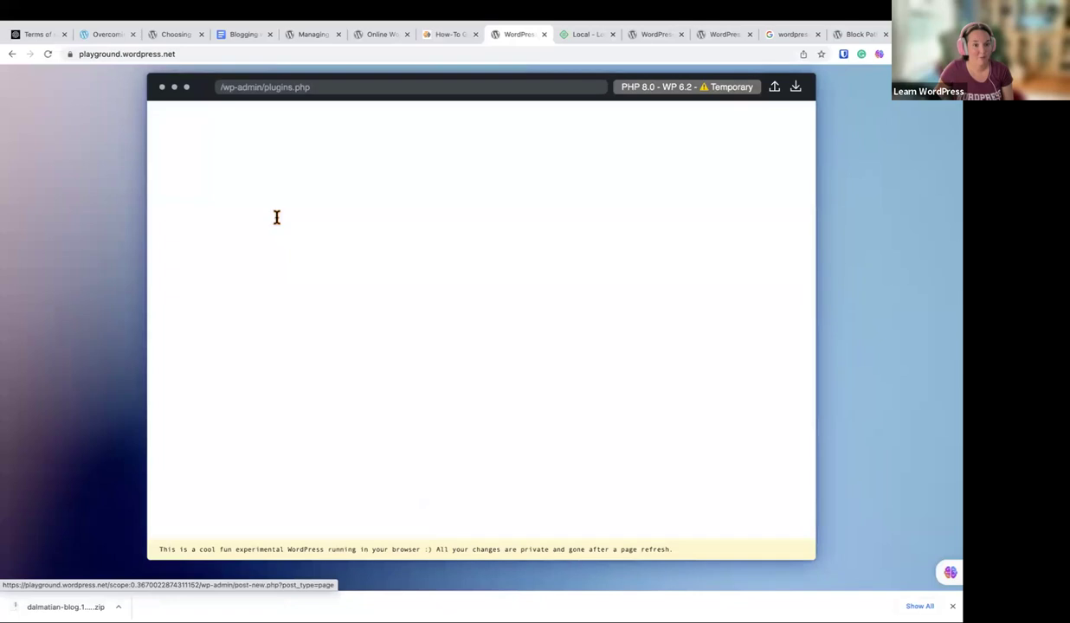
# Draft page 'Instagram' with text 'My instagram pictures to appear here!', then leave without saving
pyautogui.write('Instagram')
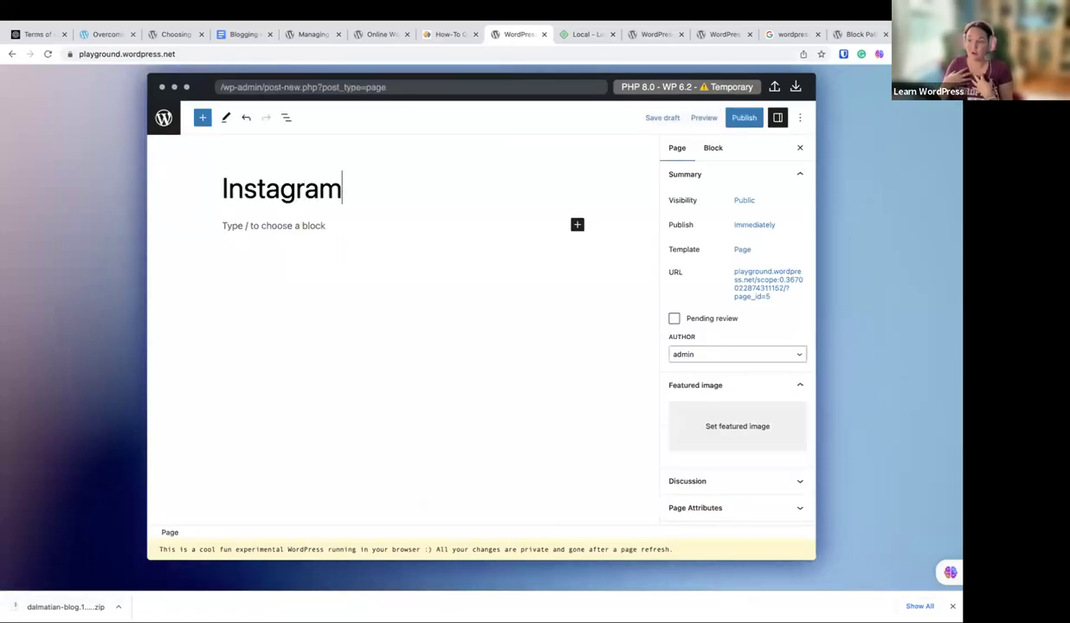
pyautogui.click(253, 226)
pyautogui.write('My instagram pictures to appear here!')
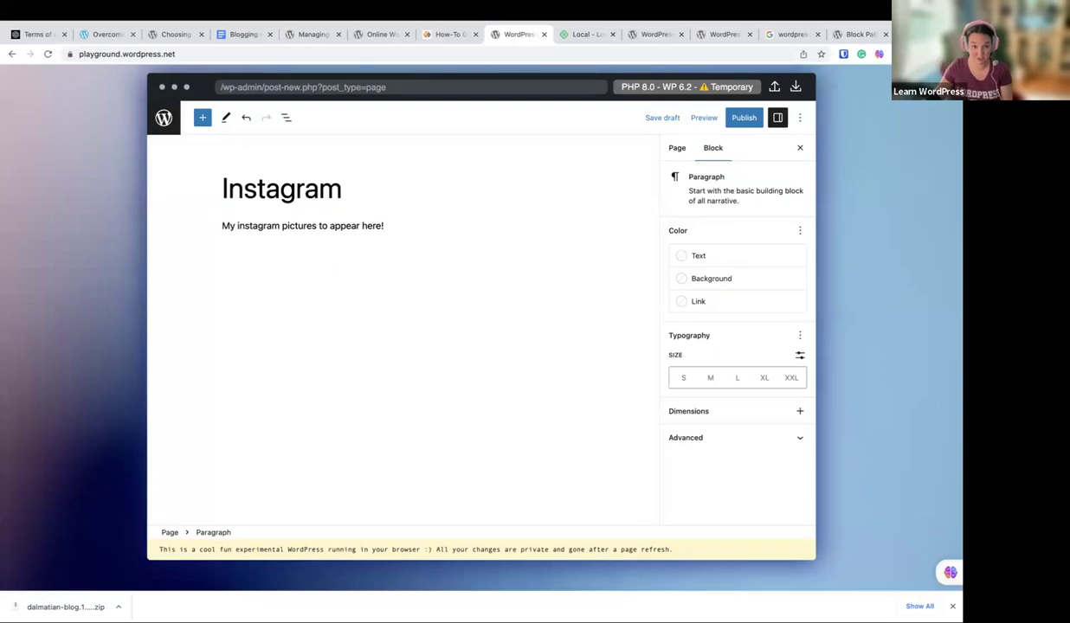
pyautogui.click(176, 128)
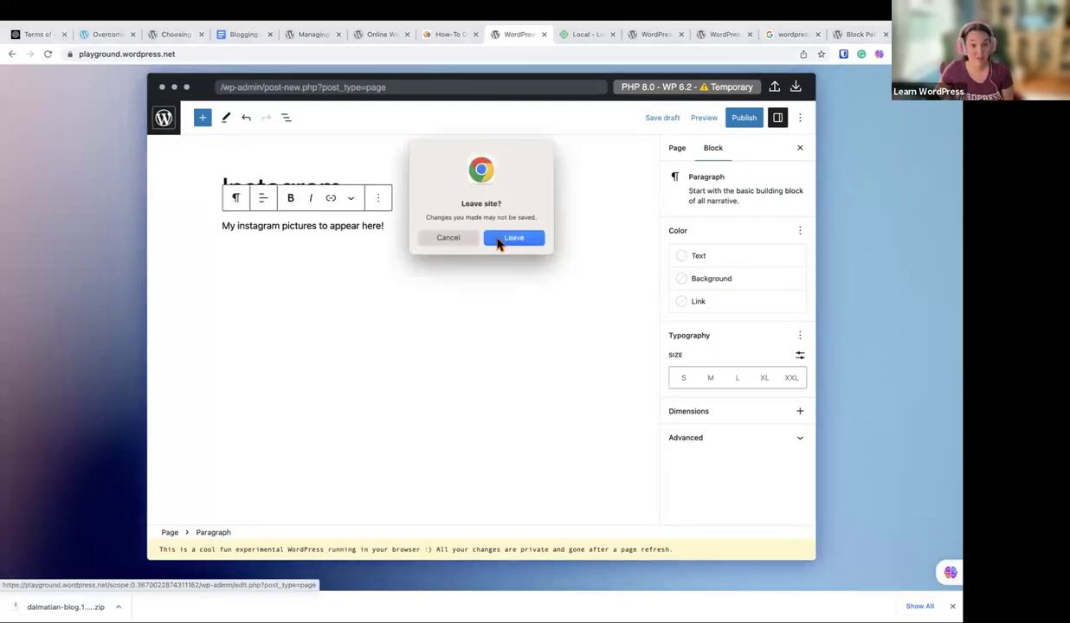
pyautogui.click(499, 239)
# Open Add Plugins and try searching the unsupported directory, then open a new browser tab
pyautogui.moveTo(189, 308)
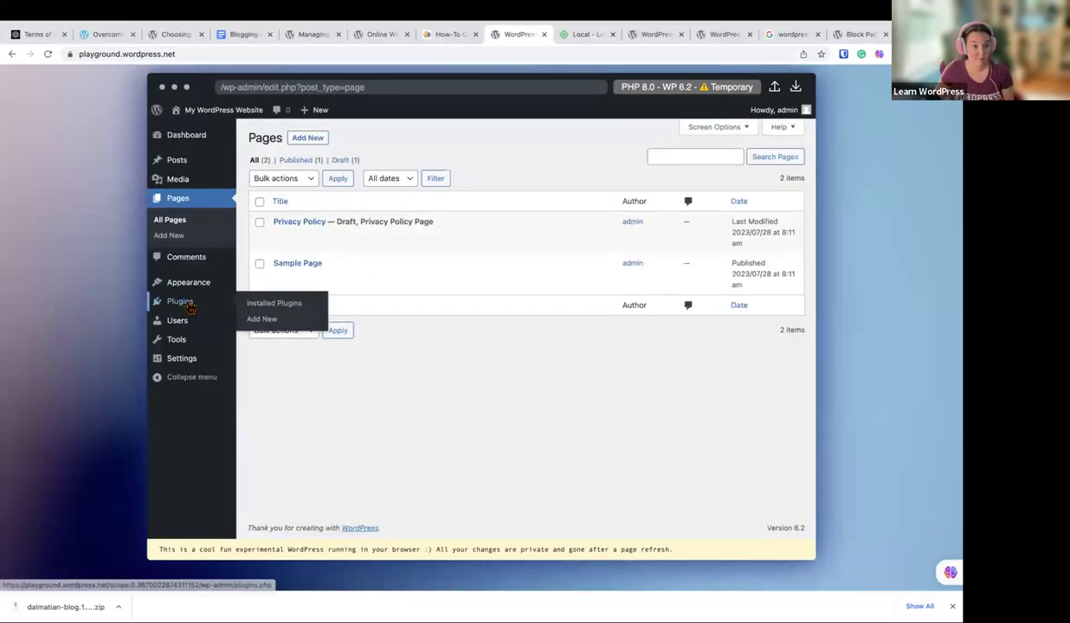
pyautogui.click(269, 320)
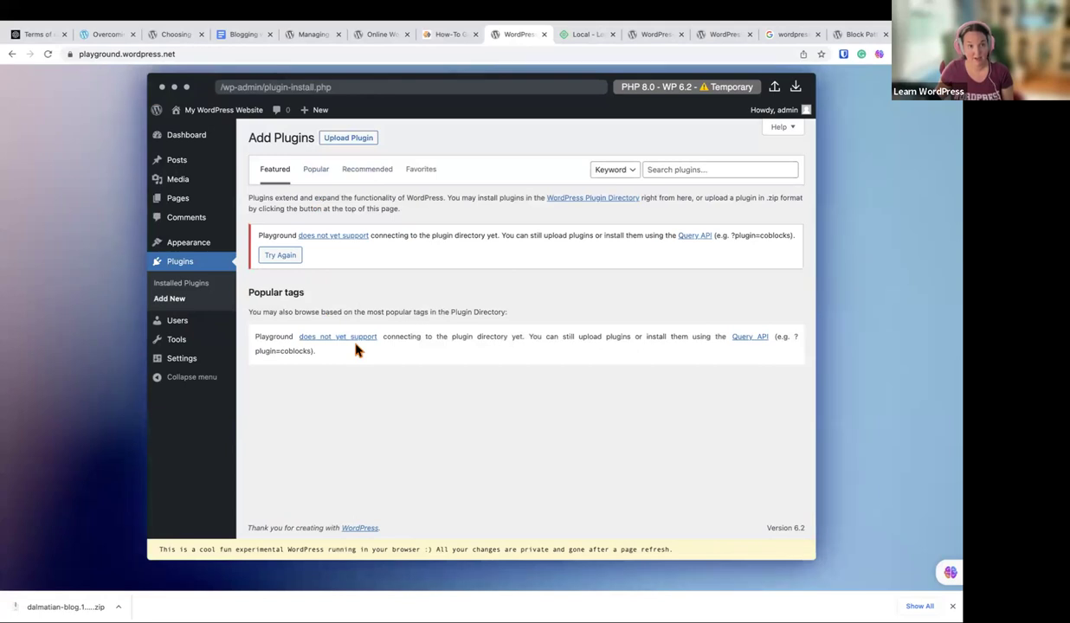
pyautogui.click(665, 171)
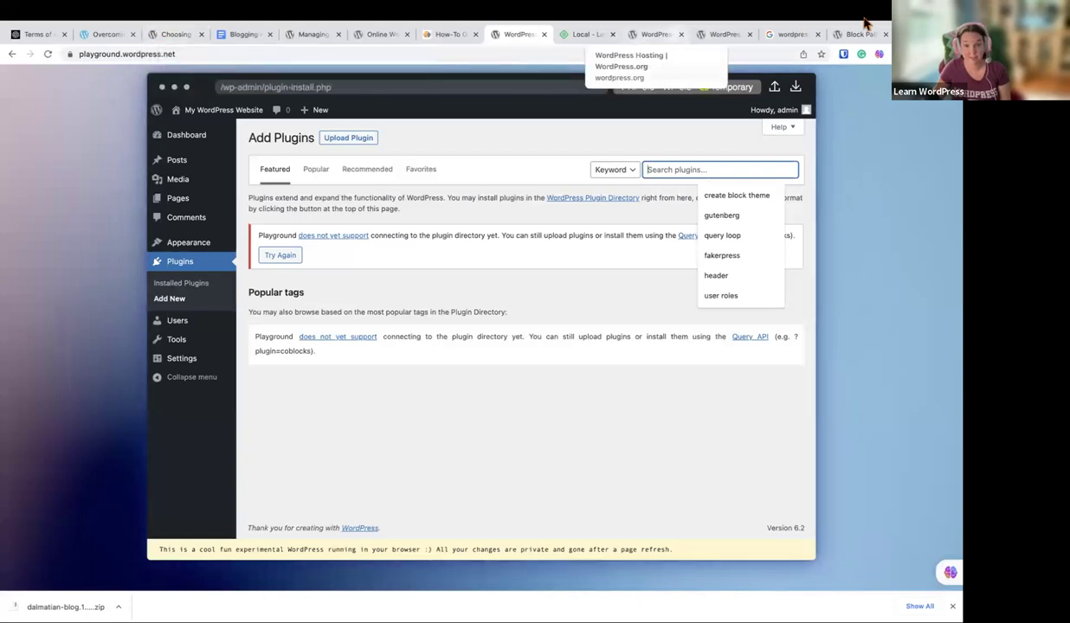
pyautogui.press('super+t')
# On learn.wordpress.org, search 'logo' and open the logo and site icon tutorial, selecting its URL
pyautogui.write('learn.wordpress.org')
pyautogui.press('Return')
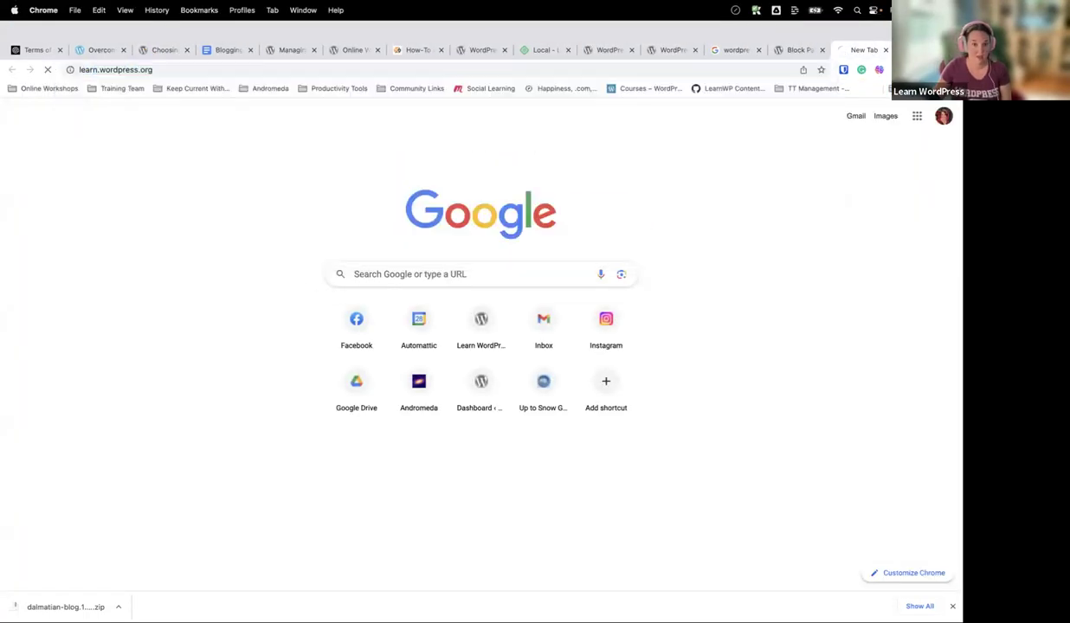
pyautogui.click(385, 302)
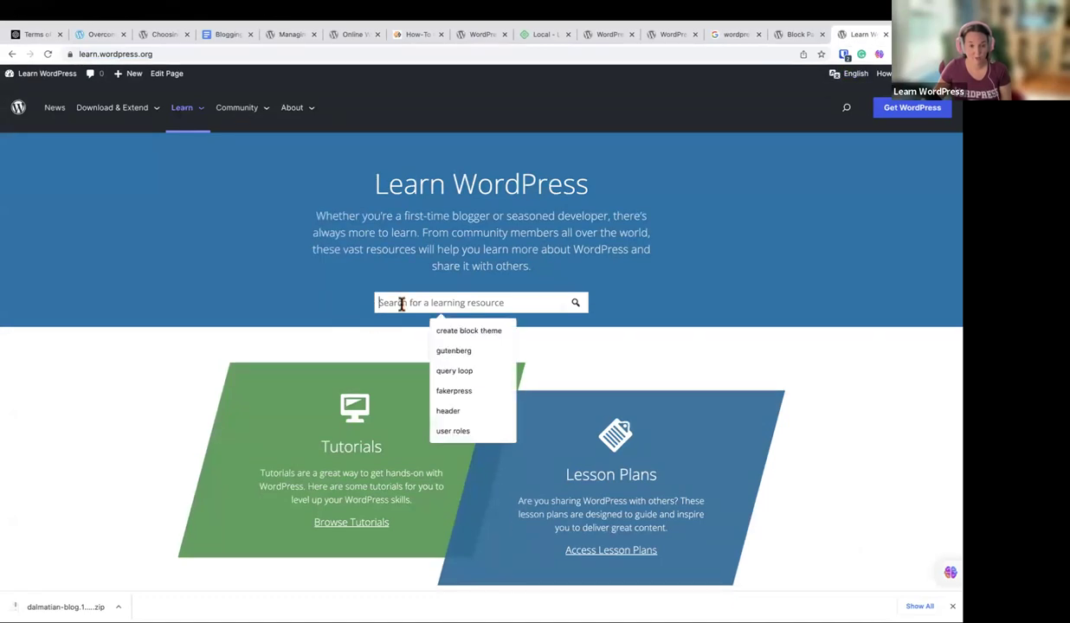
pyautogui.write('logo')
pyautogui.press('Return')
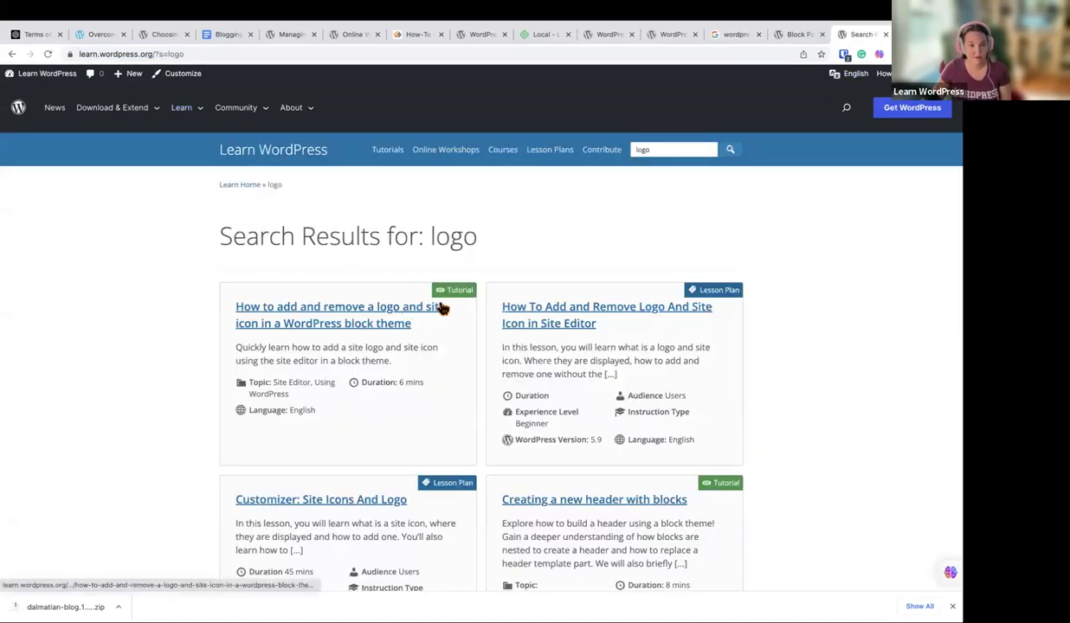
pyautogui.click(351, 329)
pyautogui.click(205, 55)
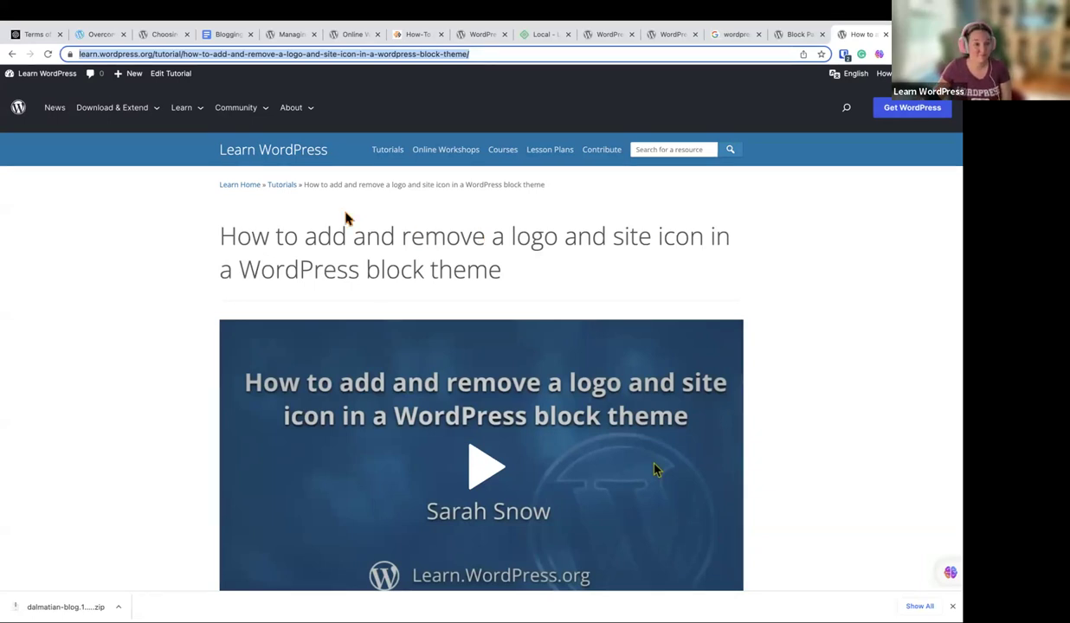
# Switch back to the browser's Blogging with WordPress: Learning Resources document
pyautogui.hotkey('ctrl', 'Left')
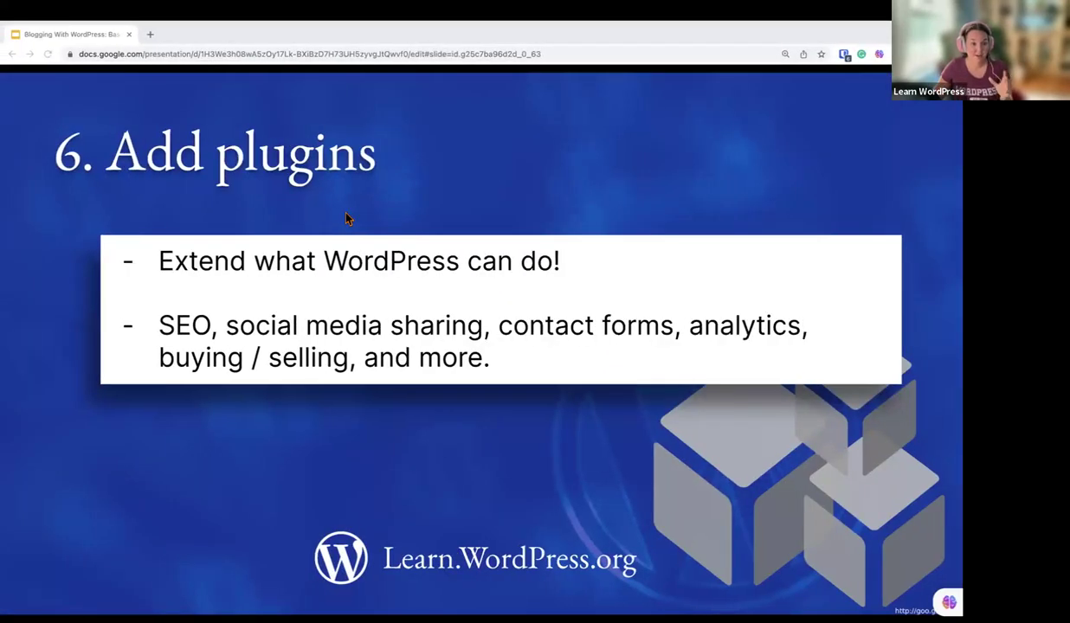
pyautogui.hotkey('ctrl', 'Right')
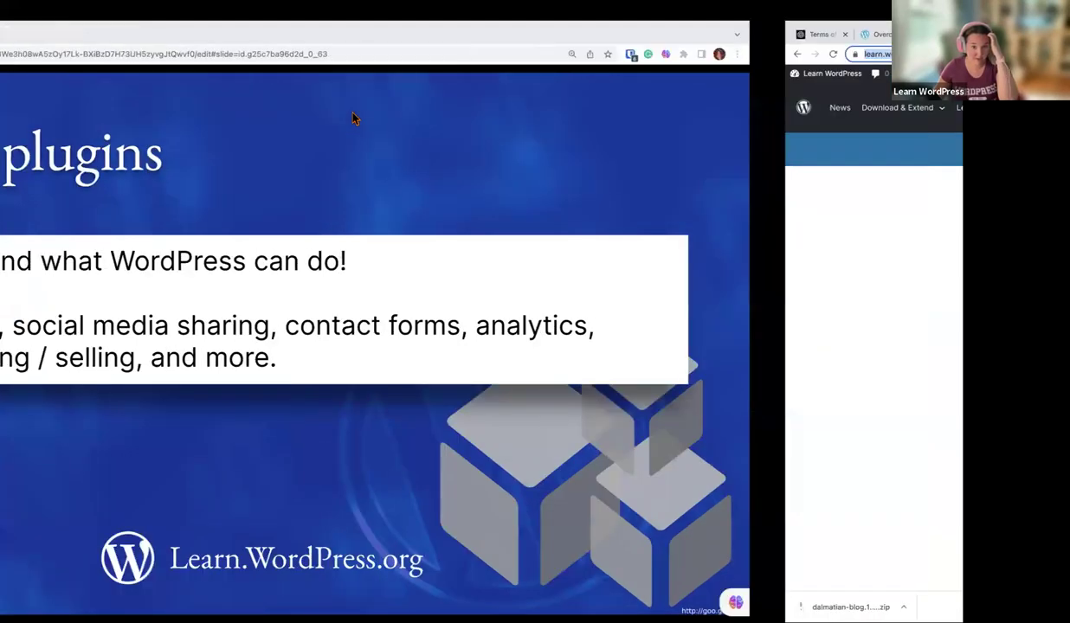
pyautogui.click(230, 35)
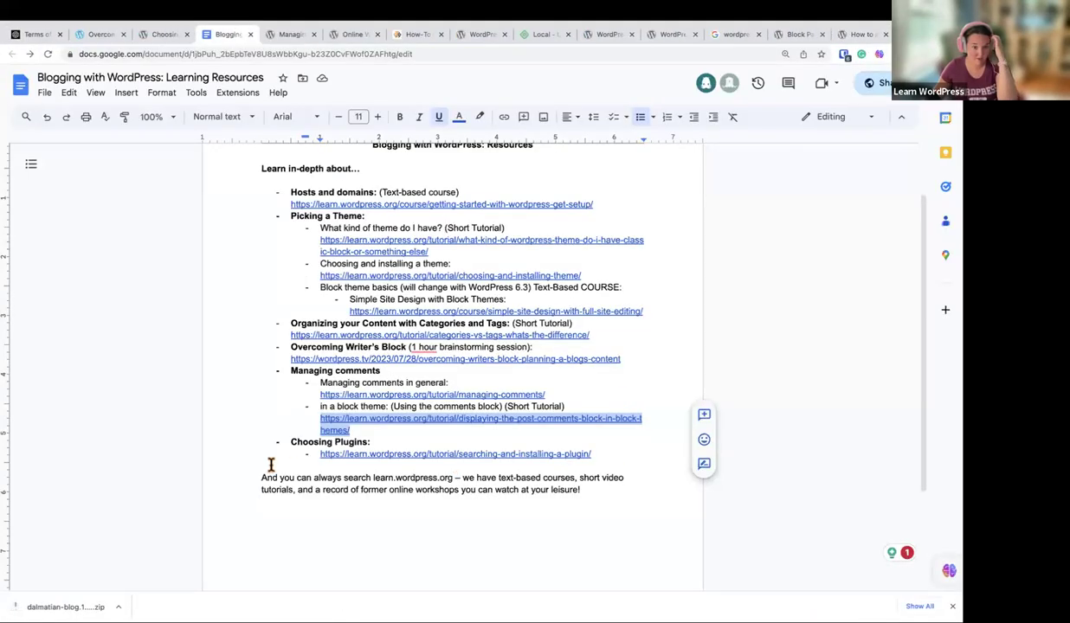
# Point out the Choosing Plugins tutorial link in the resources document
pyautogui.click(588, 447)
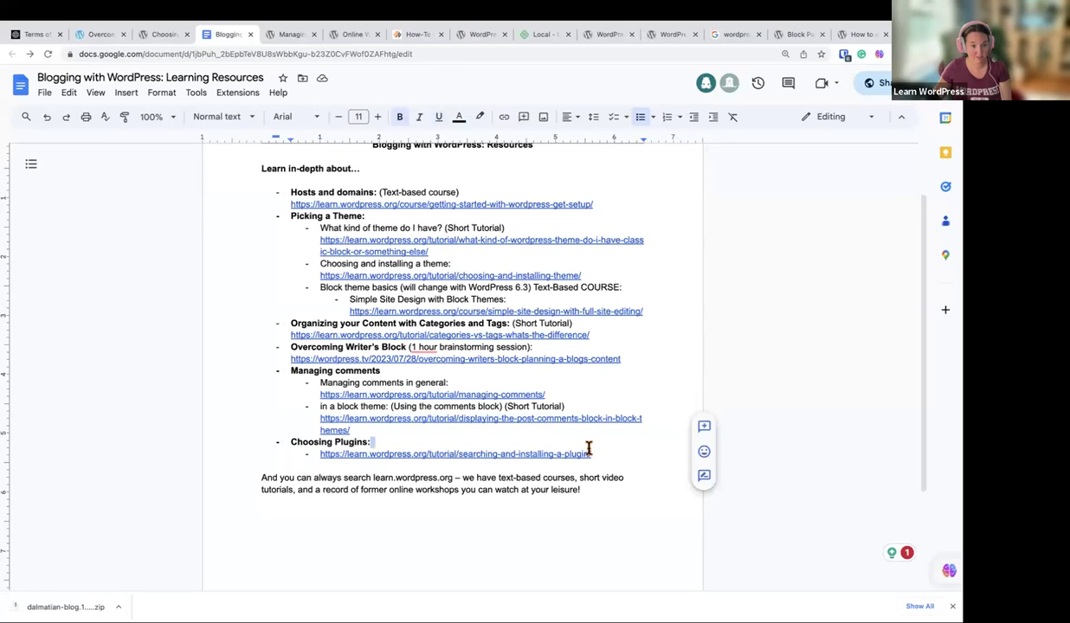
pyautogui.click(616, 454)
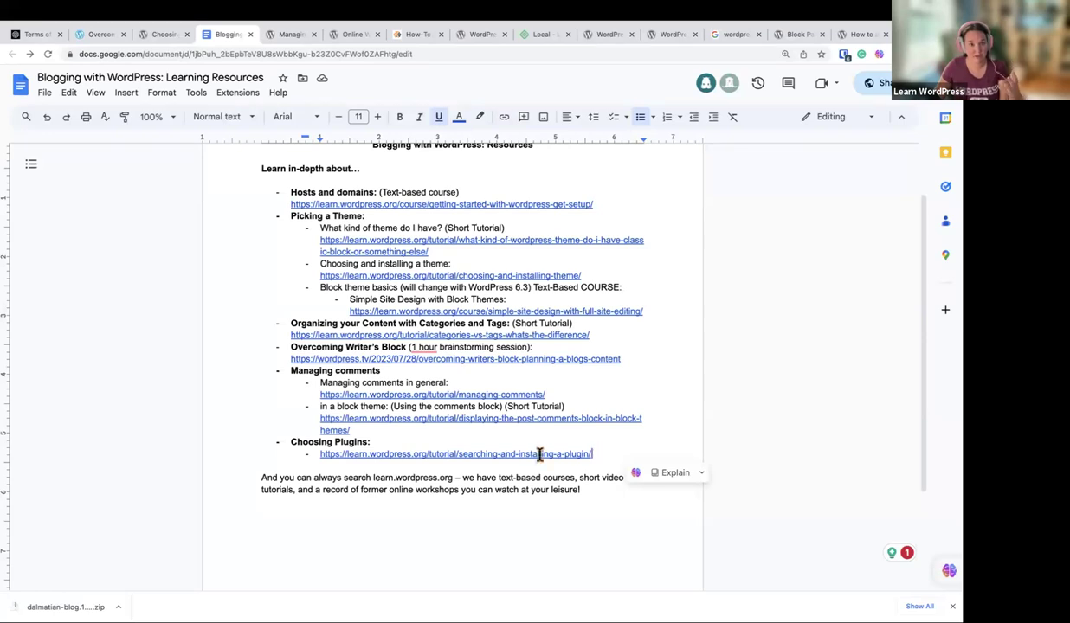
# Load wordpress.org in a new tab and open the Plugin Directory's Block-Enabled Plugins listings
pyautogui.moveTo(854, 56)
pyautogui.press('super+t')
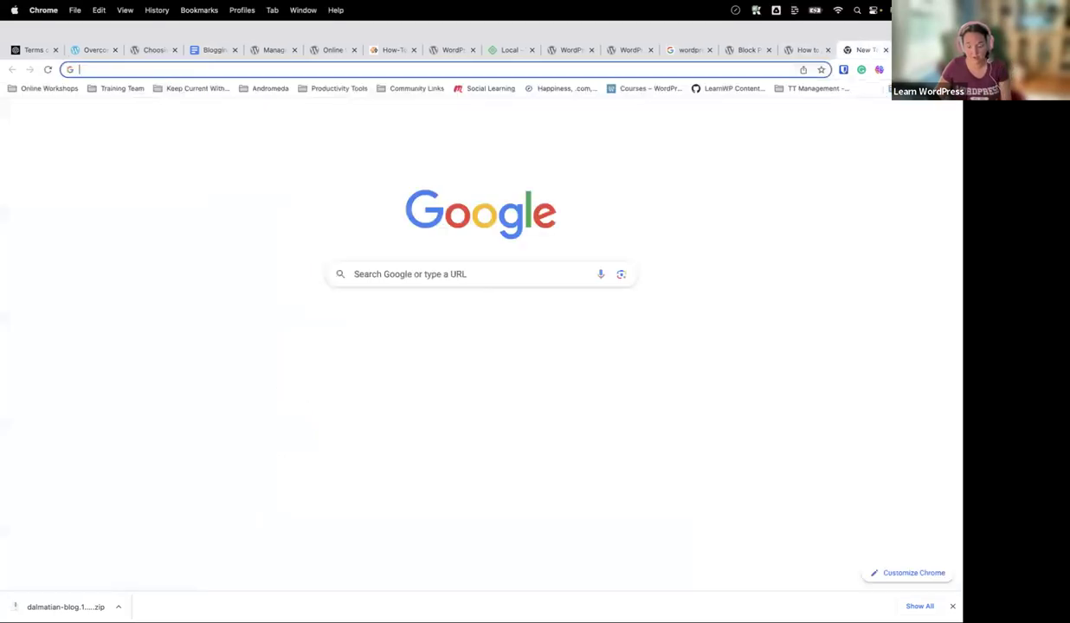
pyautogui.write('wordpress.org')
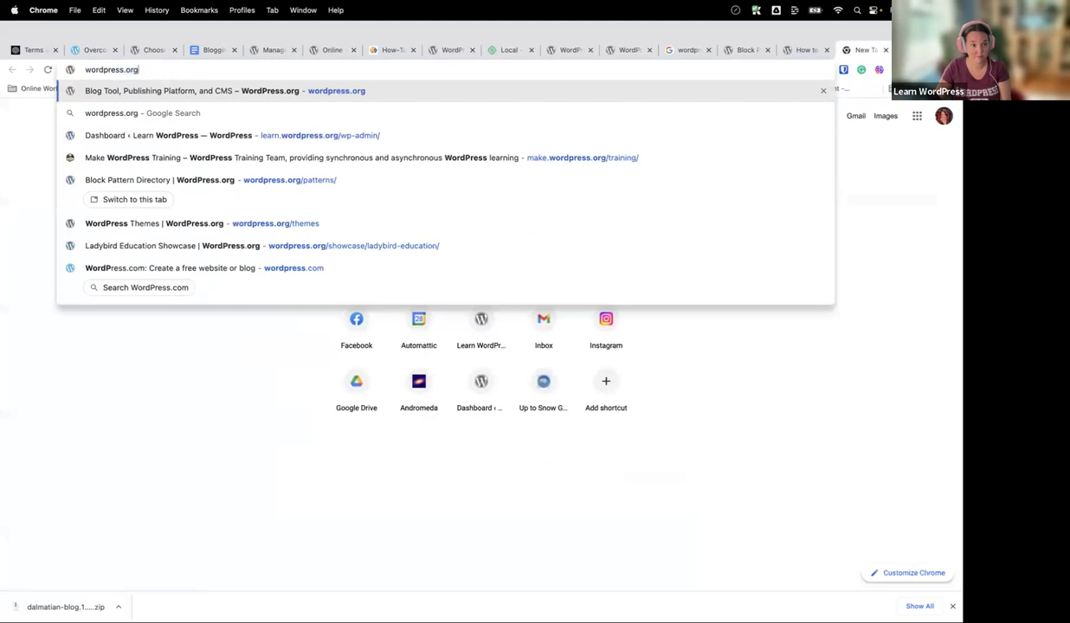
pyautogui.press('Return')
pyautogui.moveTo(101, 86)
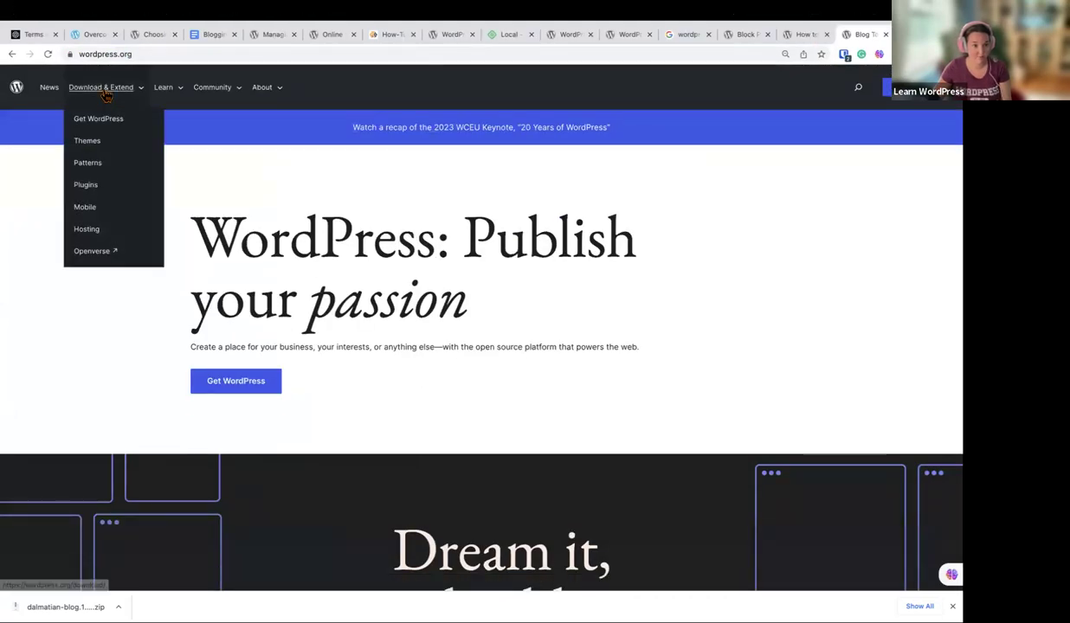
pyautogui.click(95, 189)
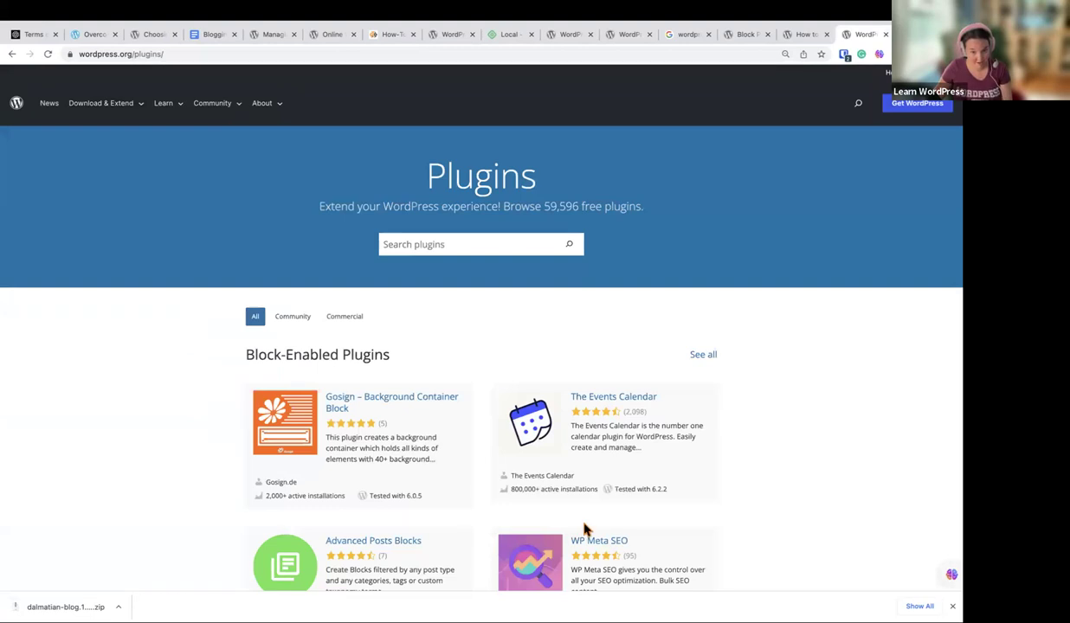
pyautogui.scroll(-3, 750, 499)
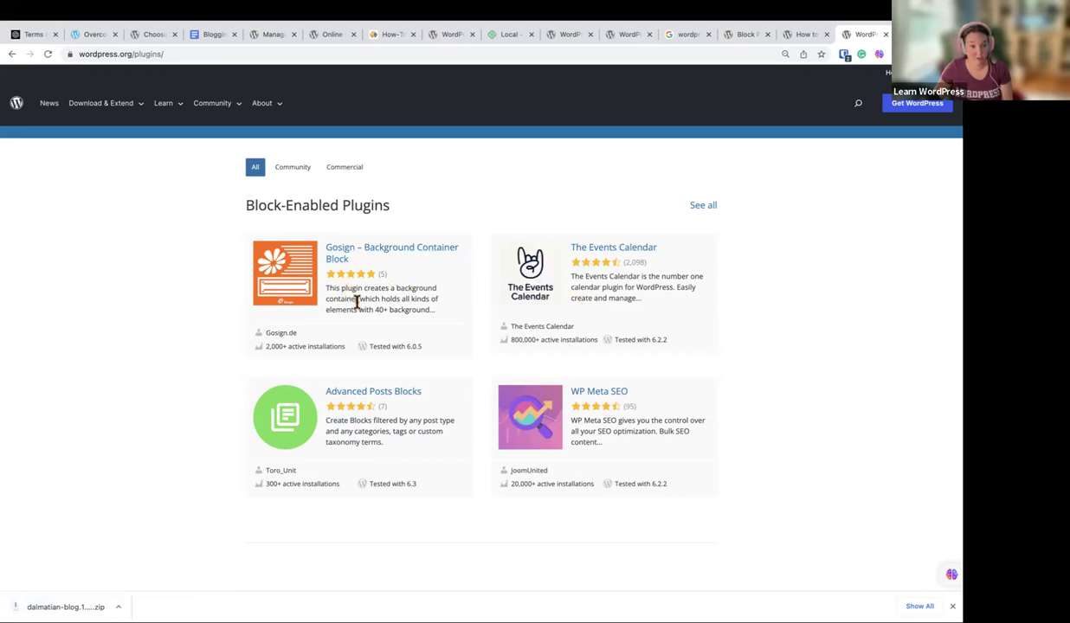
# Highlight the Gosign plugin's rating count, glance at the resources doc, and return to the directory
pyautogui.moveTo(388, 276); pyautogui.dragTo(376, 276)
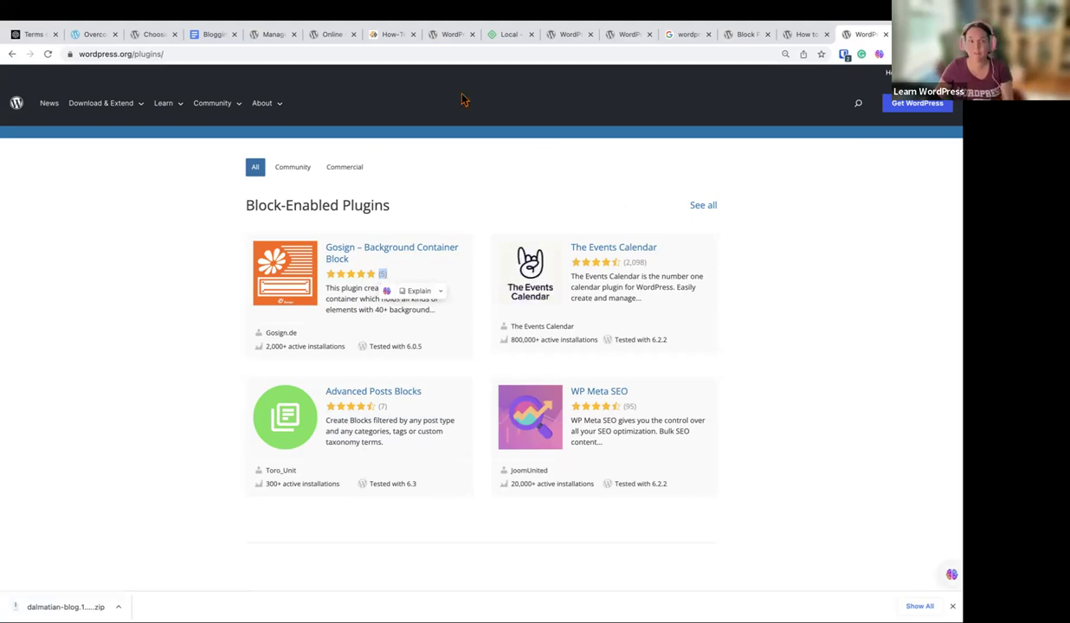
pyautogui.click(213, 34)
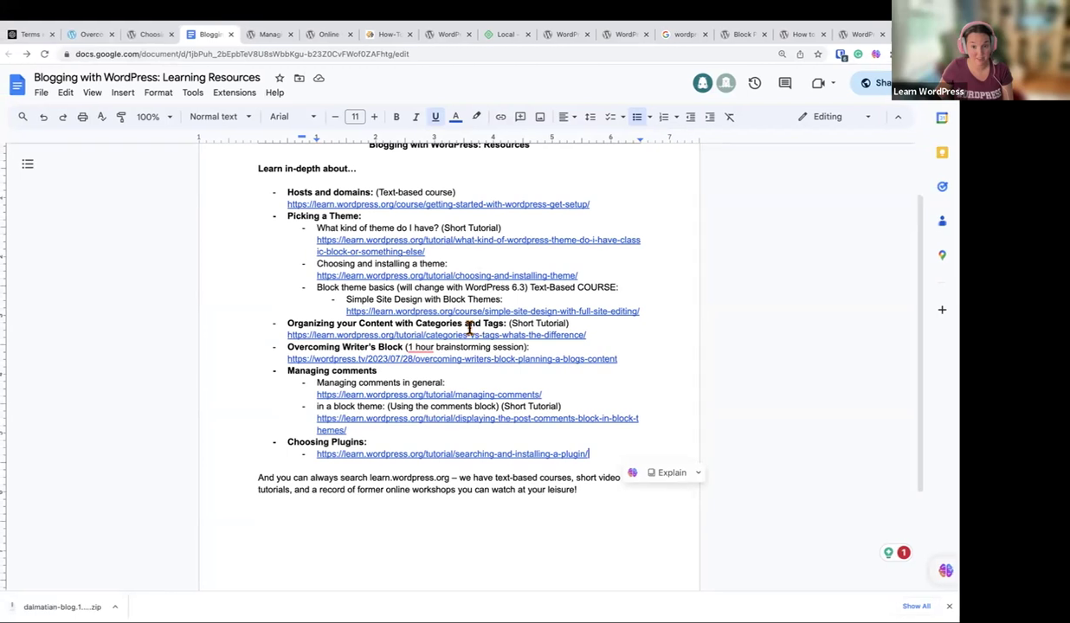
pyautogui.click(860, 35)
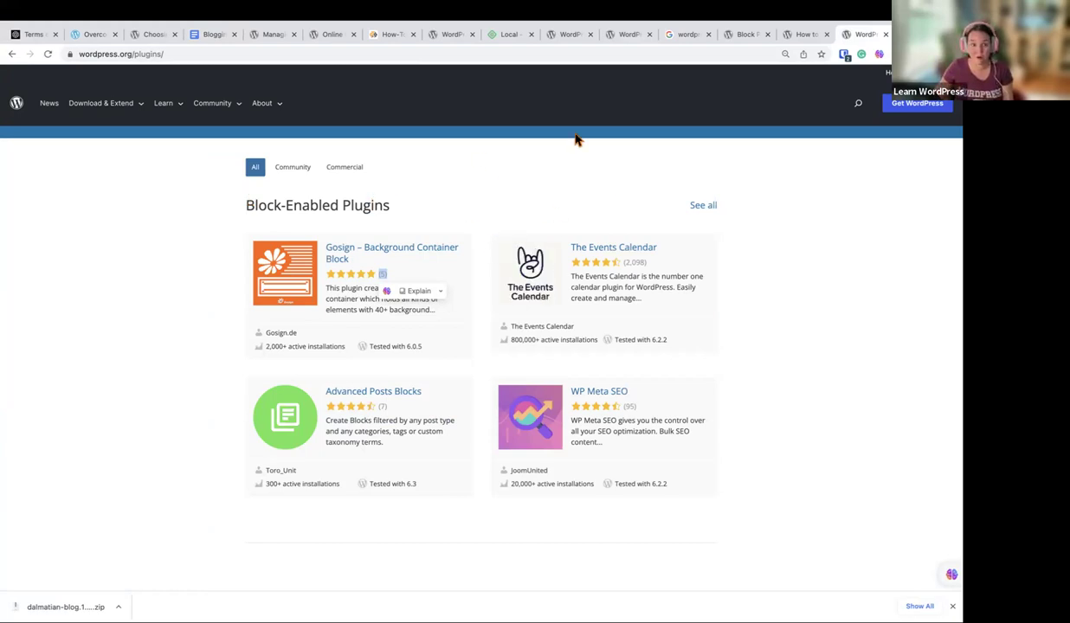
# Go to learn.wordpress.org and search 'backing up', scrolling through the results
pyautogui.click(400, 53)
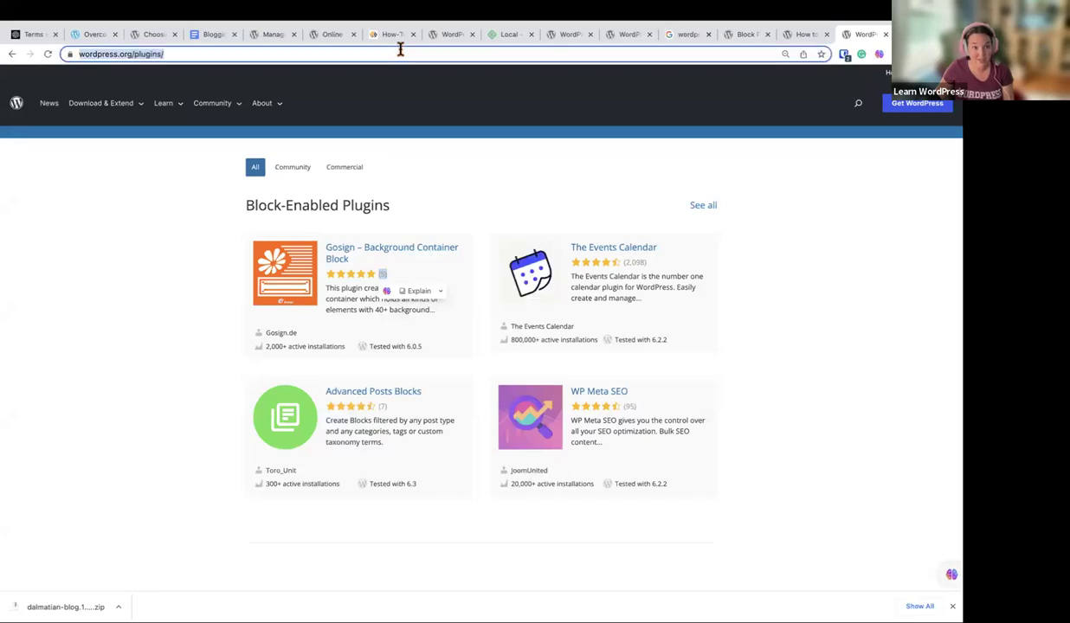
pyautogui.write('learn')
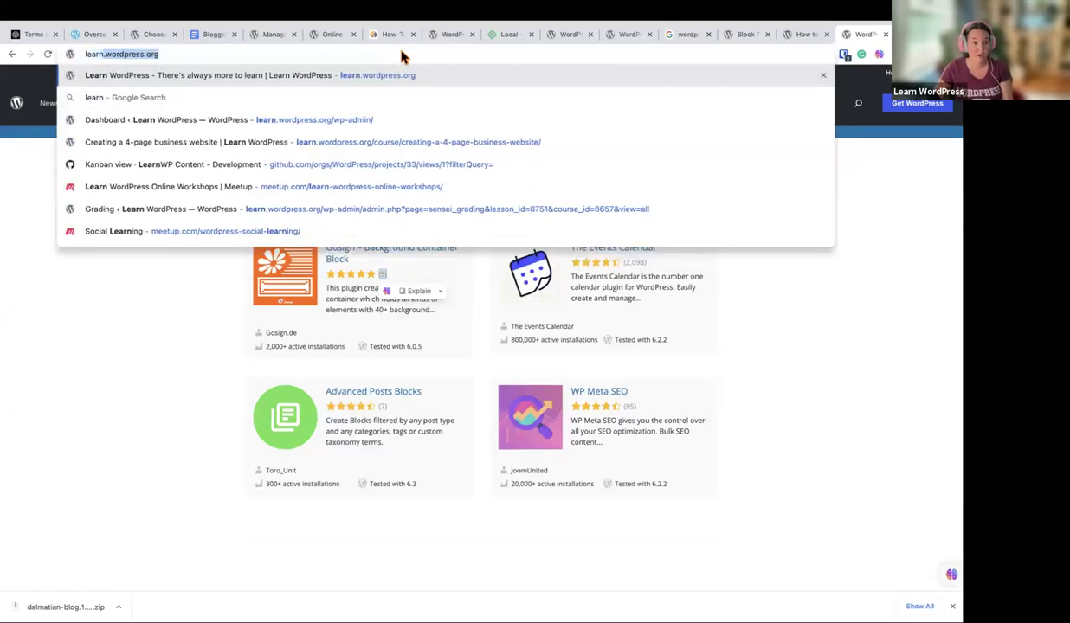
pyautogui.press('Return')
pyautogui.click(432, 303)
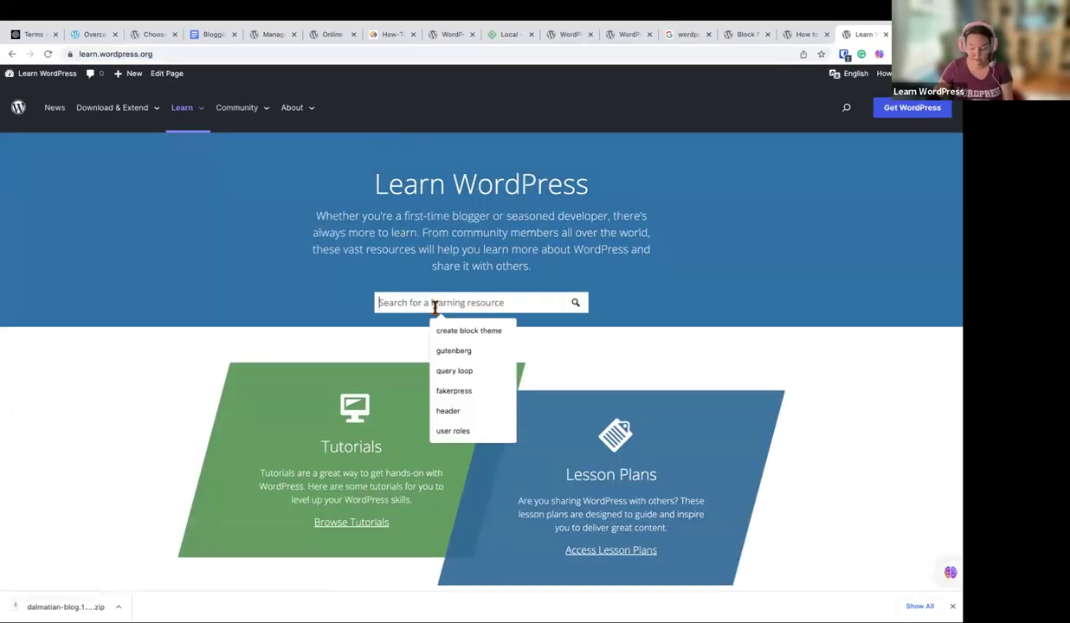
pyautogui.write('bak')
pyautogui.press('BackSpace')
pyautogui.write('cking')
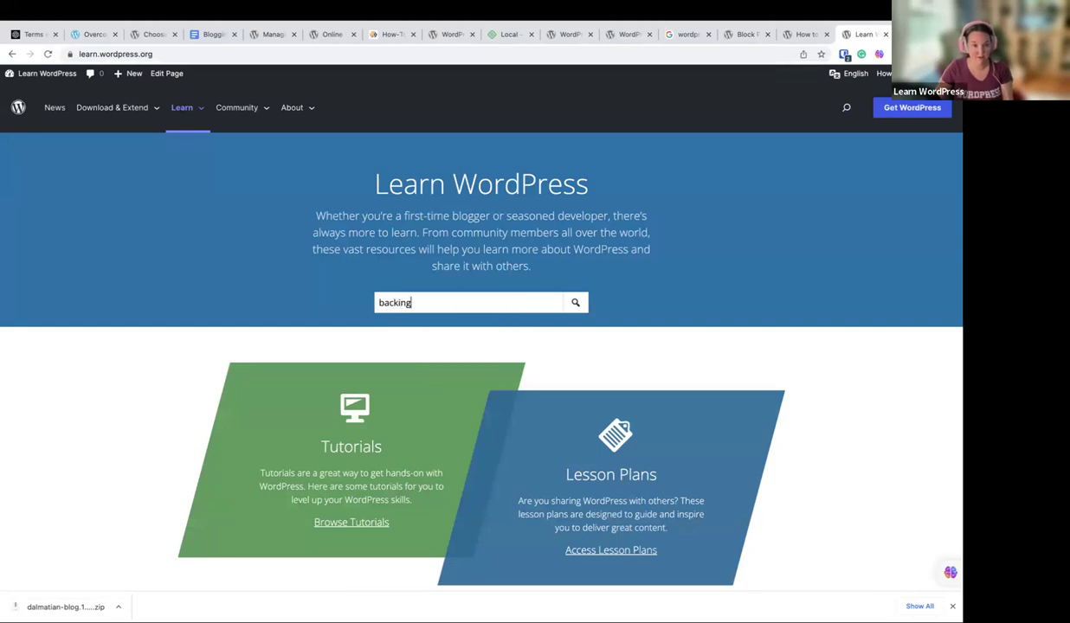
pyautogui.write(' up')
pyautogui.press('Return')
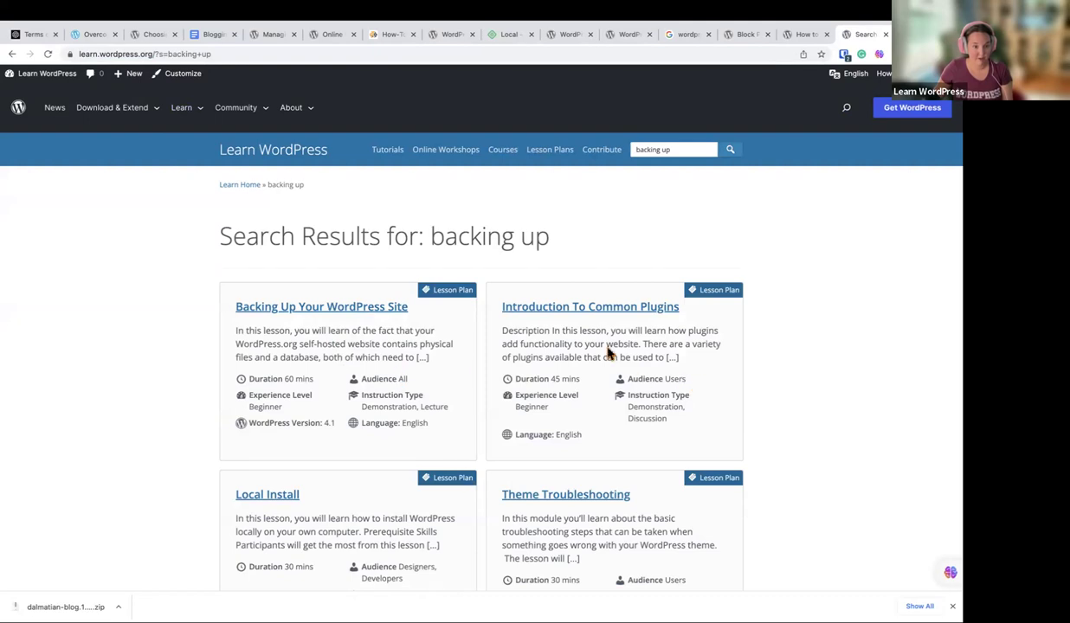
pyautogui.scroll(-3, 433, 299)
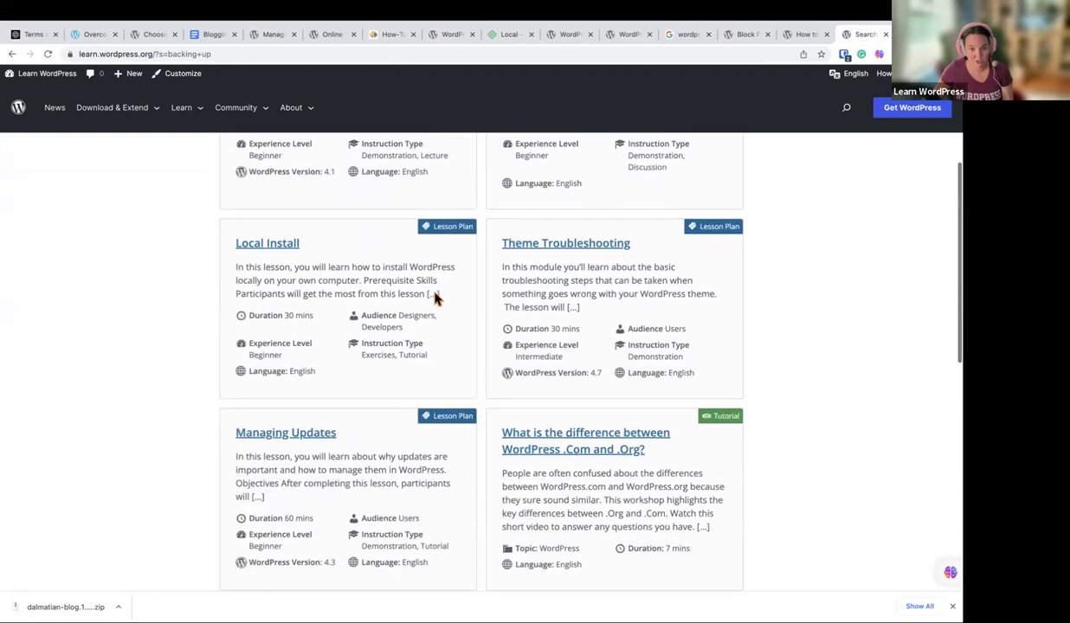
pyautogui.scroll(-3, 435, 298)
pyautogui.scroll(2, 435, 298)
pyautogui.scroll(3, 436, 298)
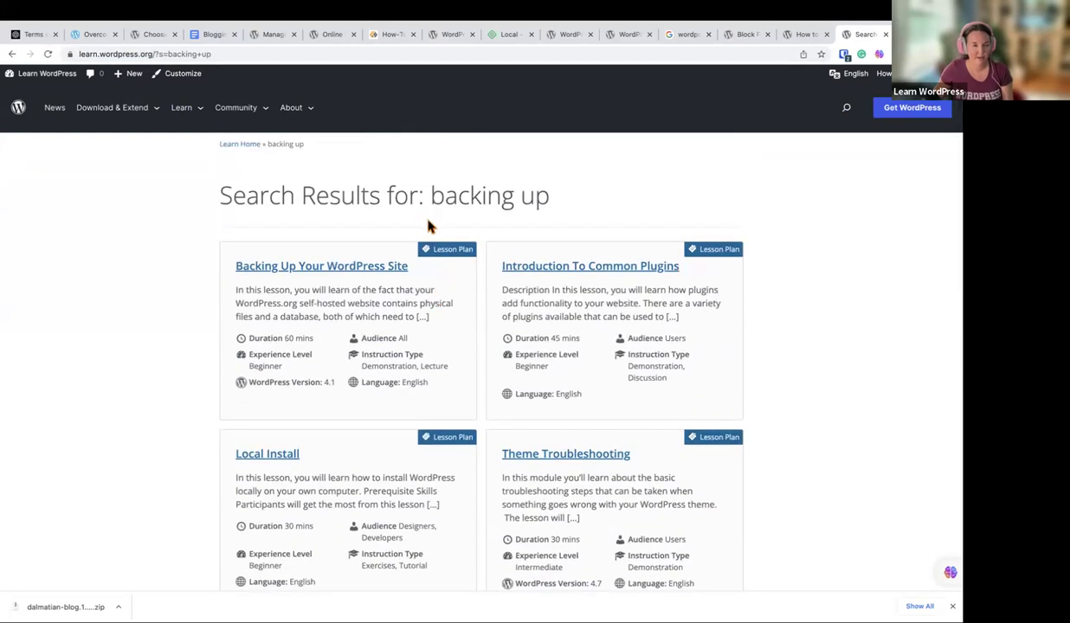
pyautogui.scroll(1, 428, 226)
# Search 'backups' instead, skim the results, then switch back to the workshop slides
pyautogui.click(645, 149)
pyautogui.press('BackSpace')
pyautogui.press('BackSpace')
pyautogui.press('BackSpace')
pyautogui.press('BackSpace')
pyautogui.press('BackSpace')
pyautogui.press('BackSpace')
pyautogui.press('BackSpace')
pyautogui.press('BackSpace')
pyautogui.press('BackSpace')
pyautogui.press('BackSpace')
pyautogui.write('backups')
pyautogui.press('Return')
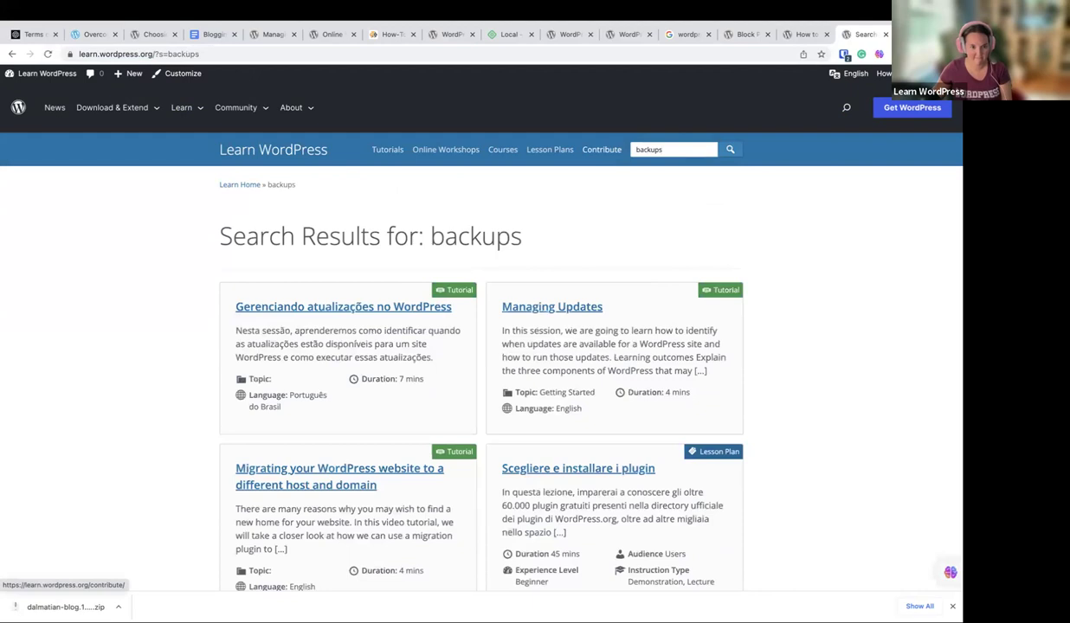
pyautogui.scroll(-1, 585, 237)
pyautogui.scroll(-1, 549, 243)
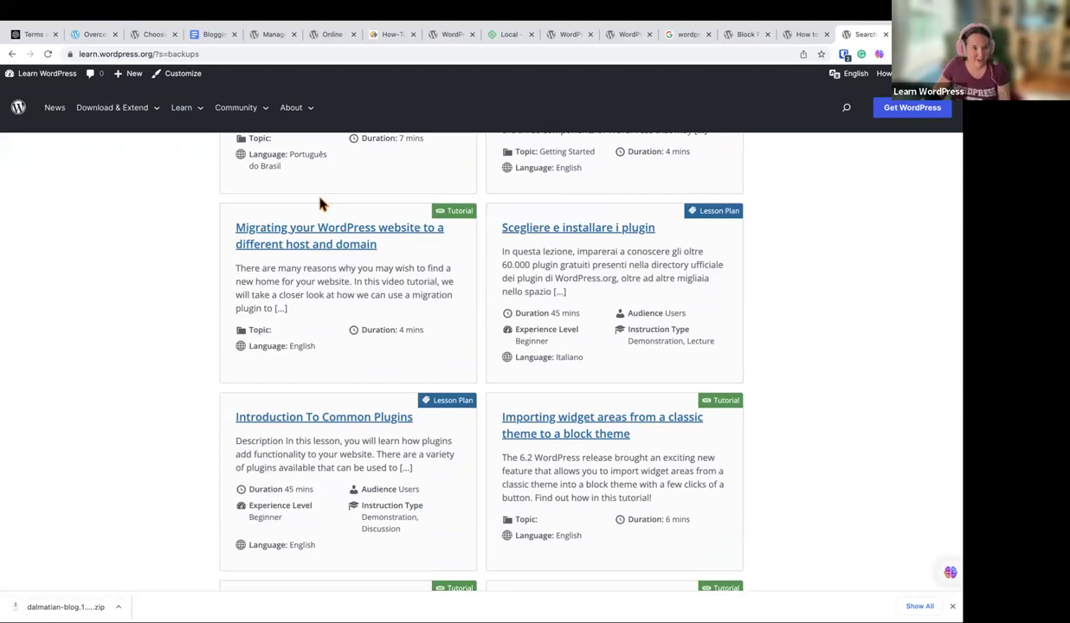
pyautogui.hotkey('ctrl', 'Left')
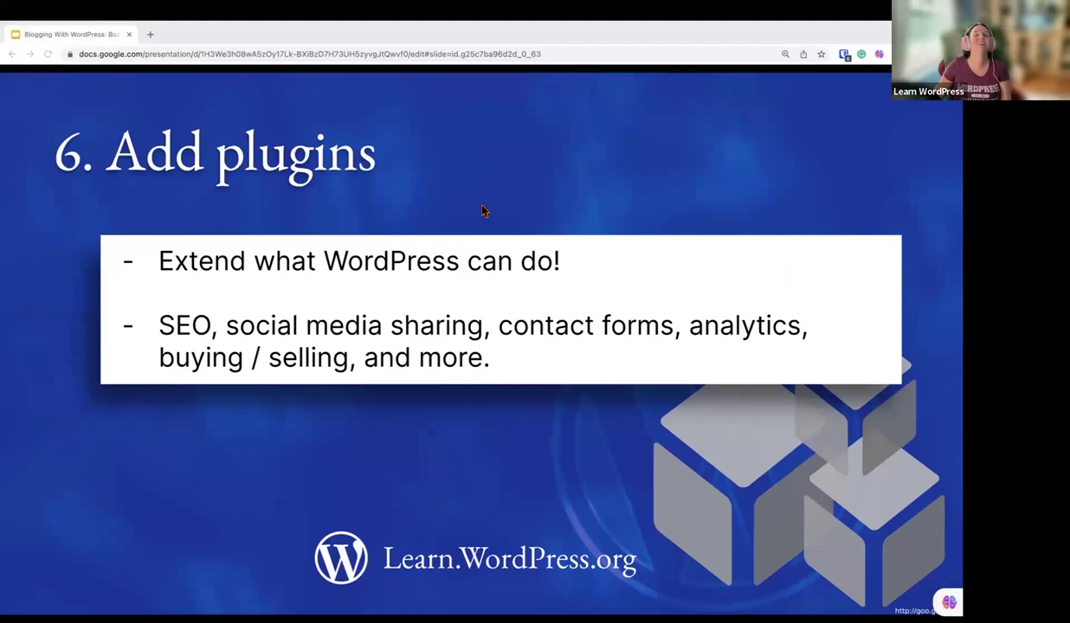
# Move to the Best Blogging Tips slide and show its first bullet, 'ID Your Niche'
pyautogui.click(494, 212)
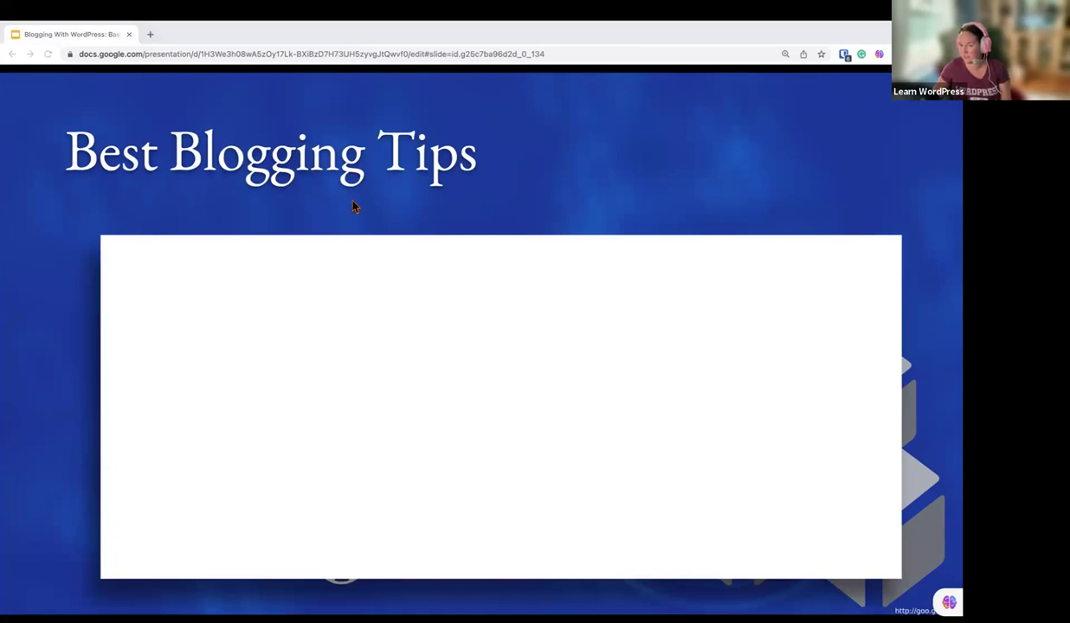
pyautogui.click(318, 178)
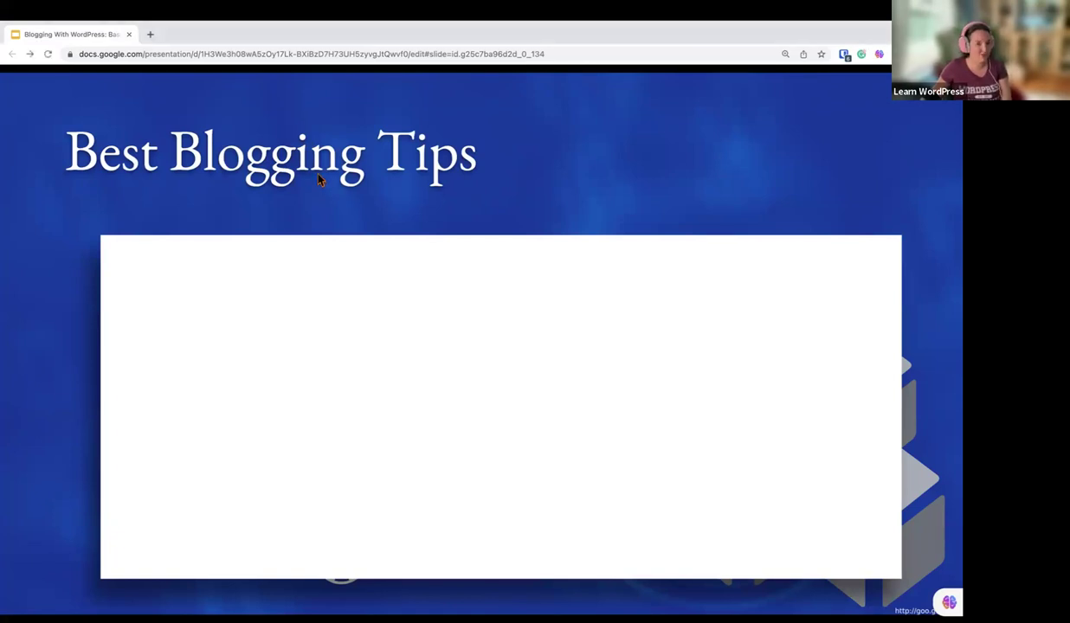
pyautogui.press('Right')
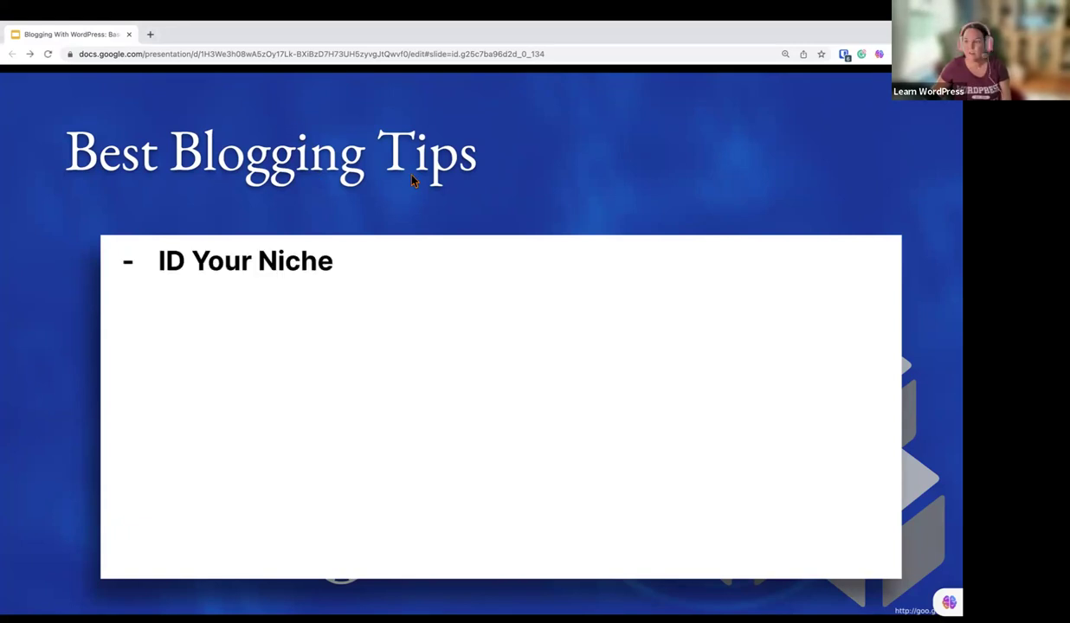